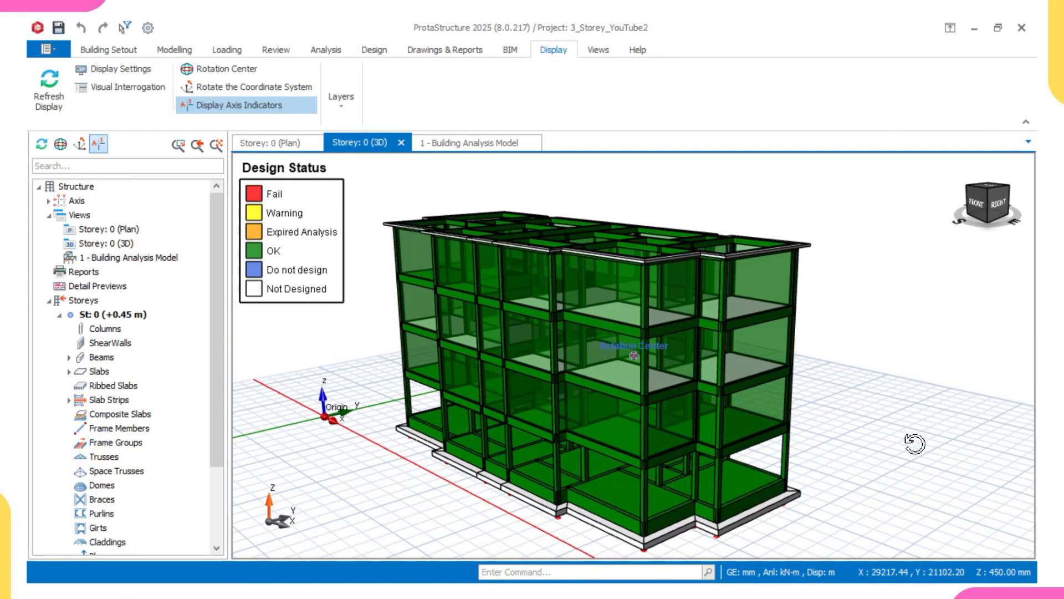
Inspect the three-storey building's 3D model from several angles by orbiting and zooming.
{"action": "mouse_move", "coordinate": [912, 442]}
{"action": "middle_mouse_down"}
{"action": "mouse_move", "coordinate": [907, 421]}
{"action": "mouse_move", "coordinate": [882, 427]}
{"action": "mouse_move", "coordinate": [894, 432]}
{"action": "middle_mouse_up"}
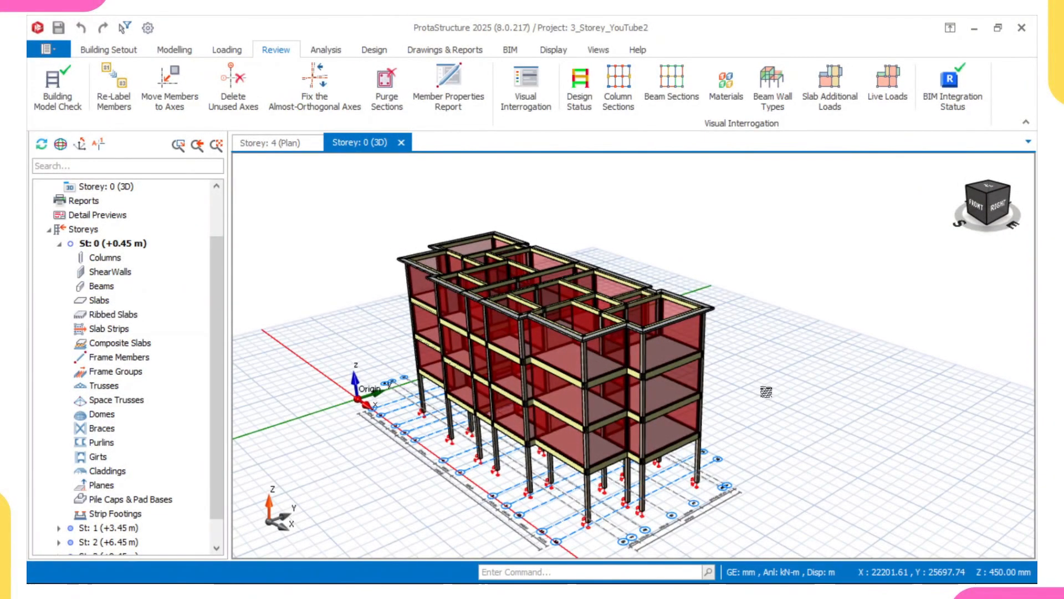
{"action": "middle_click_drag", "start_coordinate": [765, 392], "coordinate": [776, 384]}
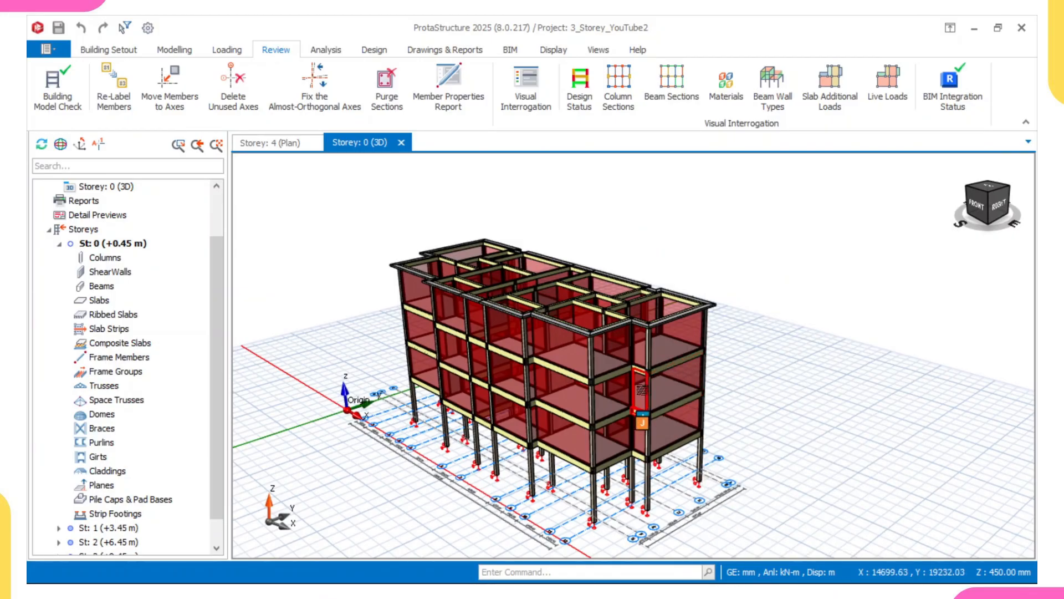
{"action": "mouse_move", "coordinate": [765, 396]}
{"action": "middle_mouse_down"}
{"action": "mouse_move", "coordinate": [763, 407]}
{"action": "mouse_move", "coordinate": [784, 393]}
{"action": "middle_mouse_up"}
{"action": "scroll", "coordinate": [600, 367], "scroll_direction": "up", "scroll_amount": 2}
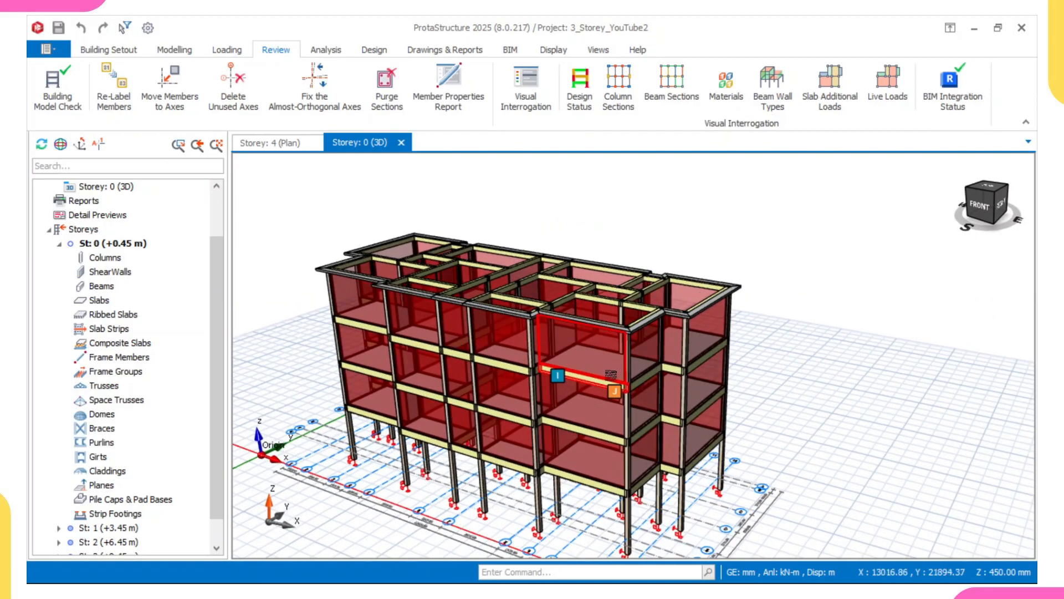
{"action": "mouse_move", "coordinate": [703, 372]}
{"action": "middle_mouse_down"}
{"action": "mouse_move", "coordinate": [702, 347]}
{"action": "mouse_move", "coordinate": [734, 414]}
{"action": "mouse_move", "coordinate": [651, 421]}
{"action": "mouse_move", "coordinate": [587, 370]}
{"action": "middle_mouse_up"}
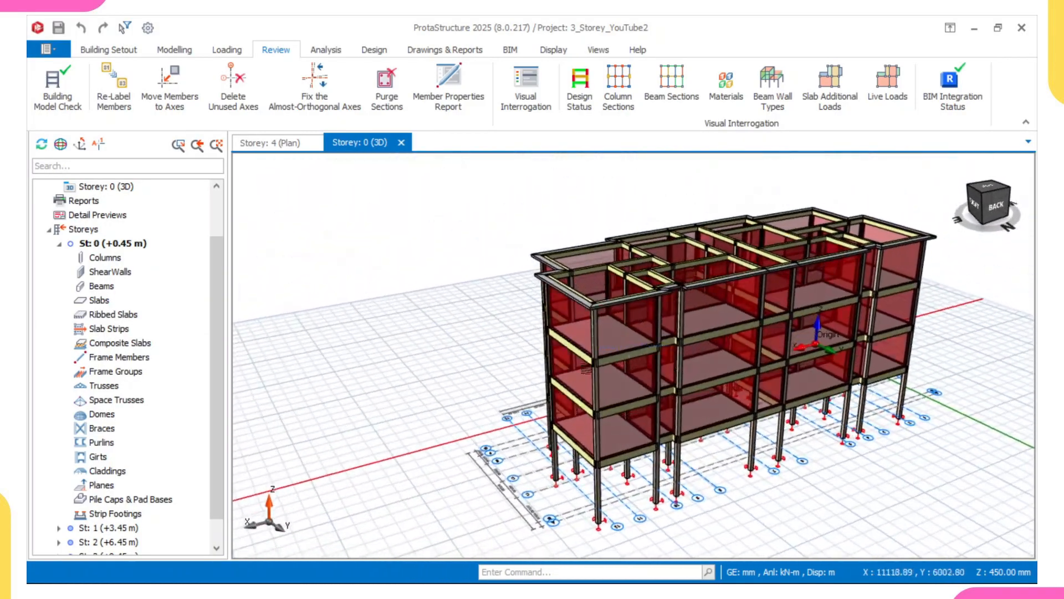
{"action": "scroll", "coordinate": [652, 296], "scroll_direction": "up", "scroll_amount": 4}
{"action": "middle_click_drag", "start_coordinate": [618, 323], "coordinate": [640, 302]}
{"action": "scroll", "coordinate": [645, 303], "scroll_direction": "down", "scroll_amount": 4}
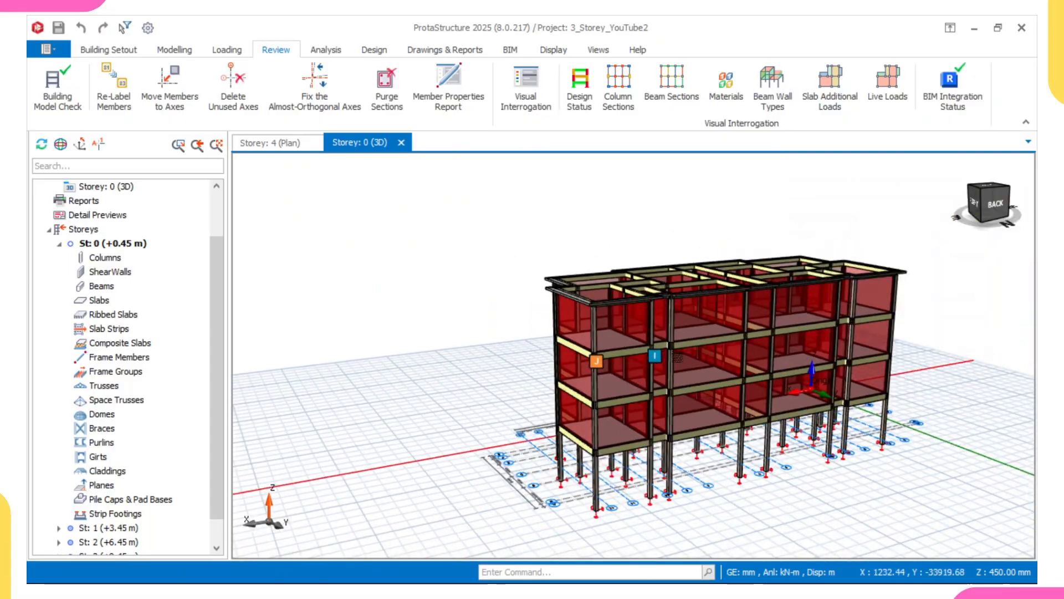
{"action": "middle_click_drag", "start_coordinate": [678, 358], "coordinate": [709, 360]}
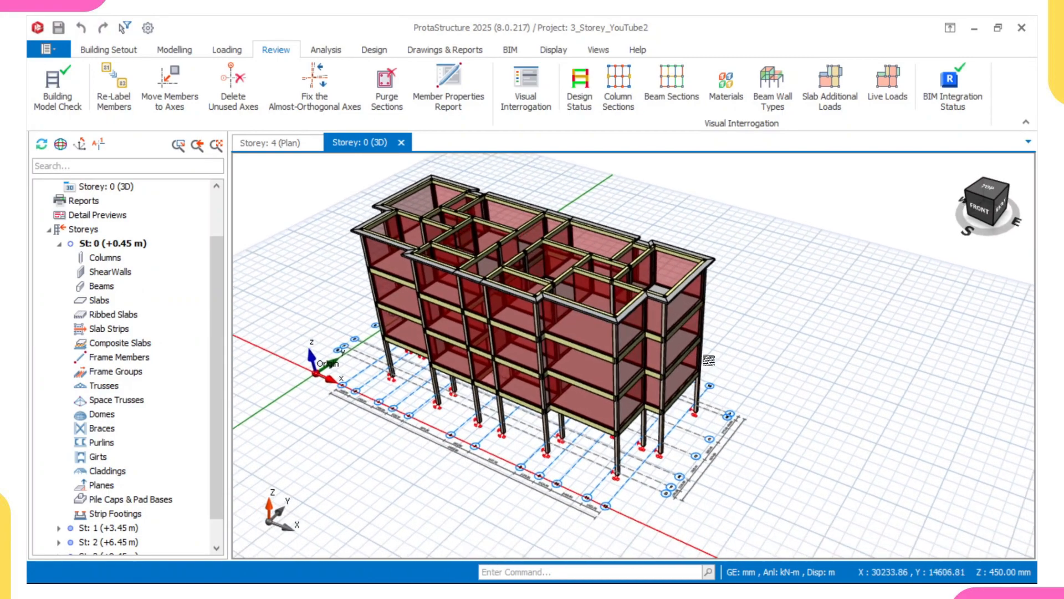
{"action": "scroll", "coordinate": [704, 362], "scroll_direction": "up", "scroll_amount": 3}
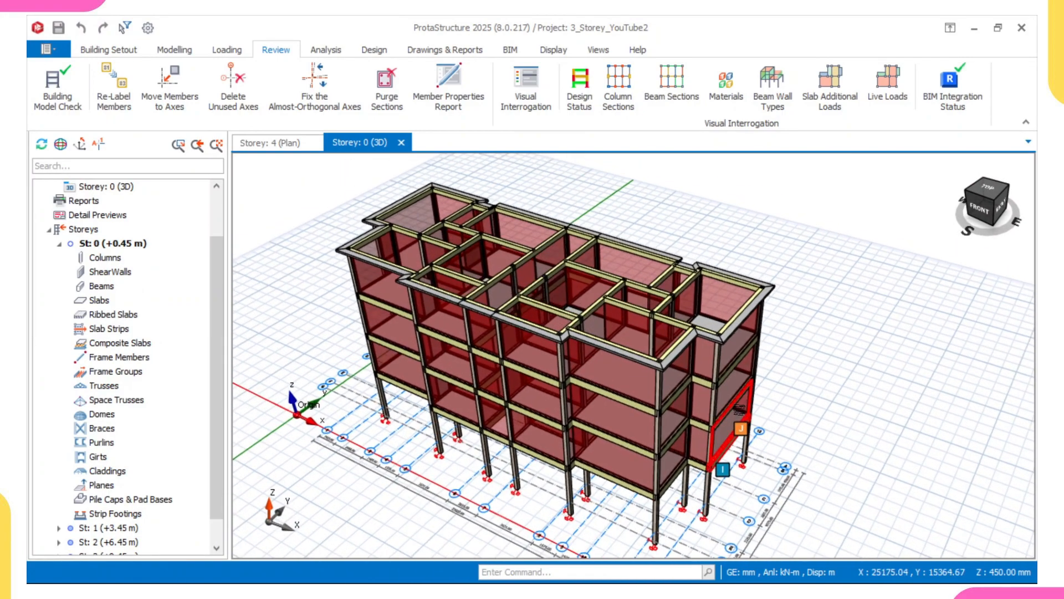
{"action": "scroll", "coordinate": [743, 410], "scroll_direction": "up", "scroll_amount": 2}
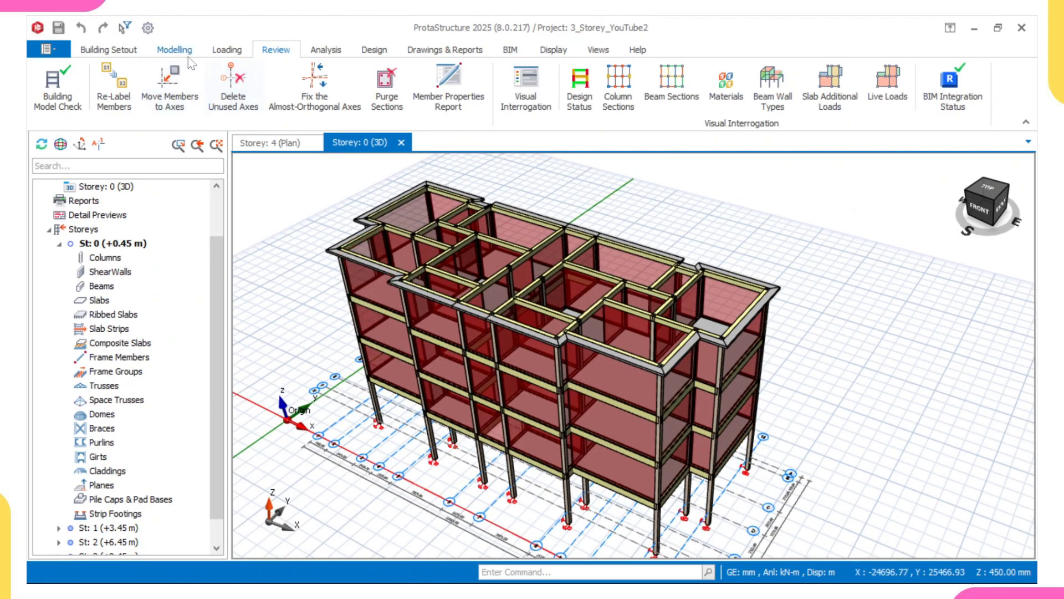
Open the wind load calculator from Building Analysis storey loads and set the basic wind speed to 30.0 m/s.
{"action": "left_click", "coordinate": [334, 51]}
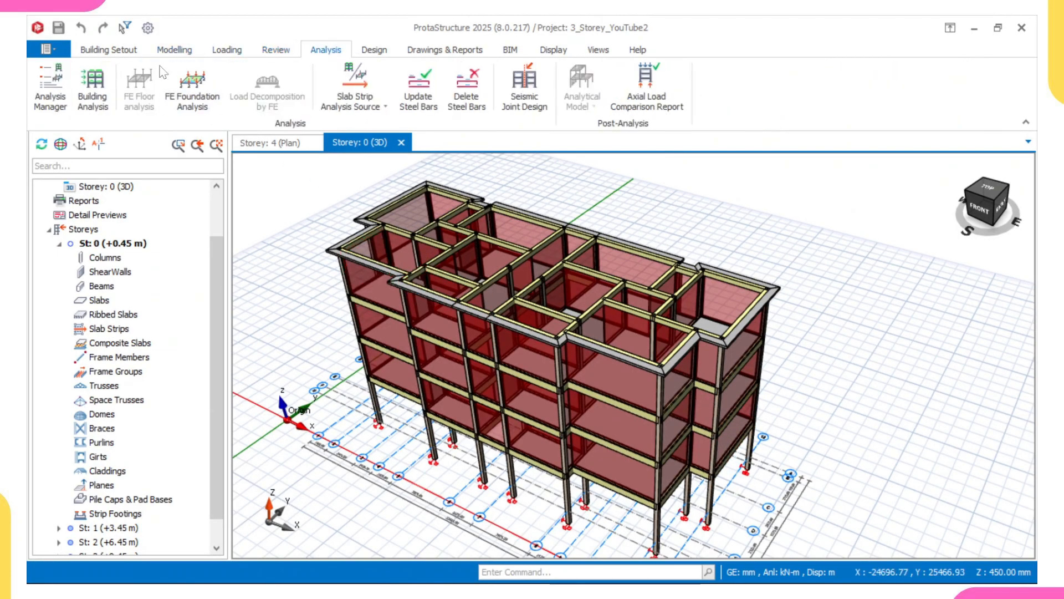
{"action": "left_click", "coordinate": [100, 103]}
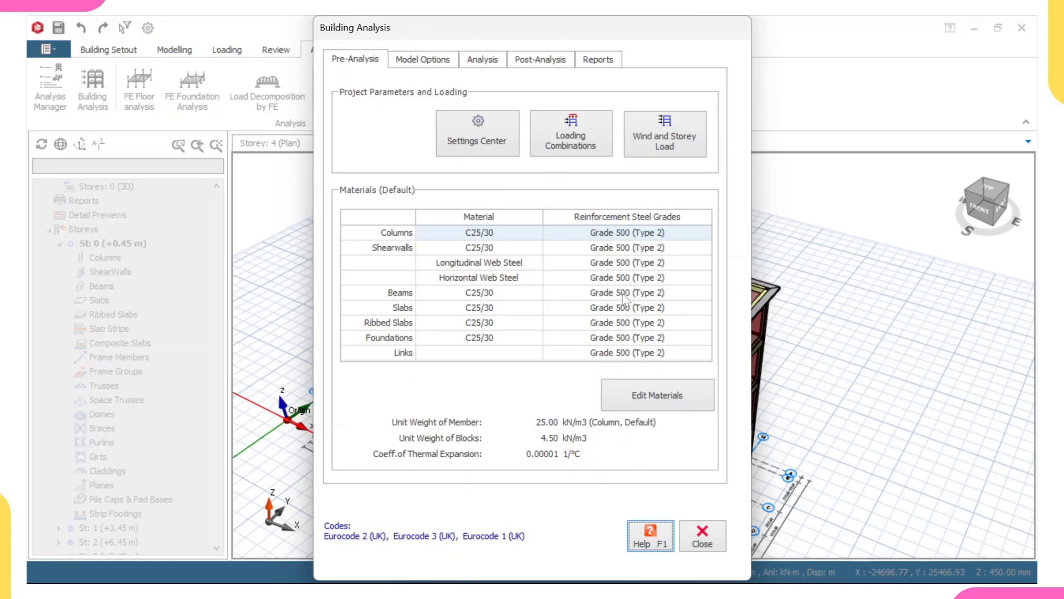
{"action": "left_click", "coordinate": [672, 156]}
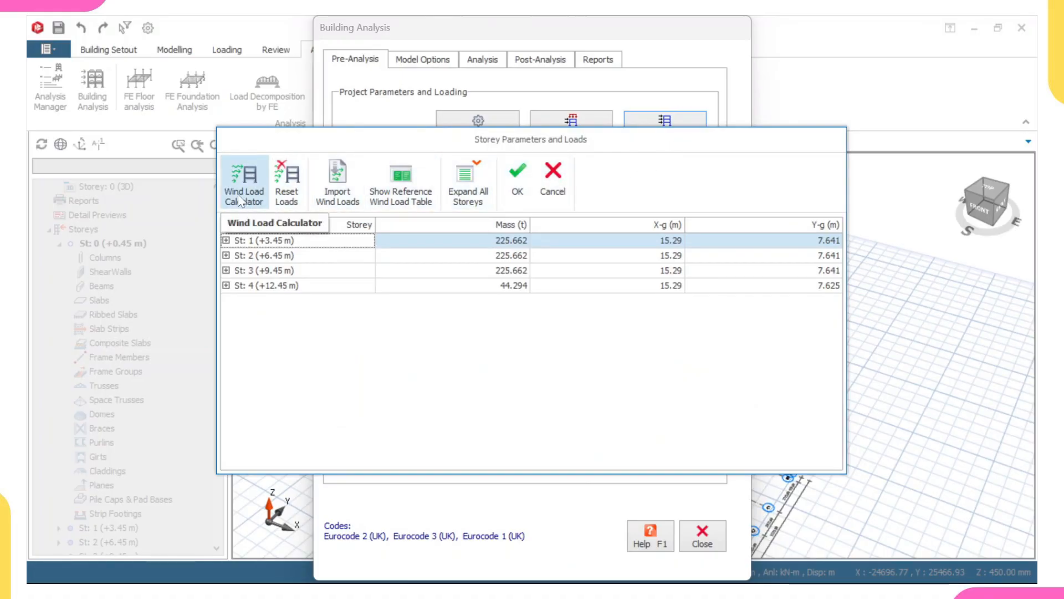
{"action": "left_click", "coordinate": [255, 194]}
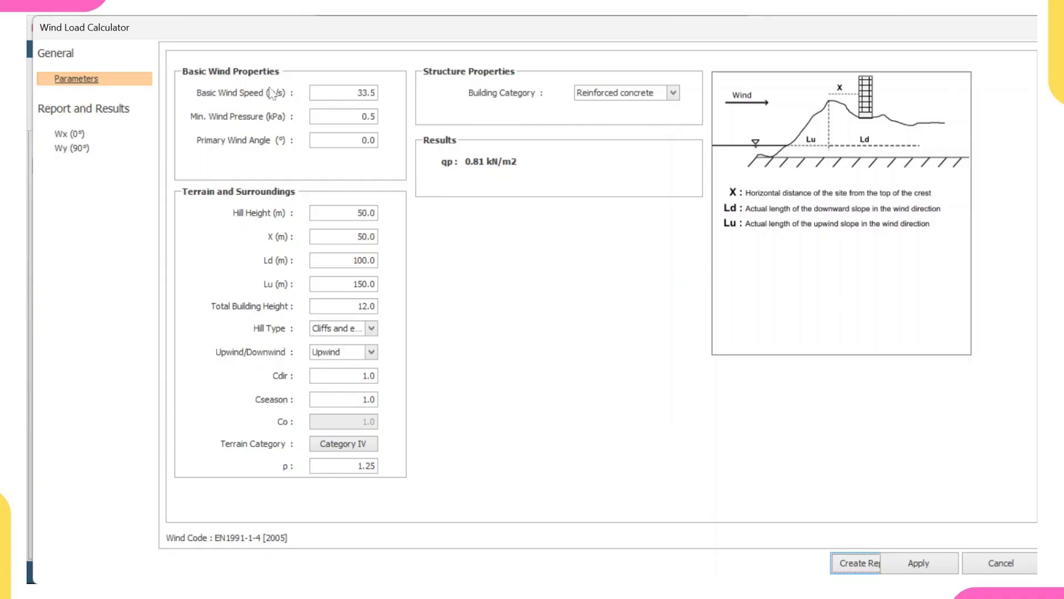
{"action": "left_click", "coordinate": [367, 92]}
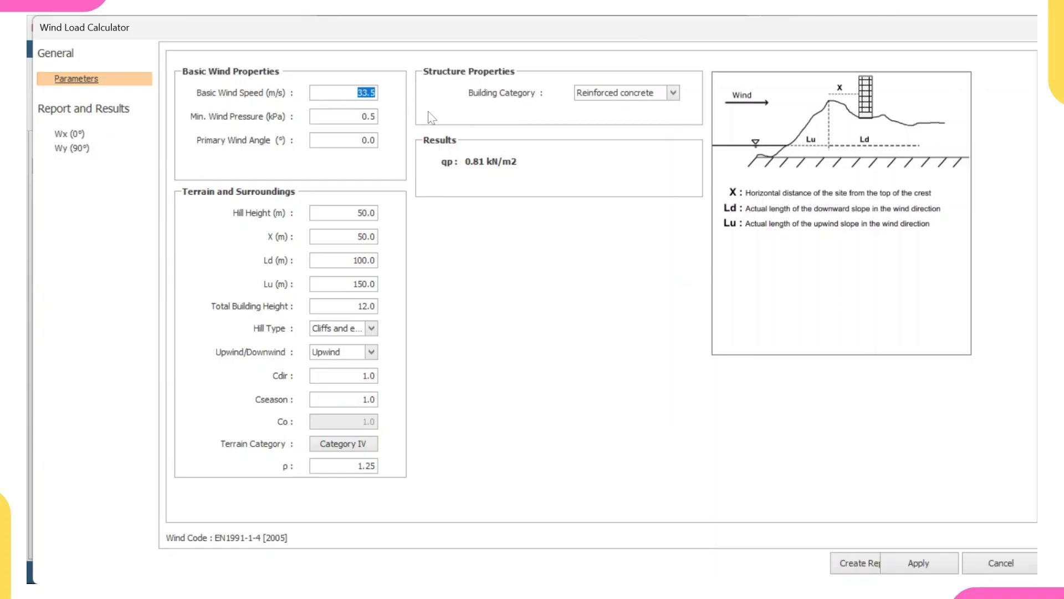
{"action": "type", "text": "30.0"}
Set the hill type to Cliffs and escarpments and the terrain category to Category IV.
{"action": "left_click", "coordinate": [372, 329]}
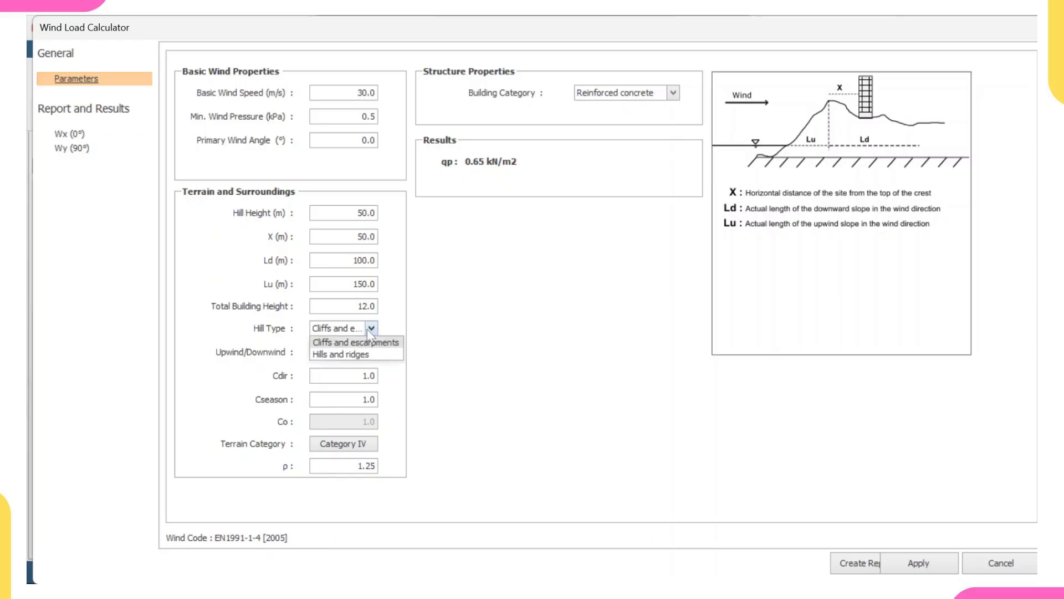
{"action": "left_click", "coordinate": [336, 344]}
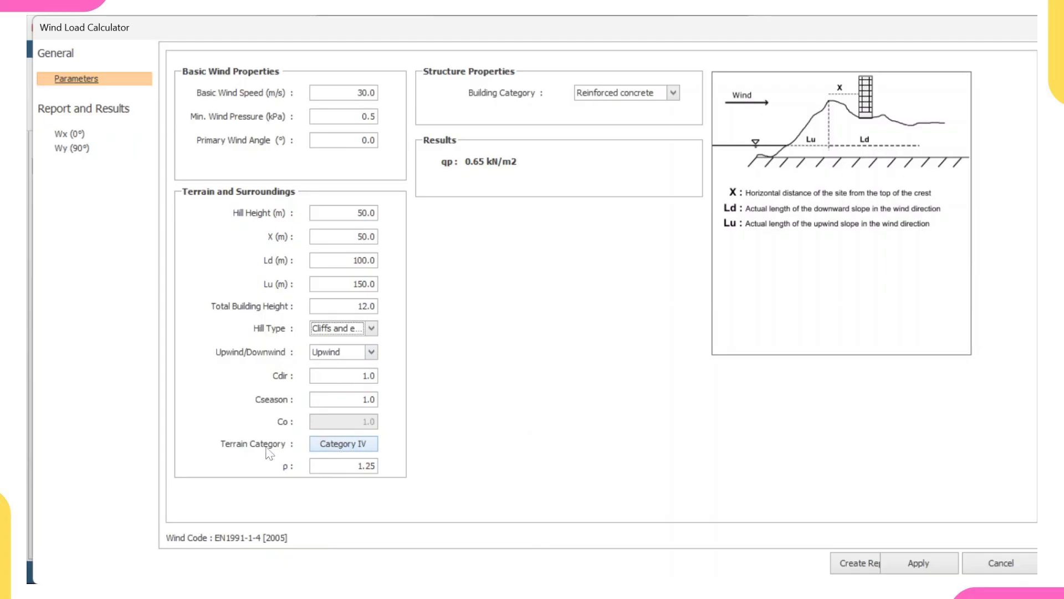
{"action": "left_click", "coordinate": [340, 444]}
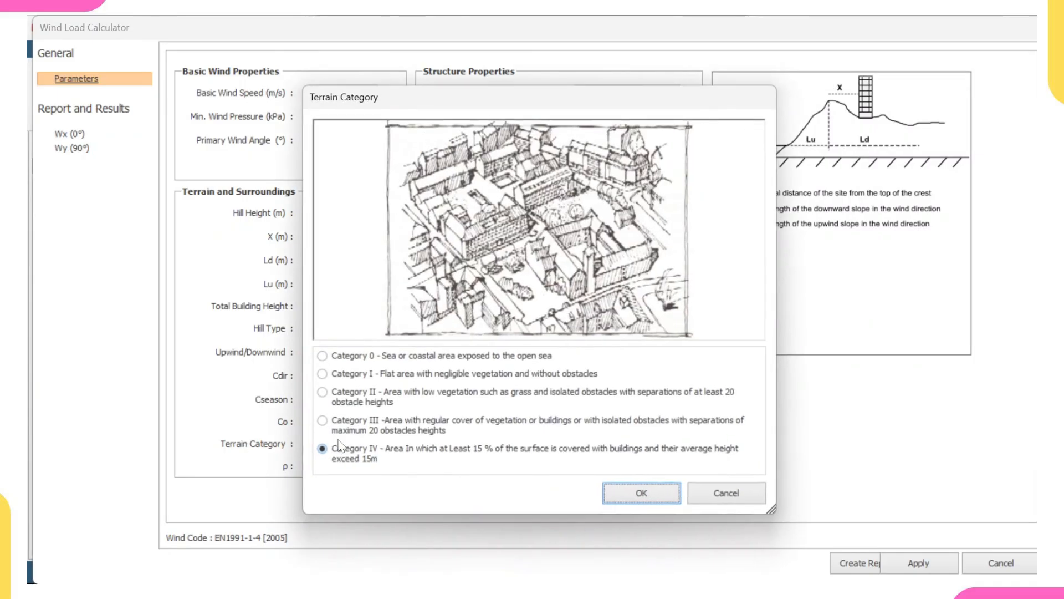
{"action": "left_click", "coordinate": [391, 357]}
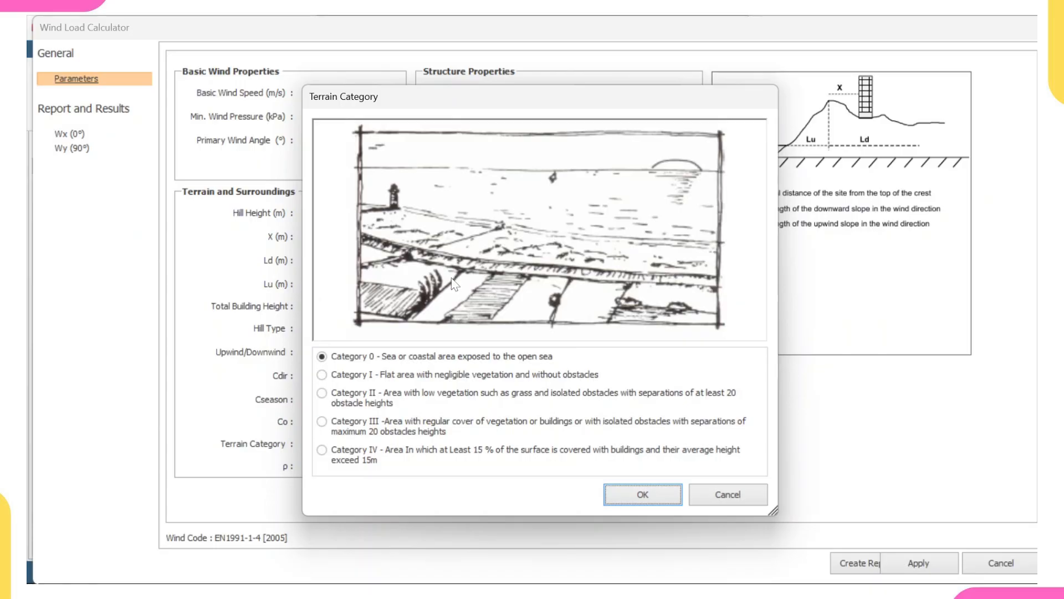
{"action": "left_click", "coordinate": [363, 375]}
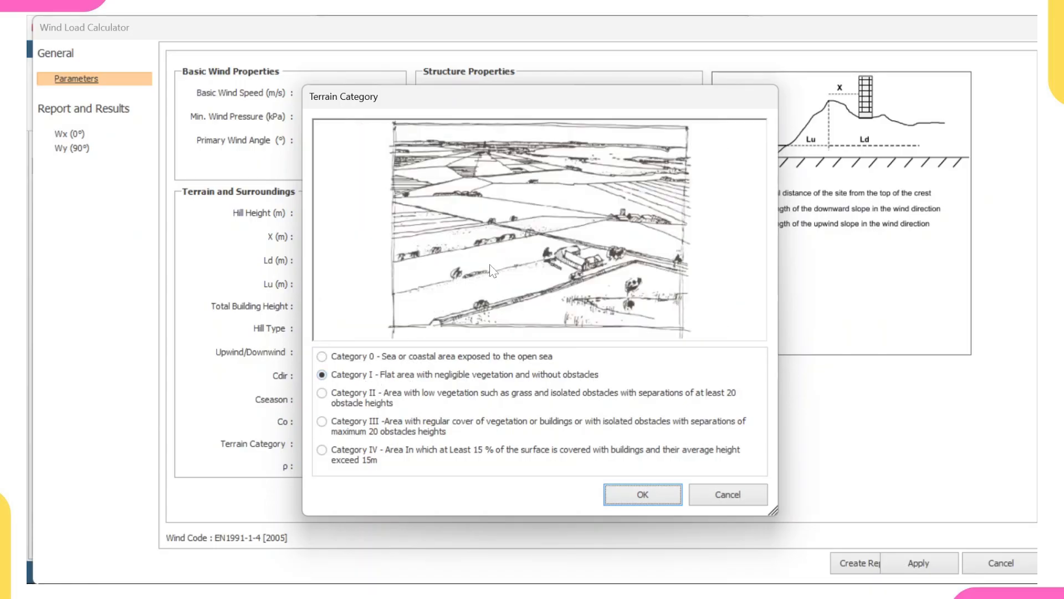
{"action": "left_click", "coordinate": [372, 457]}
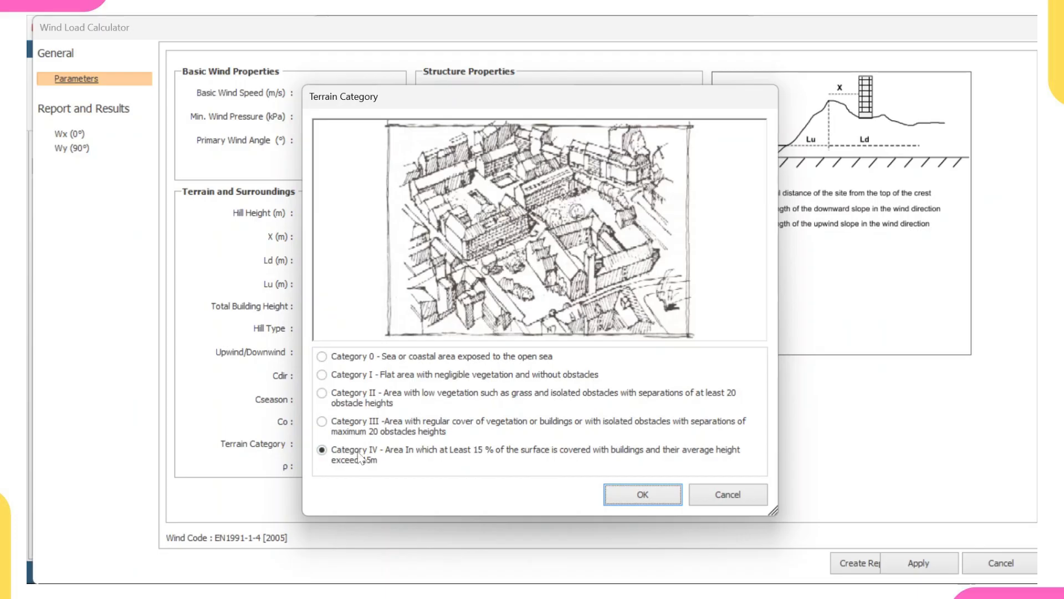
{"action": "left_click", "coordinate": [627, 493]}
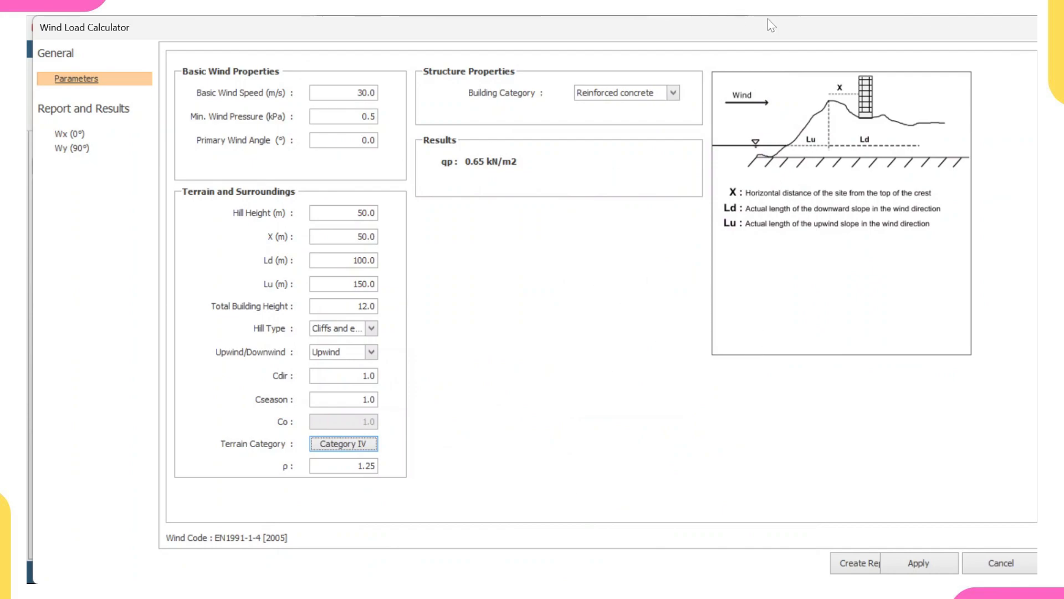
Set the building category to Reinforced concrete, apply the wind loads and confirm the storey parameters.
{"action": "left_click", "coordinate": [673, 93]}
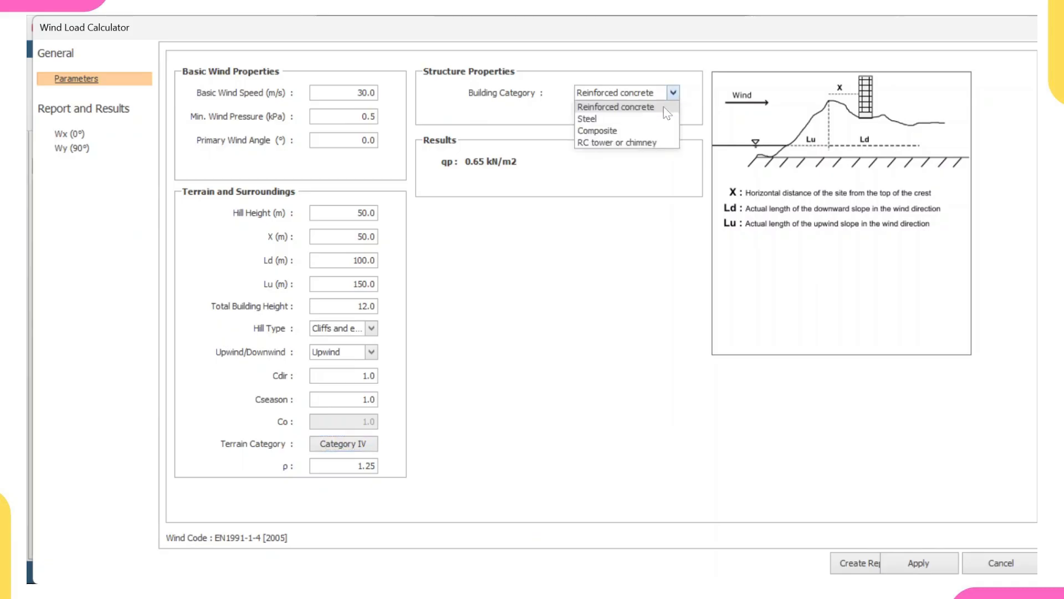
{"action": "left_click", "coordinate": [634, 108]}
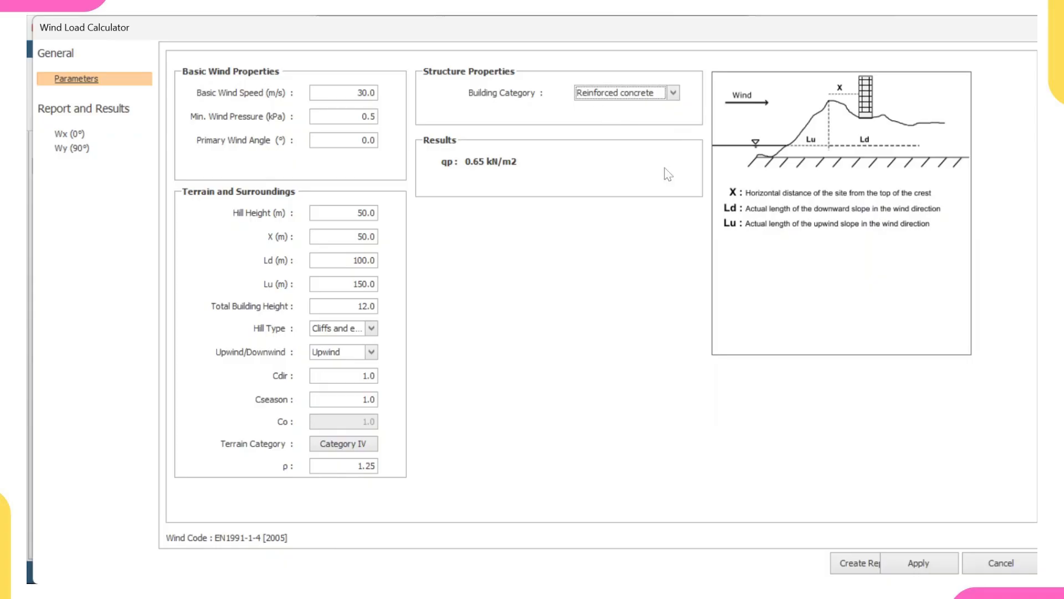
{"action": "left_click", "coordinate": [918, 563]}
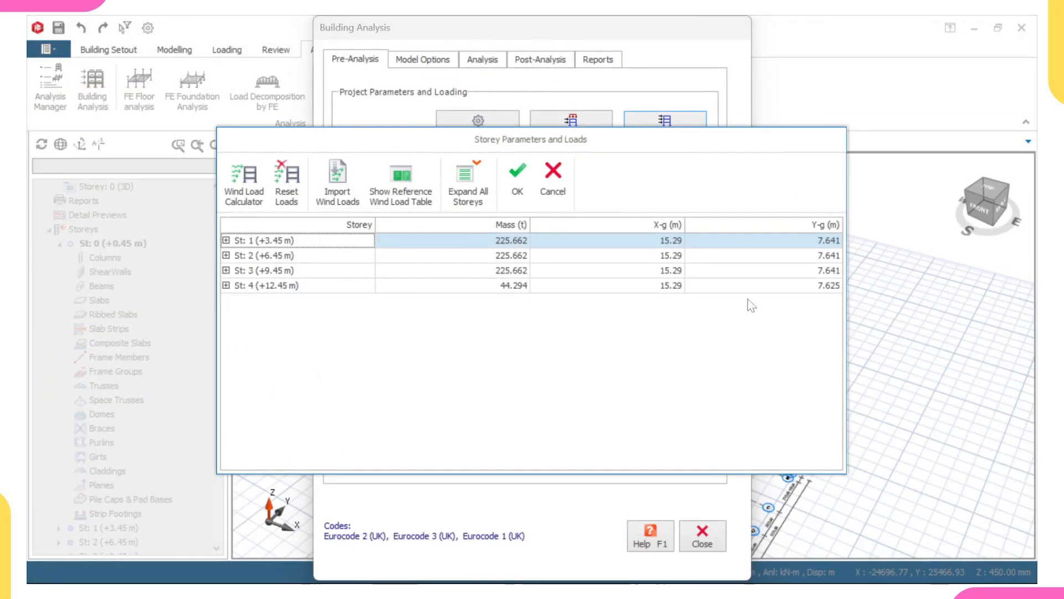
{"action": "left_click", "coordinate": [517, 189]}
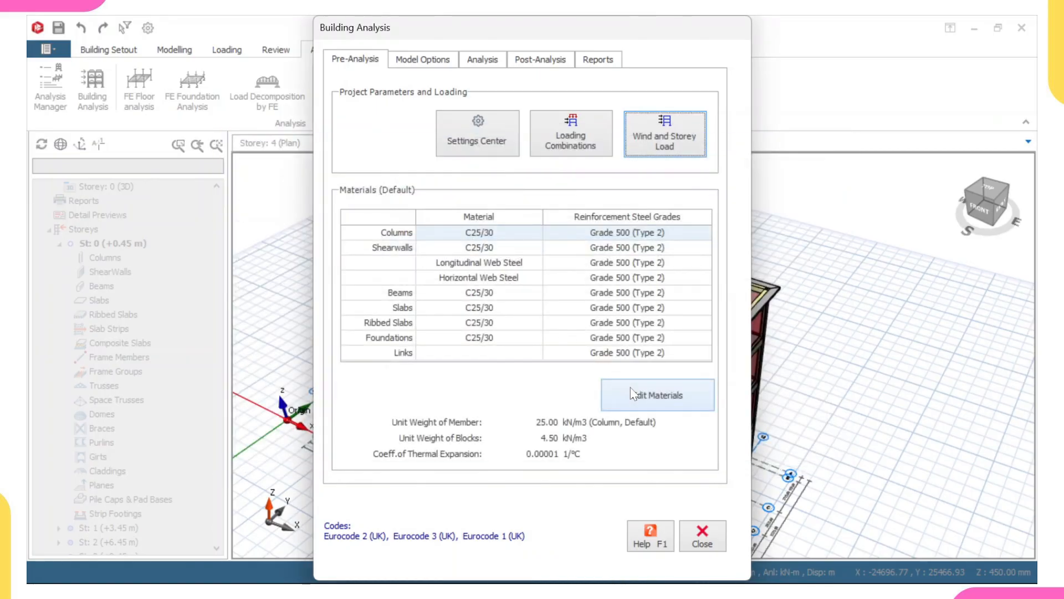
Change the default concrete material to C20/25, applying it to all members of this material class.
{"action": "left_click", "coordinate": [635, 409]}
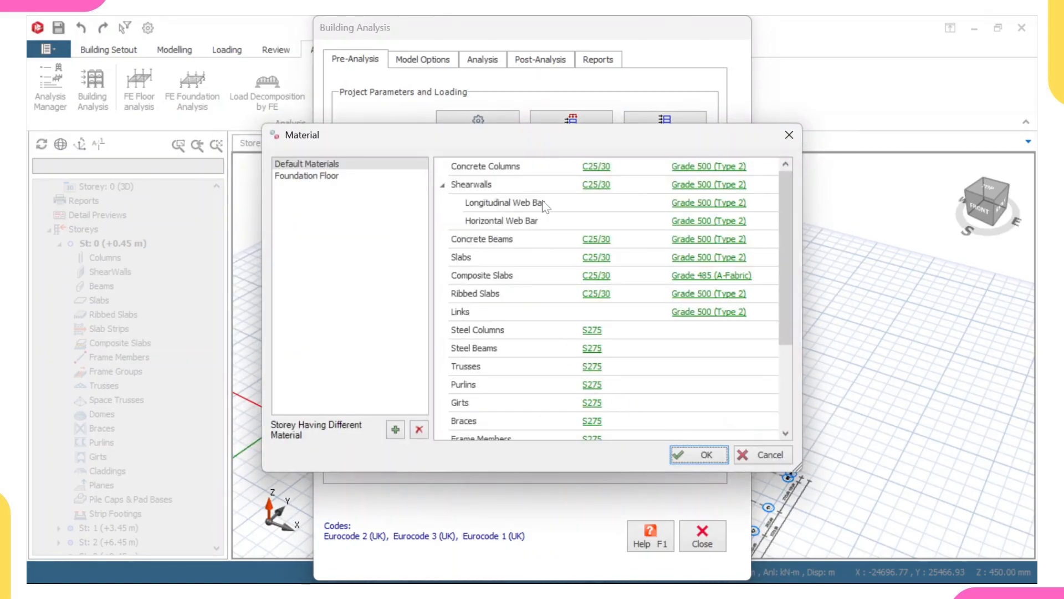
{"action": "left_click", "coordinate": [592, 174]}
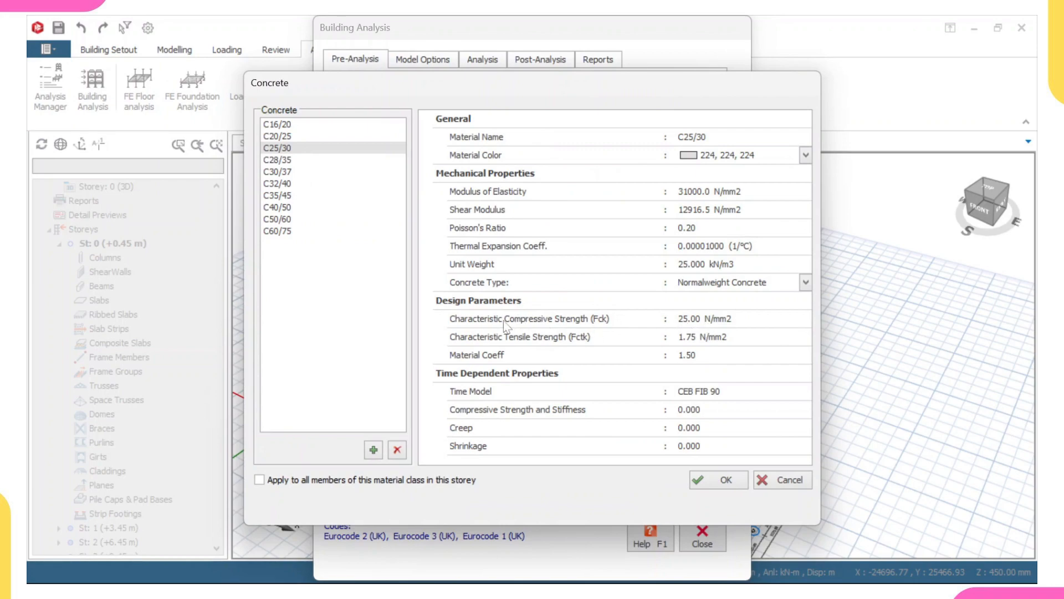
{"action": "left_click", "coordinate": [291, 136]}
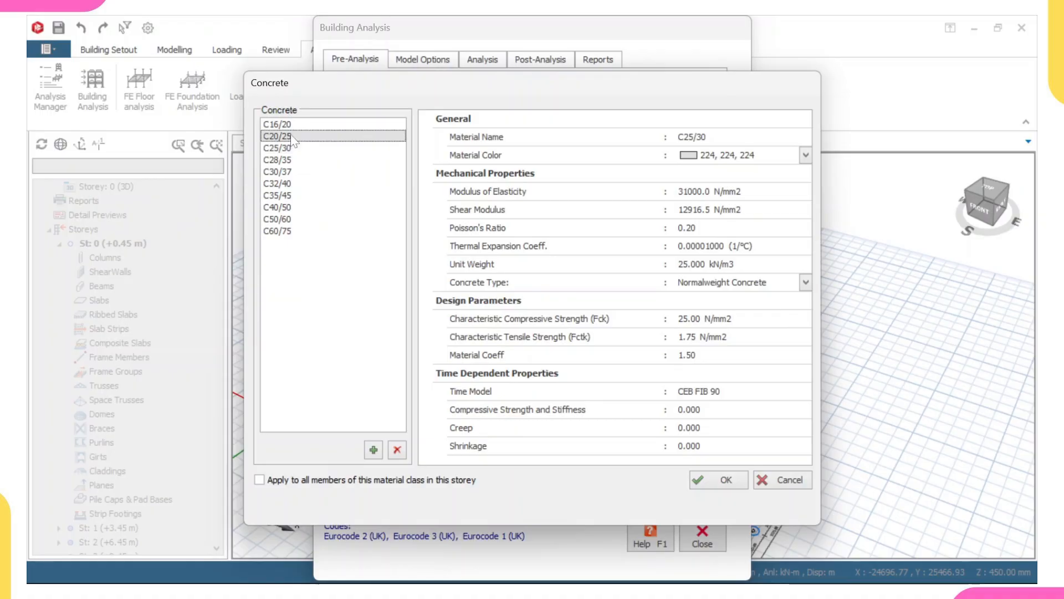
{"action": "left_click", "coordinate": [292, 487]}
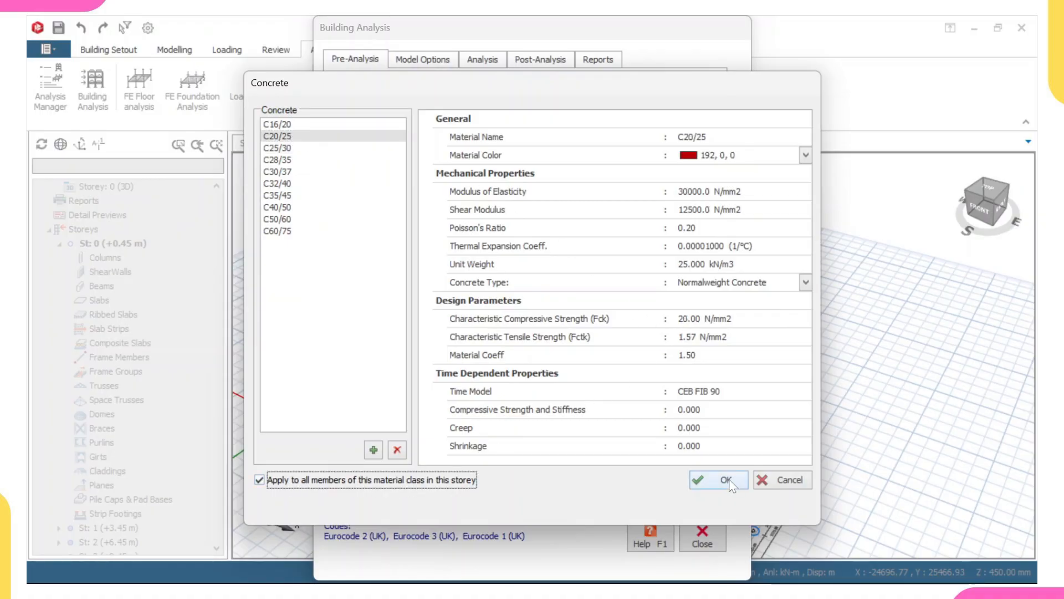
{"action": "left_click", "coordinate": [731, 482]}
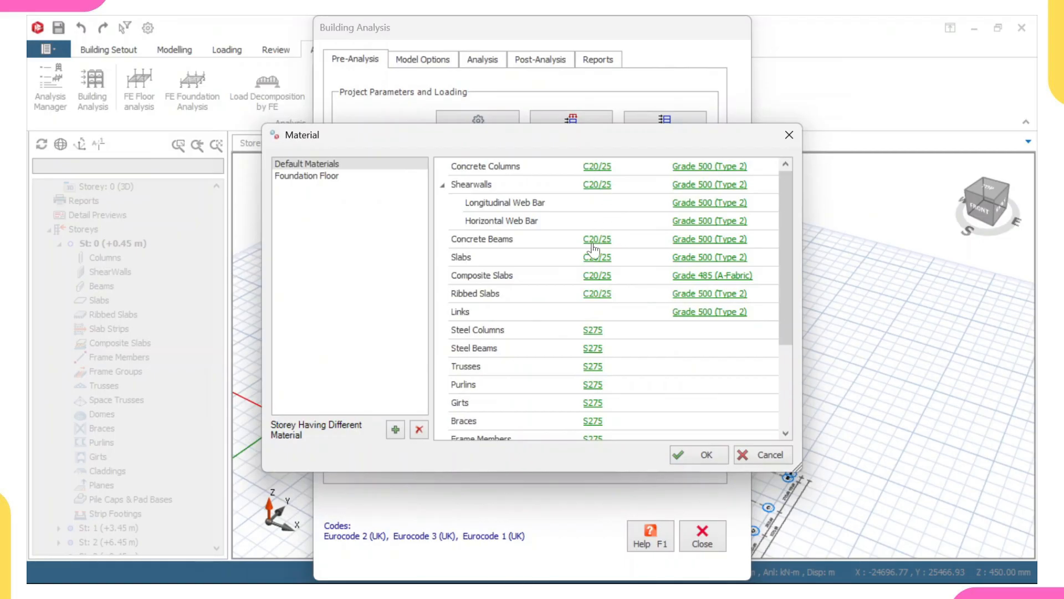
Change the default reinforcement grade to Grade 460 (Type 2), applying it to all members of this class.
{"action": "left_click", "coordinate": [695, 168]}
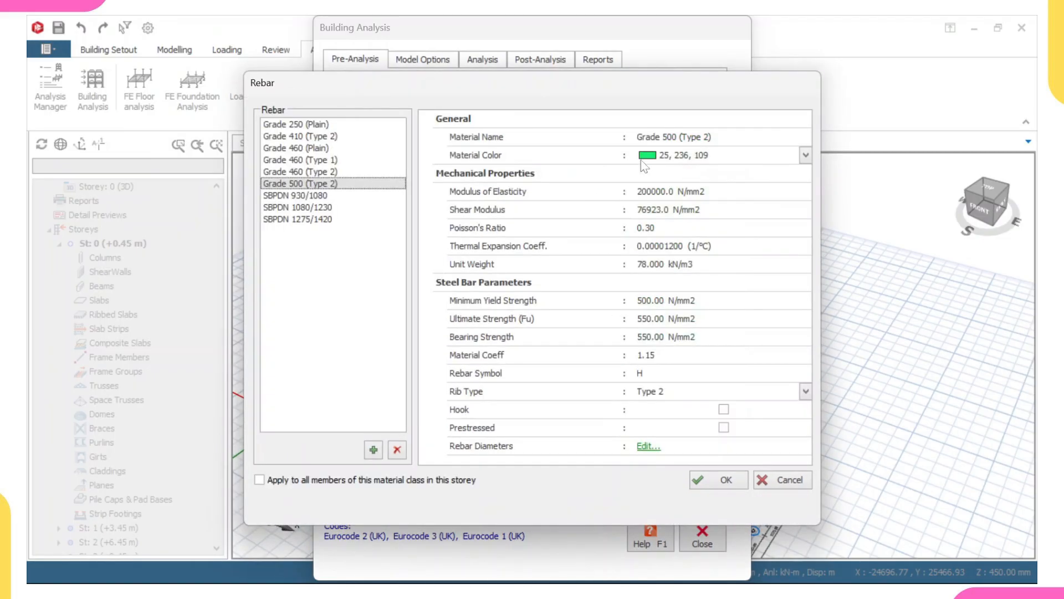
{"action": "left_click", "coordinate": [299, 173]}
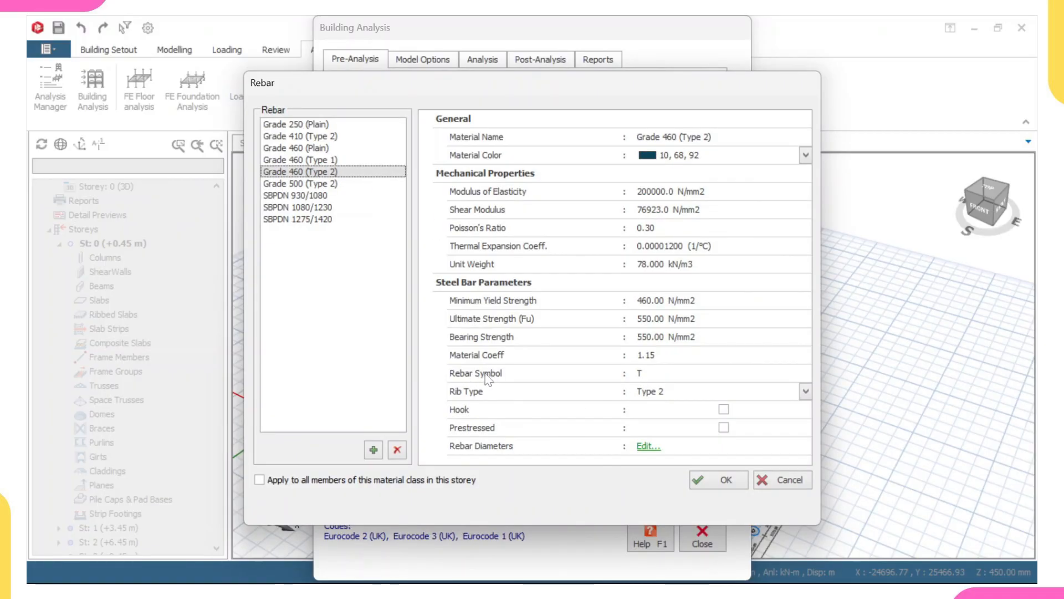
{"action": "left_click", "coordinate": [641, 374]}
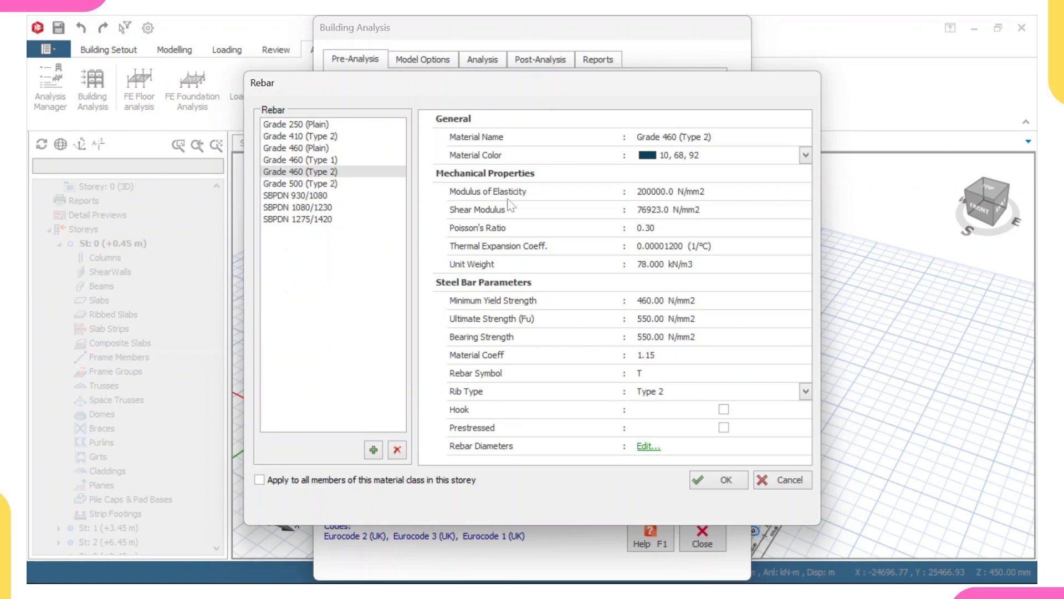
{"action": "left_click", "coordinate": [260, 481]}
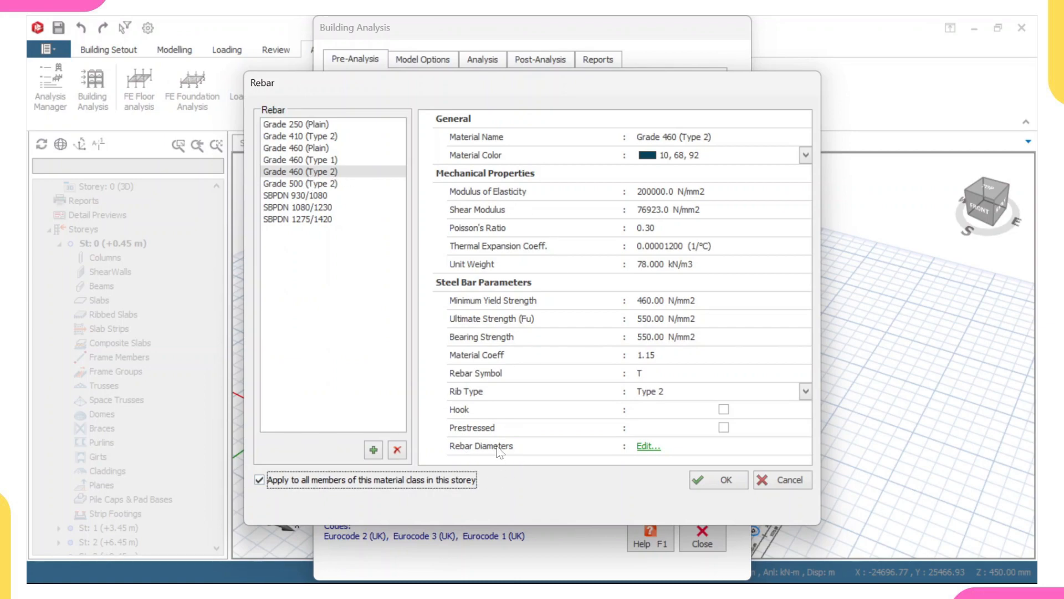
Open the Grade 460 (Type 2) rebar diameter table and untick 10, 12, 20, 25 and 32 mm for columns, keeping 16 mm.
{"action": "left_click", "coordinate": [643, 447]}
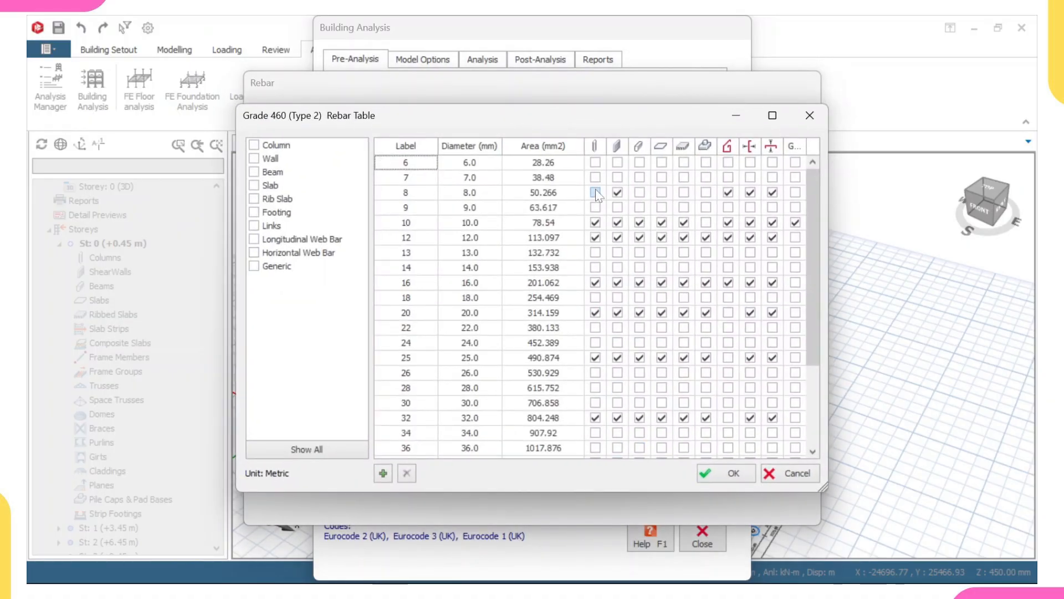
{"action": "left_click", "coordinate": [596, 222]}
{"action": "left_click", "coordinate": [595, 237]}
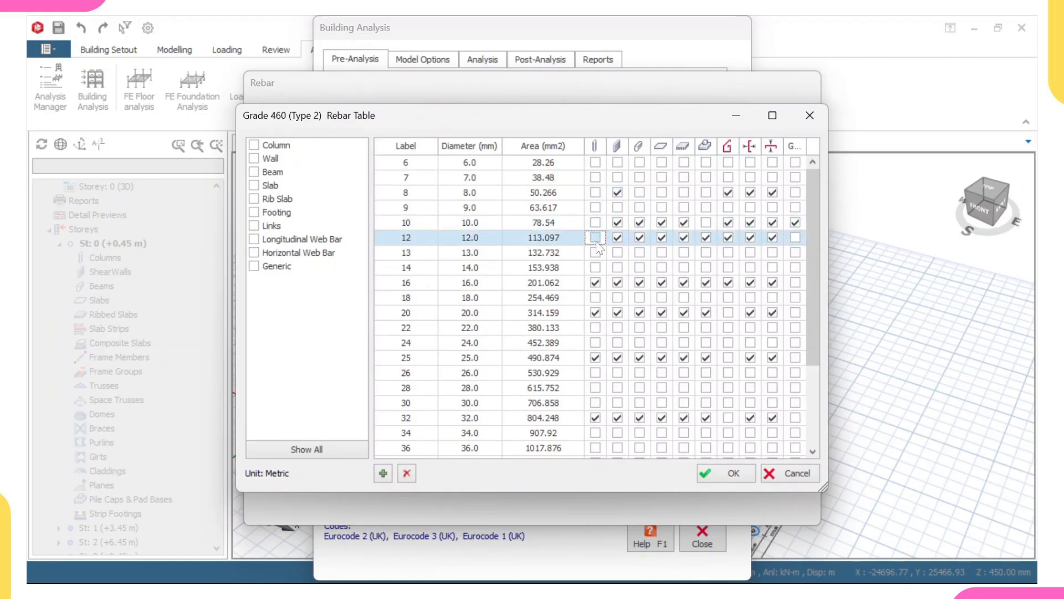
{"action": "left_click", "coordinate": [595, 283]}
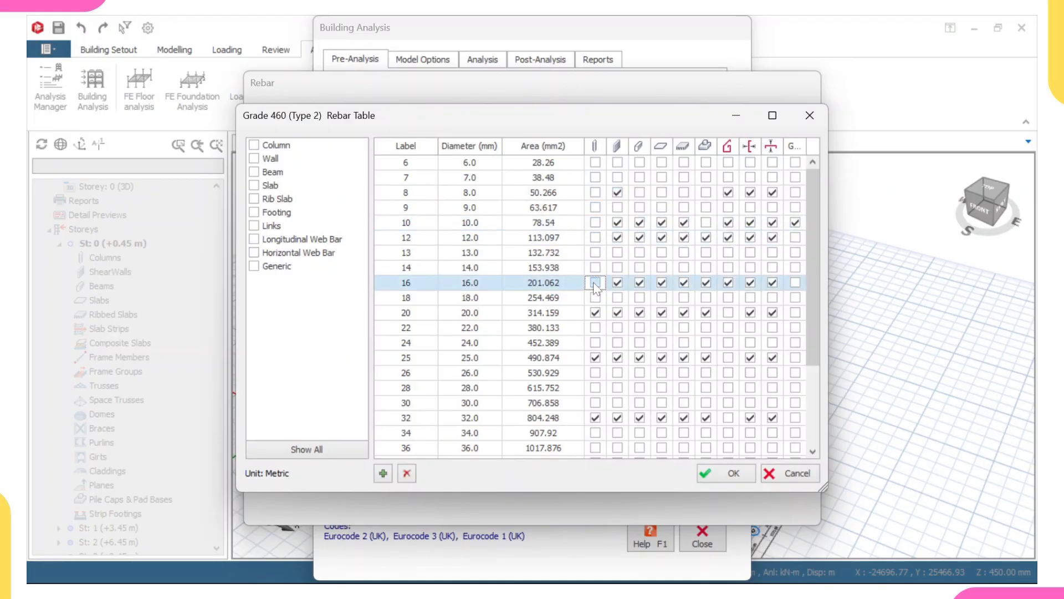
{"action": "left_click", "coordinate": [596, 312]}
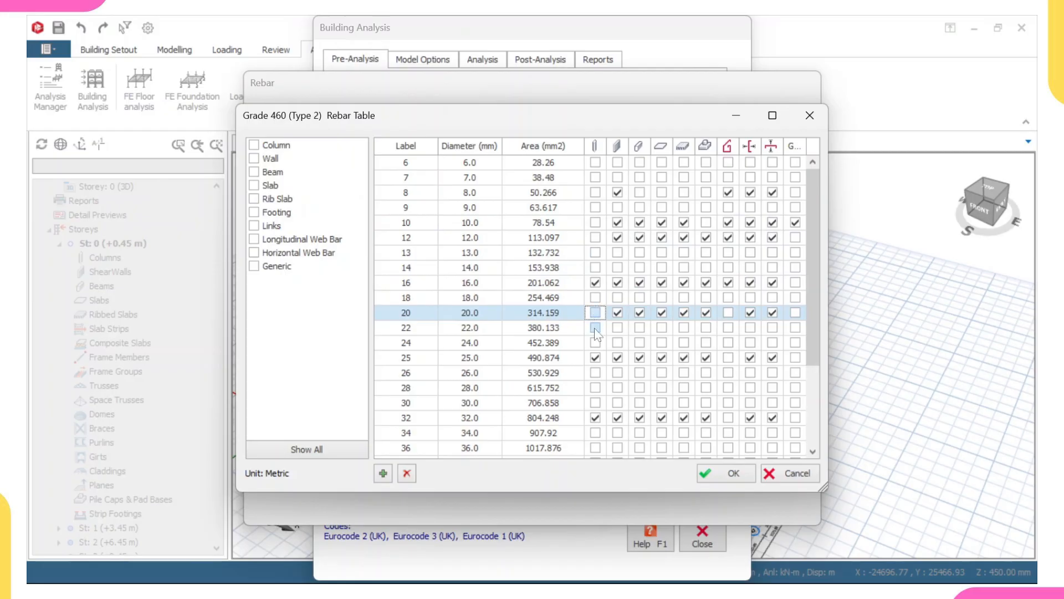
{"action": "left_click", "coordinate": [595, 357]}
{"action": "left_click", "coordinate": [595, 417]}
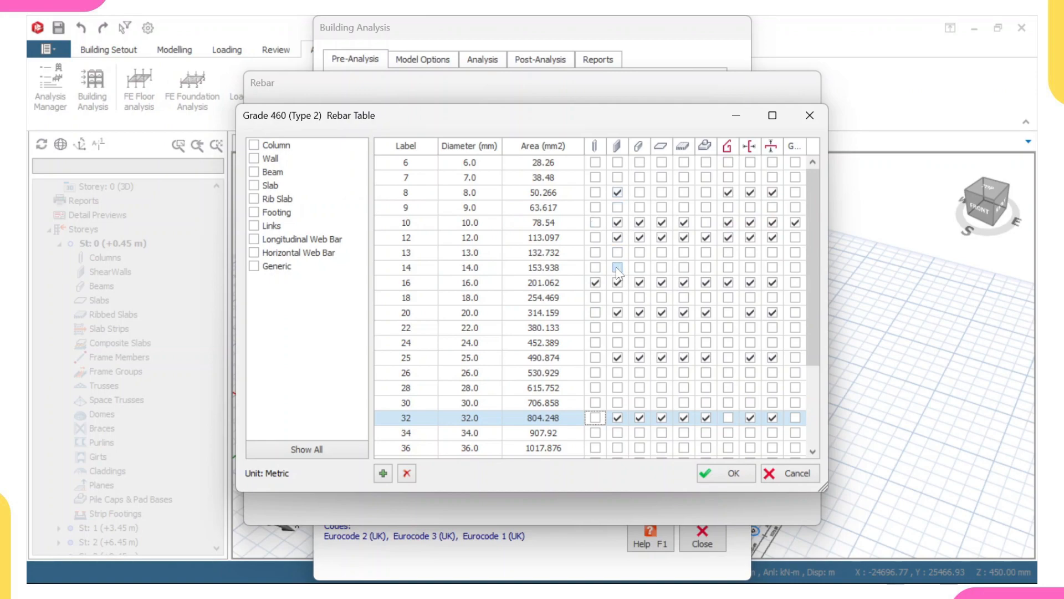
Untick 10, 12, 20, 25 and 32 mm for beams in the rebar table, keeping only 16 mm.
{"action": "left_click", "coordinate": [642, 224]}
{"action": "left_click", "coordinate": [639, 238]}
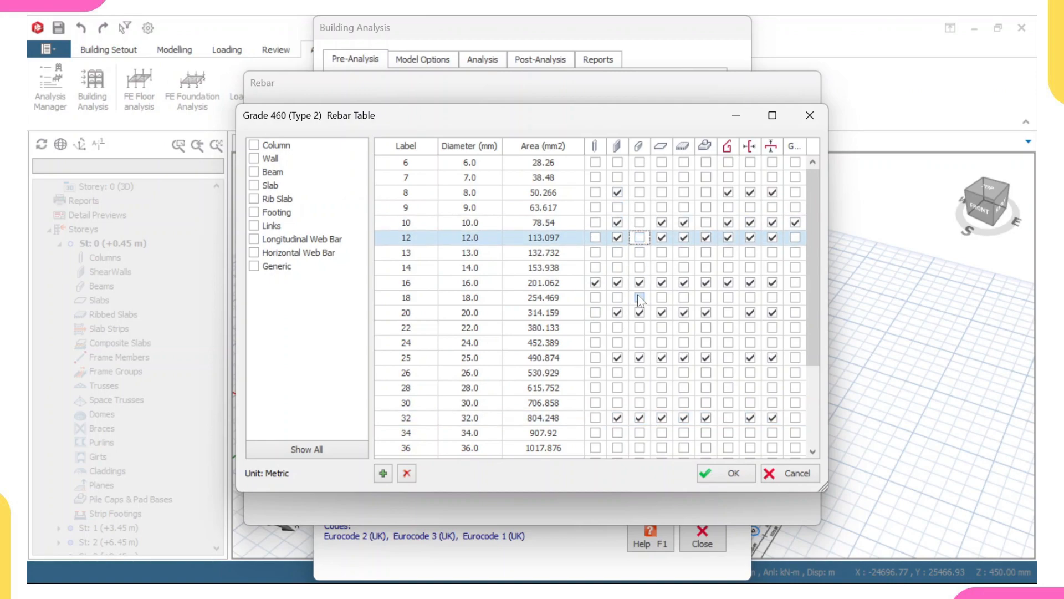
{"action": "left_click", "coordinate": [639, 312]}
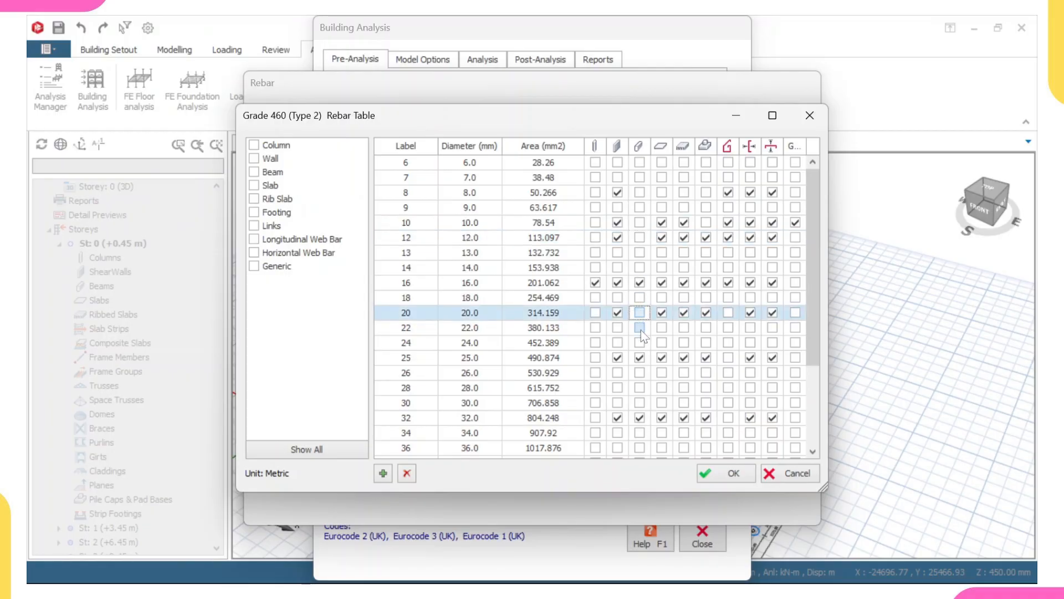
{"action": "left_click", "coordinate": [639, 357]}
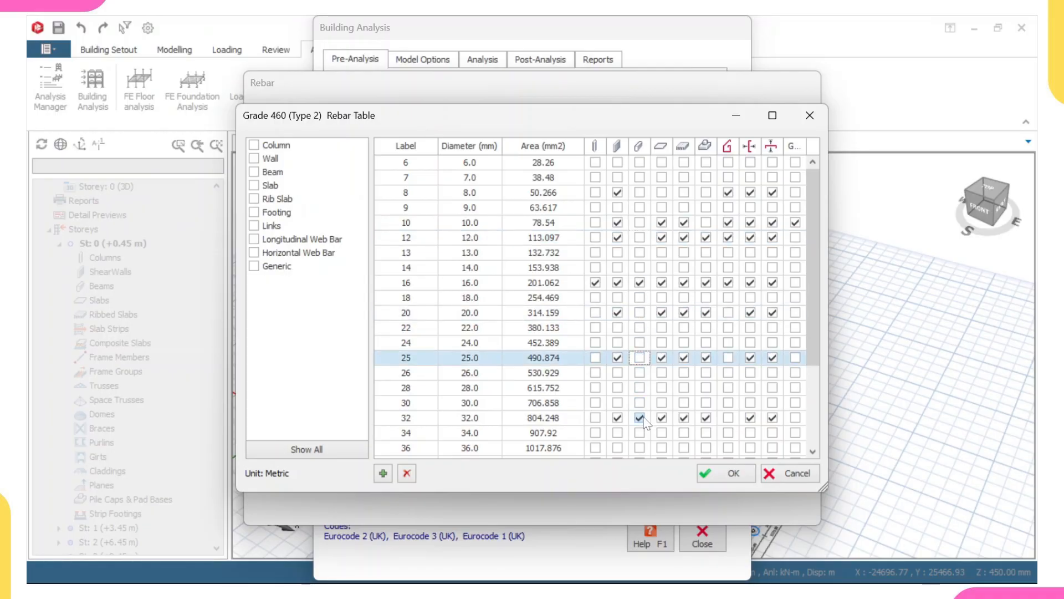
{"action": "left_click", "coordinate": [640, 417]}
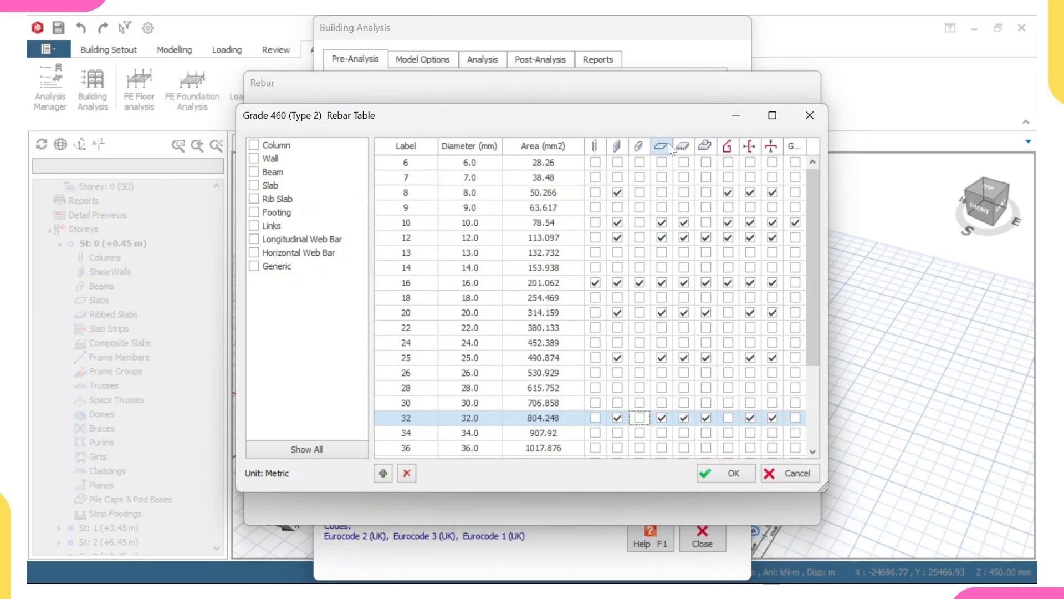
Untick 10, 16, 20, 25 and 32 mm for slabs in the rebar table, keeping only 12 mm.
{"action": "left_click", "coordinate": [662, 222]}
{"action": "left_click", "coordinate": [662, 237]}
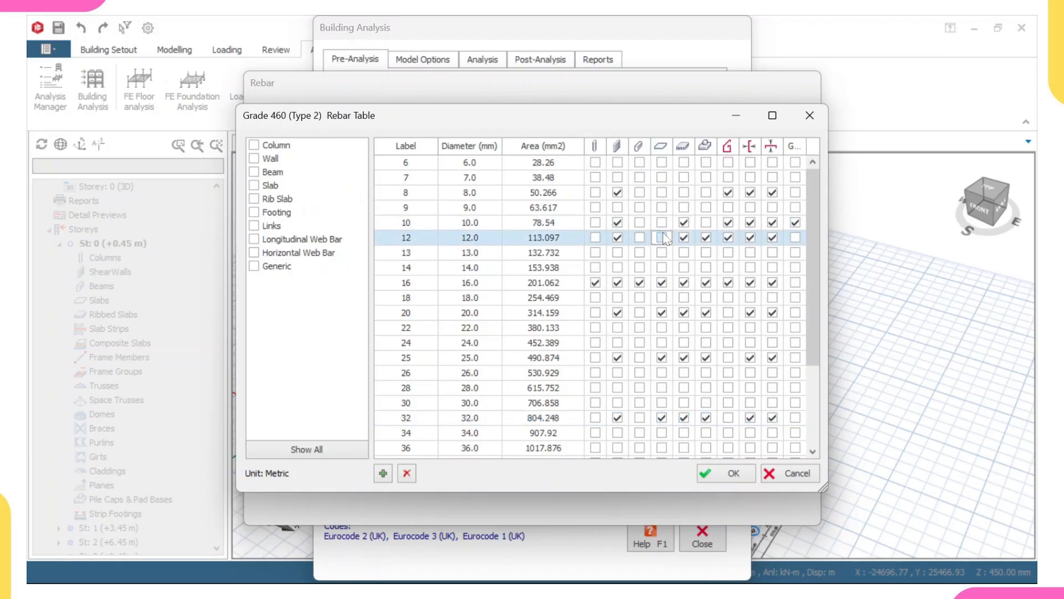
{"action": "left_click", "coordinate": [662, 283]}
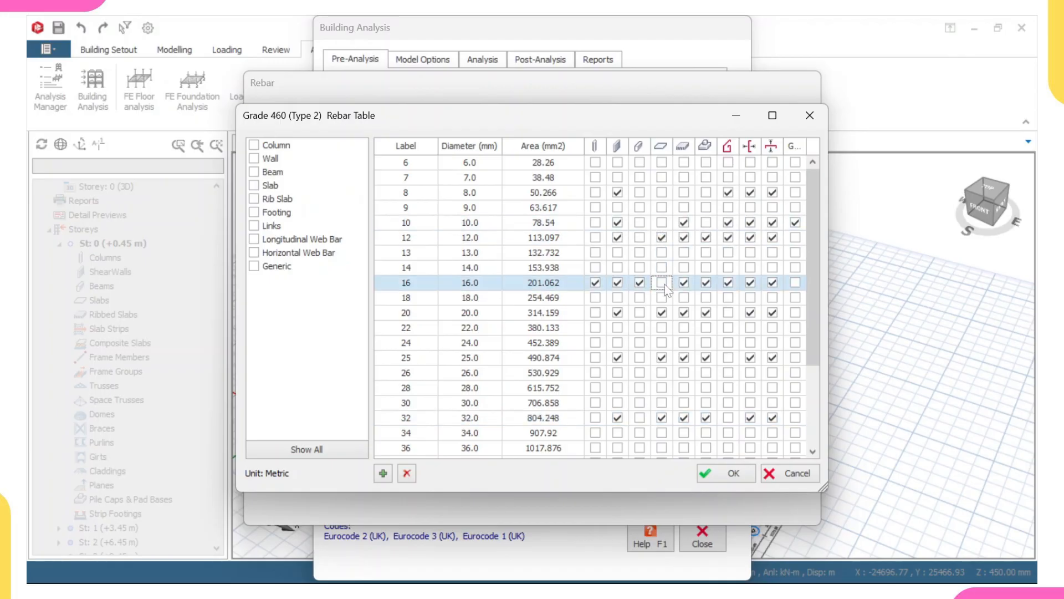
{"action": "left_click", "coordinate": [662, 313]}
{"action": "left_click", "coordinate": [662, 357]}
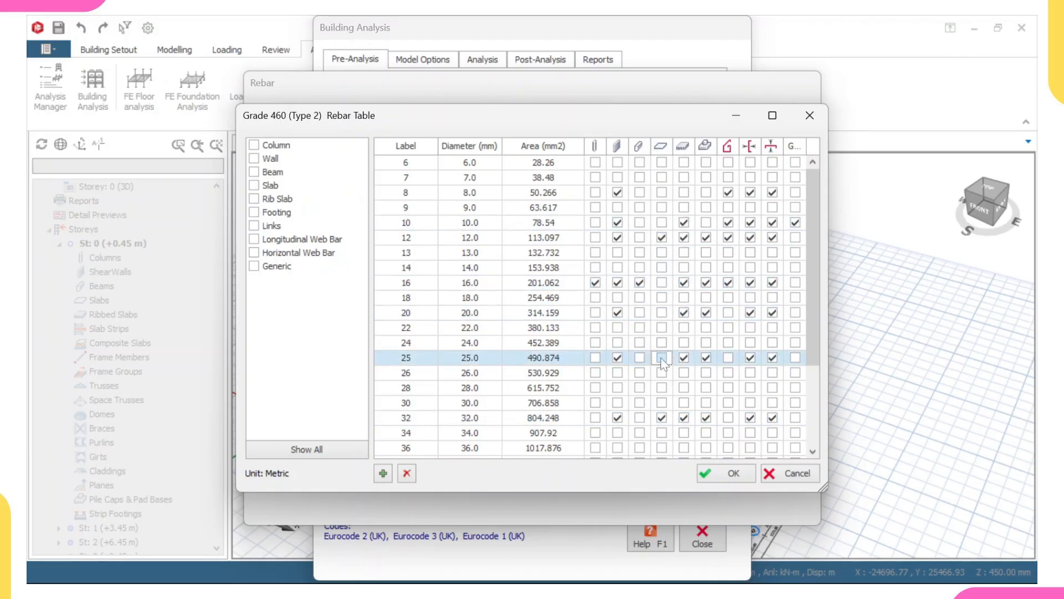
{"action": "left_click", "coordinate": [662, 418]}
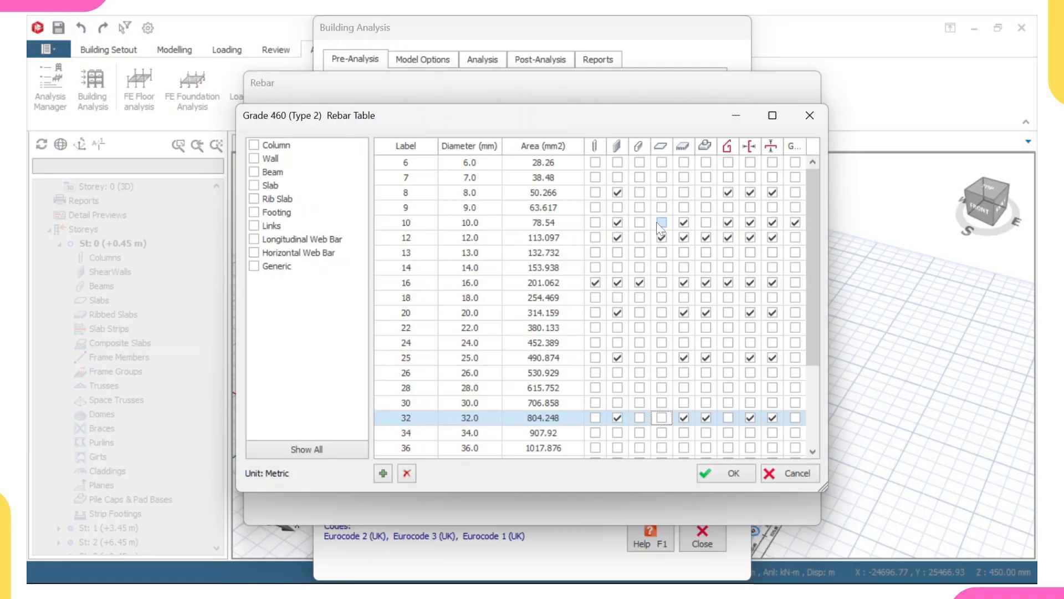
Untick 12, 20, 25 and 32 mm for footings in the rebar table, keeping only 16 mm.
{"action": "left_click", "coordinate": [706, 238]}
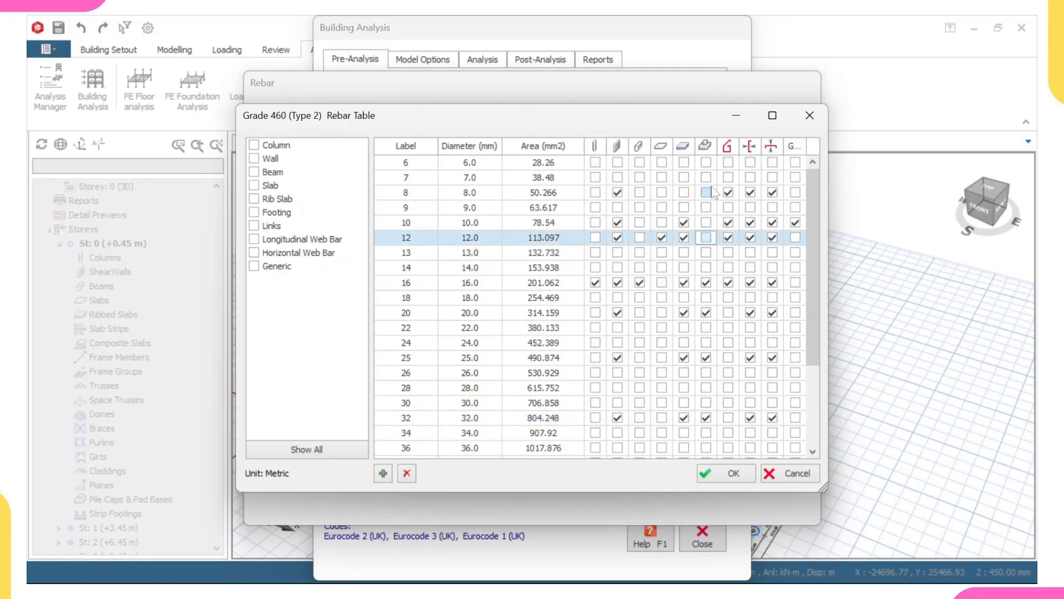
{"action": "left_click", "coordinate": [706, 283]}
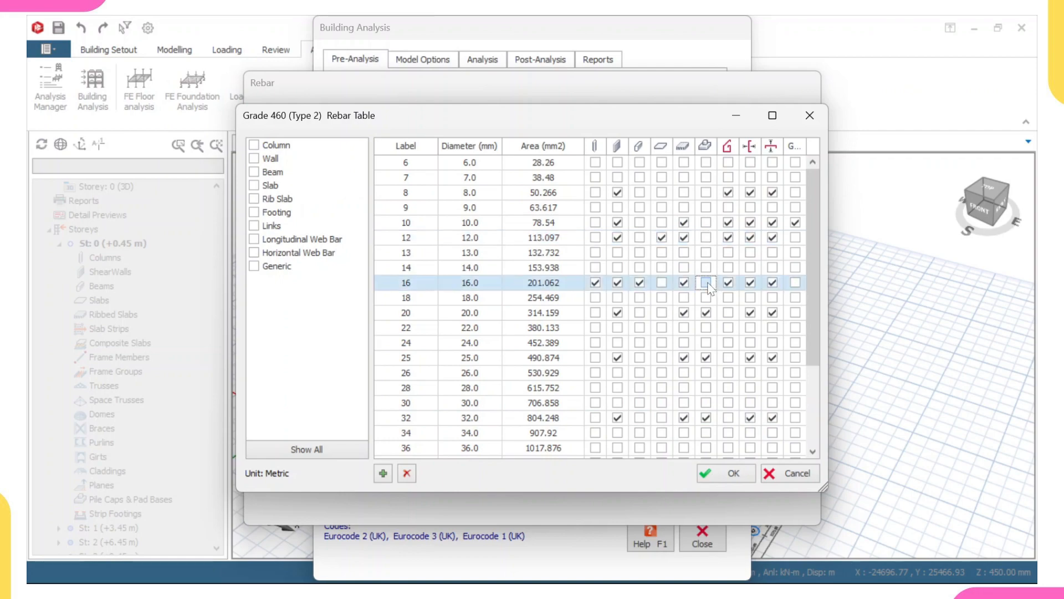
{"action": "left_click", "coordinate": [706, 312]}
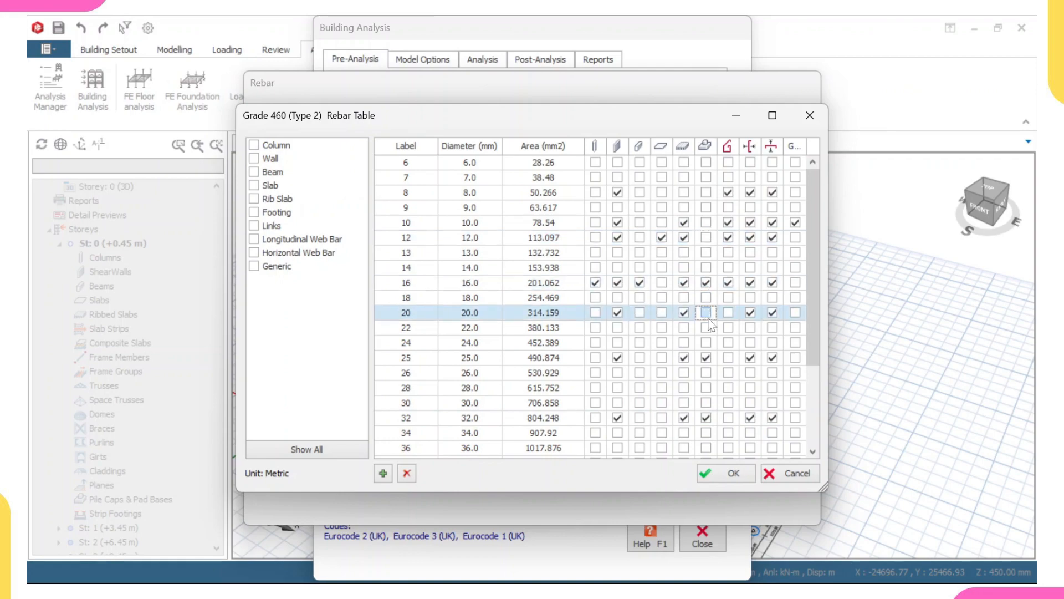
{"action": "left_click", "coordinate": [705, 357]}
{"action": "left_click", "coordinate": [706, 418]}
{"action": "left_click", "coordinate": [707, 418]}
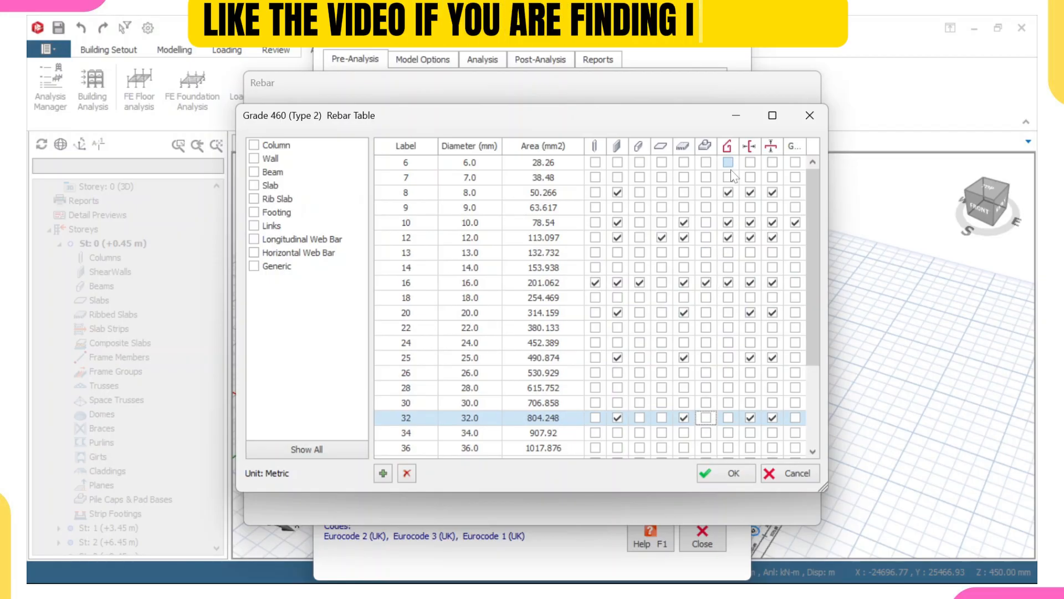
Untick 8, 12 and 16 mm for links, keeping 10 mm, and confirm the rebar table and rebar dialog.
{"action": "left_click", "coordinate": [728, 193]}
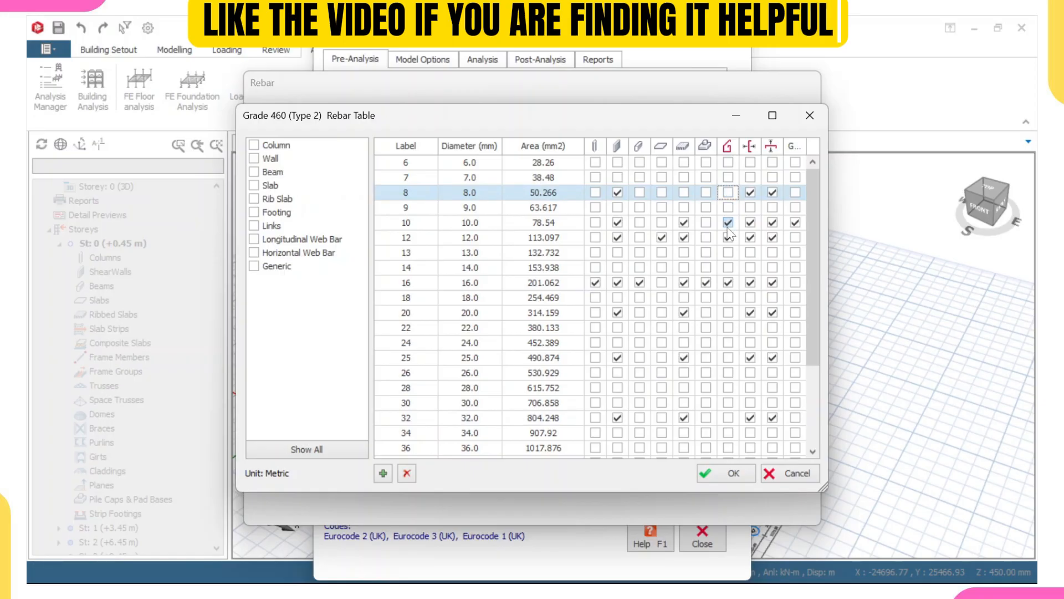
{"action": "left_click", "coordinate": [728, 222]}
{"action": "left_click", "coordinate": [729, 238]}
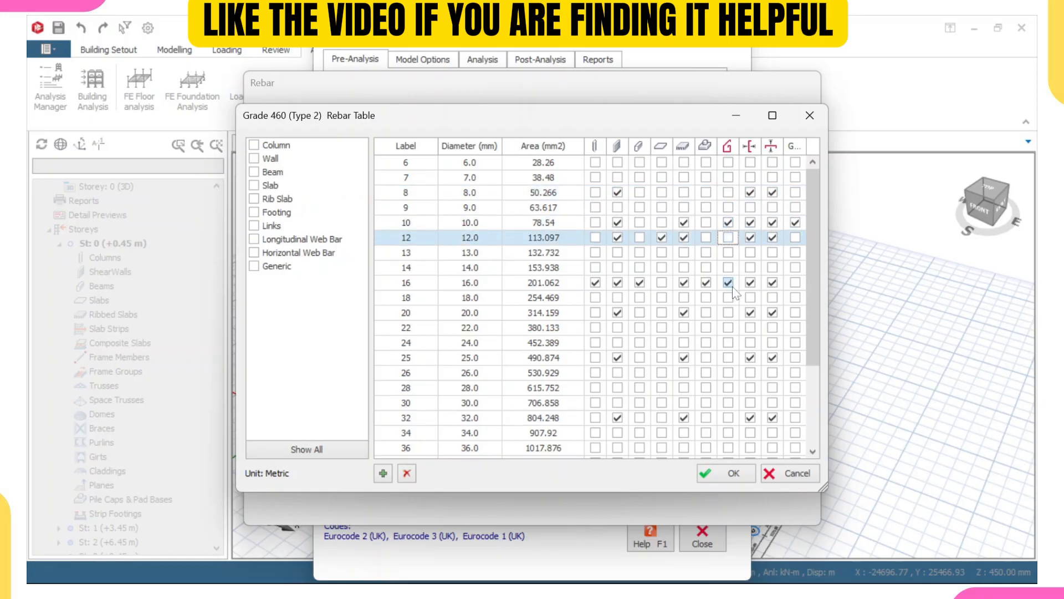
{"action": "left_click", "coordinate": [729, 282]}
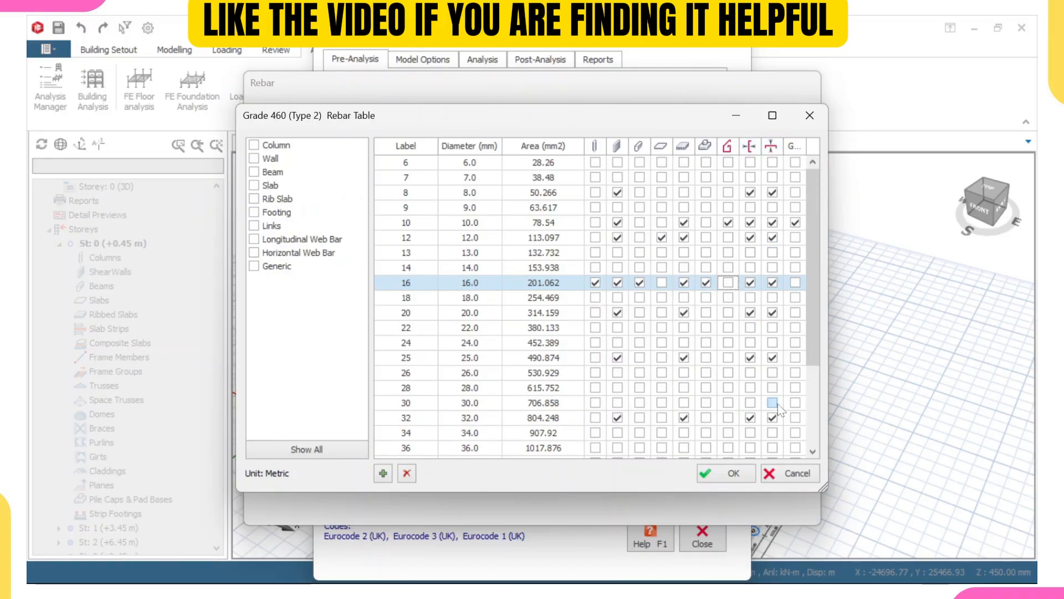
{"action": "left_click", "coordinate": [735, 472]}
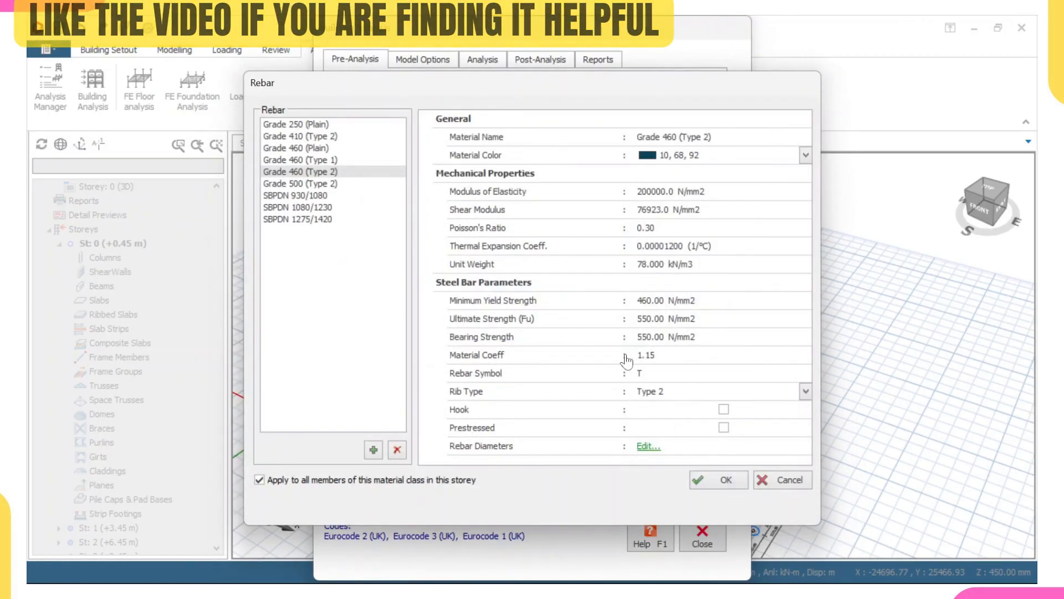
{"action": "left_click", "coordinate": [703, 479]}
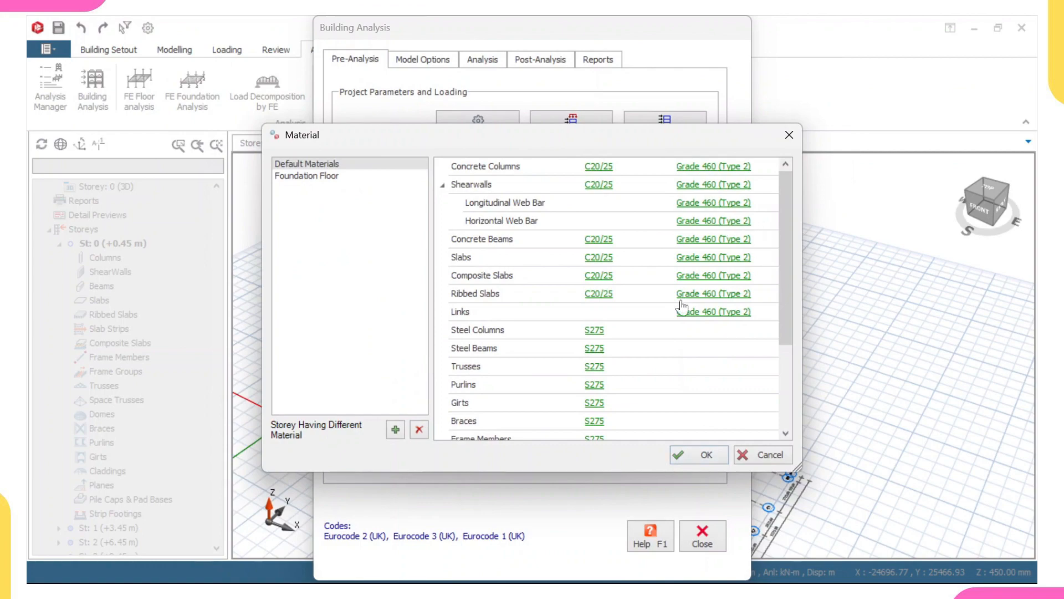
Set the Foundation Floor's foundation concrete to C20/25, applying it to all members of this material class.
{"action": "left_click", "coordinate": [314, 176]}
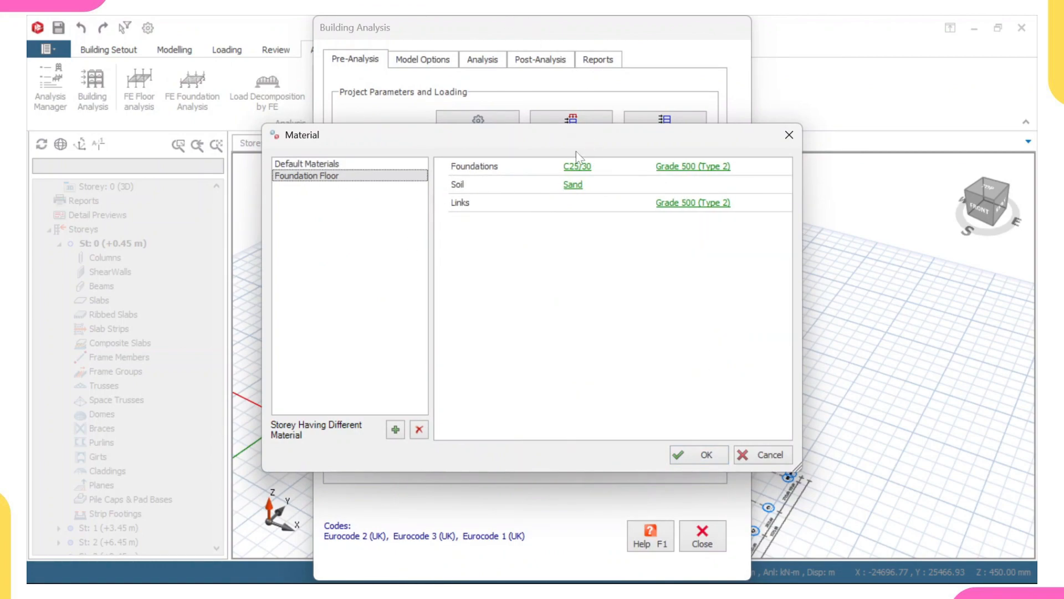
{"action": "left_click", "coordinate": [579, 169]}
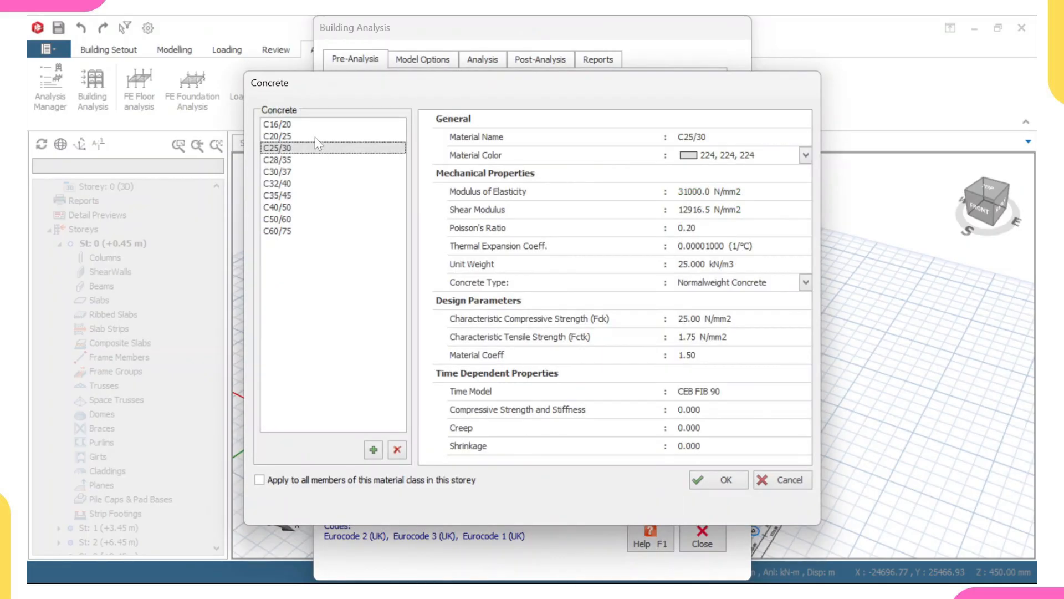
{"action": "left_click", "coordinate": [315, 136]}
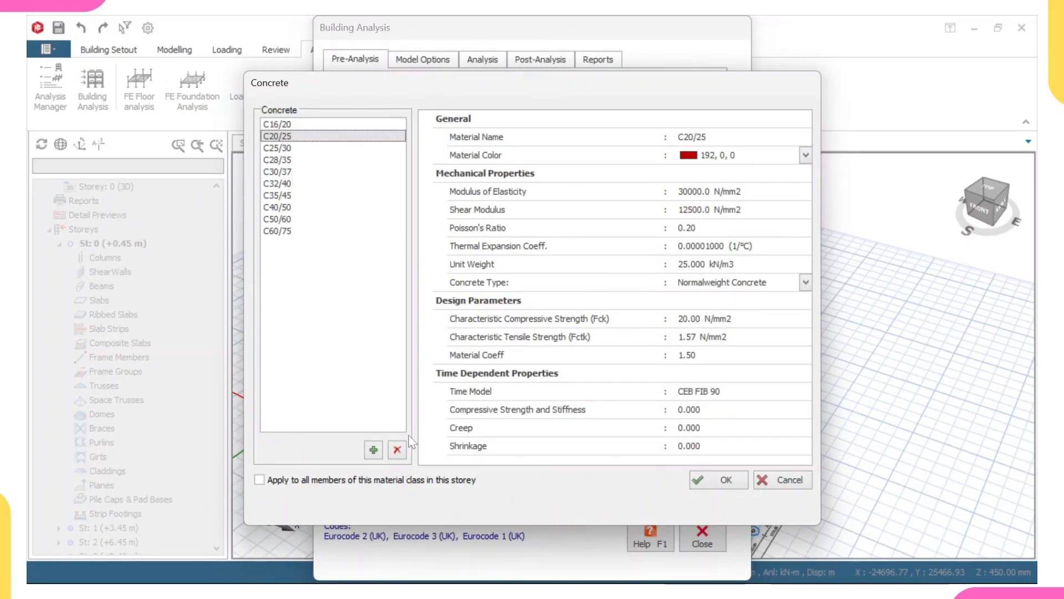
{"action": "left_click", "coordinate": [259, 480]}
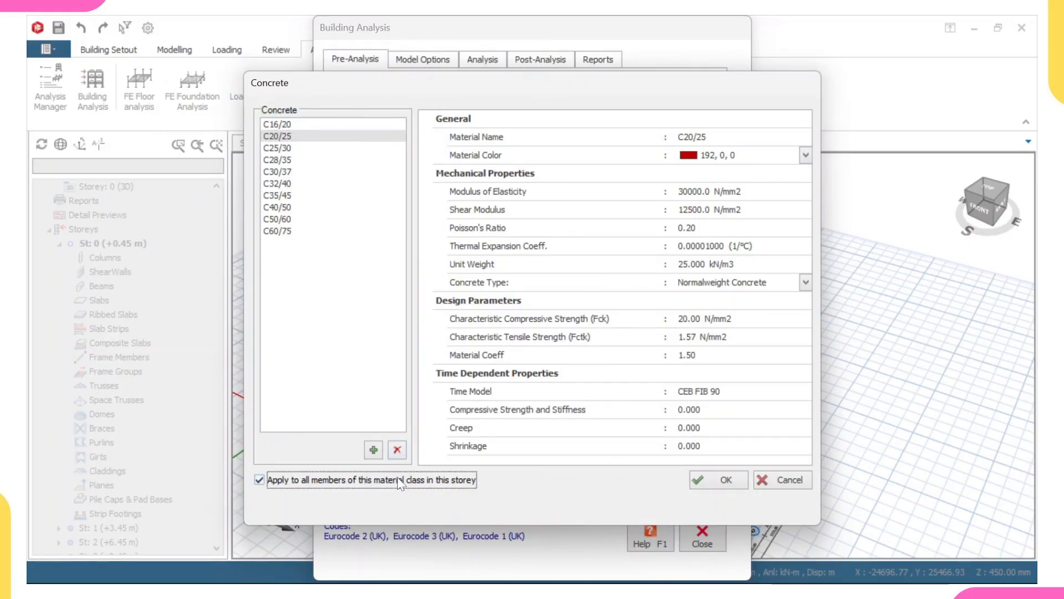
{"action": "left_click", "coordinate": [715, 480]}
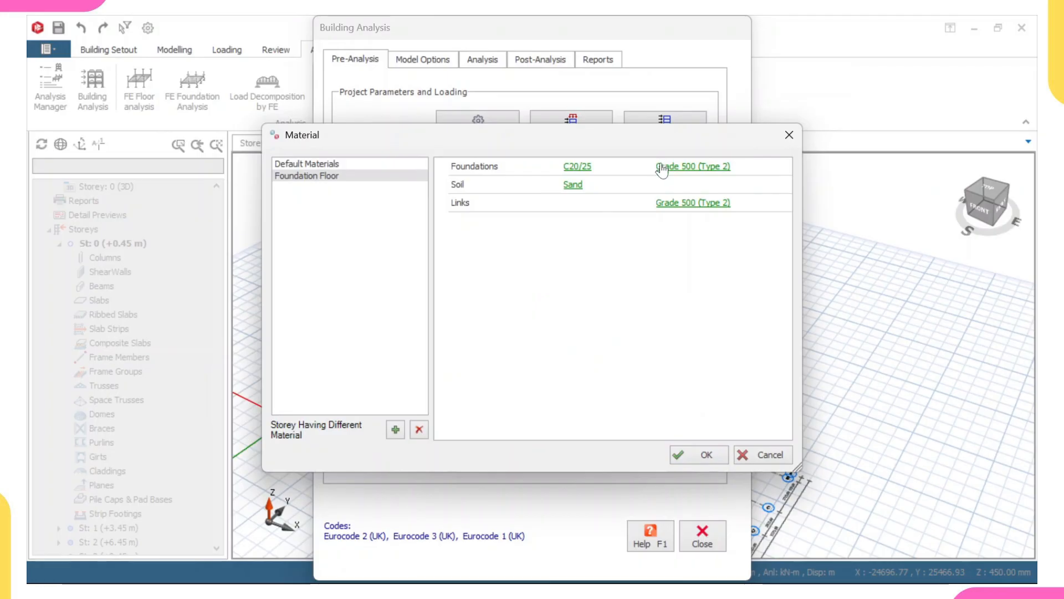
Change the foundation rebar to Grade 460 (Type 2), applying it to all members of this material class.
{"action": "left_click", "coordinate": [695, 166]}
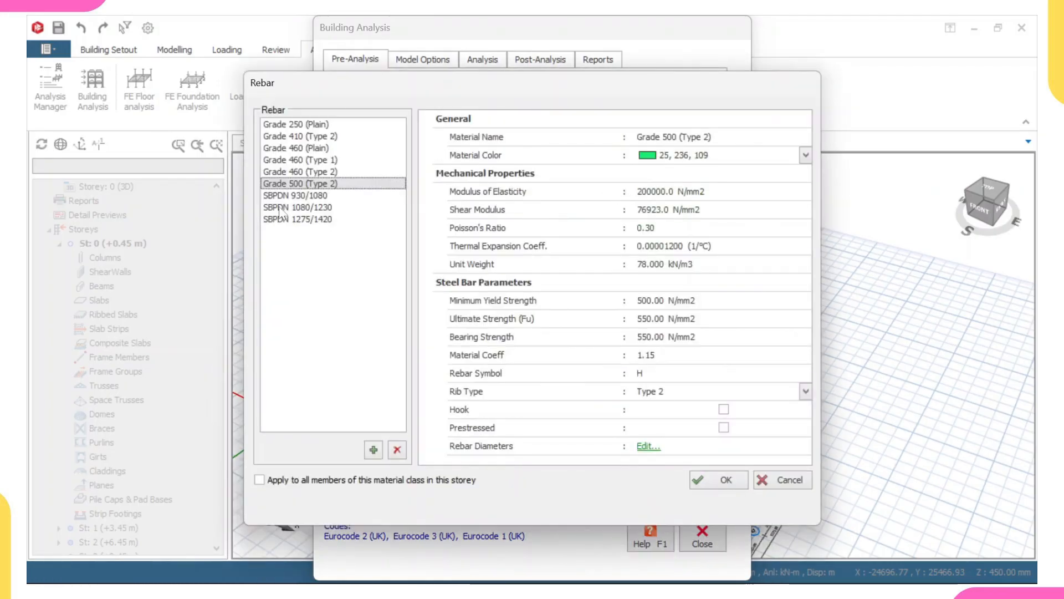
{"action": "left_click", "coordinate": [306, 172]}
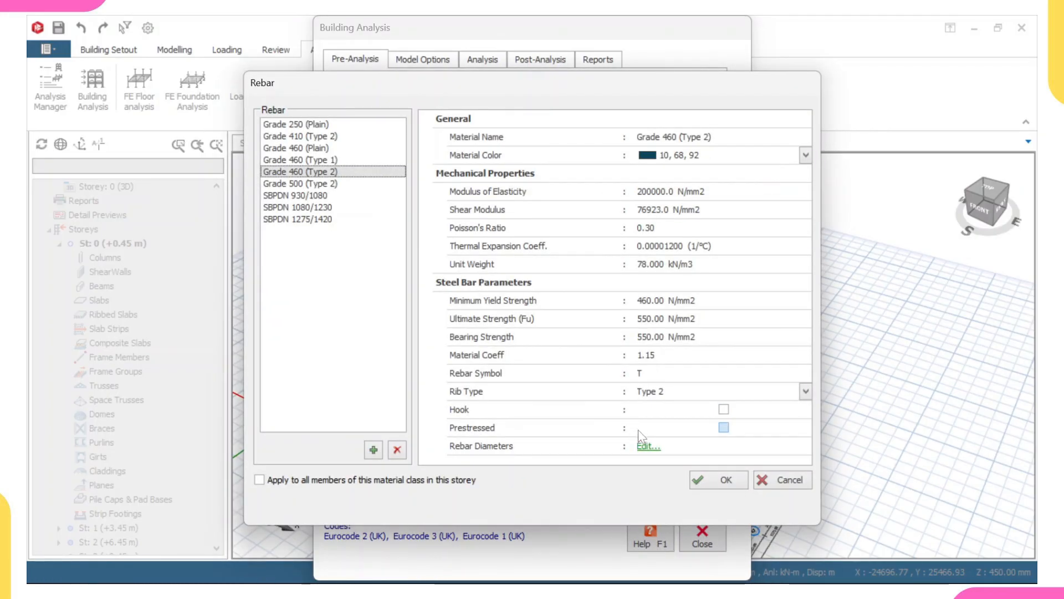
{"action": "left_click", "coordinate": [647, 447]}
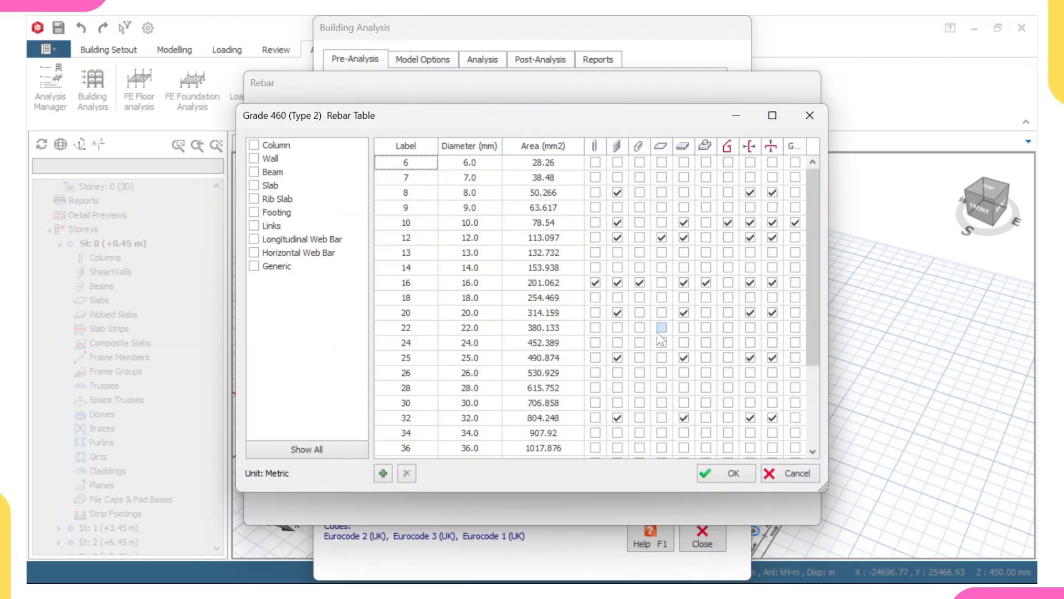
{"action": "left_click", "coordinate": [733, 472]}
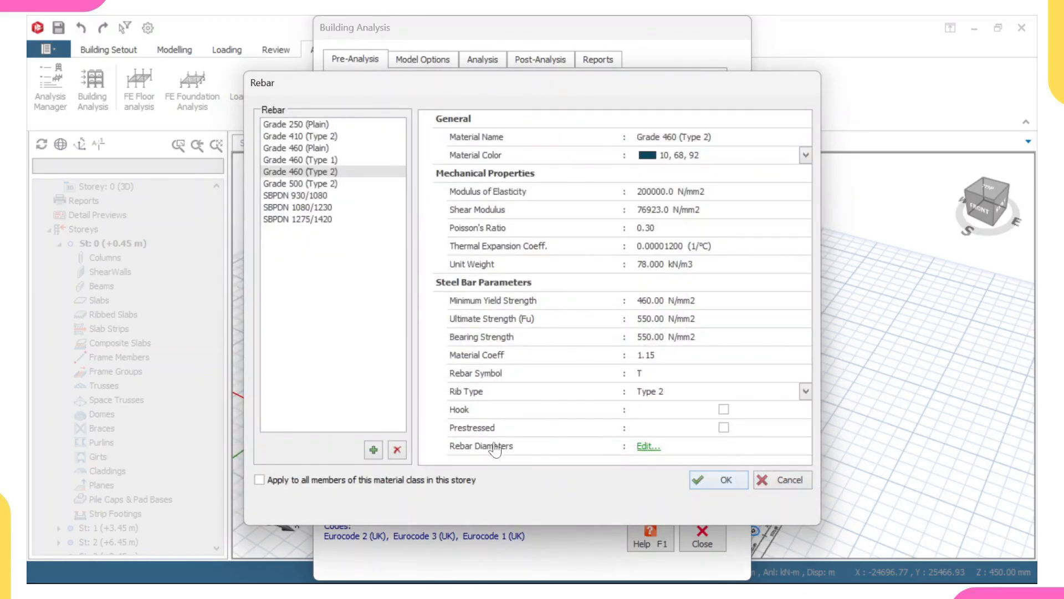
{"action": "left_click", "coordinate": [259, 480]}
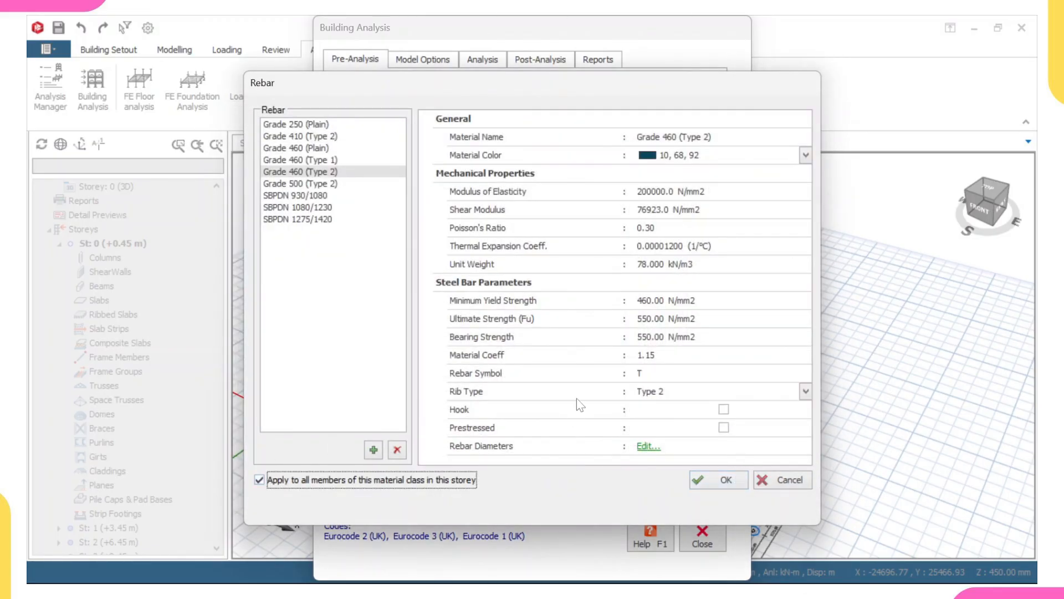
{"action": "left_click", "coordinate": [721, 482]}
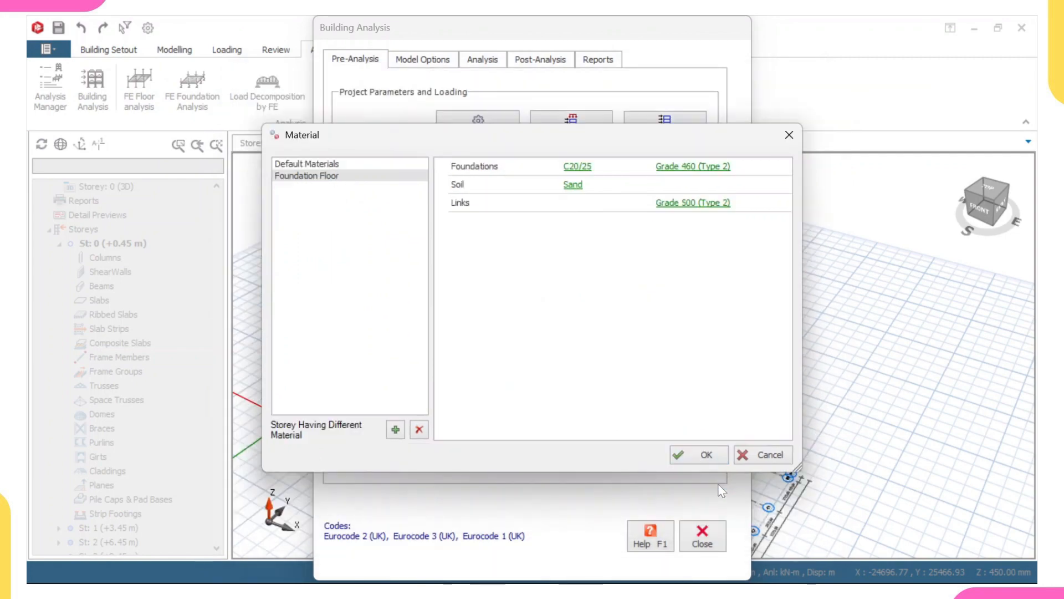
Change the links rebar to Grade 460 (Type 2), applying it to all members of this material class.
{"action": "left_click", "coordinate": [687, 205]}
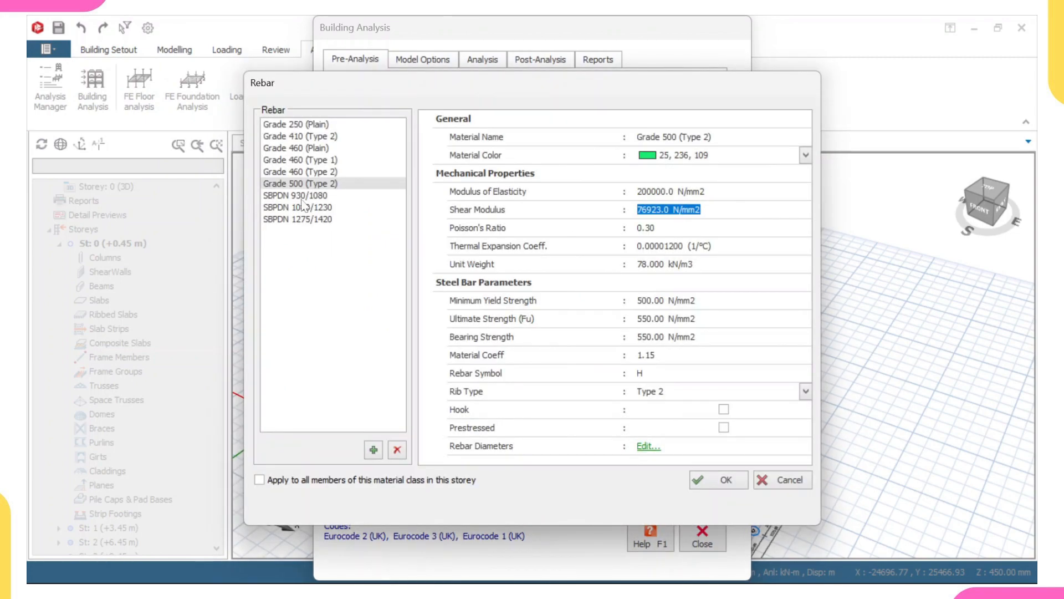
{"action": "left_click", "coordinate": [296, 171]}
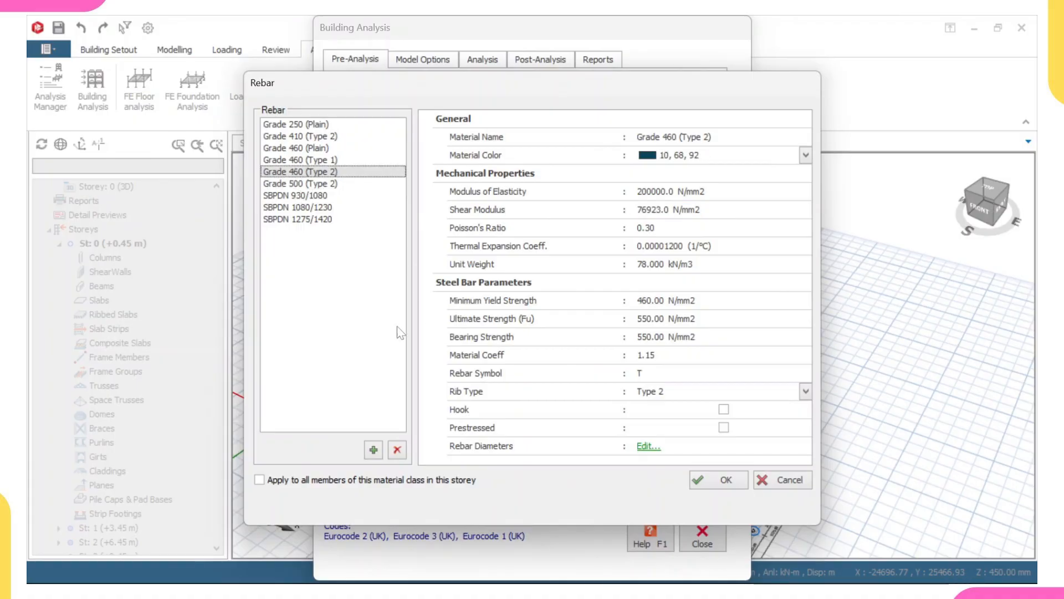
{"action": "left_click", "coordinate": [293, 486]}
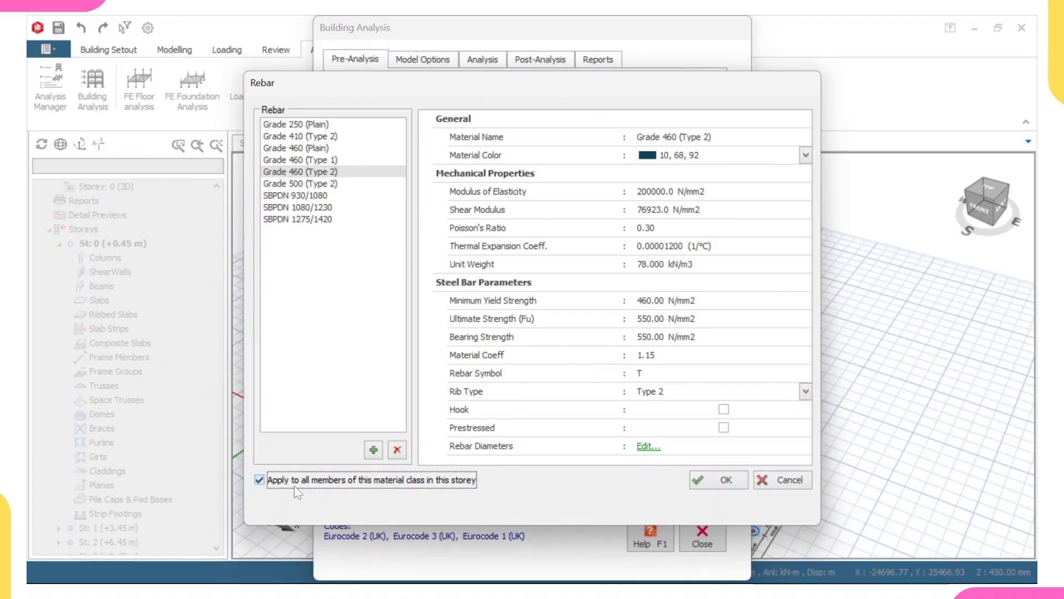
{"action": "left_click", "coordinate": [716, 478]}
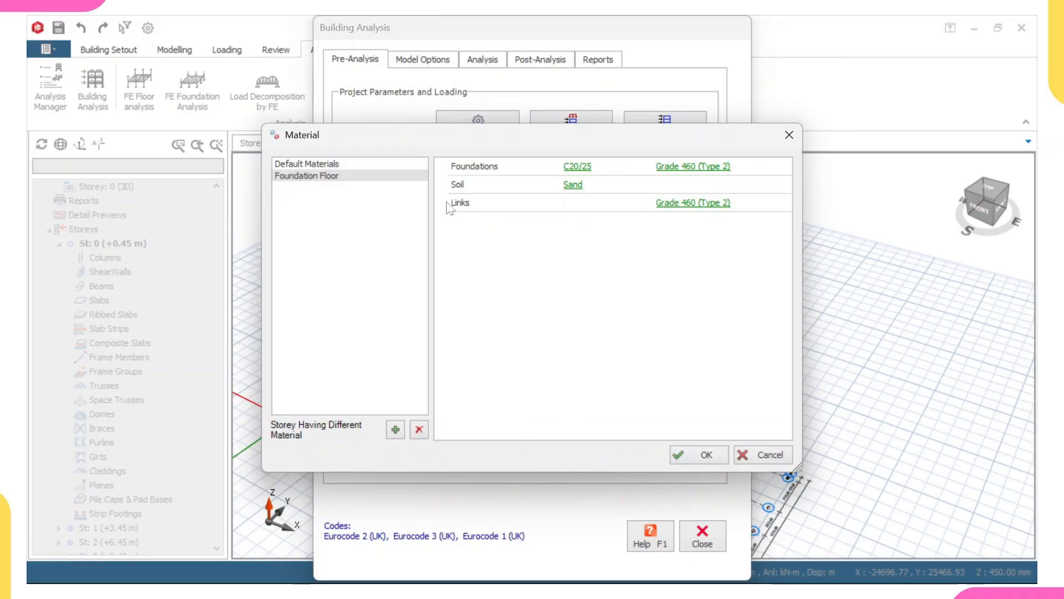
Set the Foundation Floor's soil material to Silt and confirm the material settings.
{"action": "left_click", "coordinate": [572, 185]}
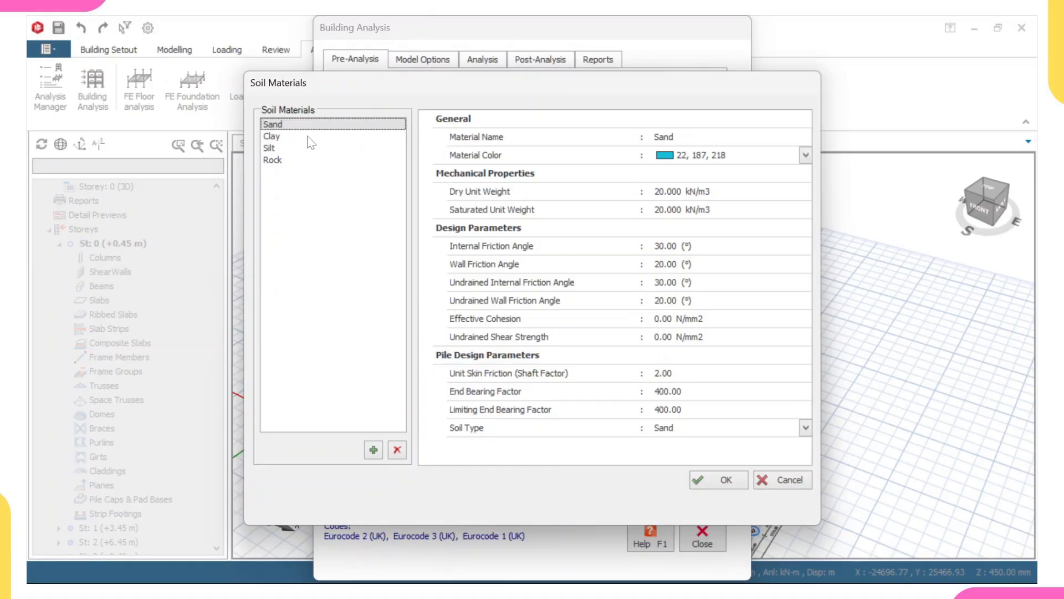
{"action": "left_click", "coordinate": [277, 149]}
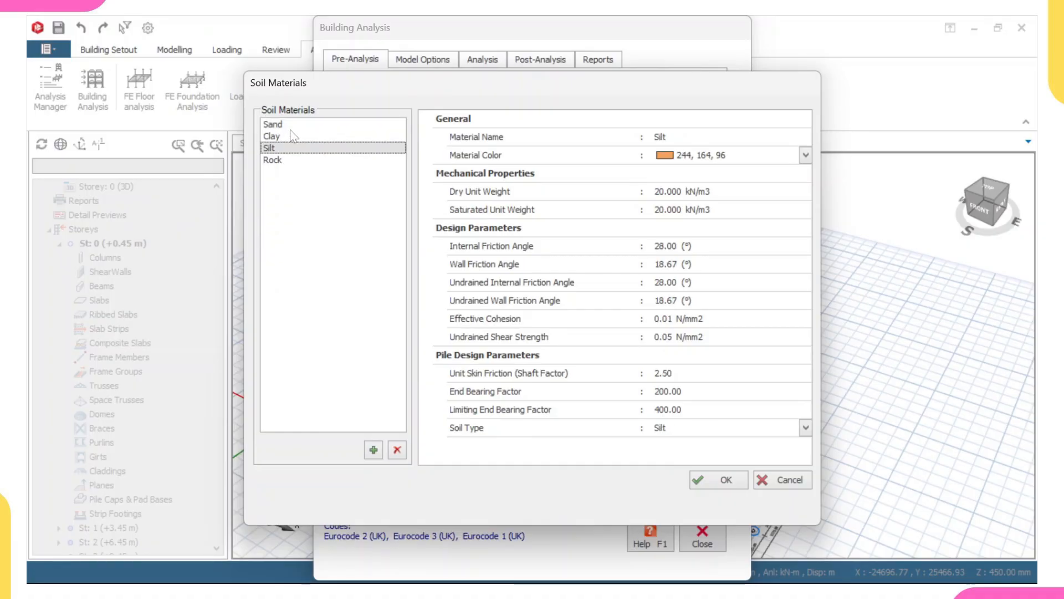
{"action": "left_click", "coordinate": [707, 485]}
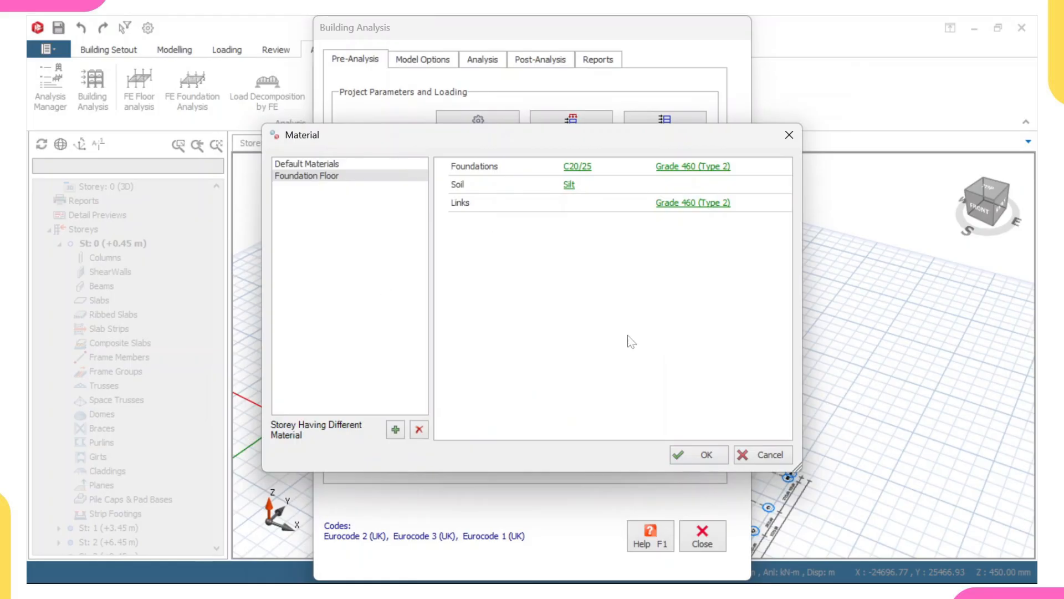
{"action": "left_click", "coordinate": [700, 457]}
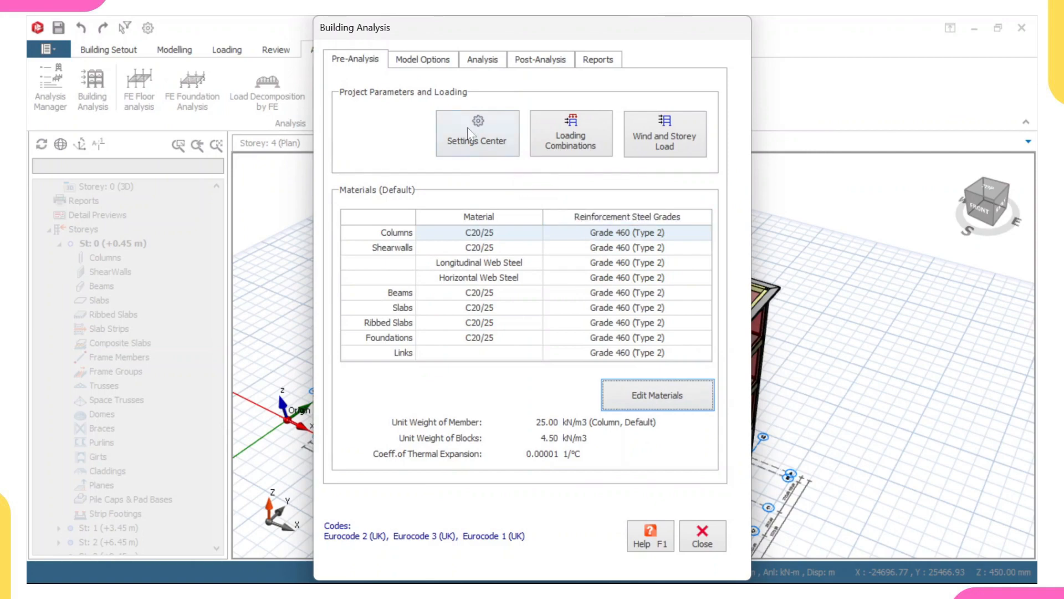
Run the building analysis with column/wall and beam reinforcement design, re-selecting bars for both.
{"action": "left_click", "coordinate": [482, 60]}
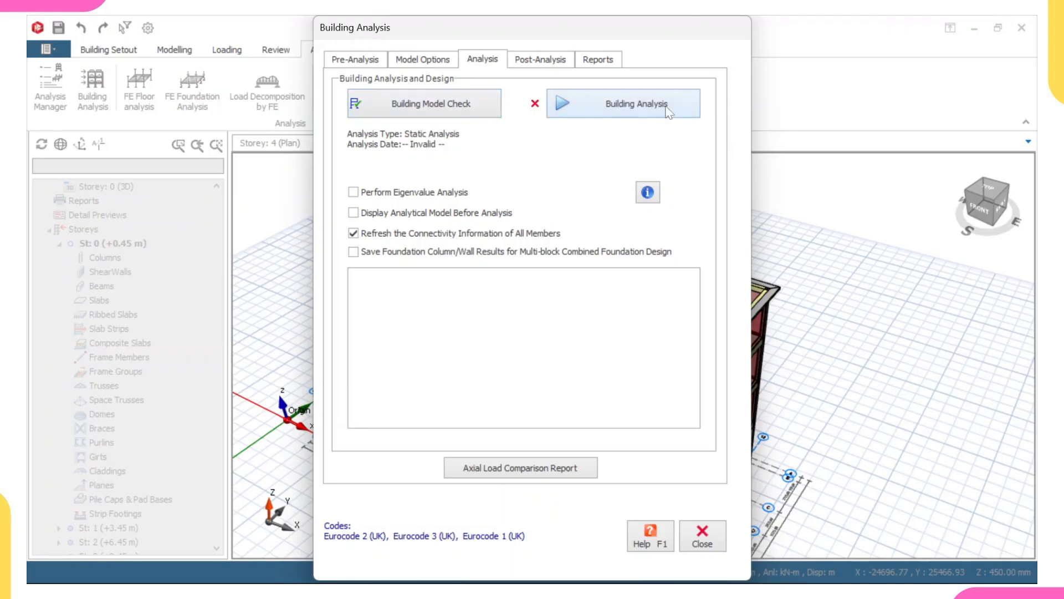
{"action": "left_click", "coordinate": [666, 109]}
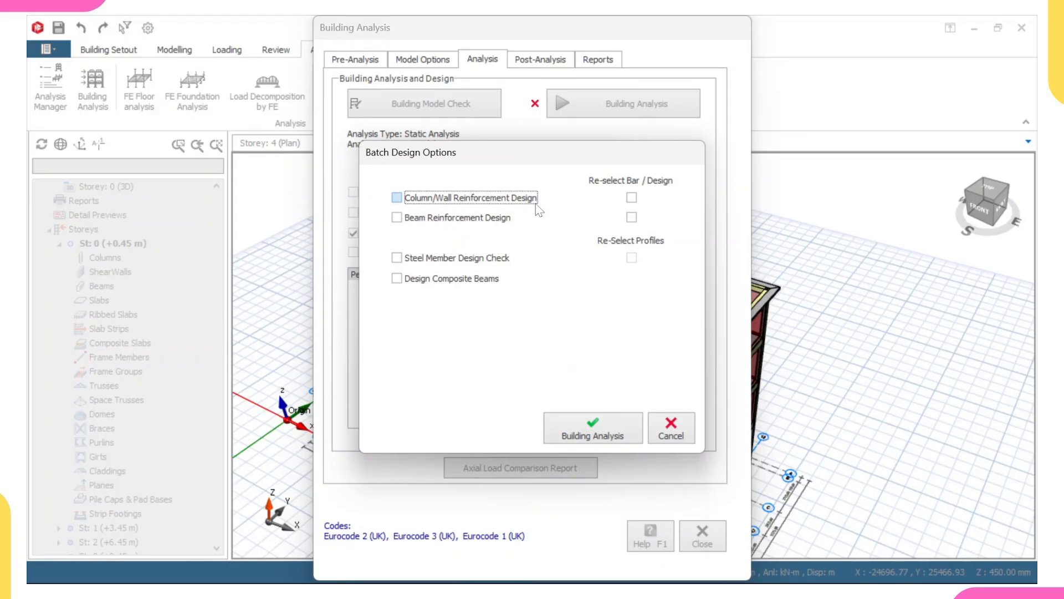
{"action": "left_click", "coordinate": [475, 210]}
{"action": "left_click", "coordinate": [473, 220]}
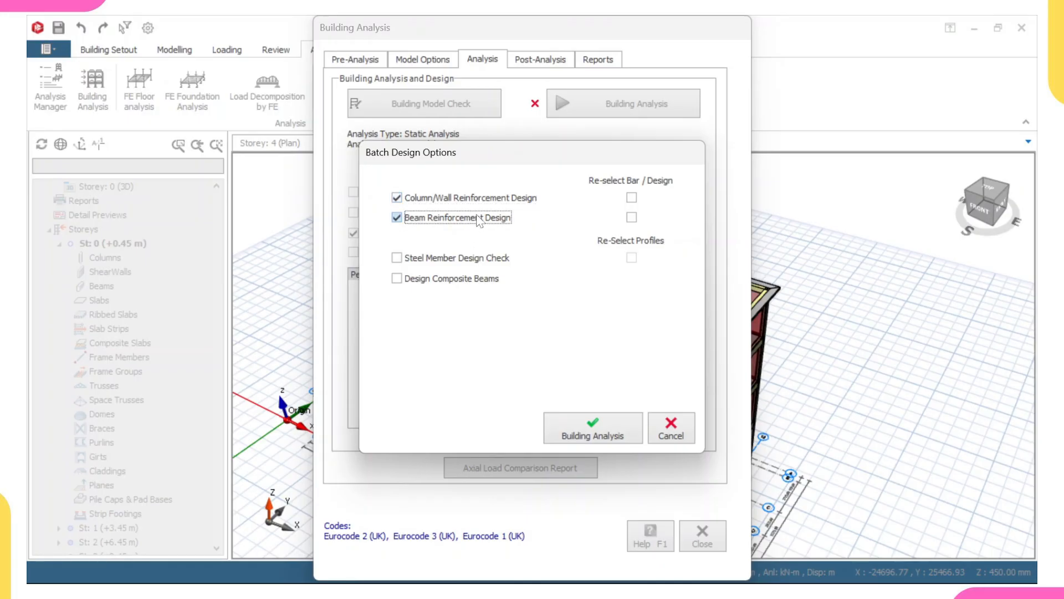
{"action": "left_click", "coordinate": [632, 198]}
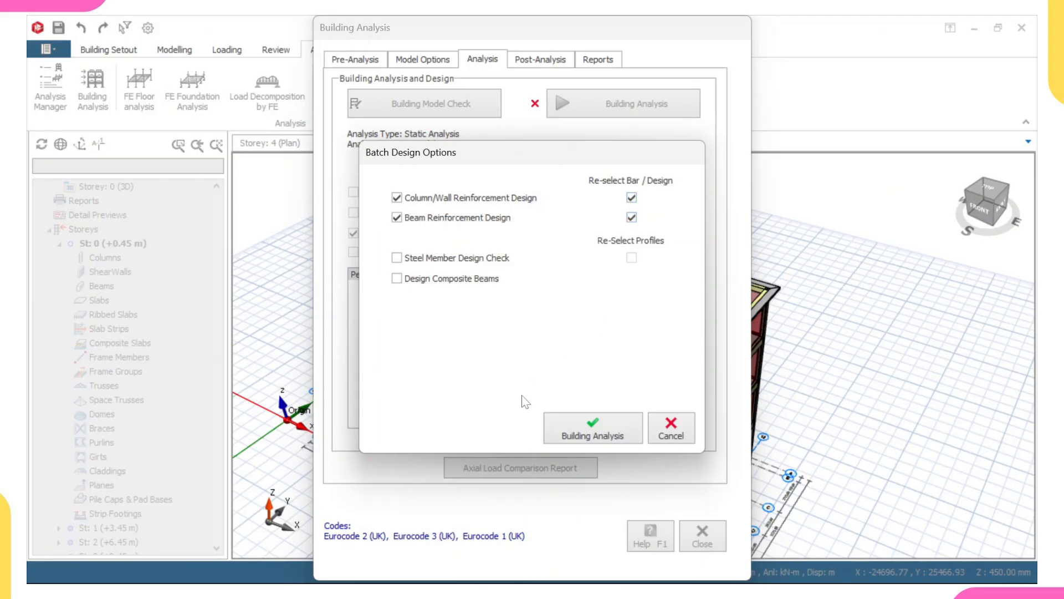
{"action": "left_click", "coordinate": [613, 440]}
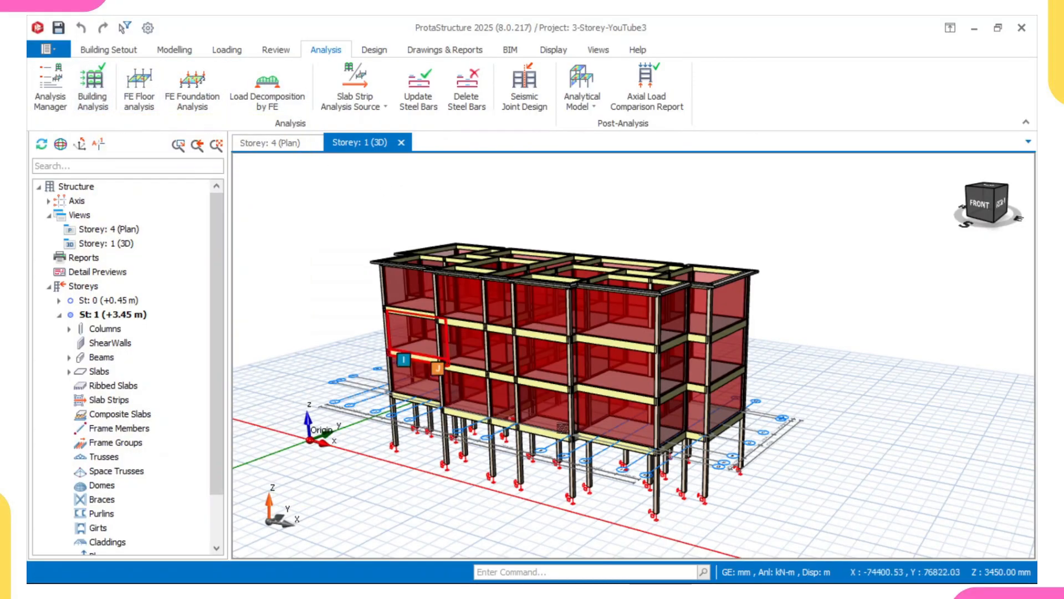
Recolour the 3D view by Design Status using visual interrogation.
{"action": "left_click", "coordinate": [550, 50]}
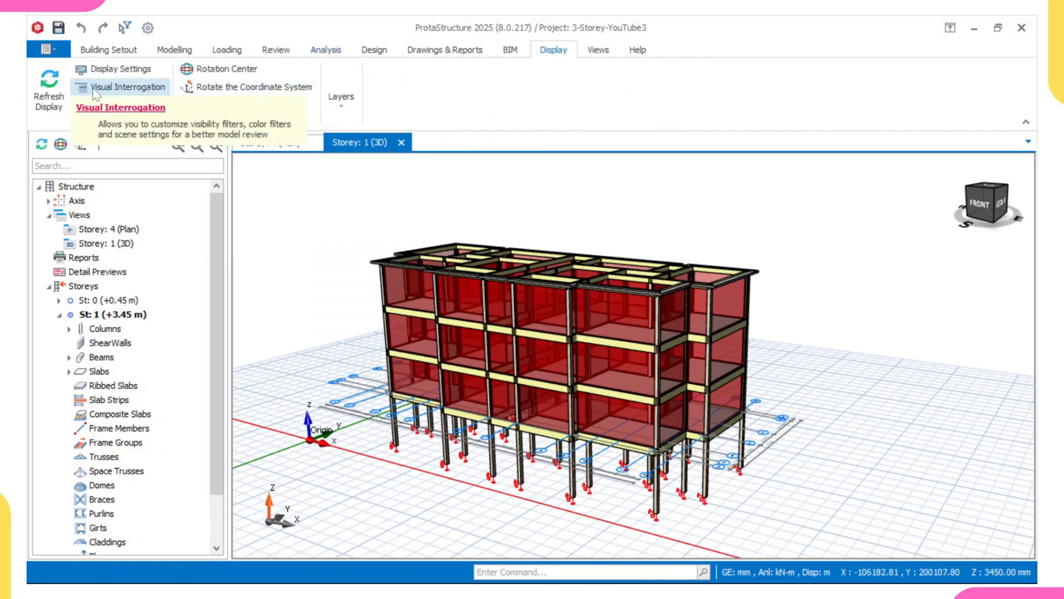
{"action": "left_click", "coordinate": [124, 89]}
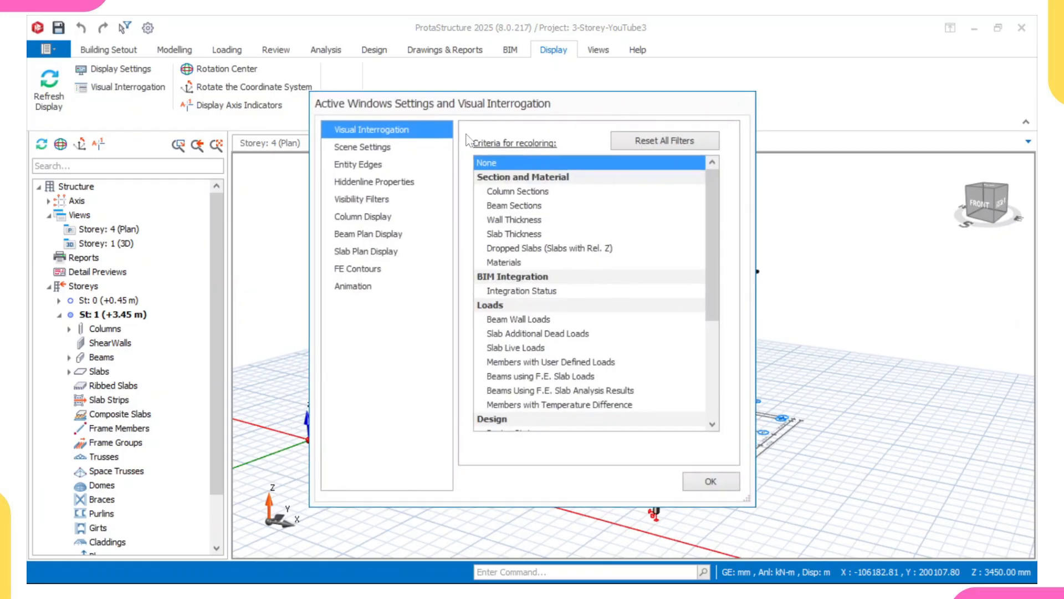
{"action": "scroll", "coordinate": [575, 295], "scroll_direction": "down", "scroll_amount": 2}
{"action": "left_click", "coordinate": [506, 349]}
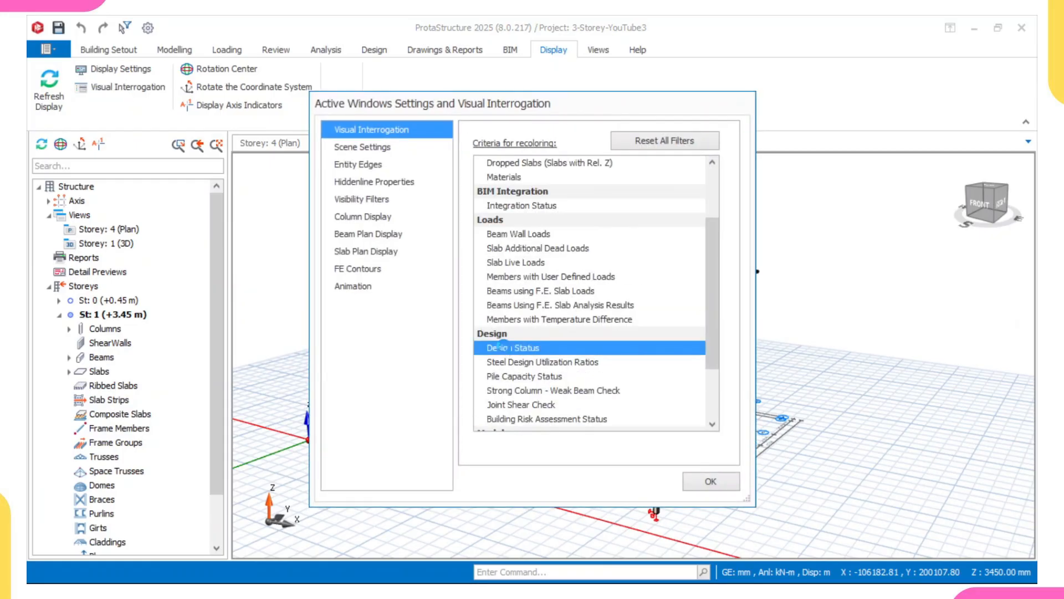
{"action": "left_click", "coordinate": [710, 481]}
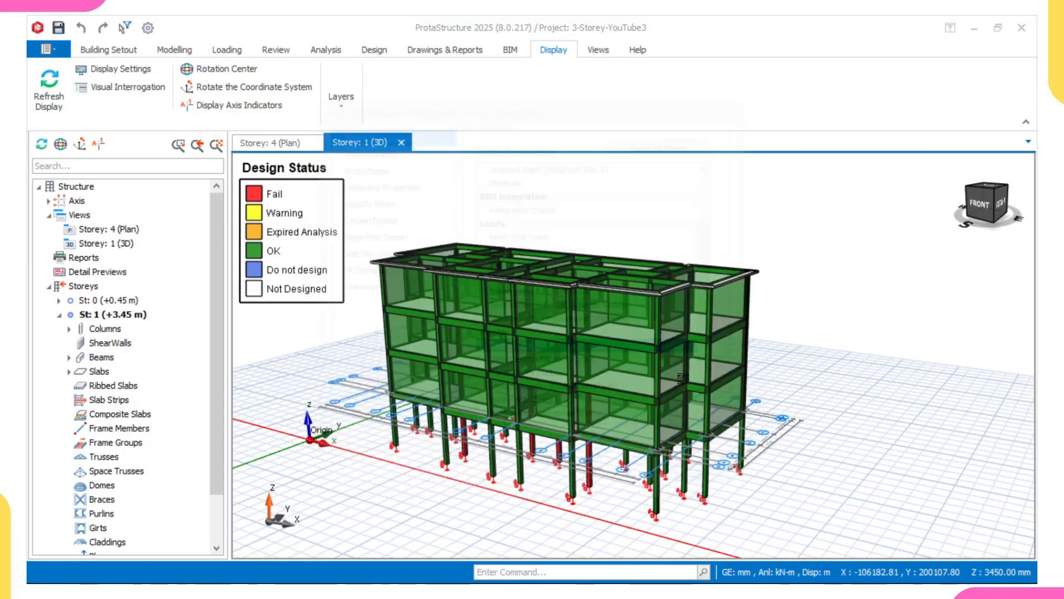
Toggle storey isolation and inspect the underside of the structure for failing members.
{"action": "mouse_move", "coordinate": [581, 332]}
{"action": "mouse_move", "coordinate": [569, 335]}
{"action": "middle_mouse_down"}
{"action": "mouse_move", "coordinate": [571, 363]}
{"action": "mouse_move", "coordinate": [598, 332]}
{"action": "mouse_move", "coordinate": [599, 360]}
{"action": "mouse_move", "coordinate": [557, 370]}
{"action": "middle_mouse_up"}
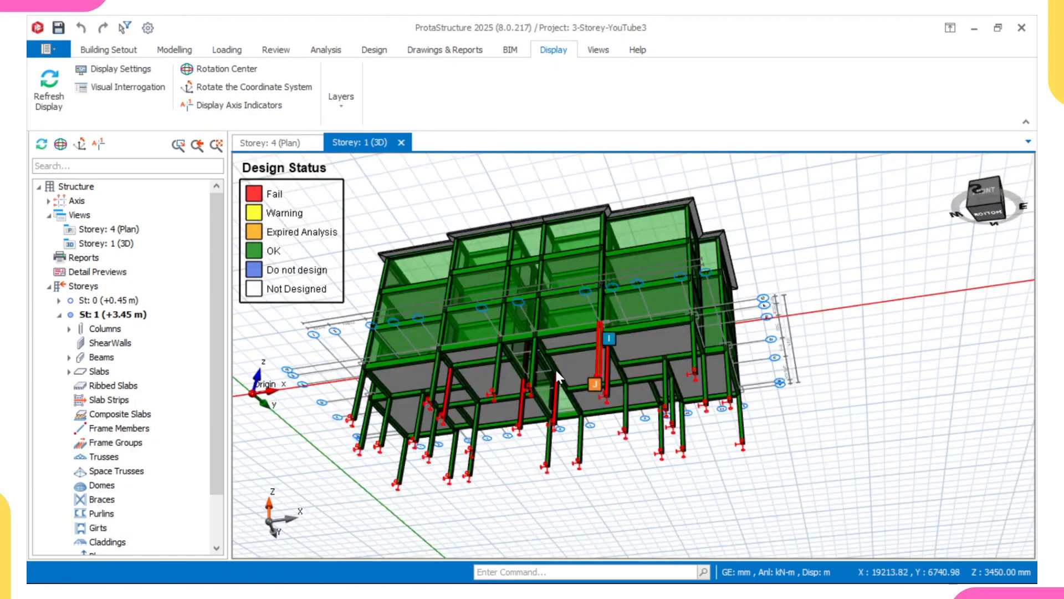
{"action": "right_click", "coordinate": [595, 334]}
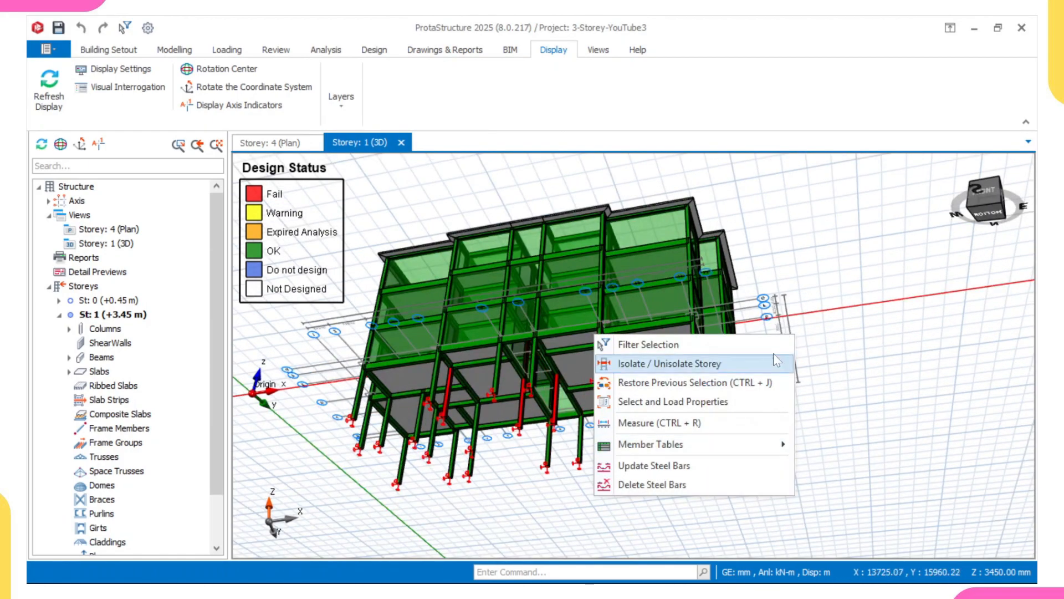
{"action": "left_click", "coordinate": [668, 363]}
{"action": "scroll", "coordinate": [685, 387], "scroll_direction": "up", "scroll_amount": 3}
{"action": "scroll", "coordinate": [686, 387], "scroll_direction": "up", "scroll_amount": 5}
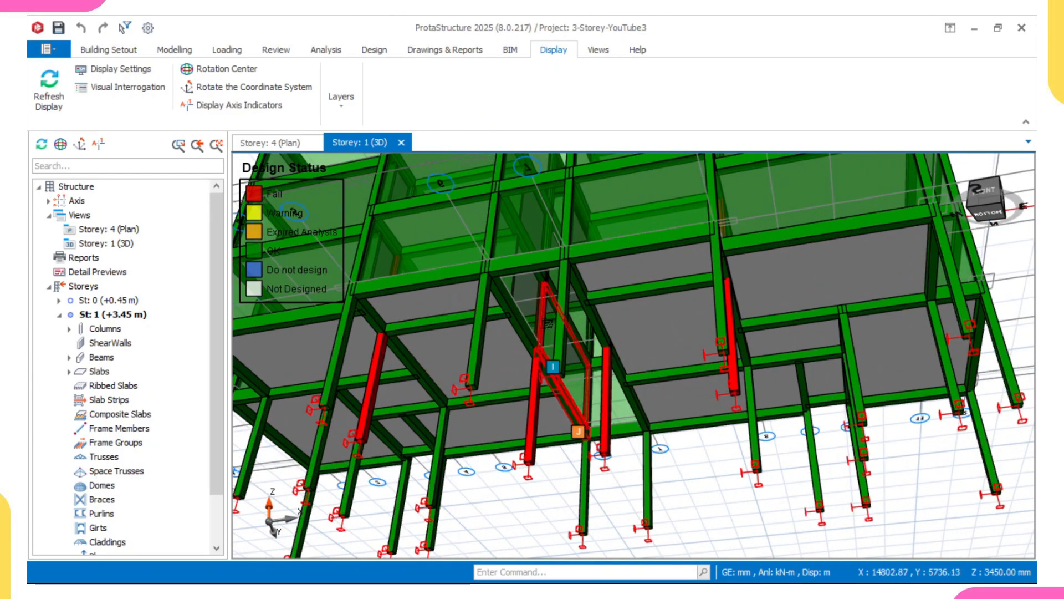
Orbit and zoom the 3D model to examine the failing columns and beams.
{"action": "left_click", "coordinate": [398, 269]}
{"action": "scroll", "coordinate": [502, 357], "scroll_direction": "down", "scroll_amount": 5}
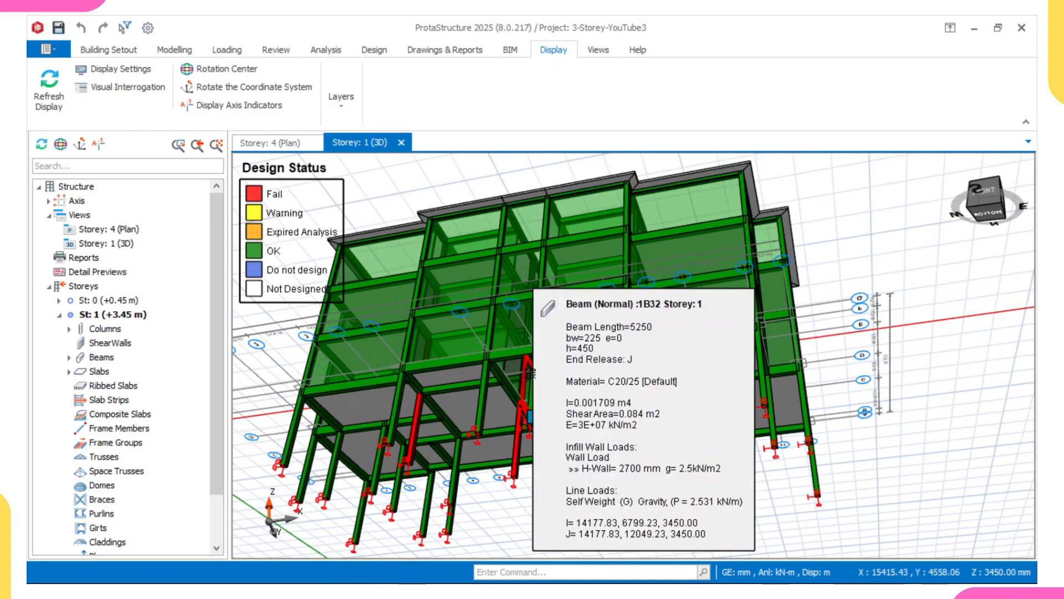
{"action": "scroll", "coordinate": [524, 400], "scroll_direction": "down", "scroll_amount": 3}
{"action": "middle_click_drag", "start_coordinate": [520, 432], "coordinate": [521, 477], "text": "shift"}
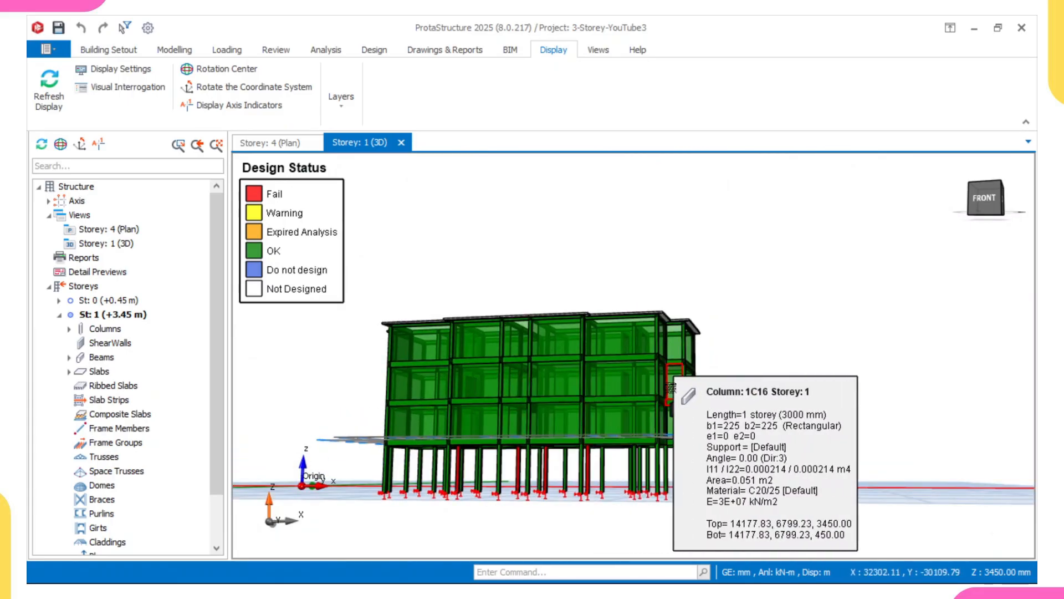
{"action": "middle_click_drag", "start_coordinate": [675, 390], "coordinate": [682, 351]}
{"action": "middle_click_drag", "start_coordinate": [840, 339], "coordinate": [825, 388], "text": "shift"}
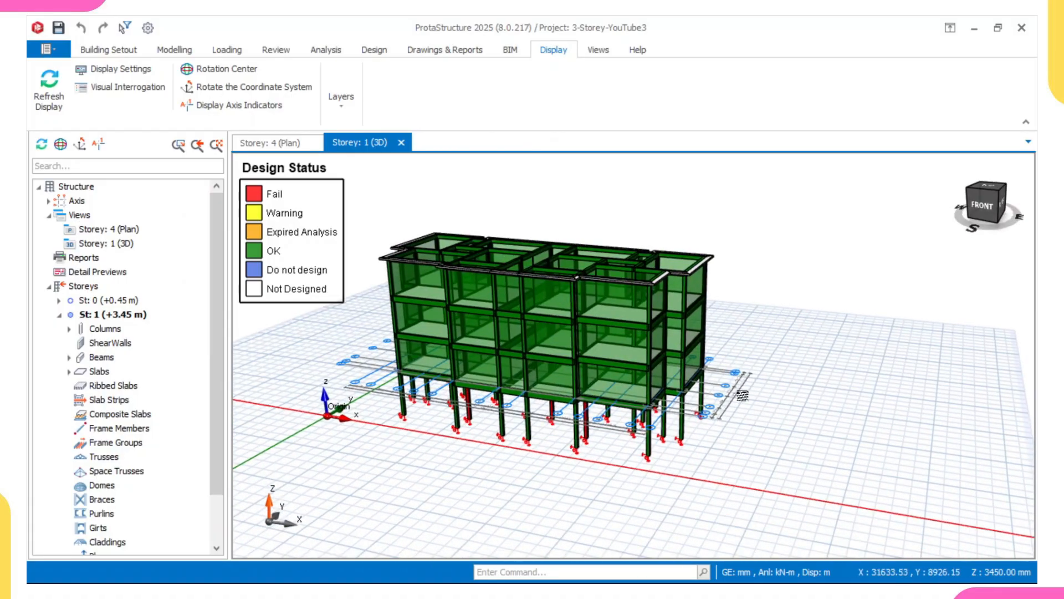
{"action": "scroll", "coordinate": [623, 448], "scroll_direction": "up", "scroll_amount": 3}
{"action": "middle_click_drag", "start_coordinate": [623, 448], "coordinate": [661, 490]}
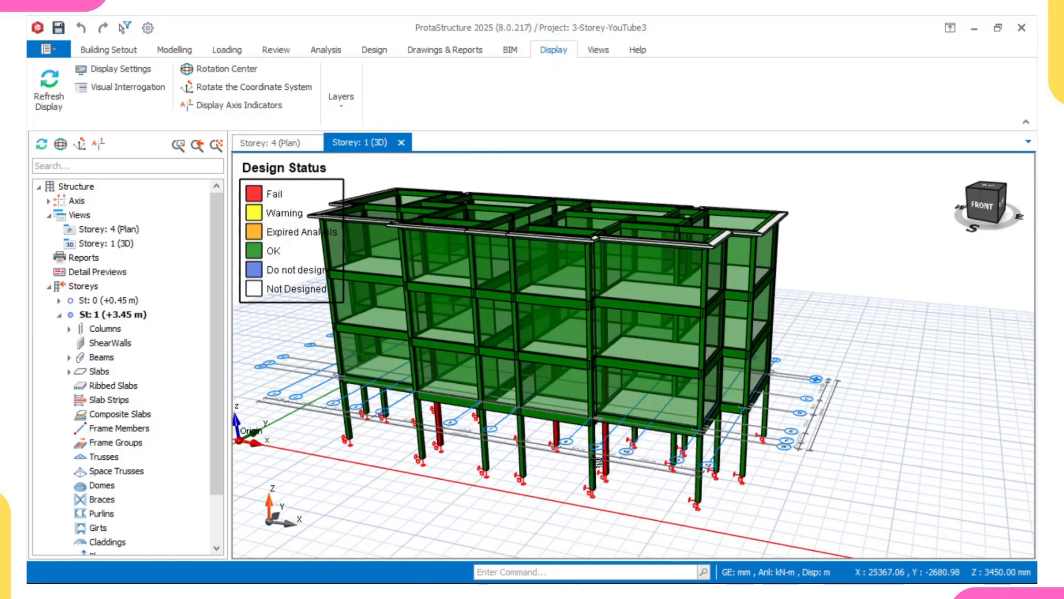
{"action": "scroll", "coordinate": [595, 446], "scroll_direction": "up", "scroll_amount": 1}
{"action": "middle_click_drag", "start_coordinate": [565, 422], "coordinate": [597, 446]}
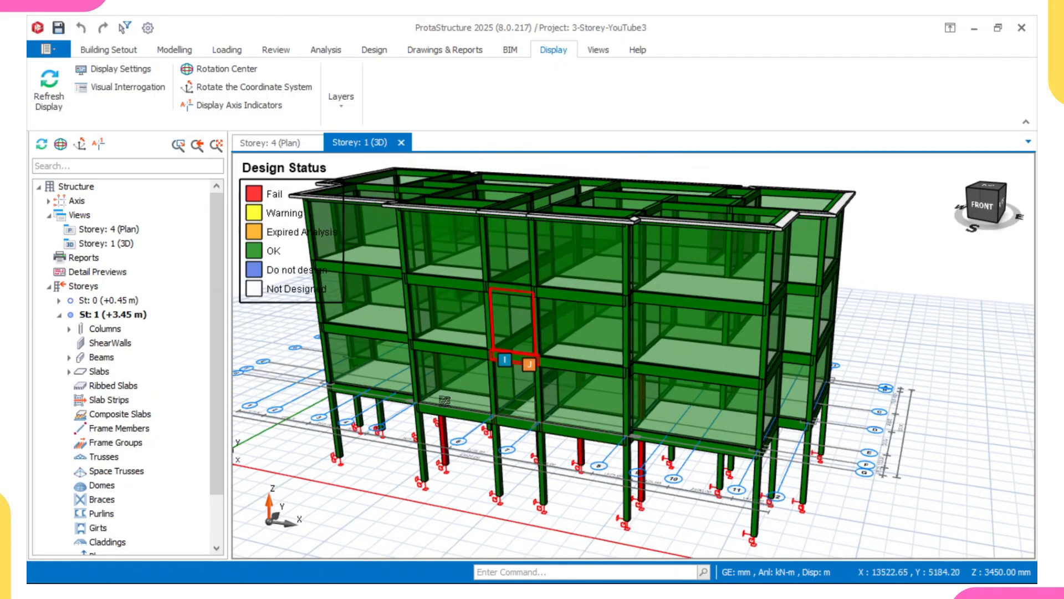
Apply the Design Status colouring to the Storey 4 plan view.
{"action": "left_click", "coordinate": [267, 142]}
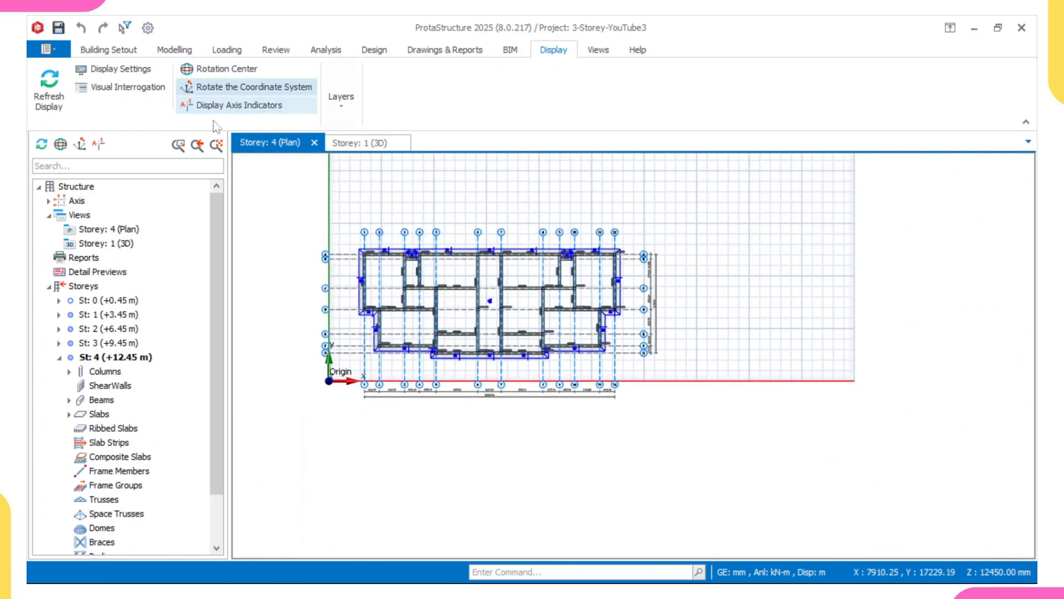
{"action": "left_click", "coordinate": [124, 87]}
{"action": "scroll", "coordinate": [616, 243], "scroll_direction": "down", "scroll_amount": 2}
{"action": "scroll", "coordinate": [616, 242], "scroll_direction": "down", "scroll_amount": 2}
{"action": "left_click", "coordinate": [515, 305]}
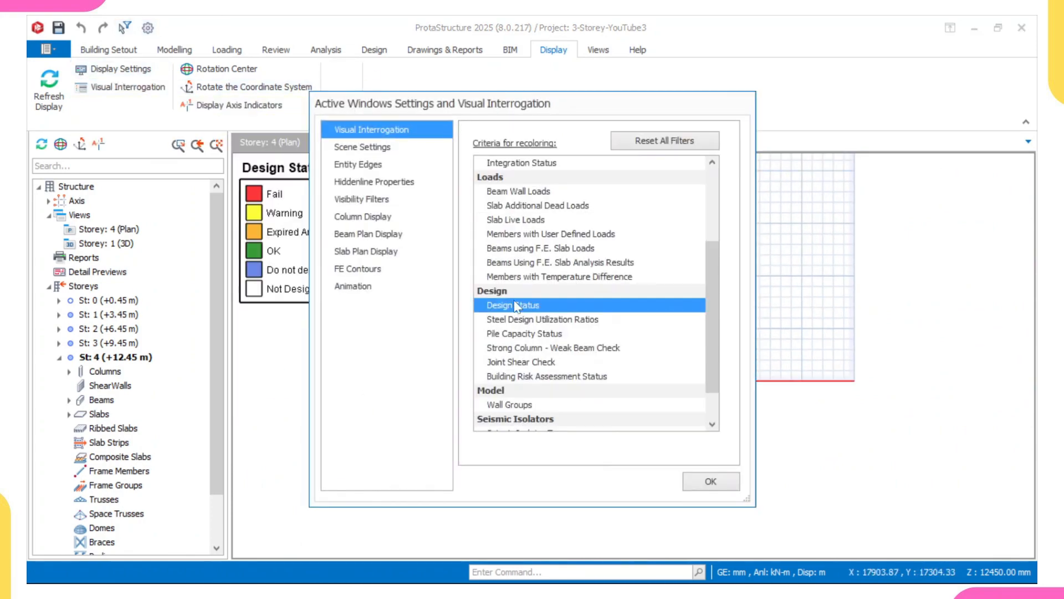
{"action": "left_click", "coordinate": [710, 481]}
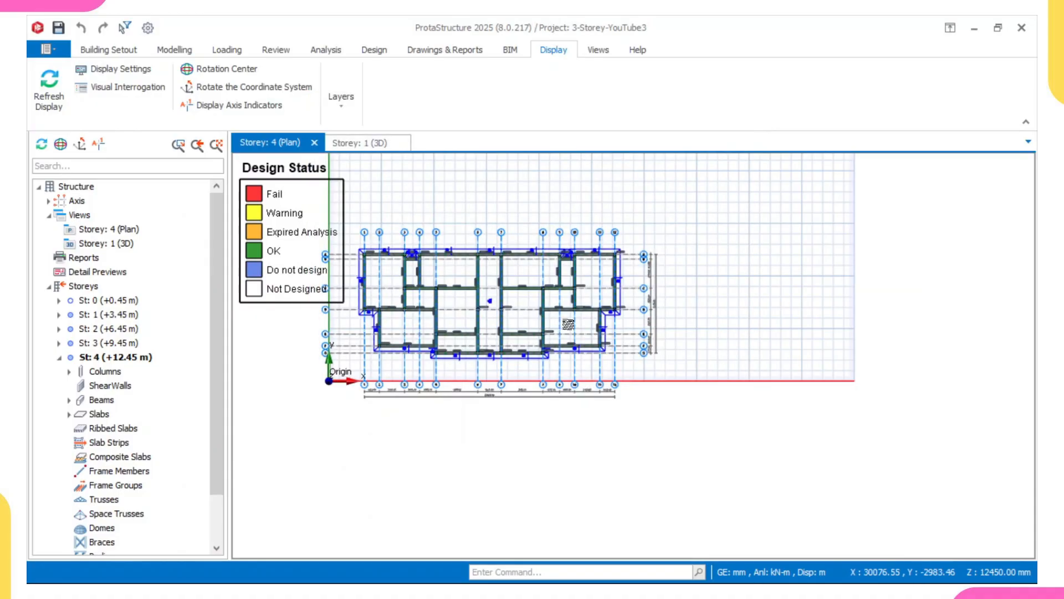
Examine the failing members in the 3D view from several angles, then return to the plan view.
{"action": "left_click", "coordinate": [358, 144]}
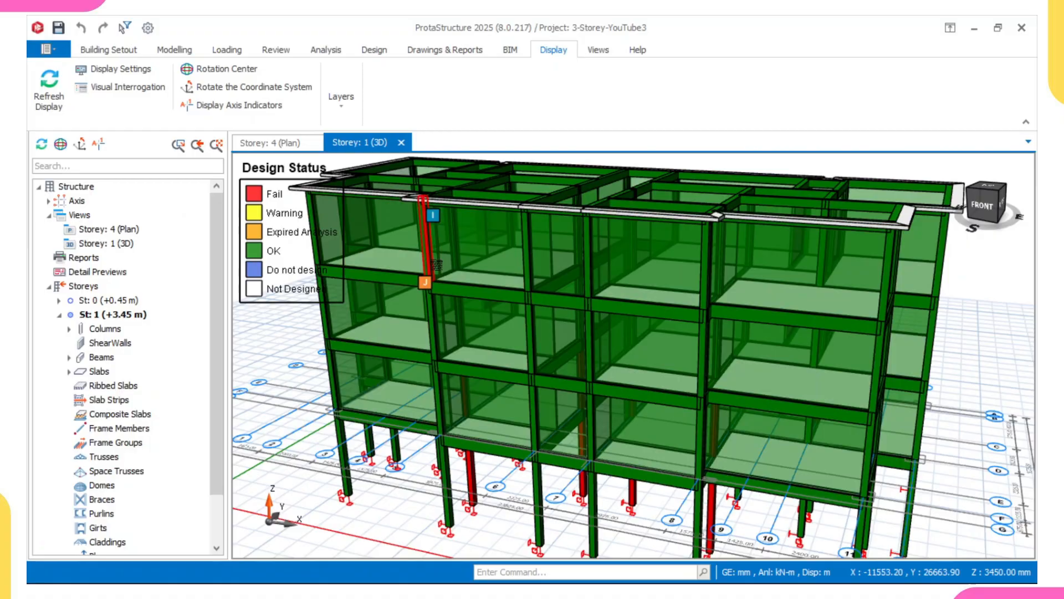
{"action": "middle_click_drag", "start_coordinate": [437, 265], "coordinate": [517, 265]}
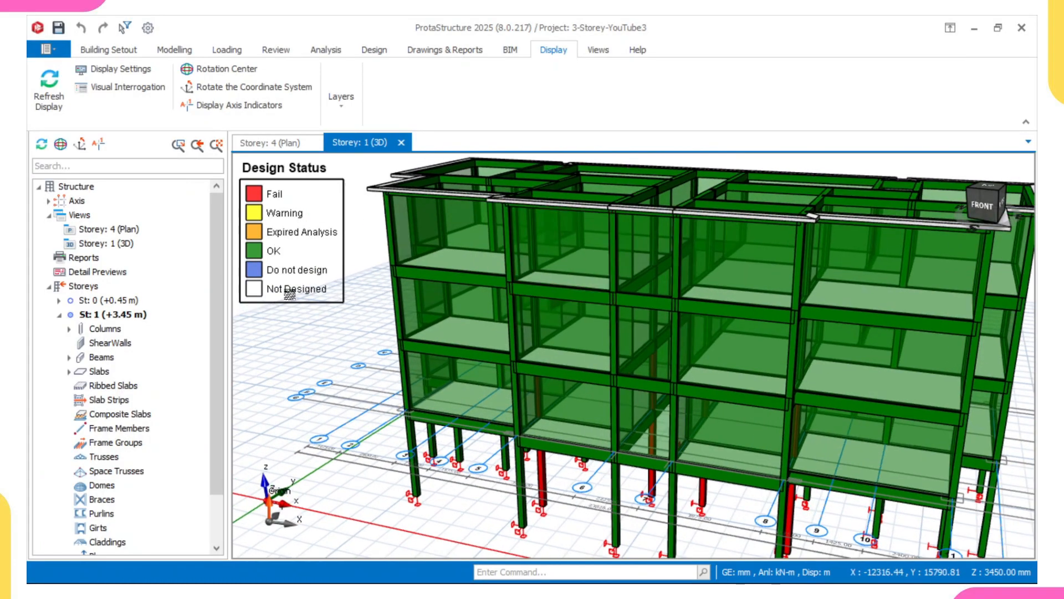
{"action": "right_click_drag", "start_coordinate": [507, 317], "coordinate": [523, 217]}
{"action": "middle_click_drag", "start_coordinate": [453, 303], "coordinate": [481, 209]}
{"action": "scroll", "coordinate": [484, 320], "scroll_direction": "up", "scroll_amount": 2}
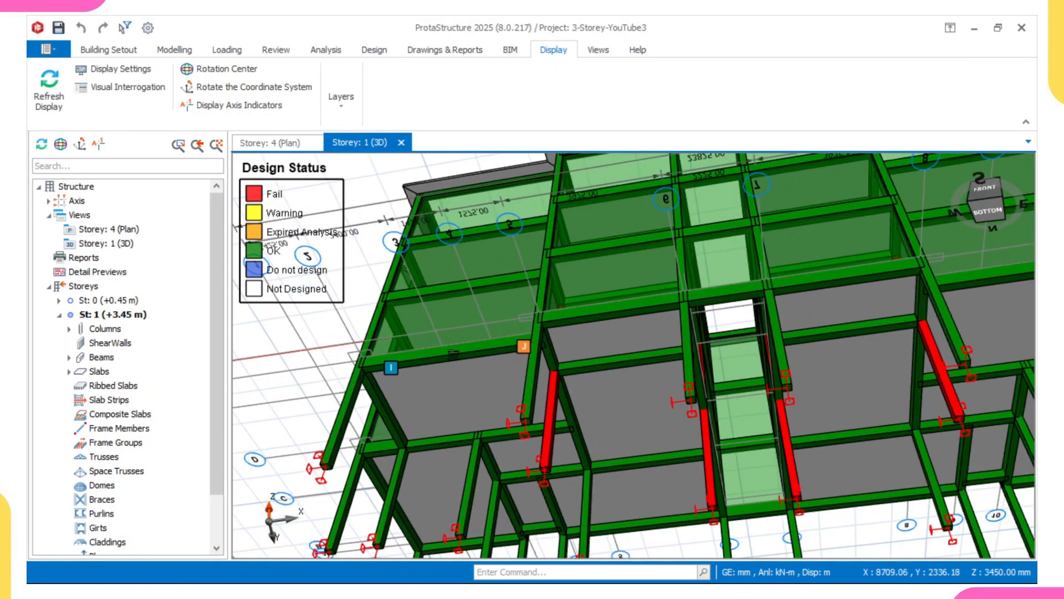
{"action": "scroll", "coordinate": [453, 355], "scroll_direction": "up", "scroll_amount": 2}
{"action": "middle_click_drag", "start_coordinate": [454, 355], "coordinate": [471, 279]}
{"action": "right_click_drag", "start_coordinate": [471, 278], "coordinate": [467, 225]}
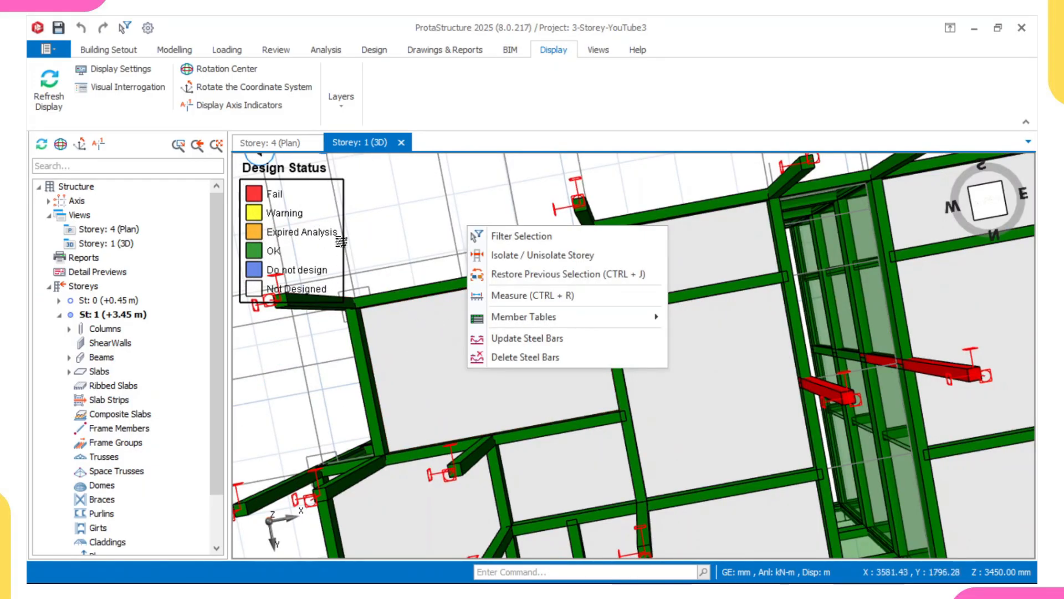
{"action": "left_click", "coordinate": [428, 236]}
{"action": "scroll", "coordinate": [443, 222], "scroll_direction": "down", "scroll_amount": 2}
{"action": "right_click_drag", "start_coordinate": [446, 235], "coordinate": [474, 413]}
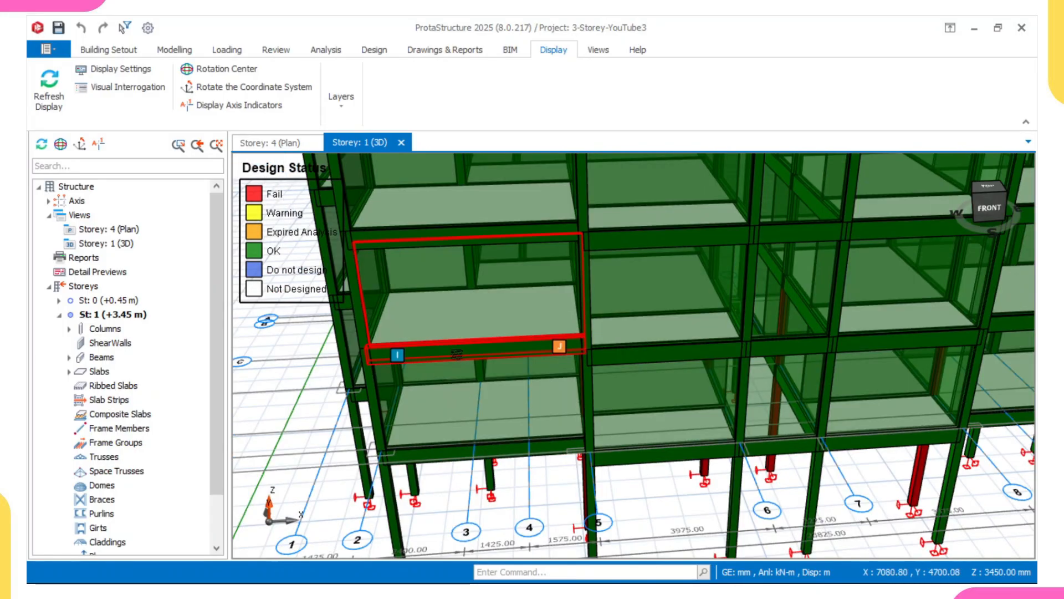
{"action": "scroll", "coordinate": [456, 355], "scroll_direction": "down", "scroll_amount": 1}
{"action": "right_click_drag", "start_coordinate": [813, 284], "coordinate": [728, 236]}
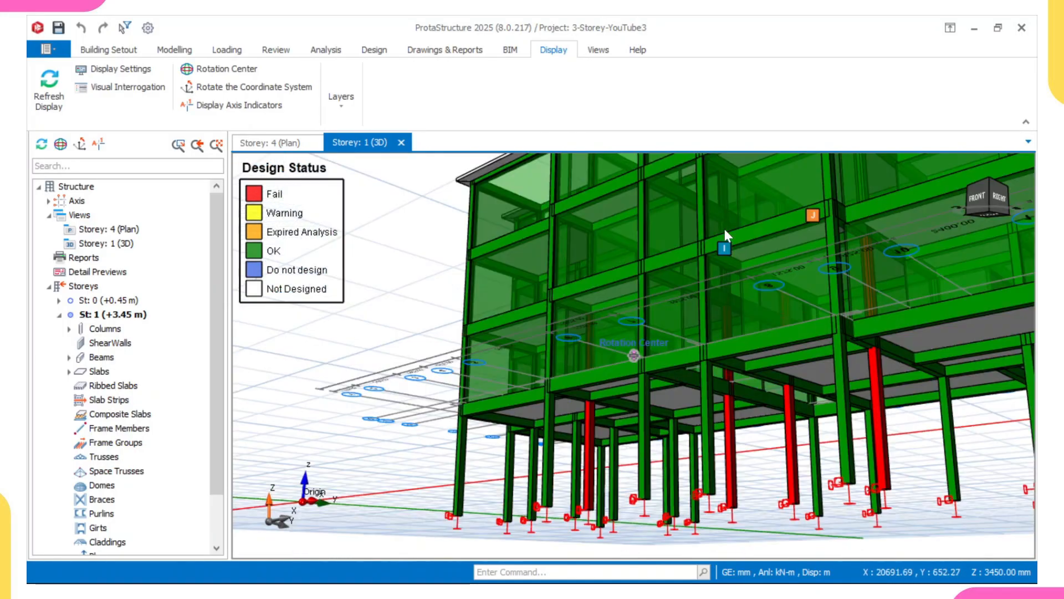
{"action": "left_click", "coordinate": [276, 141]}
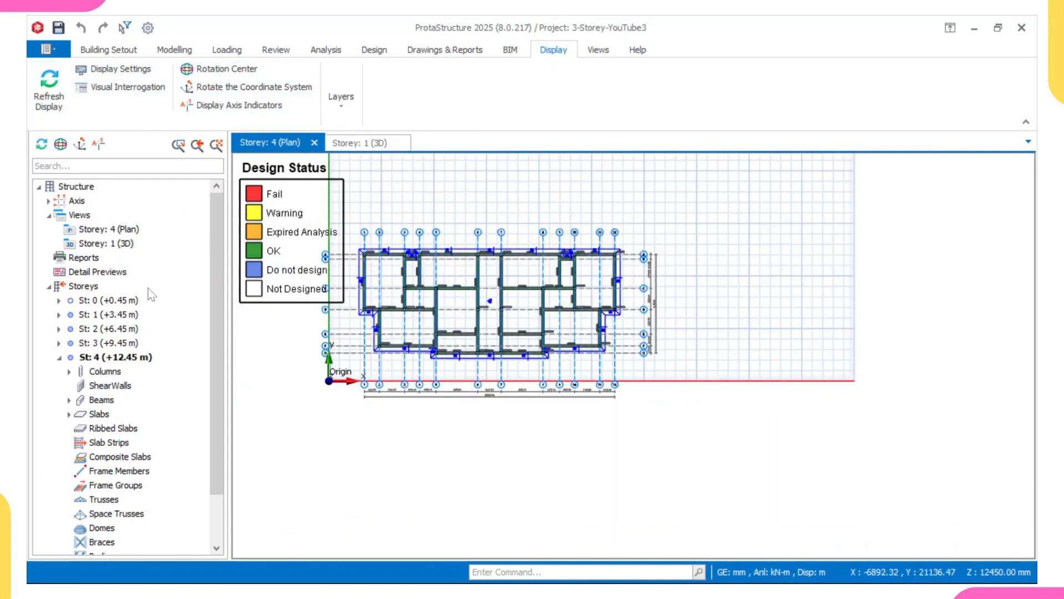
Open the Storey 1 plan and inspect its beams and columns for design status.
{"action": "double_click", "coordinate": [120, 315]}
{"action": "scroll", "coordinate": [438, 231], "scroll_direction": "up", "scroll_amount": 6}
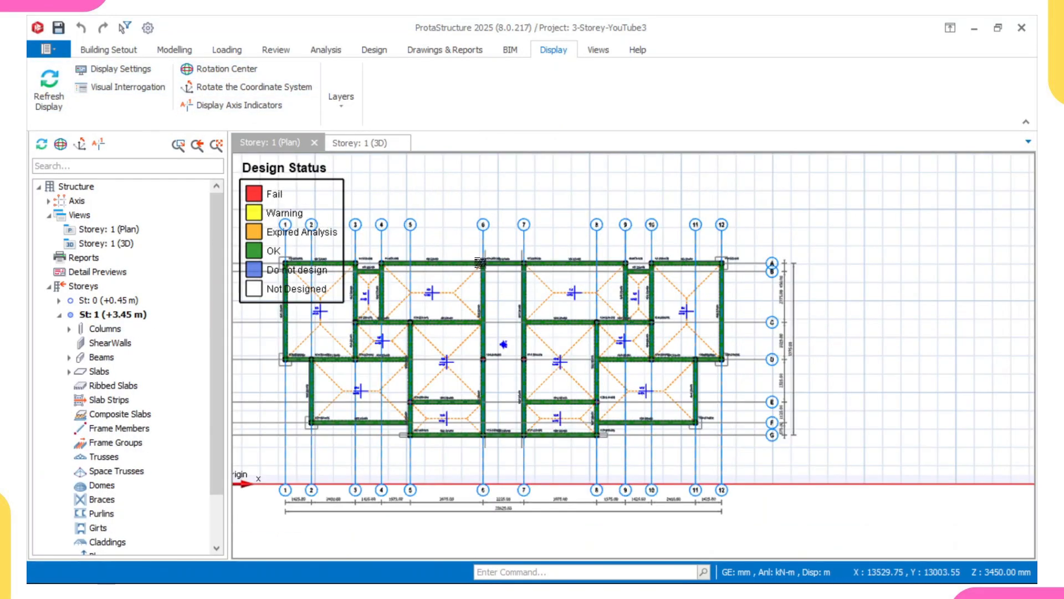
{"action": "scroll", "coordinate": [628, 292], "scroll_direction": "down", "scroll_amount": 4}
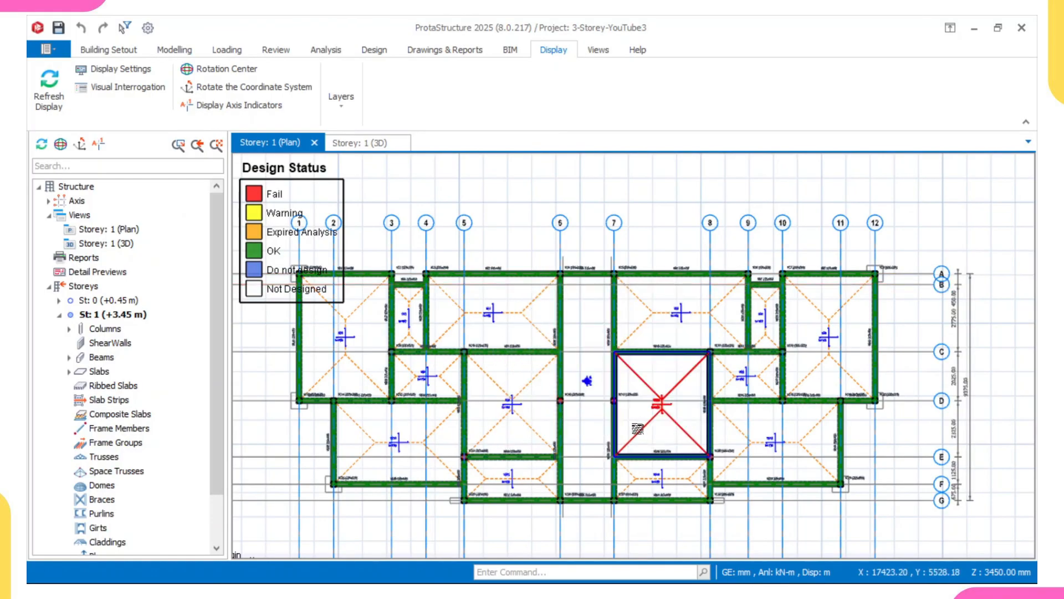
{"action": "scroll", "coordinate": [527, 280], "scroll_direction": "up", "scroll_amount": 3}
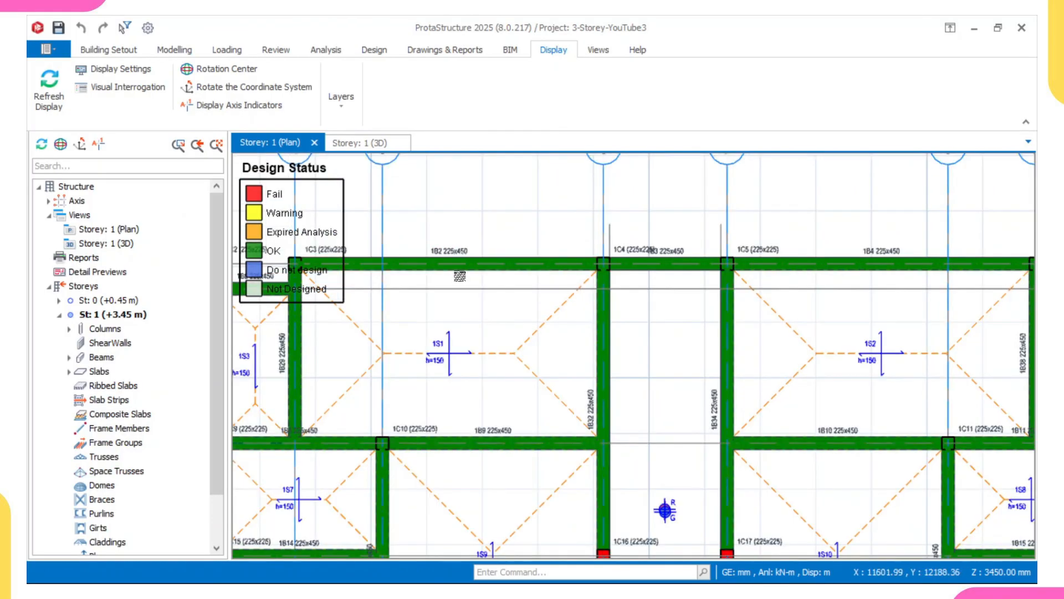
{"action": "scroll", "coordinate": [545, 274], "scroll_direction": "down", "scroll_amount": 2}
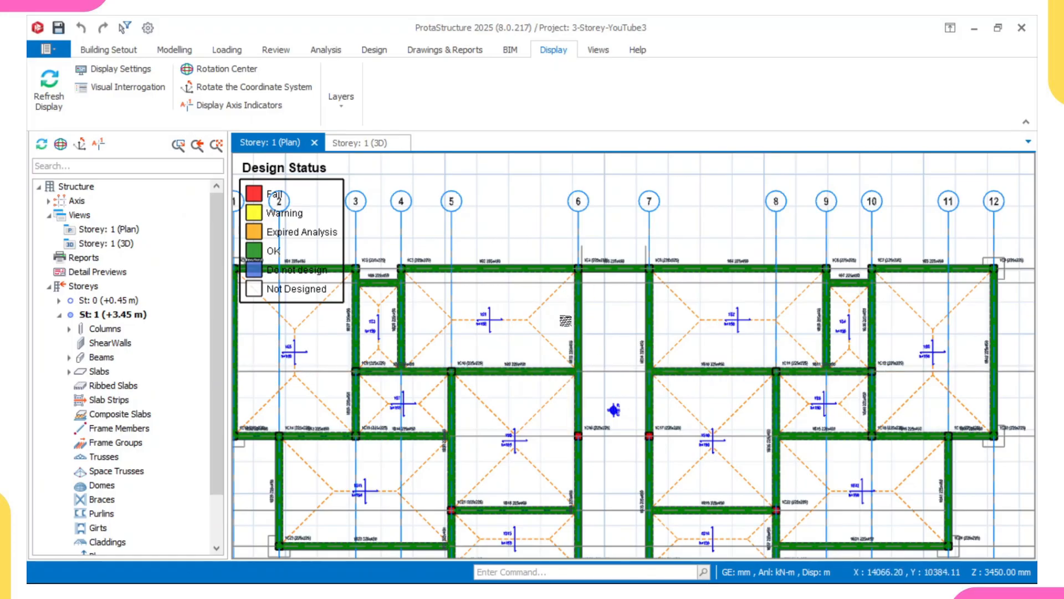
{"action": "scroll", "coordinate": [496, 265], "scroll_direction": "up", "scroll_amount": 2}
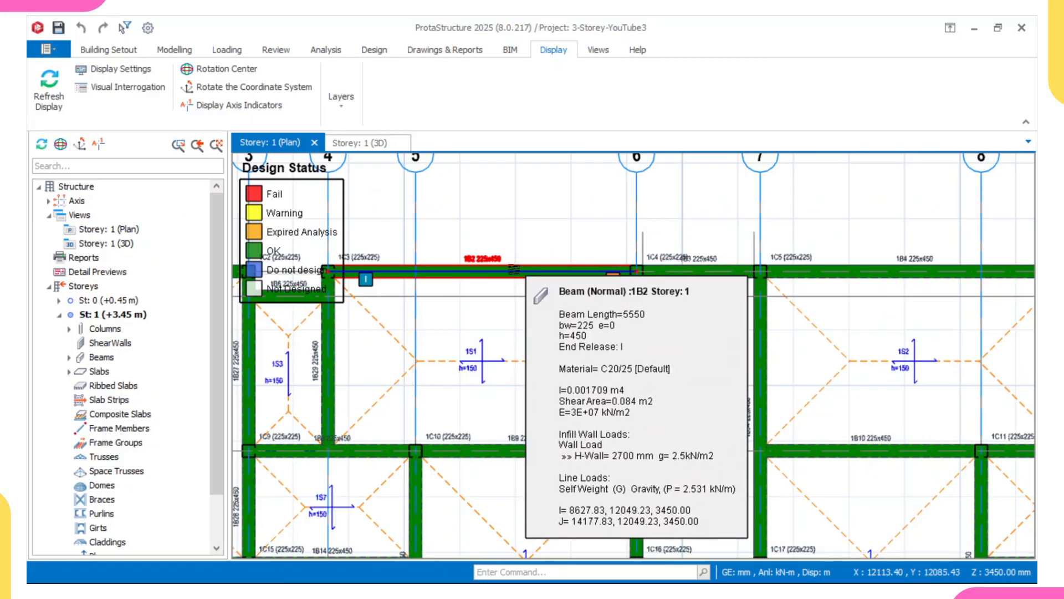
{"action": "scroll", "coordinate": [477, 258], "scroll_direction": "up", "scroll_amount": 1}
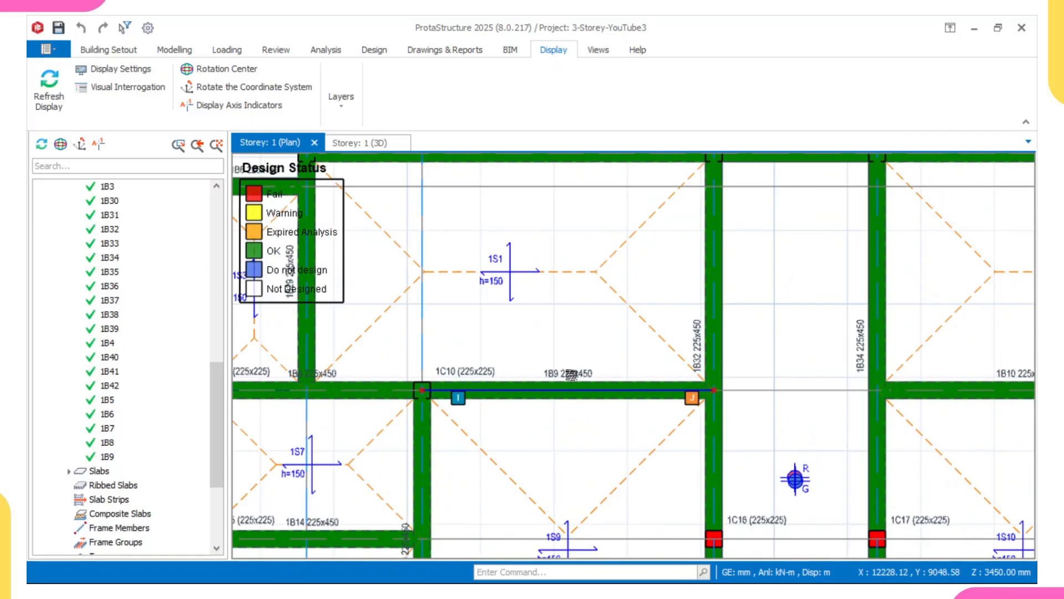
Open Section Design for beam 1B9 on axis C.
{"action": "left_click", "coordinate": [574, 383]}
{"action": "right_click", "coordinate": [574, 381]}
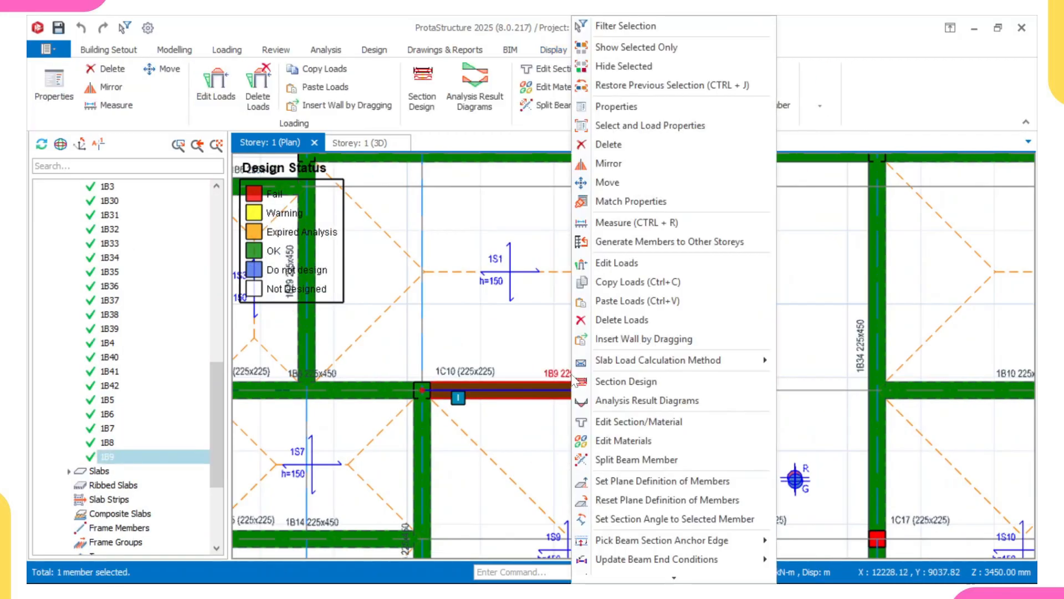
{"action": "left_click", "coordinate": [621, 382]}
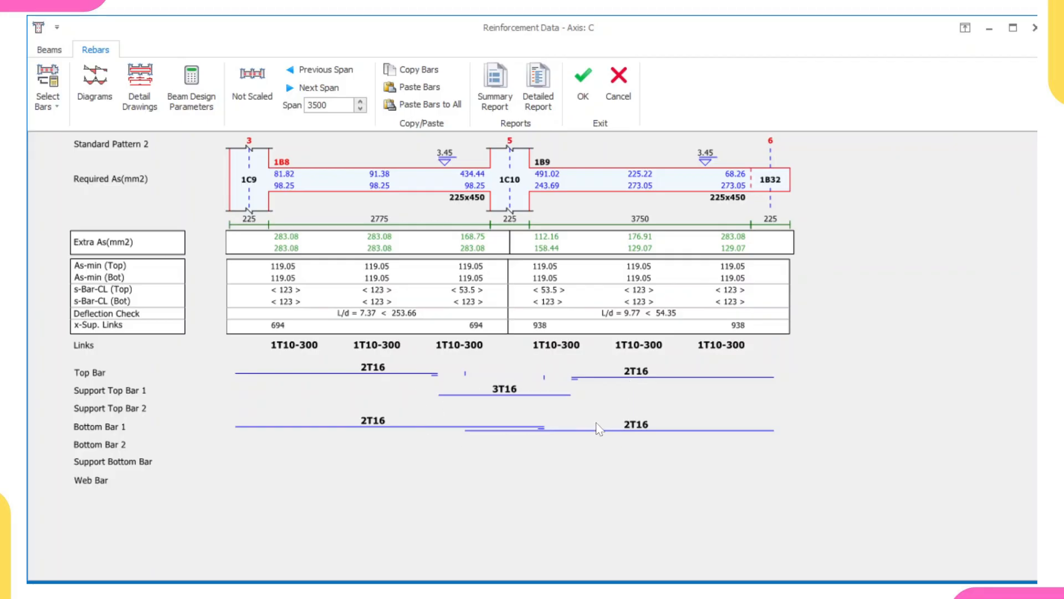
Remove the support top bars over column 1C10 by reducing their quantity to zero.
{"action": "left_click", "coordinate": [504, 389]}
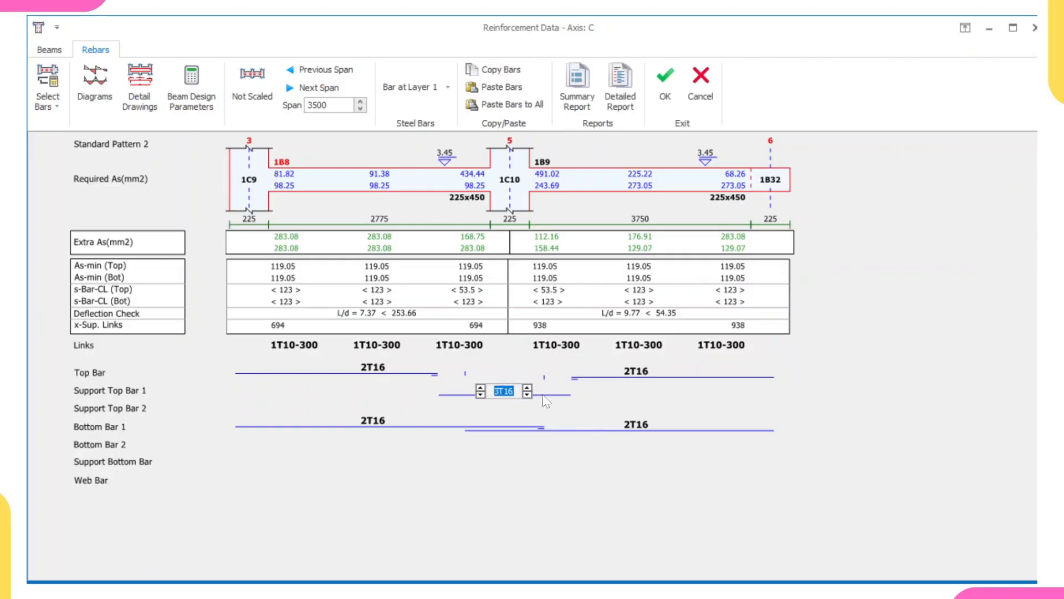
{"action": "left_click", "coordinate": [479, 395]}
{"action": "left_click", "coordinate": [479, 395]}
{"action": "left_click", "coordinate": [479, 395]}
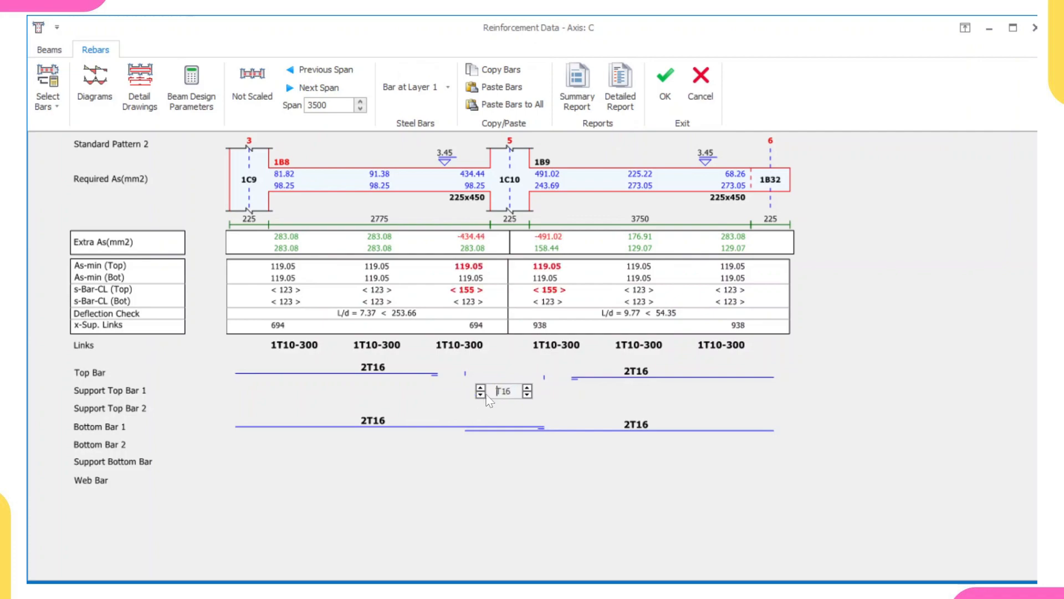
{"action": "left_click", "coordinate": [475, 385]}
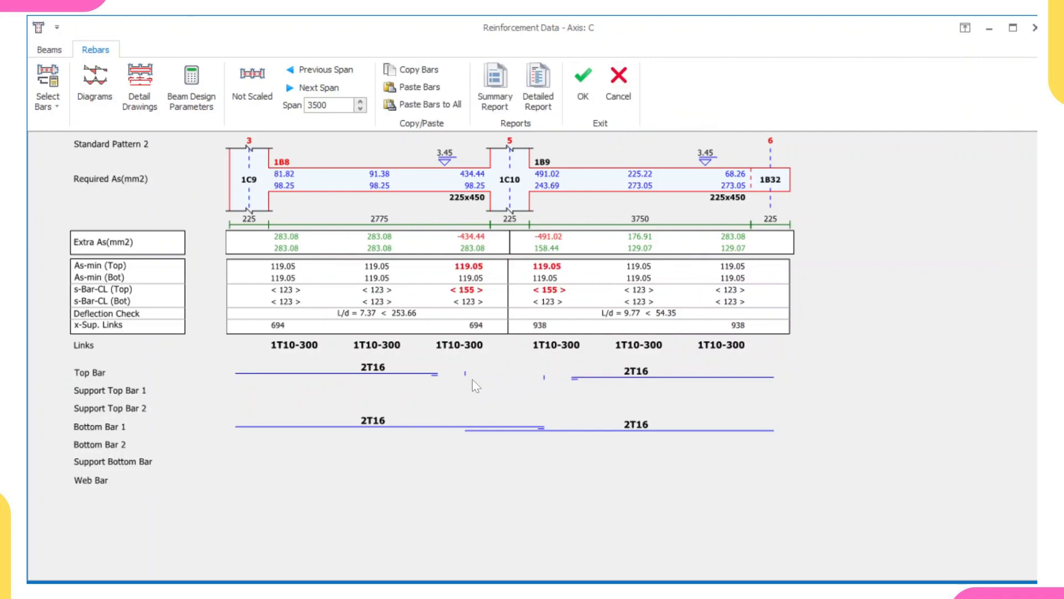
Extend beam 1B8's 2T16 top bar to the right to lap length.
{"action": "left_click", "coordinate": [394, 368]}
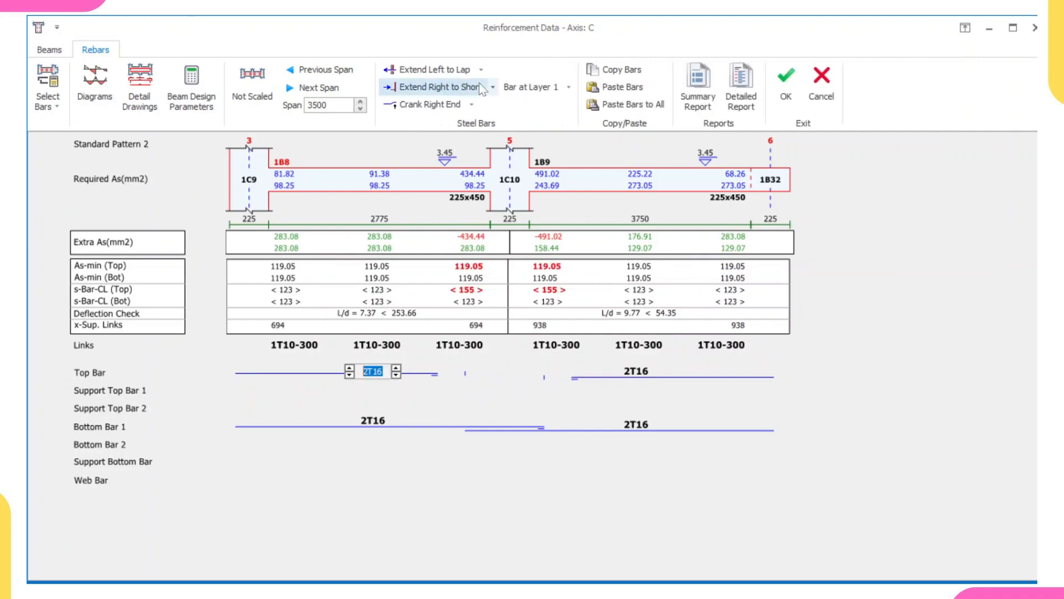
{"action": "left_click", "coordinate": [492, 87]}
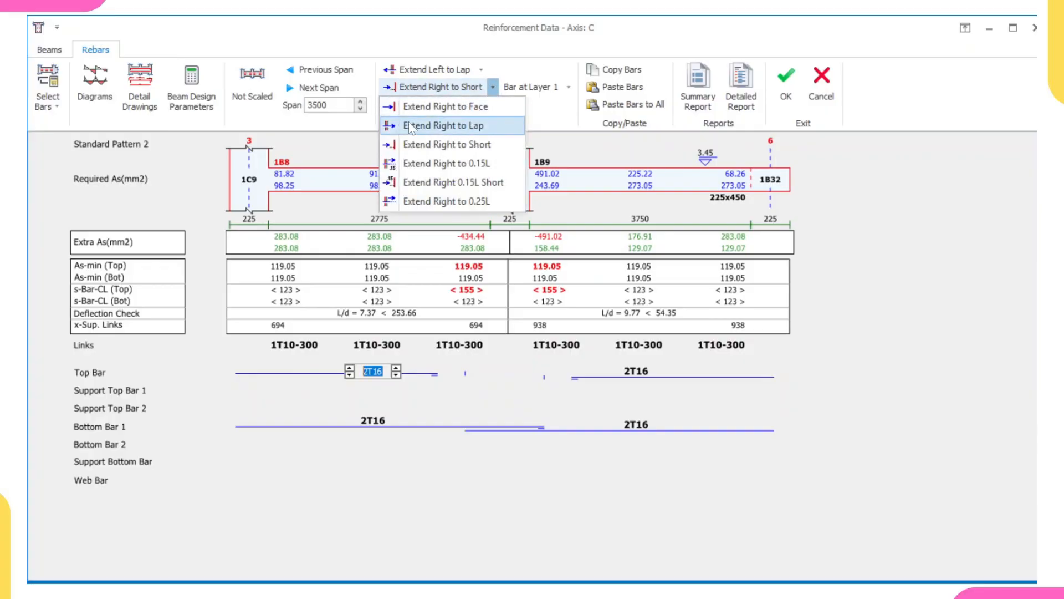
{"action": "left_click", "coordinate": [480, 126]}
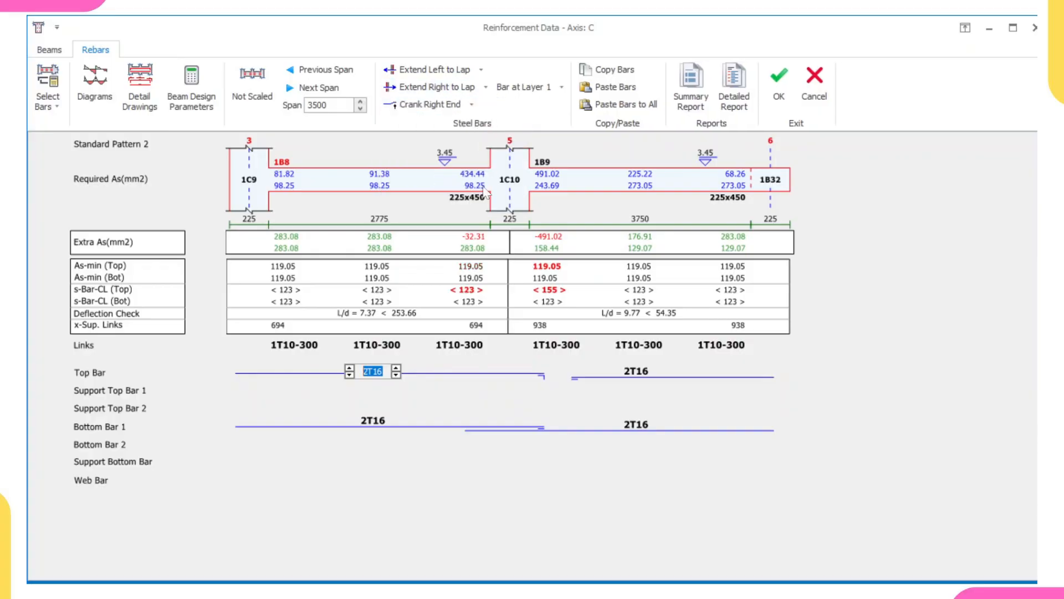
Extend beam 1B9's 2T16 top bar to the left to lap length.
{"action": "left_click", "coordinate": [620, 375]}
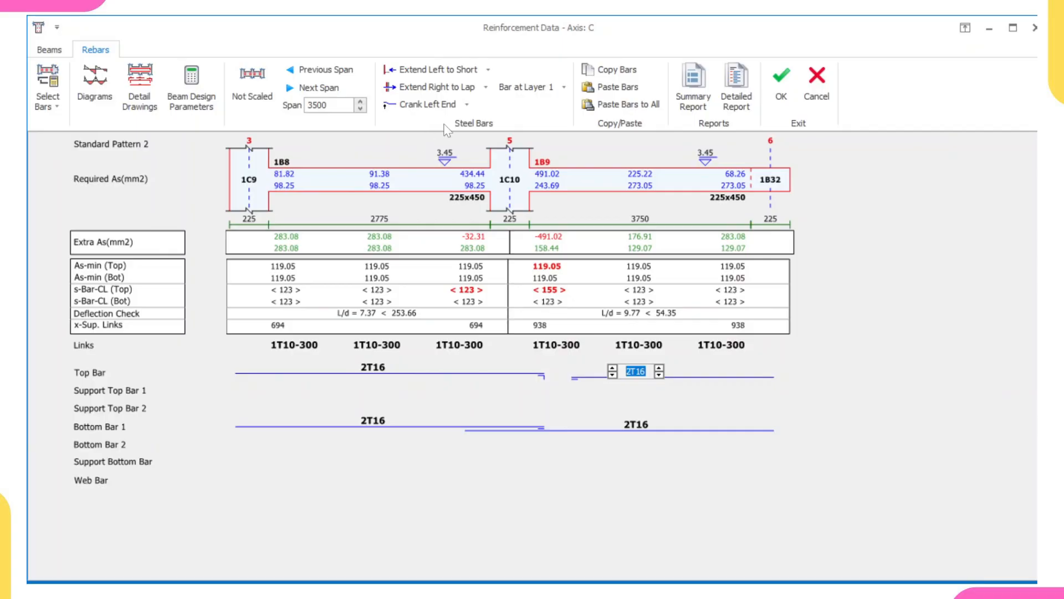
{"action": "left_click", "coordinate": [488, 69]}
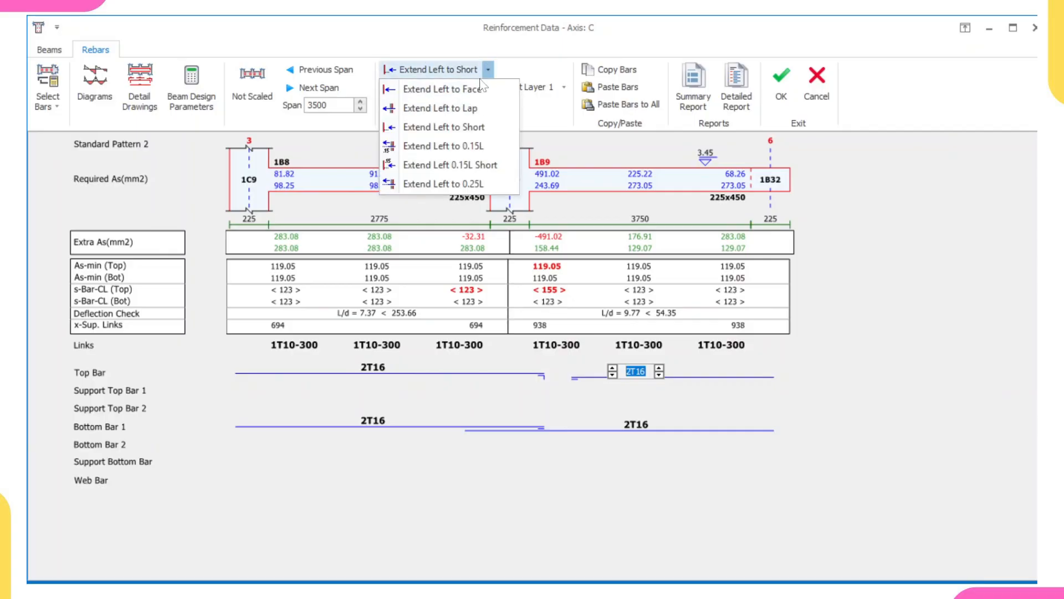
{"action": "left_click", "coordinate": [465, 110]}
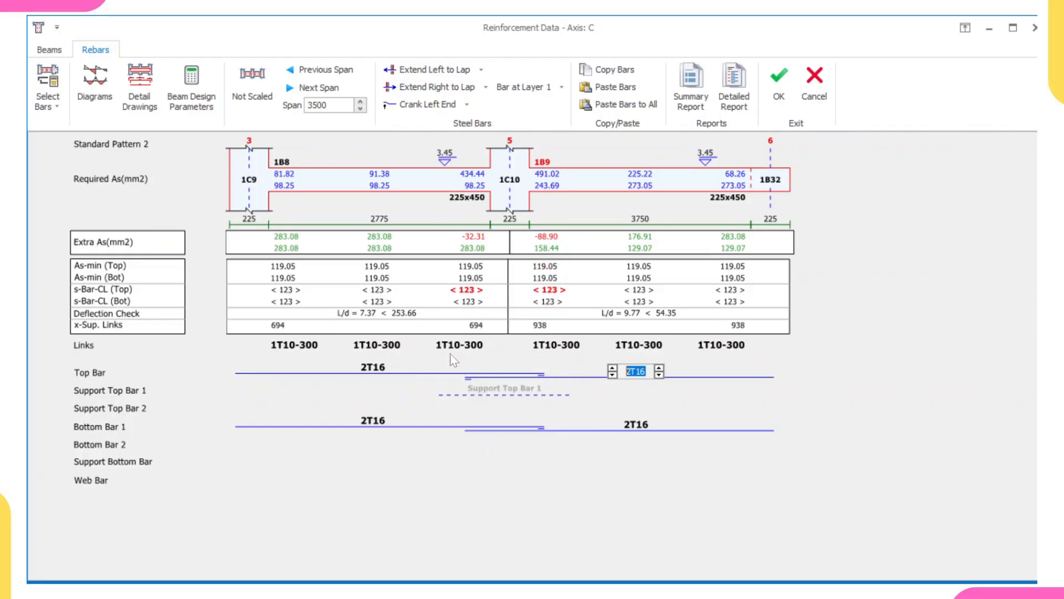
Add a 1T16 support top bar over column 1C10.
{"action": "left_click", "coordinate": [502, 392]}
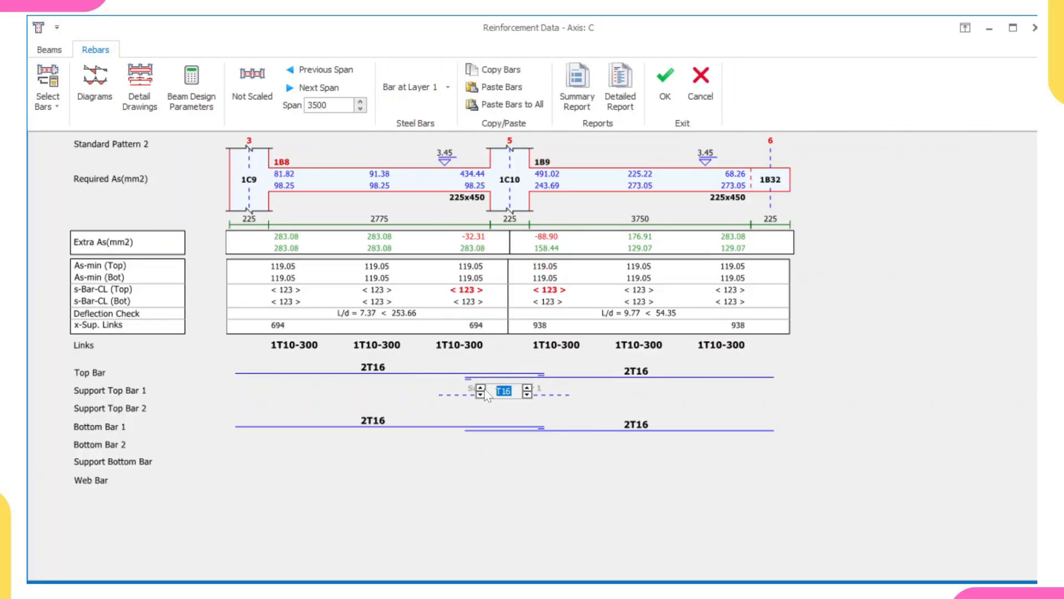
{"action": "left_click", "coordinate": [481, 388]}
{"action": "left_click", "coordinate": [503, 462]}
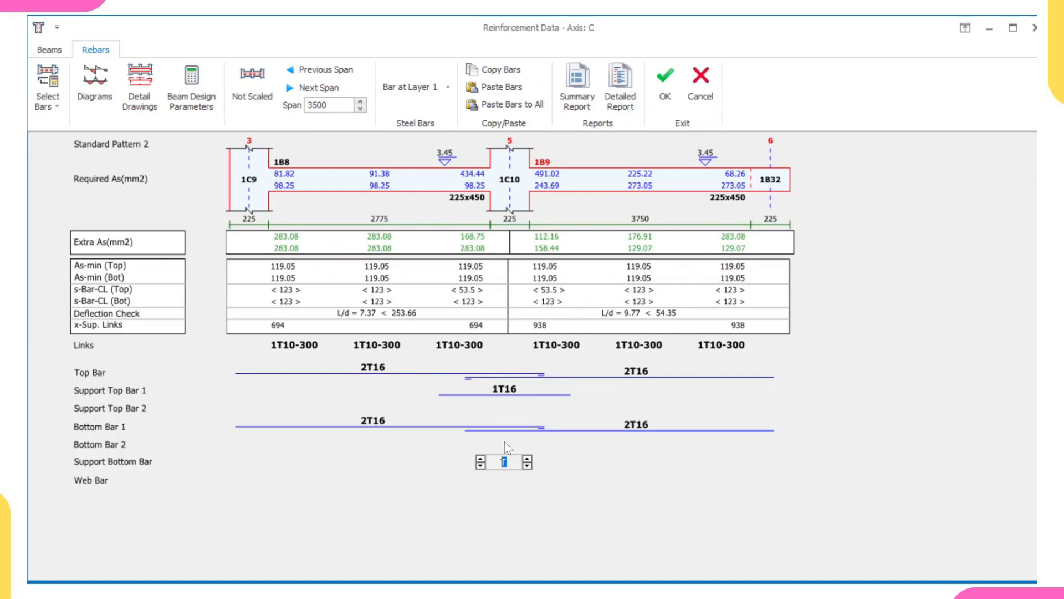
{"action": "left_click", "coordinate": [856, 338]}
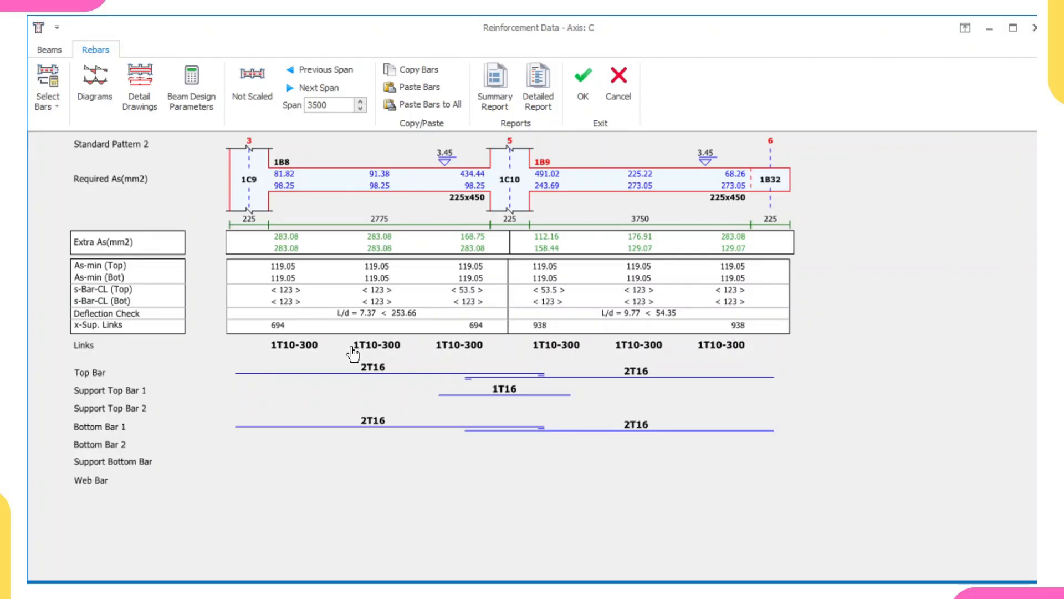
Try reducing beam 1B8's top bar to 1T16, then restore it to 2T16.
{"action": "left_click", "coordinate": [380, 371]}
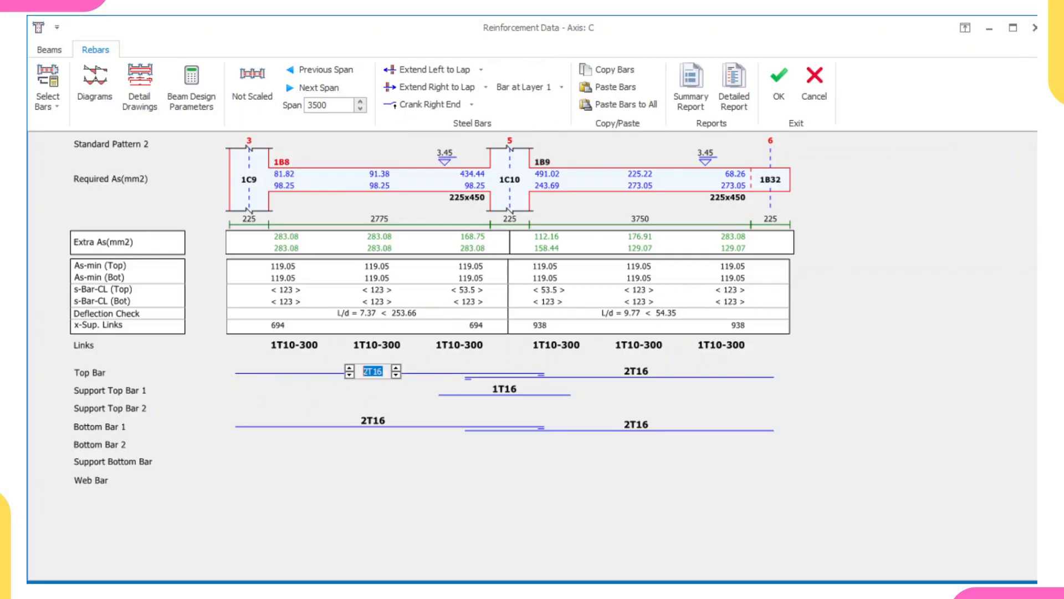
{"action": "left_click", "coordinate": [350, 375]}
{"action": "left_click", "coordinate": [451, 373]}
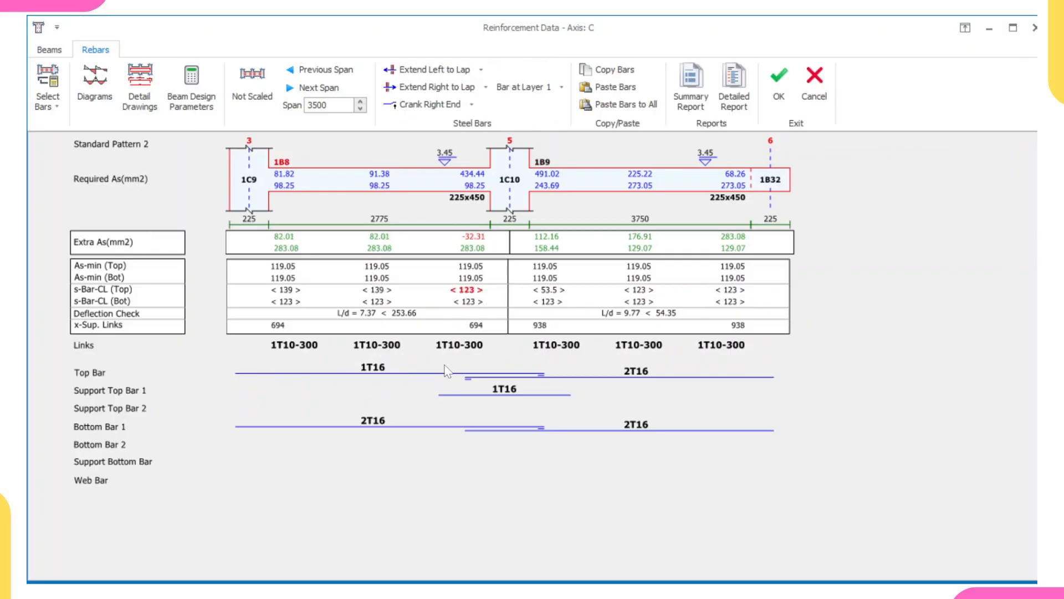
{"action": "left_click", "coordinate": [497, 395]}
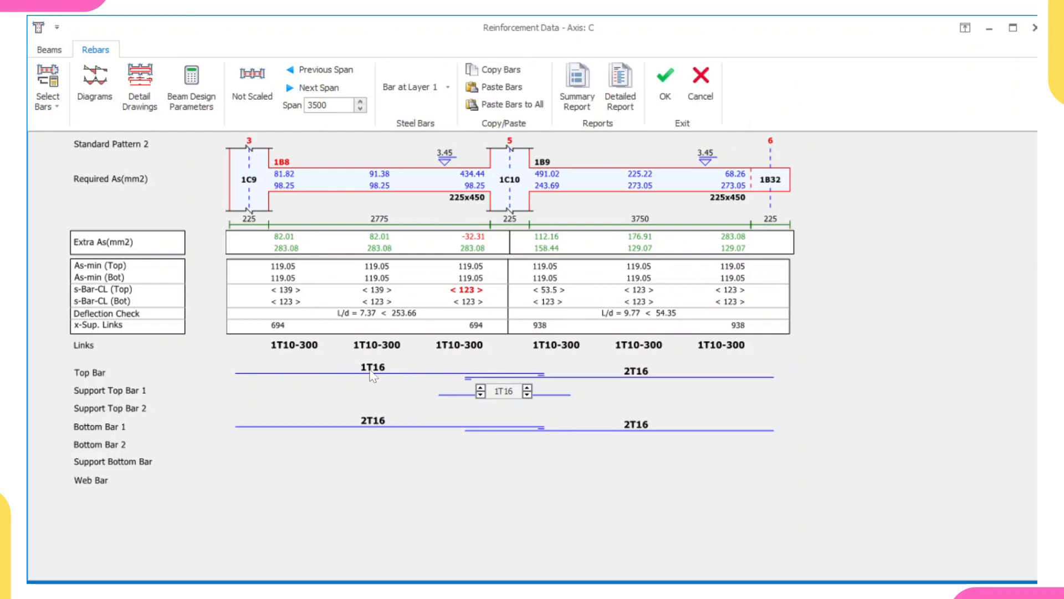
{"action": "left_click", "coordinate": [373, 370]}
{"action": "left_click", "coordinate": [349, 368]}
Try reducing the support top bar quantity over column 1C10, then restore it to 1T16.
{"action": "left_click", "coordinate": [505, 390]}
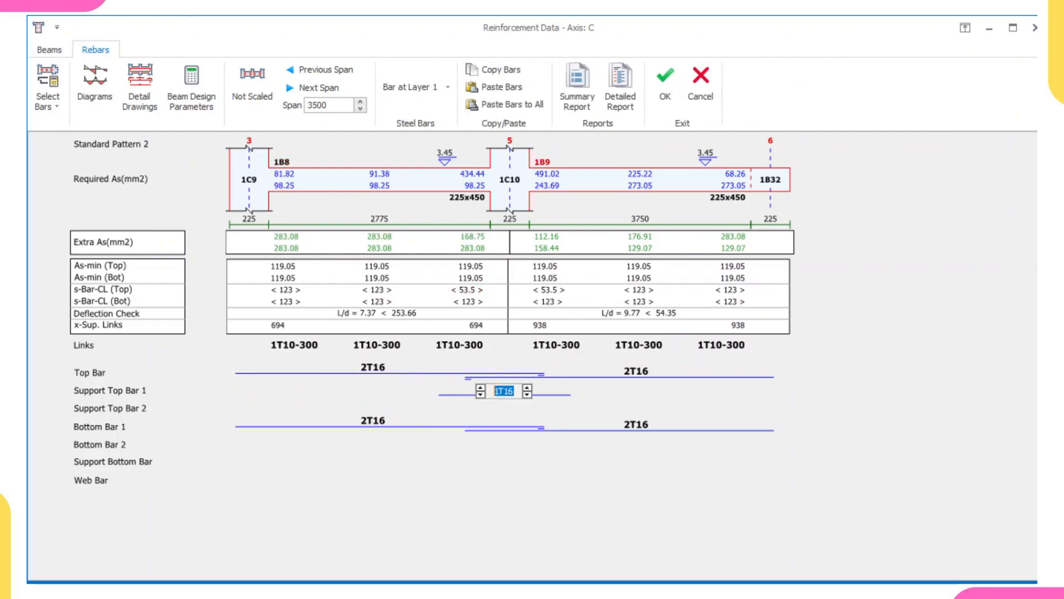
{"action": "left_click", "coordinate": [481, 394]}
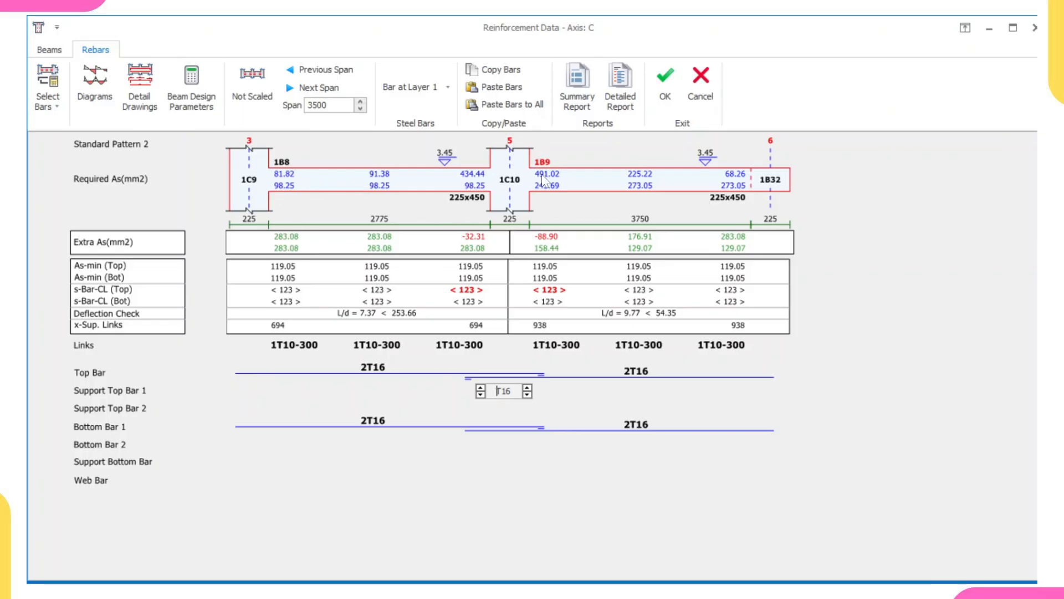
{"action": "left_click", "coordinate": [481, 388]}
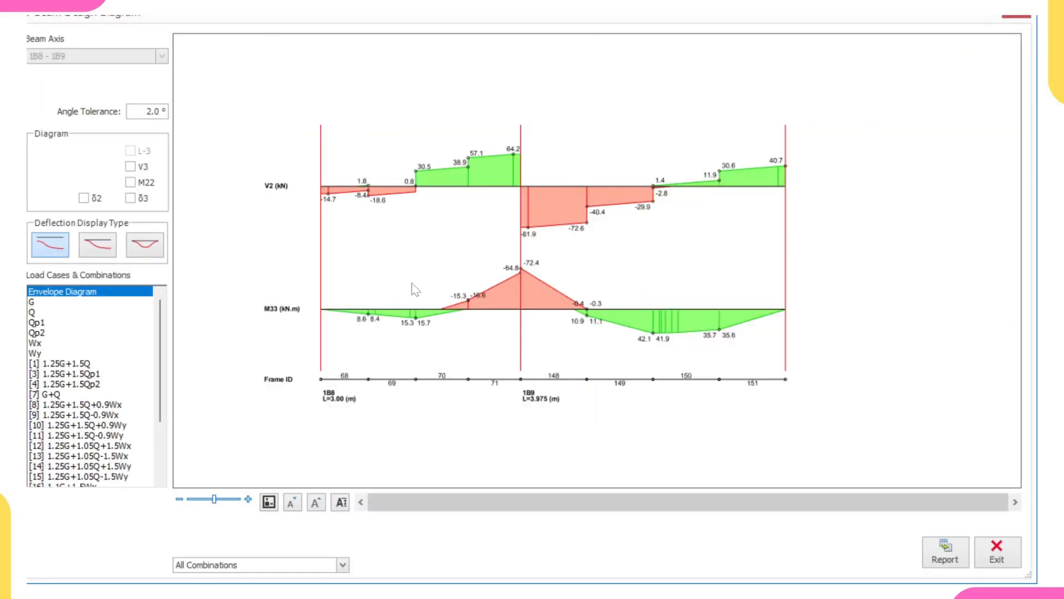
Examine the shear and moment envelope diagrams for beams 1B8 and 1B9, then close the diagram.
{"action": "scroll", "coordinate": [464, 340], "scroll_direction": "up", "scroll_amount": 2}
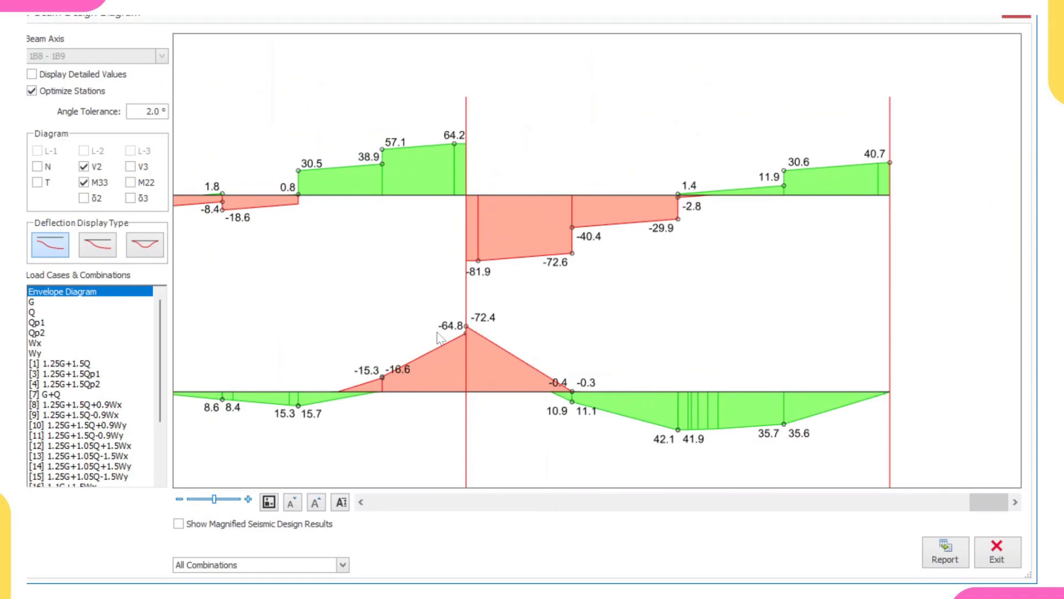
{"action": "scroll", "coordinate": [469, 402], "scroll_direction": "down", "scroll_amount": 3}
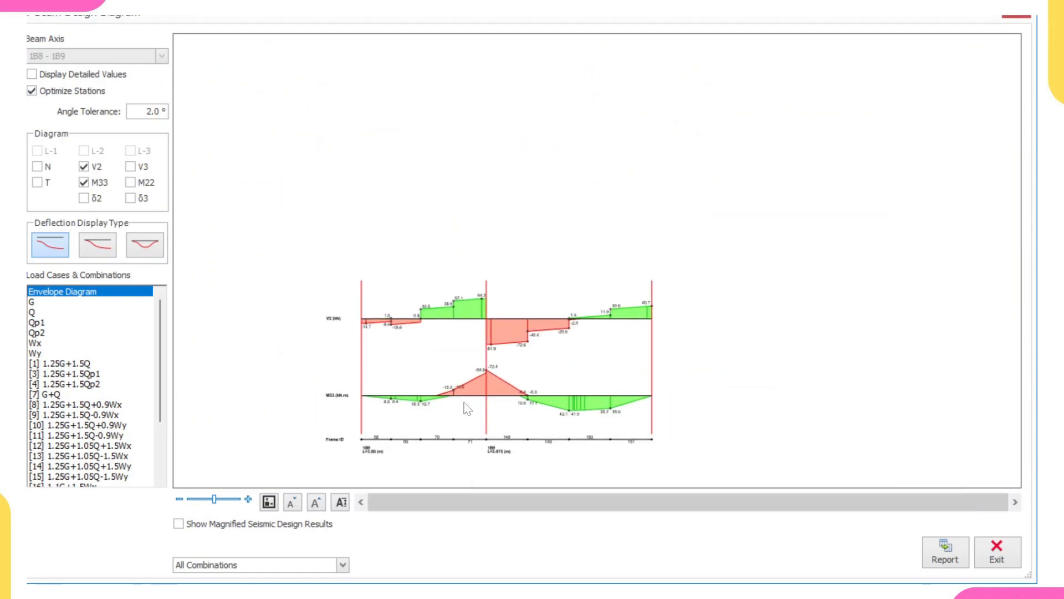
{"action": "scroll", "coordinate": [388, 404], "scroll_direction": "up", "scroll_amount": 5}
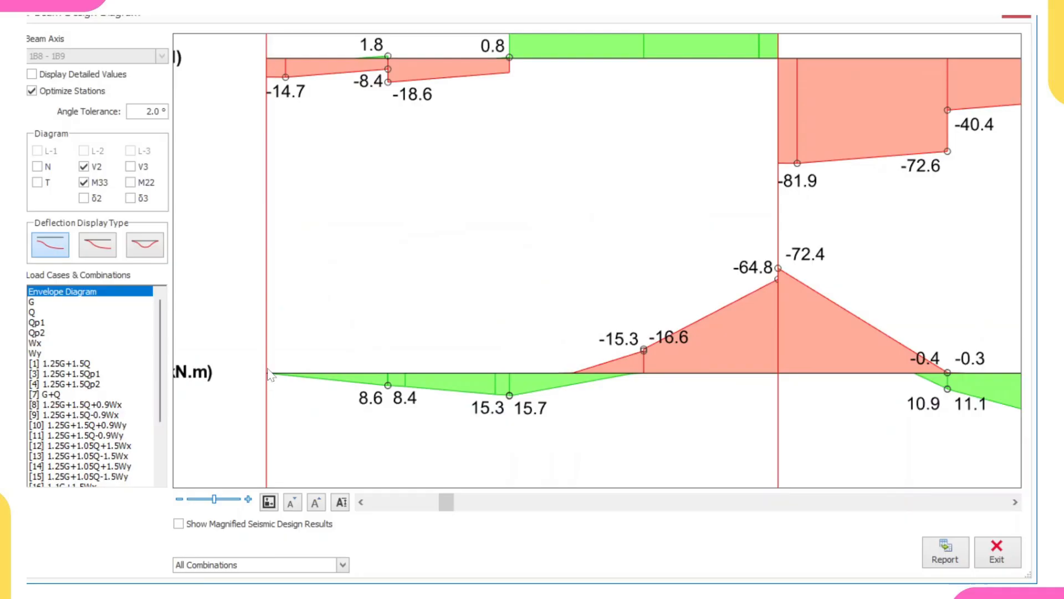
{"action": "scroll", "coordinate": [270, 382], "scroll_direction": "down", "scroll_amount": 3}
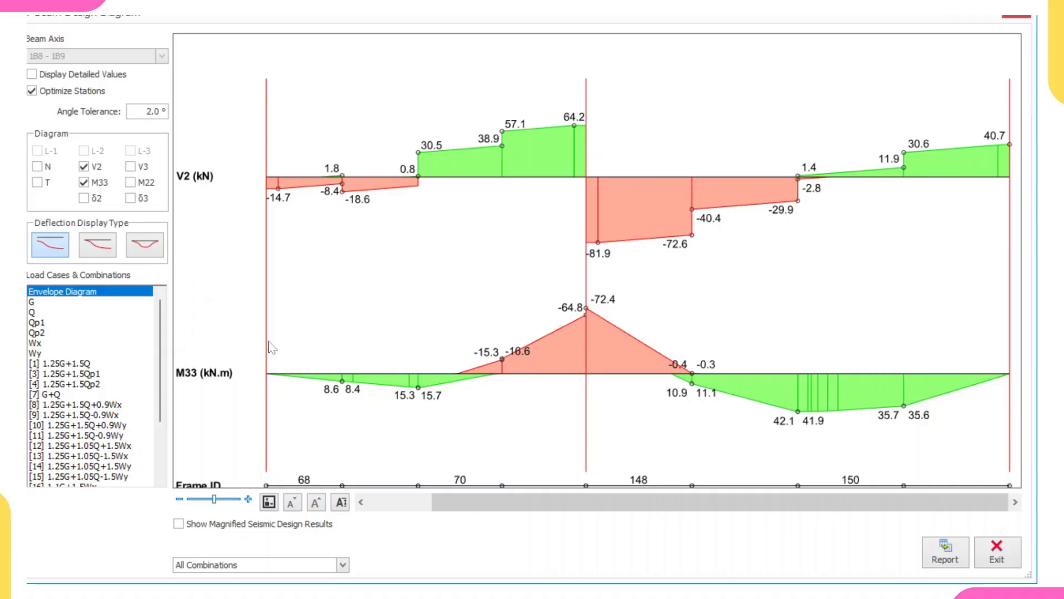
{"action": "scroll", "coordinate": [272, 346], "scroll_direction": "down", "scroll_amount": 5}
{"action": "scroll", "coordinate": [261, 368], "scroll_direction": "up", "scroll_amount": 3}
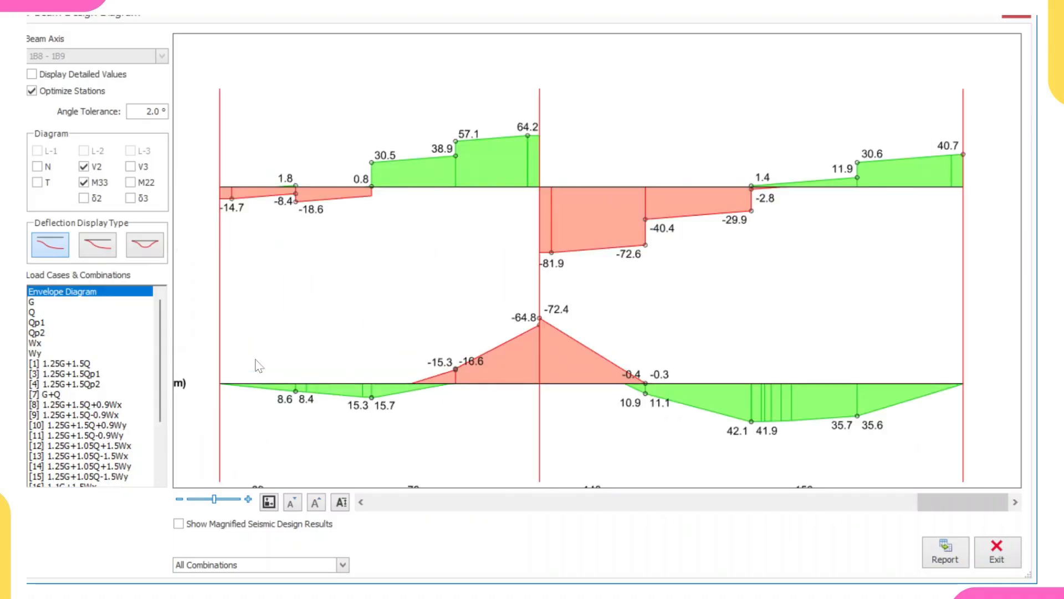
{"action": "middle_click_drag", "start_coordinate": [530, 358], "coordinate": [438, 345]}
{"action": "scroll", "coordinate": [480, 346], "scroll_direction": "down", "scroll_amount": 1}
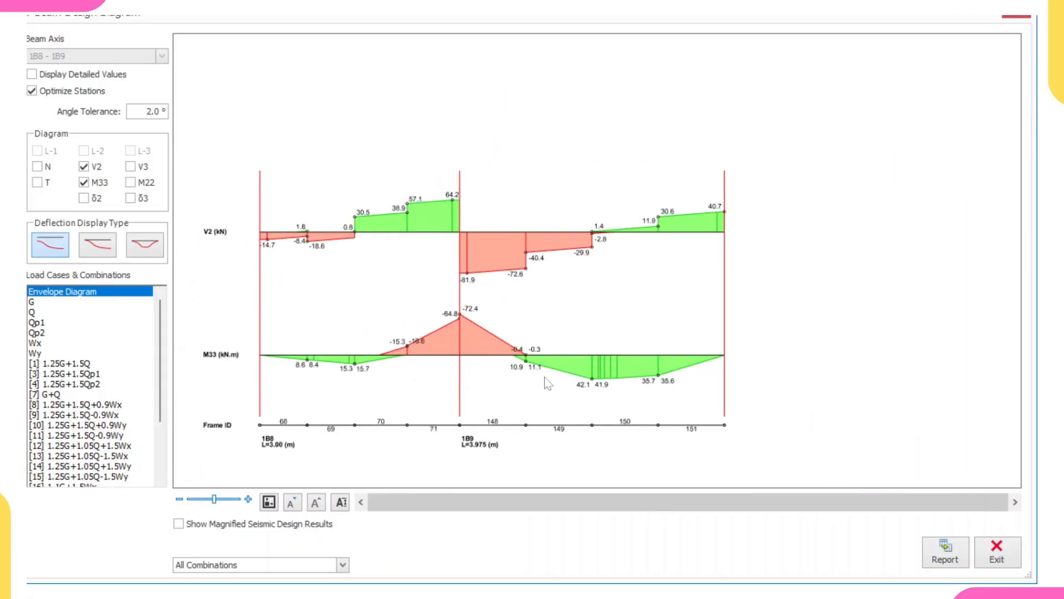
{"action": "middle_click_drag", "start_coordinate": [580, 373], "coordinate": [414, 375]}
{"action": "scroll", "coordinate": [414, 375], "scroll_direction": "up", "scroll_amount": 2}
{"action": "scroll", "coordinate": [413, 375], "scroll_direction": "down", "scroll_amount": 2}
{"action": "middle_click_drag", "start_coordinate": [267, 332], "coordinate": [336, 339]}
{"action": "scroll", "coordinate": [336, 339], "scroll_direction": "up", "scroll_amount": 1}
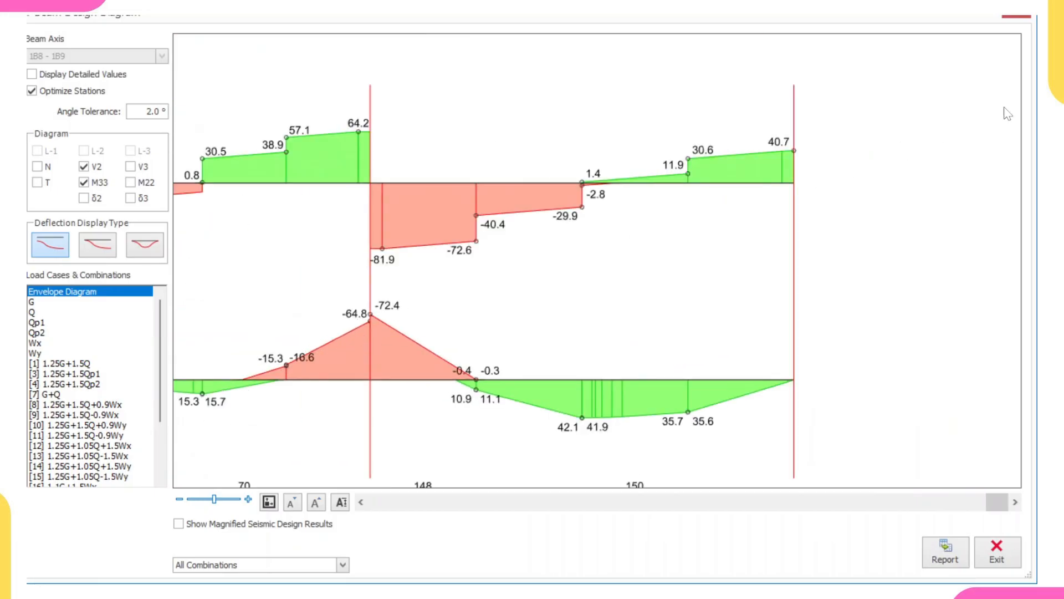
{"action": "left_click", "coordinate": [1017, 18]}
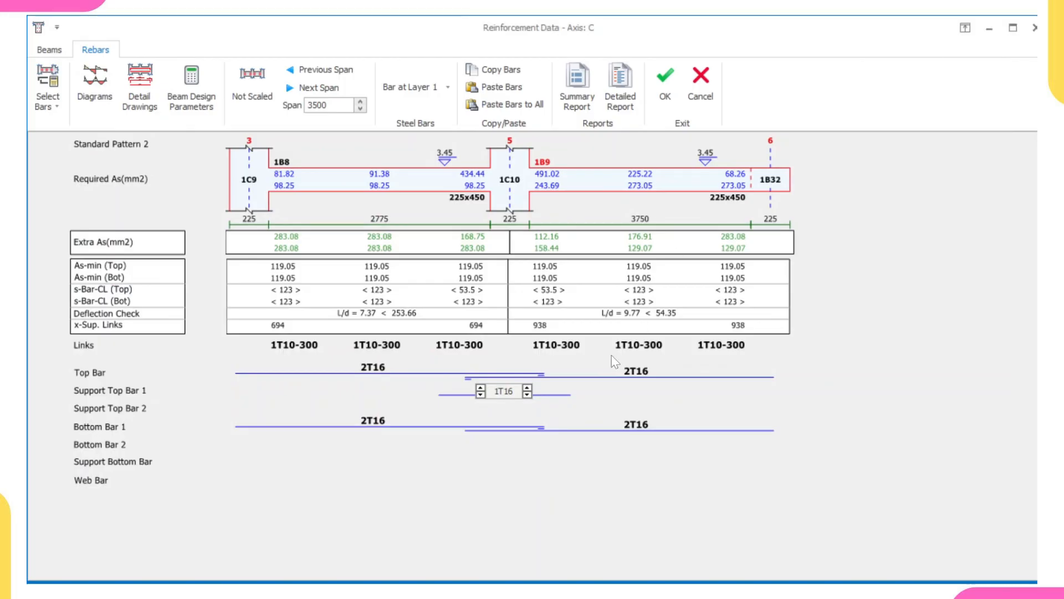
Inspect the shear check details of beam 1B8's mid-span links and the beam data for axis C.
{"action": "left_click", "coordinate": [547, 410]}
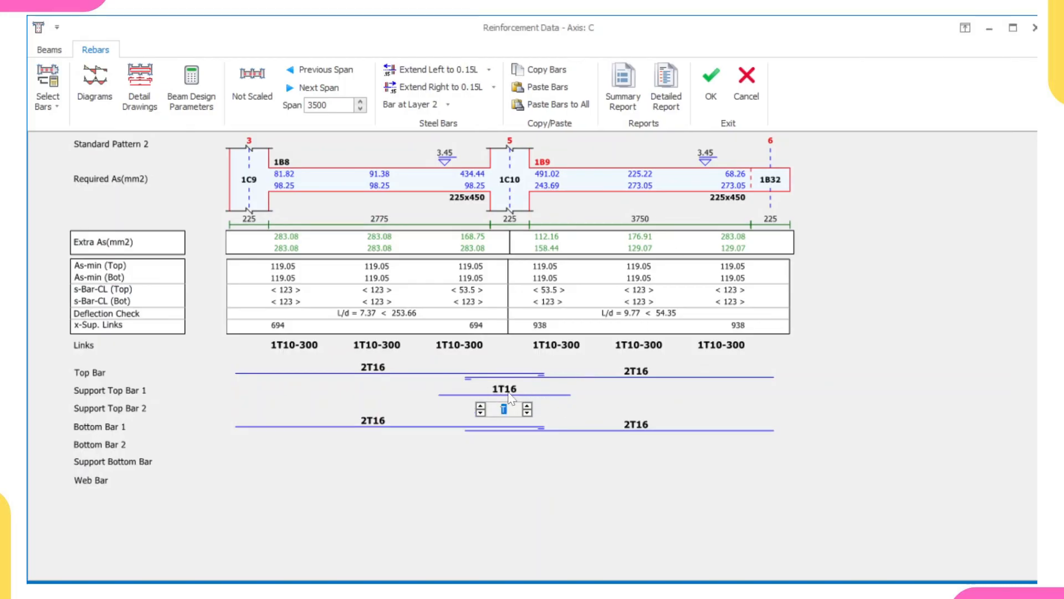
{"action": "left_click", "coordinate": [390, 350]}
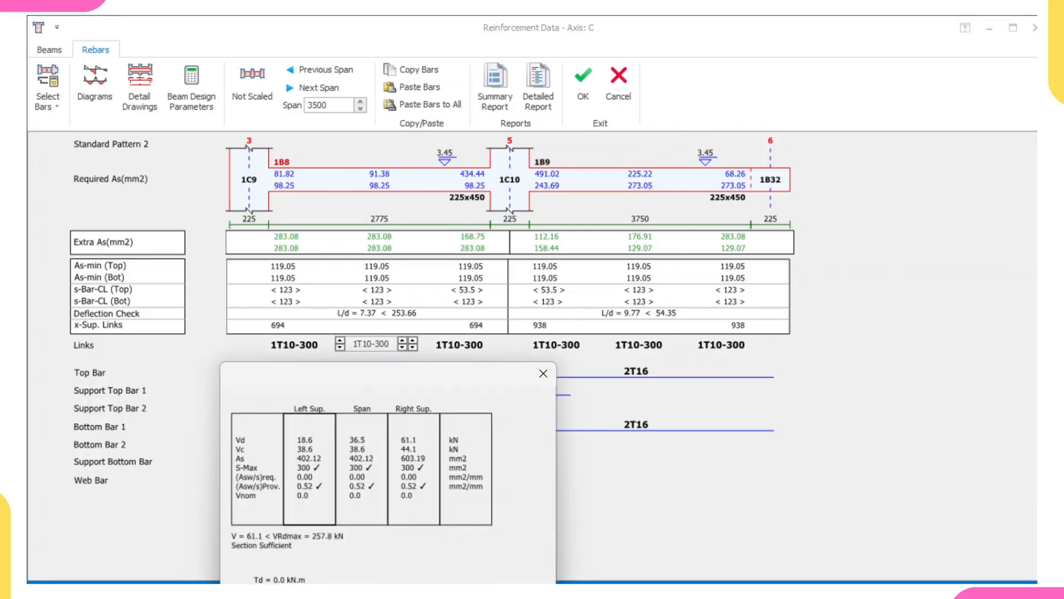
{"action": "left_click", "coordinate": [431, 346]}
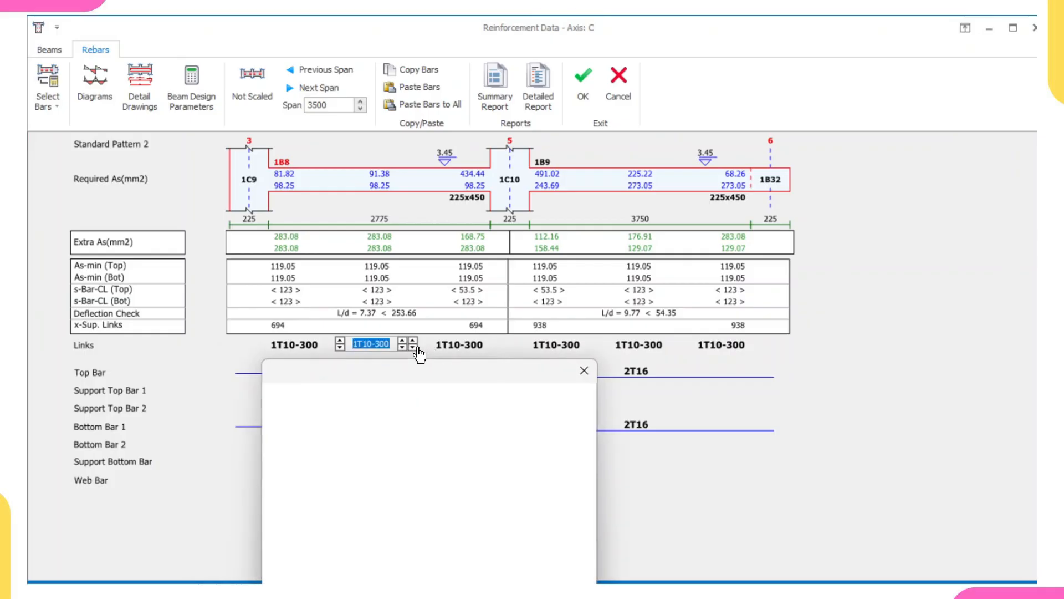
{"action": "left_click", "coordinate": [806, 444]}
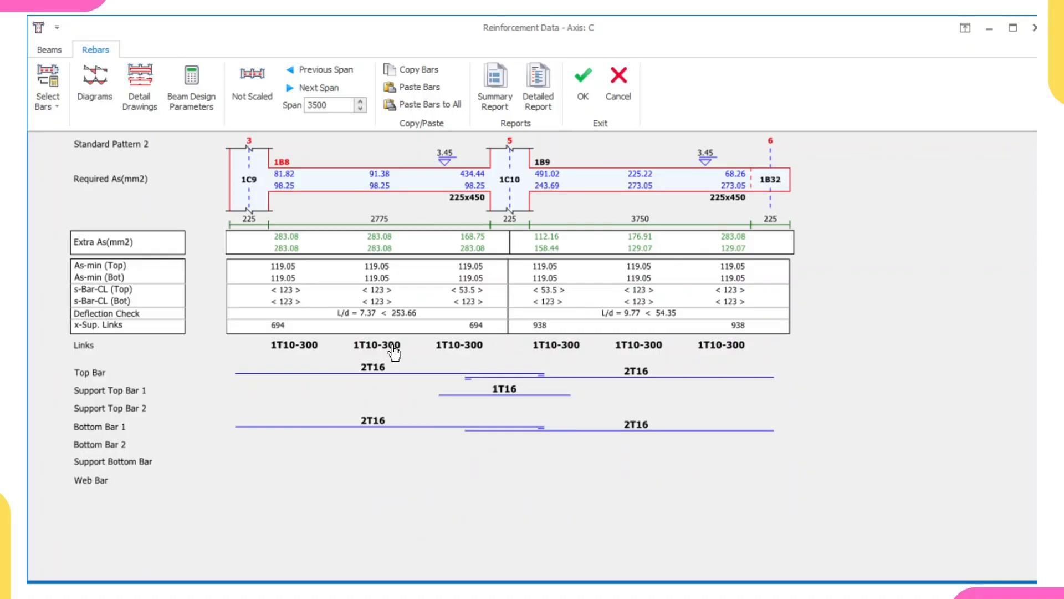
{"action": "left_click", "coordinate": [49, 51]}
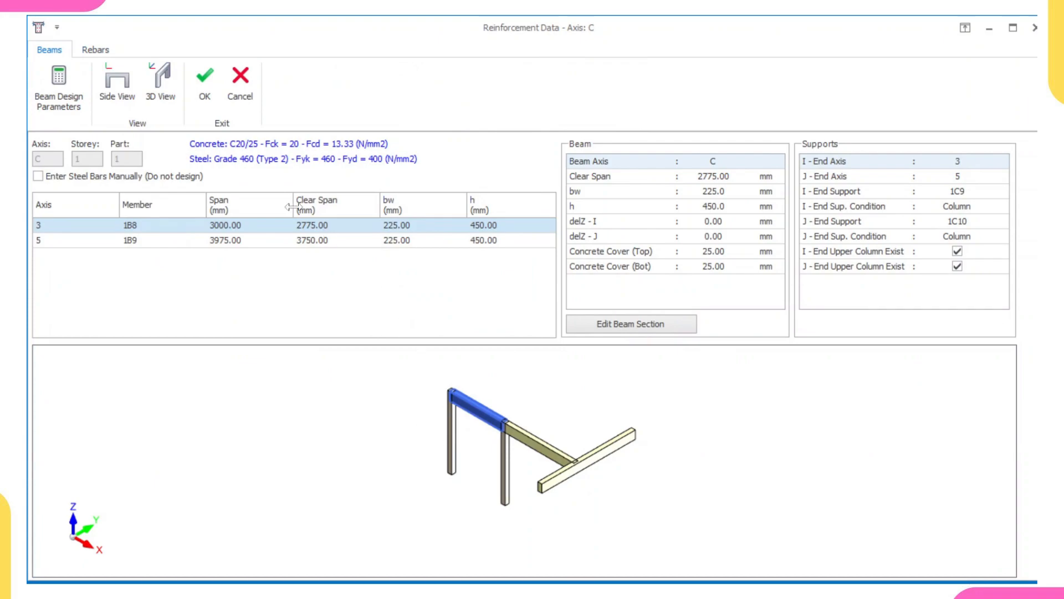
{"action": "left_click", "coordinate": [95, 49]}
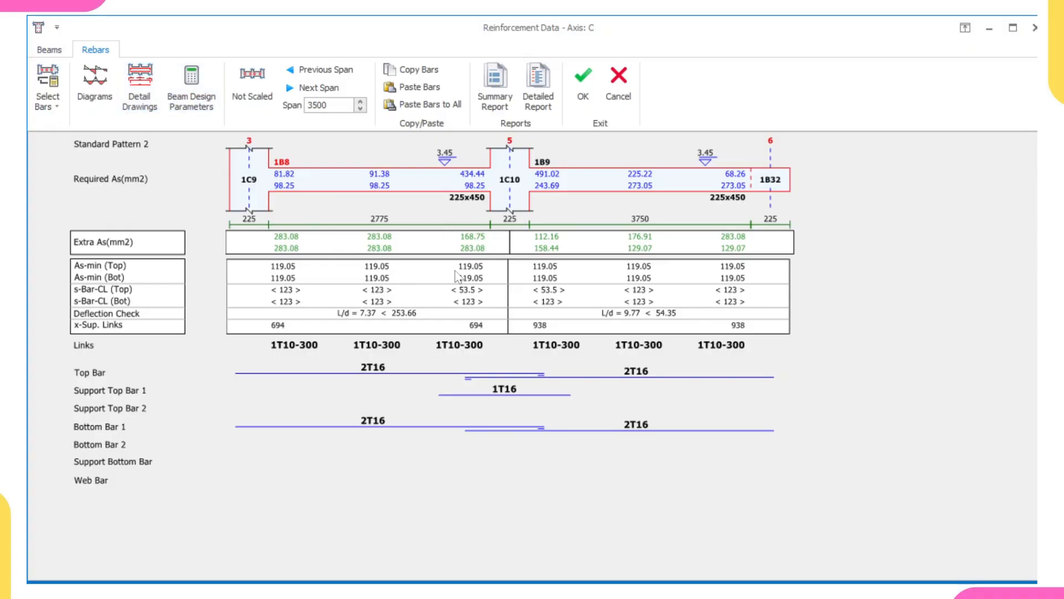
Try increasing the support top bar over column 1C10 to 4T16.
{"action": "left_click", "coordinate": [507, 391]}
{"action": "left_click", "coordinate": [480, 388]}
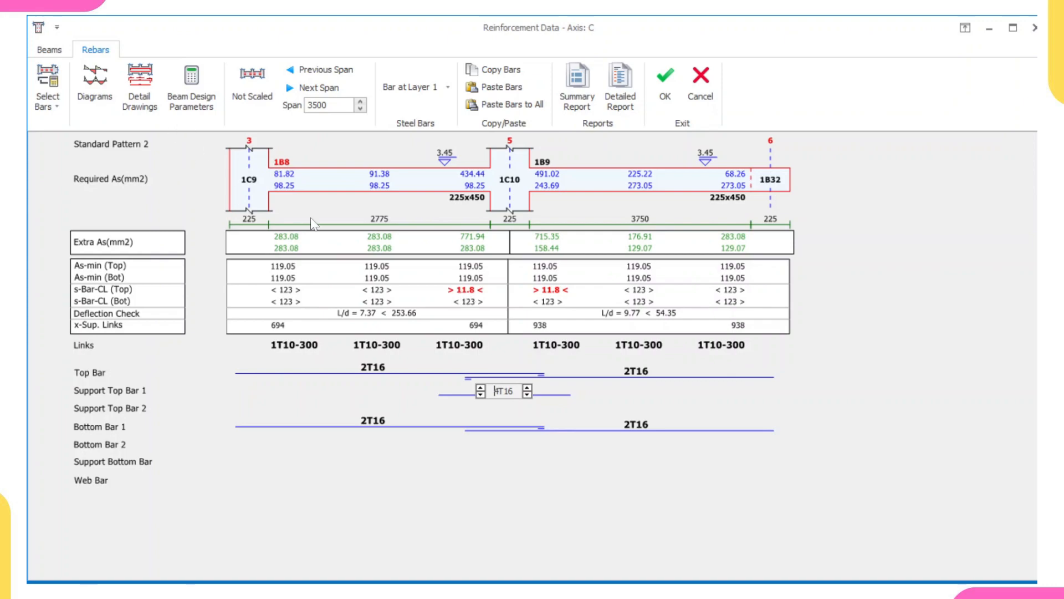
{"action": "left_click", "coordinate": [279, 390]}
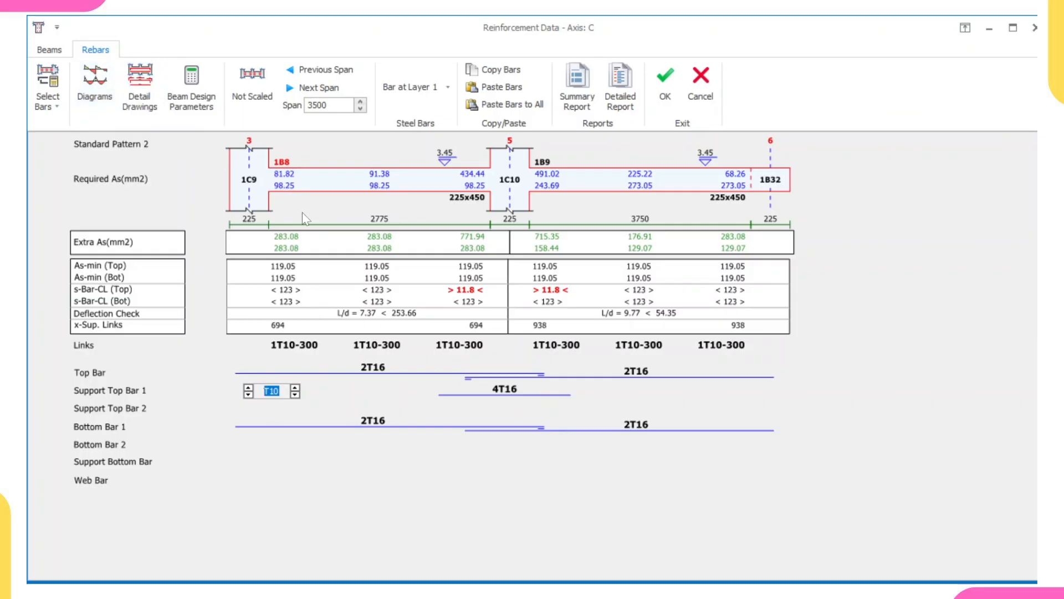
Examine the detail drawing and cross-sections of beams 1B8 and 1B9.
{"action": "left_click", "coordinate": [139, 78]}
{"action": "scroll", "coordinate": [872, 445], "scroll_direction": "up", "scroll_amount": 2}
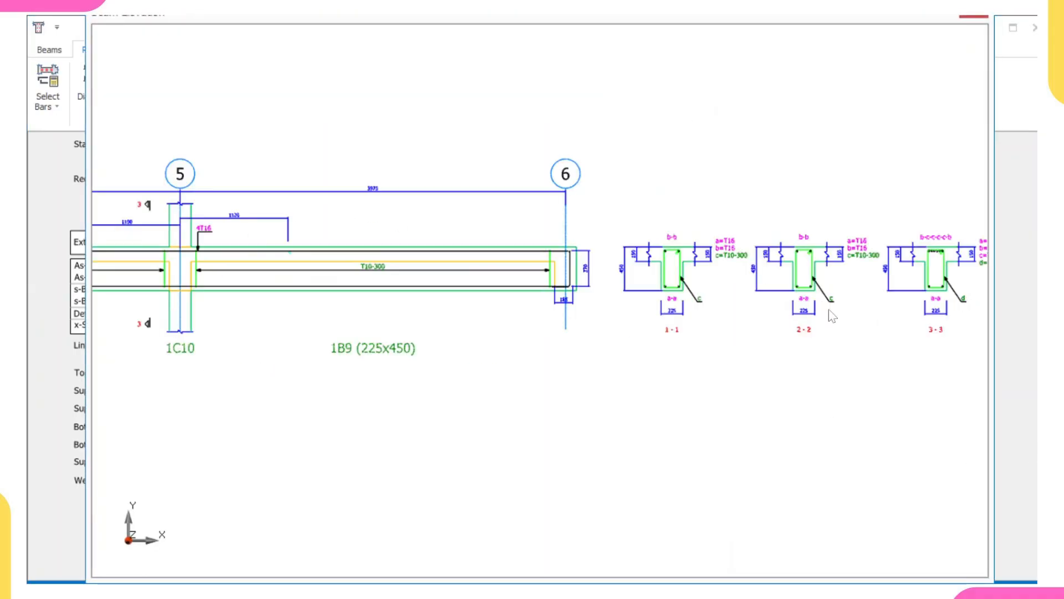
{"action": "scroll", "coordinate": [830, 309], "scroll_direction": "up", "scroll_amount": 3}
{"action": "scroll", "coordinate": [713, 298], "scroll_direction": "up", "scroll_amount": 2}
{"action": "middle_click_drag", "start_coordinate": [726, 321], "coordinate": [494, 346]}
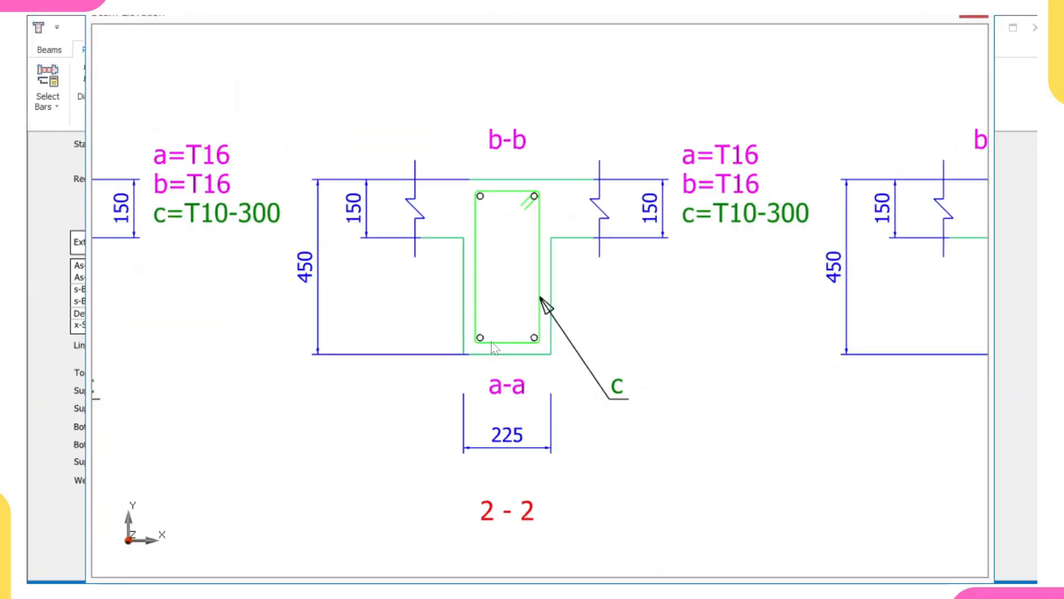
{"action": "scroll", "coordinate": [491, 345], "scroll_direction": "up", "scroll_amount": 1}
{"action": "scroll", "coordinate": [459, 341], "scroll_direction": "up", "scroll_amount": 1}
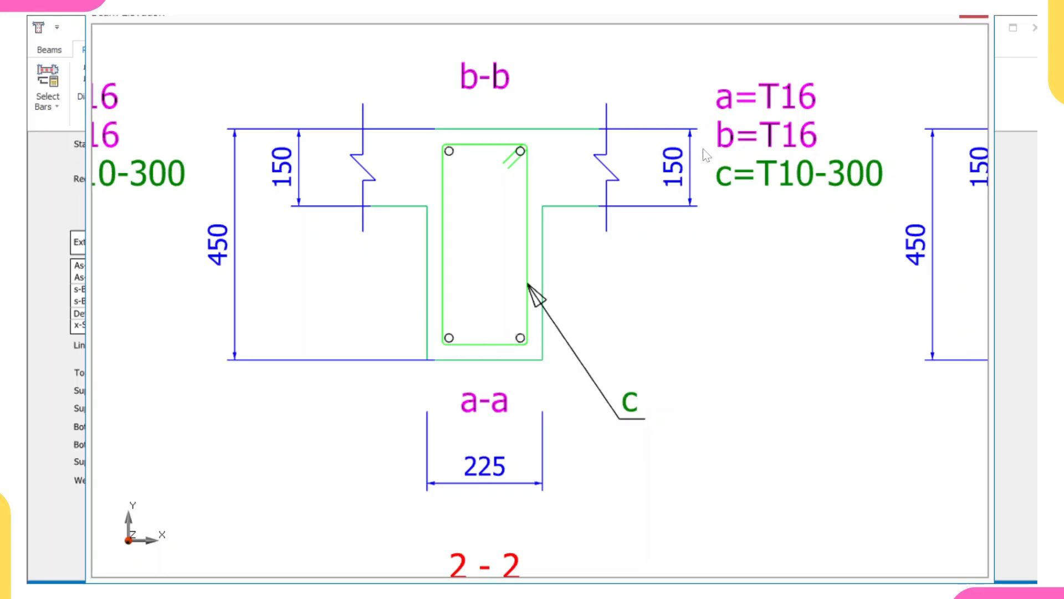
{"action": "left_click", "coordinate": [974, 21]}
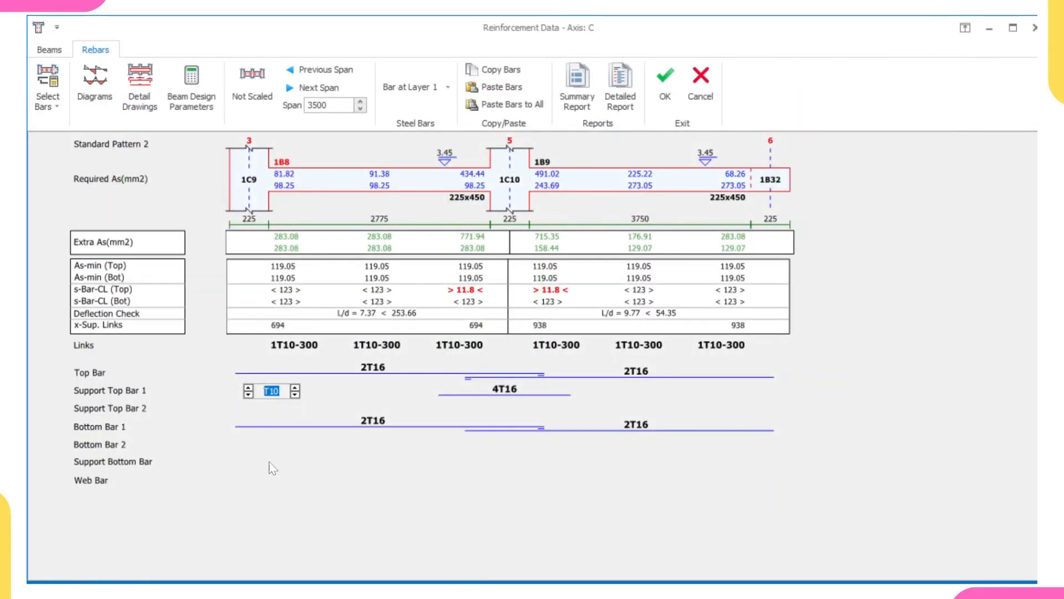
Try increasing beam 1B8's bottom bar to 5T16 and check its section drawing, then restore it to 2T16.
{"action": "left_click", "coordinate": [367, 419]}
{"action": "left_click", "coordinate": [352, 422]}
{"action": "left_click", "coordinate": [353, 421]}
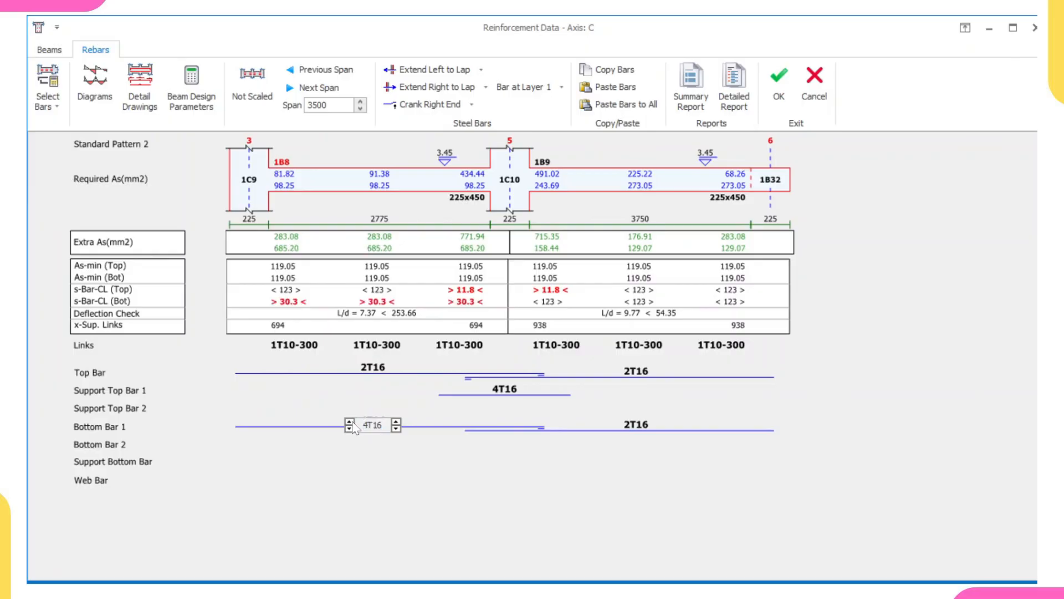
{"action": "left_click", "coordinate": [352, 422]}
{"action": "left_click", "coordinate": [153, 89]}
{"action": "scroll", "coordinate": [757, 305], "scroll_direction": "up", "scroll_amount": 8}
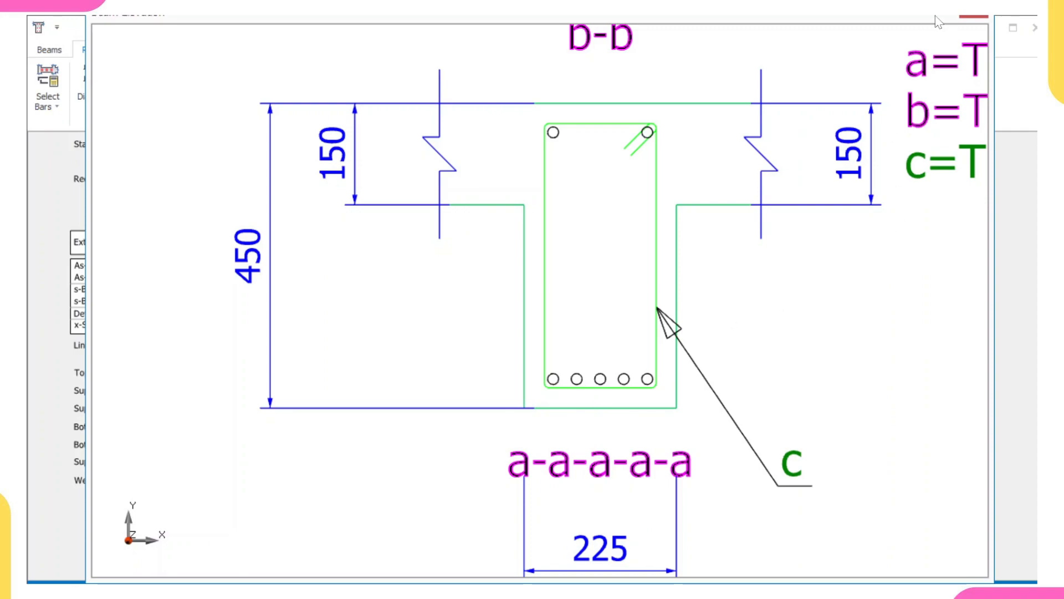
{"action": "left_click", "coordinate": [967, 21]}
{"action": "left_click", "coordinate": [577, 370]}
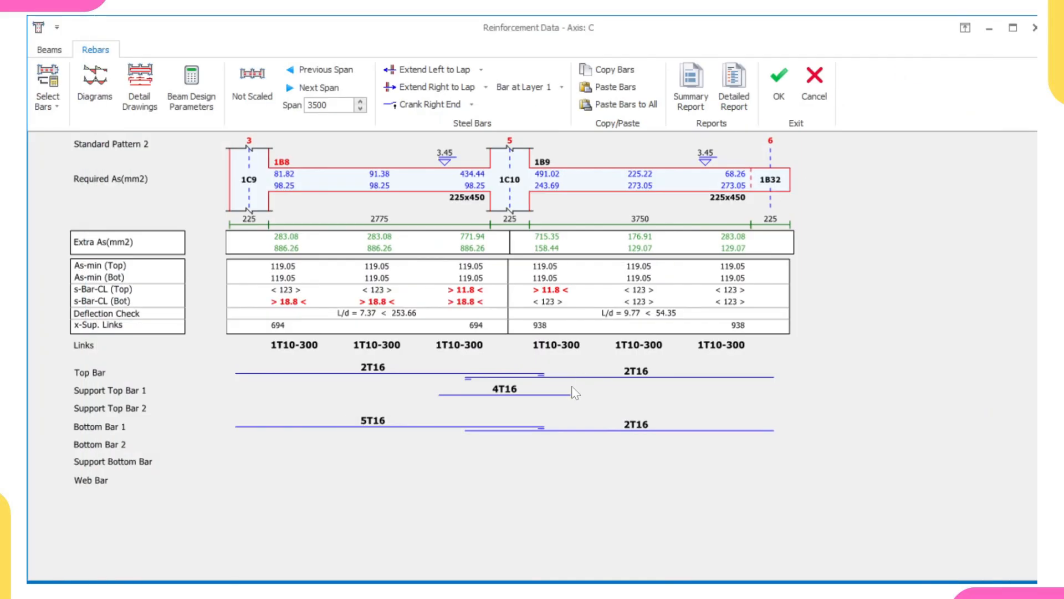
{"action": "left_click", "coordinate": [367, 425]}
{"action": "left_click", "coordinate": [350, 428]}
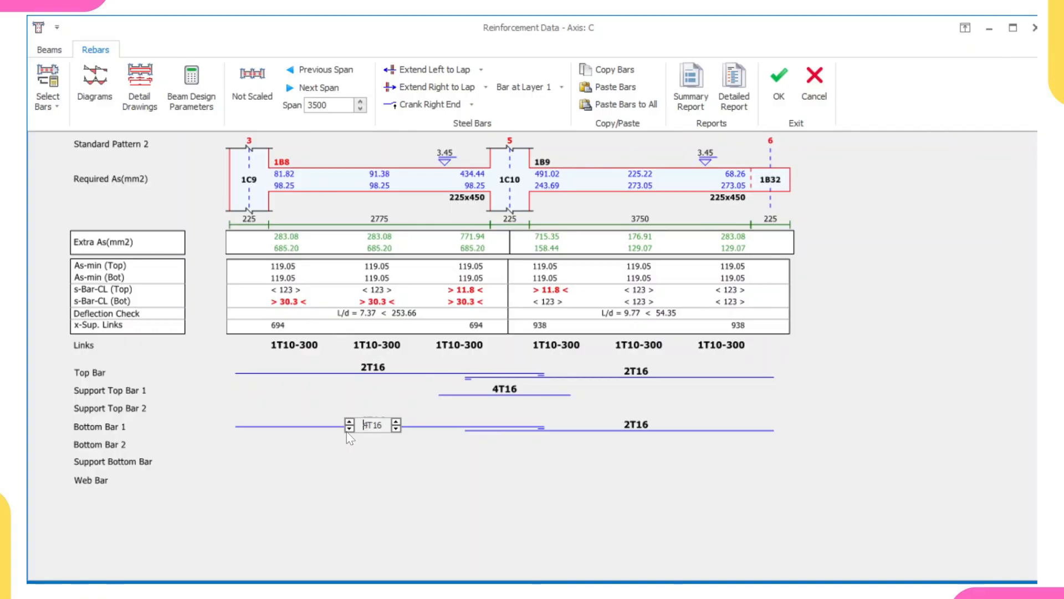
{"action": "left_click", "coordinate": [349, 428]}
{"action": "left_click", "coordinate": [349, 428]}
{"action": "left_click", "coordinate": [442, 512]}
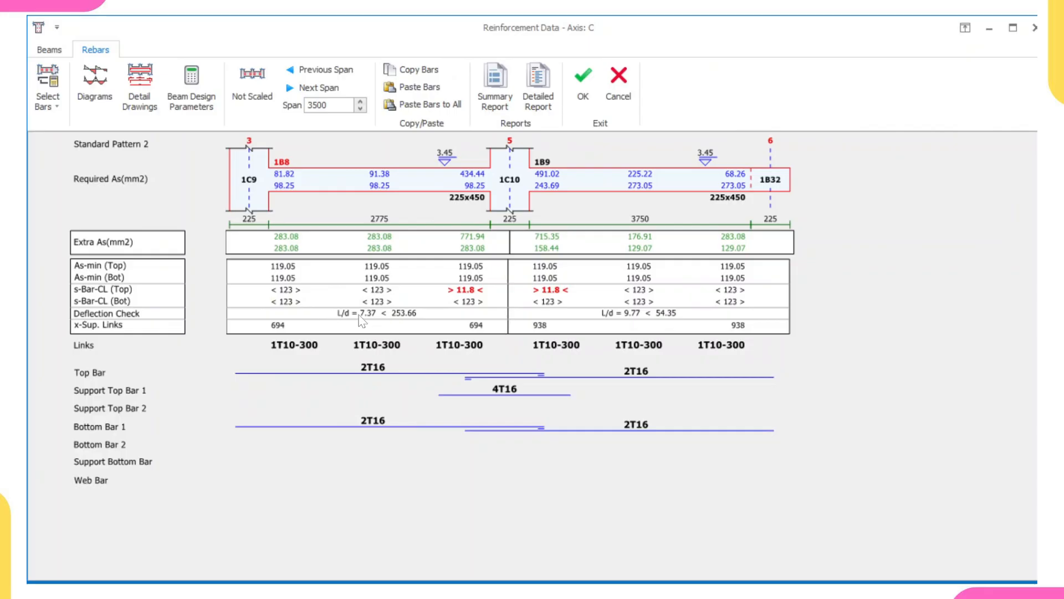
Restore the support top bar over column 1C10 to 1T16.
{"action": "left_click", "coordinate": [520, 392]}
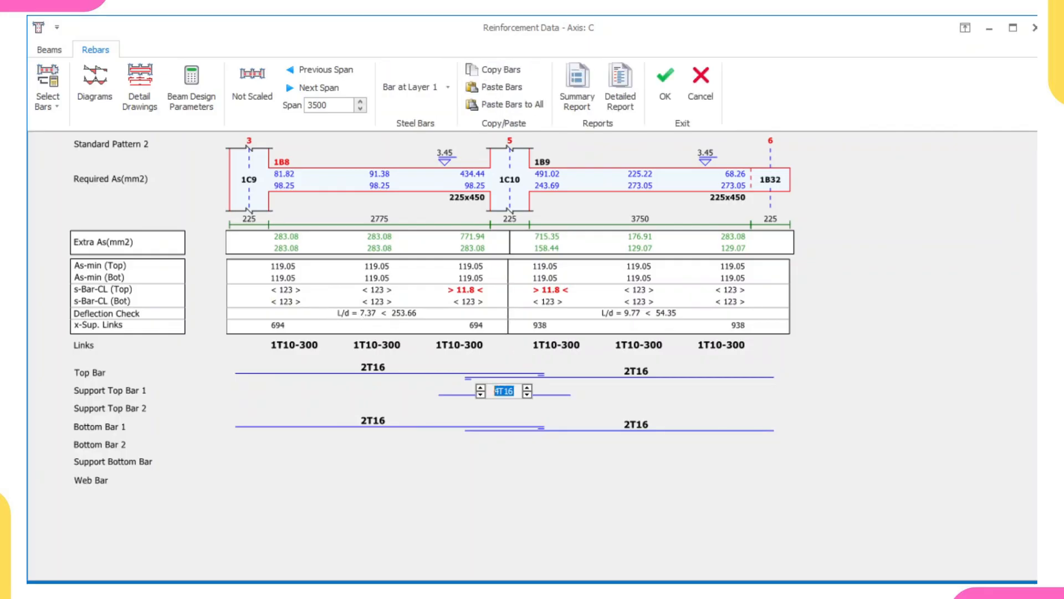
{"action": "left_click", "coordinate": [481, 395]}
{"action": "left_click", "coordinate": [480, 394]}
{"action": "left_click", "coordinate": [481, 395]}
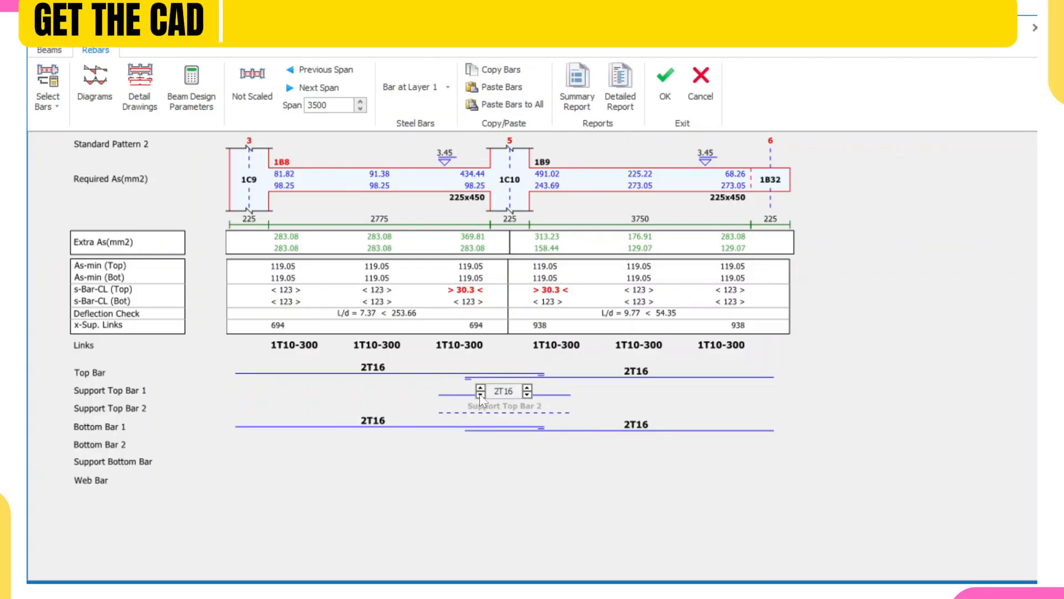
{"action": "left_click", "coordinate": [487, 447]}
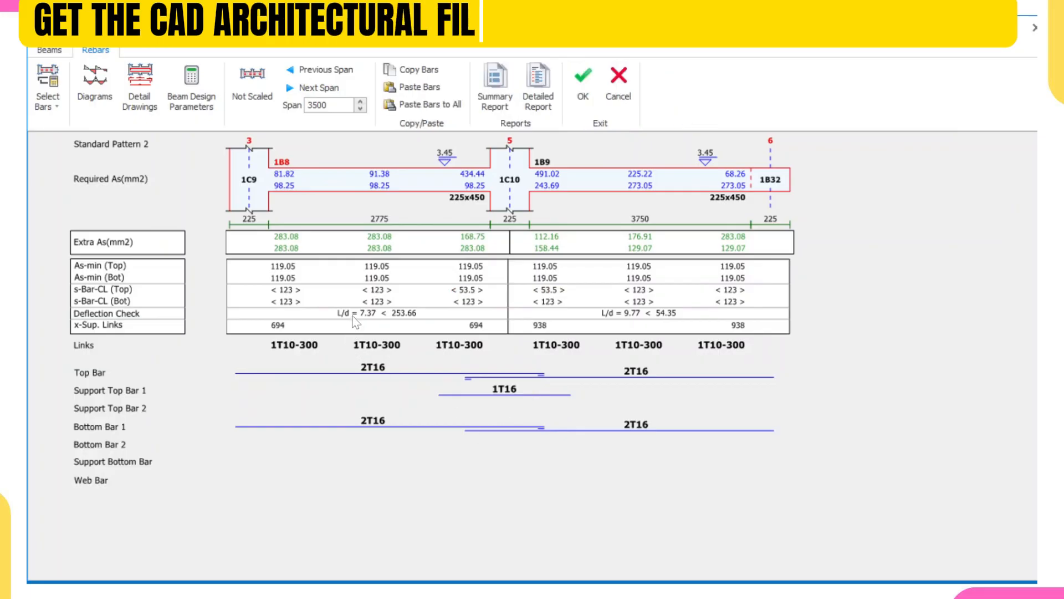
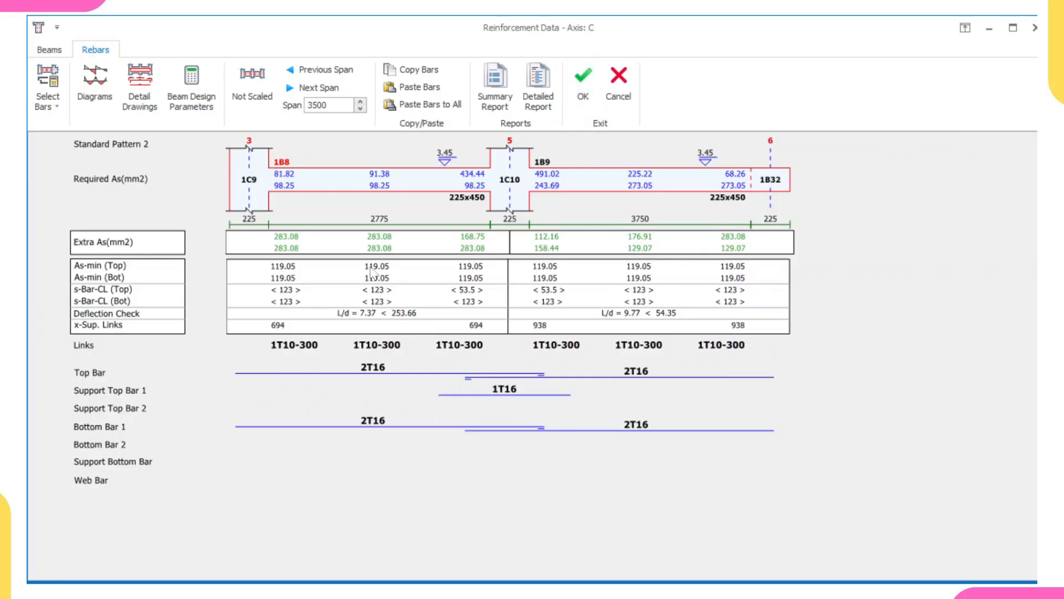
Accept the axis C reinforcement, then open beam 1B14's reinforcement data on axis D to review it and close it.
{"action": "left_click", "coordinate": [577, 84]}
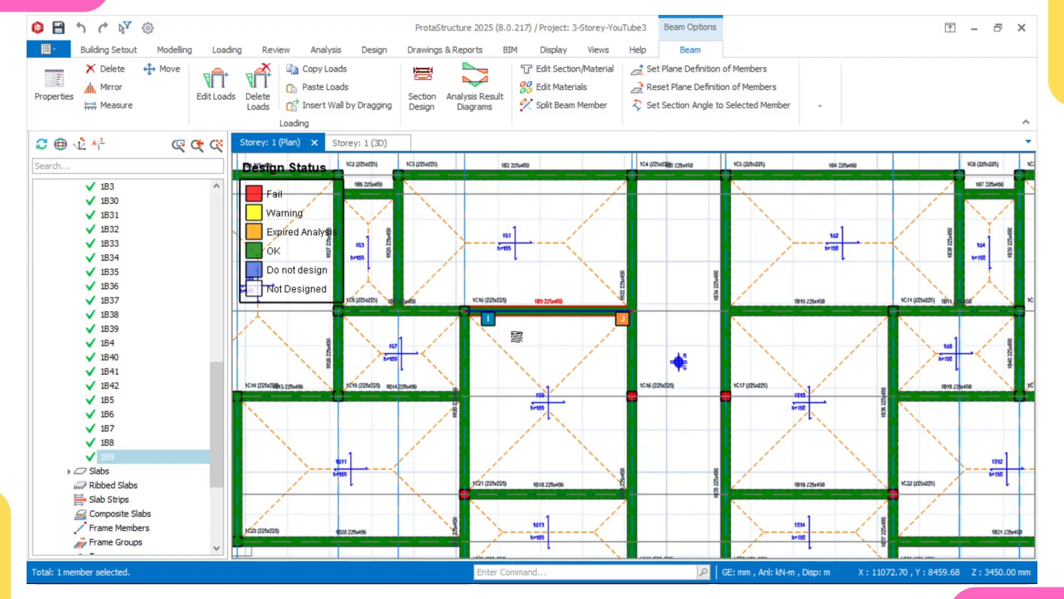
{"action": "middle_click_drag", "start_coordinate": [477, 383], "coordinate": [486, 353]}
{"action": "scroll", "coordinate": [487, 353], "scroll_direction": "down", "scroll_amount": 3}
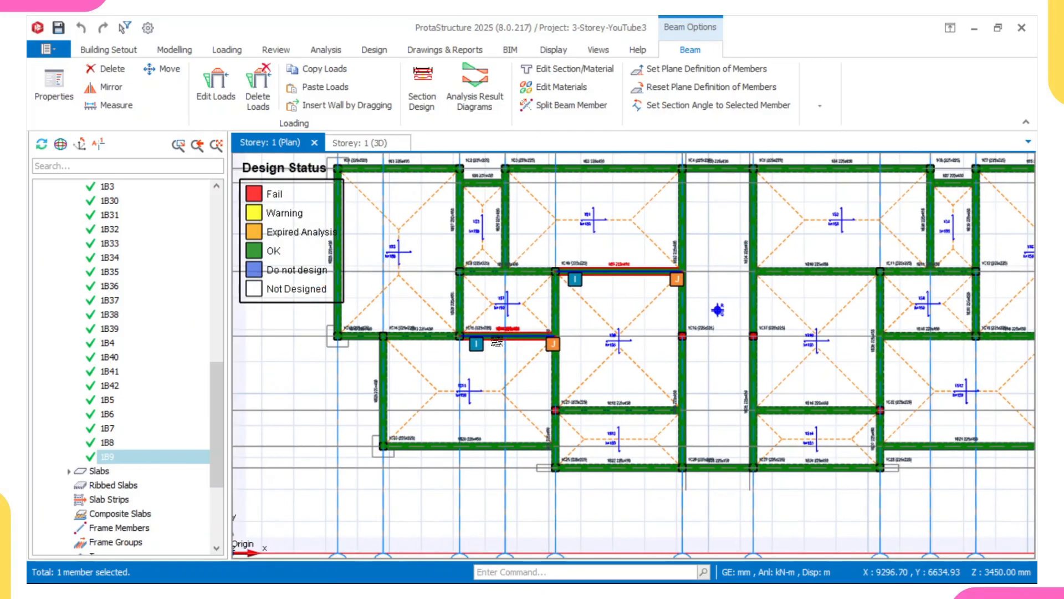
{"action": "scroll", "coordinate": [496, 341], "scroll_direction": "up", "scroll_amount": 4}
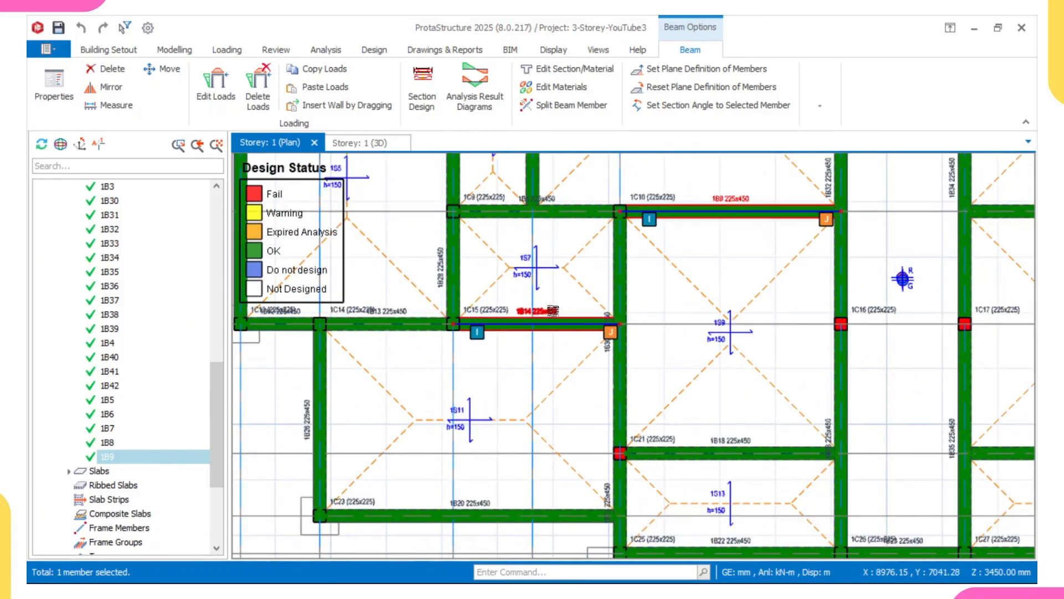
{"action": "left_click", "coordinate": [553, 311]}
{"action": "right_click", "coordinate": [552, 312]}
{"action": "left_click", "coordinate": [605, 386]}
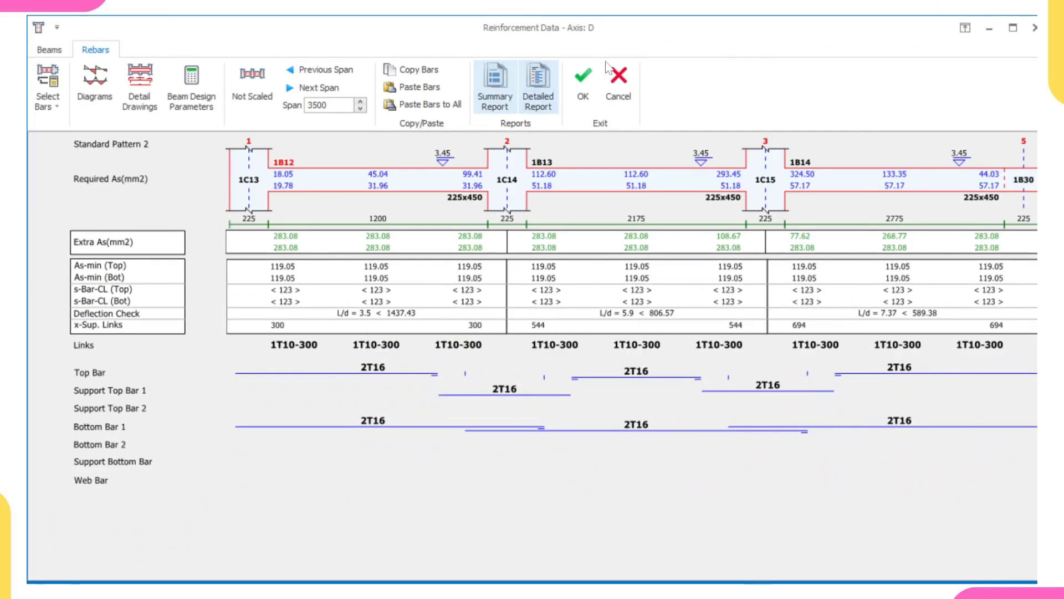
{"action": "left_click", "coordinate": [584, 83]}
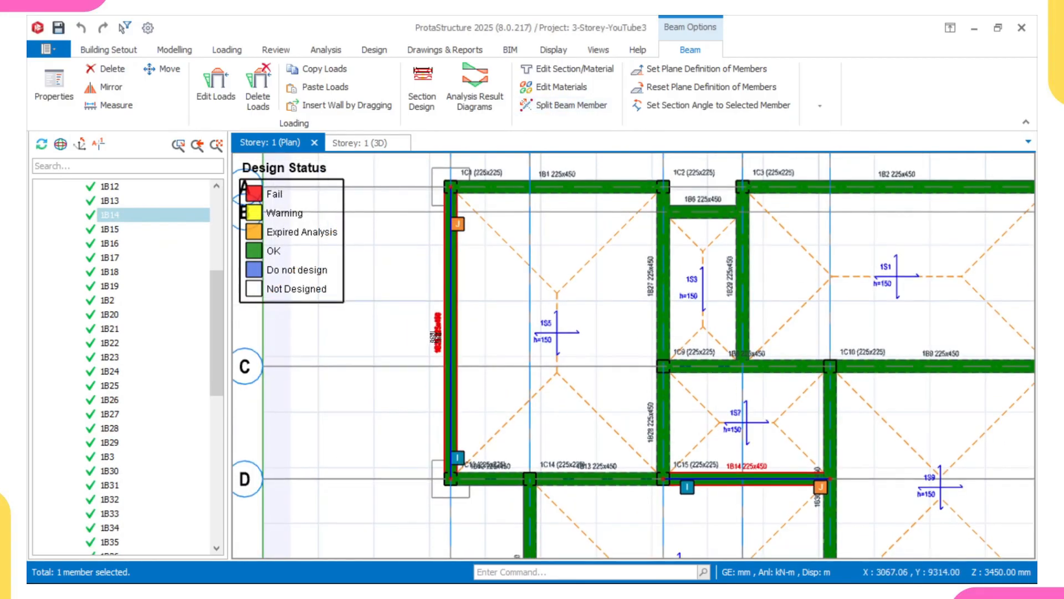
Open beam 1B25's reinforcement data, try its bottom bar at 2T16, then restore 3T16 and accept.
{"action": "right_click", "coordinate": [434, 339]}
{"action": "left_click", "coordinate": [476, 382]}
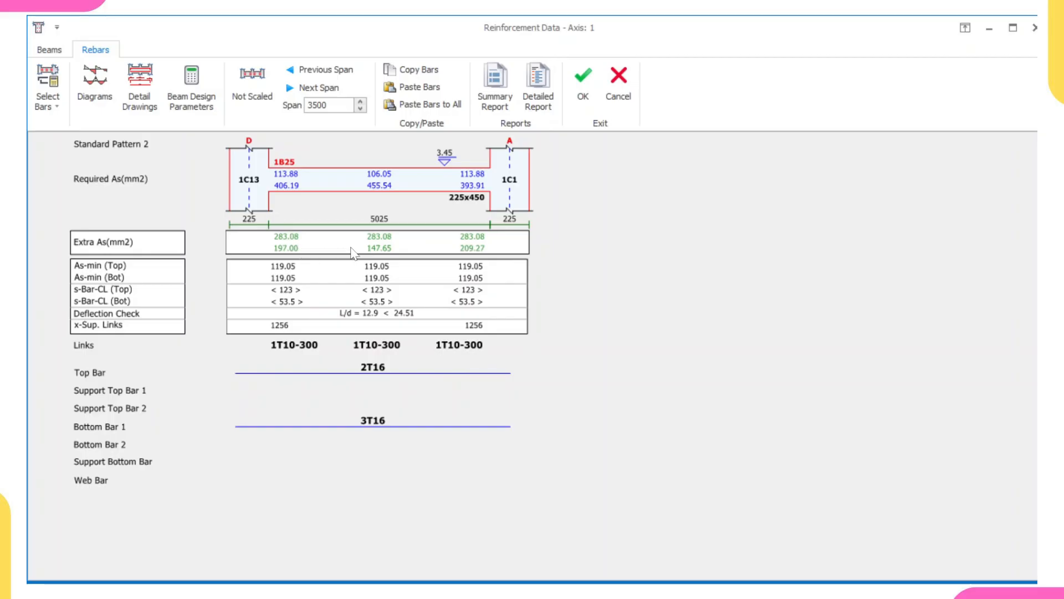
{"action": "left_click", "coordinate": [382, 424]}
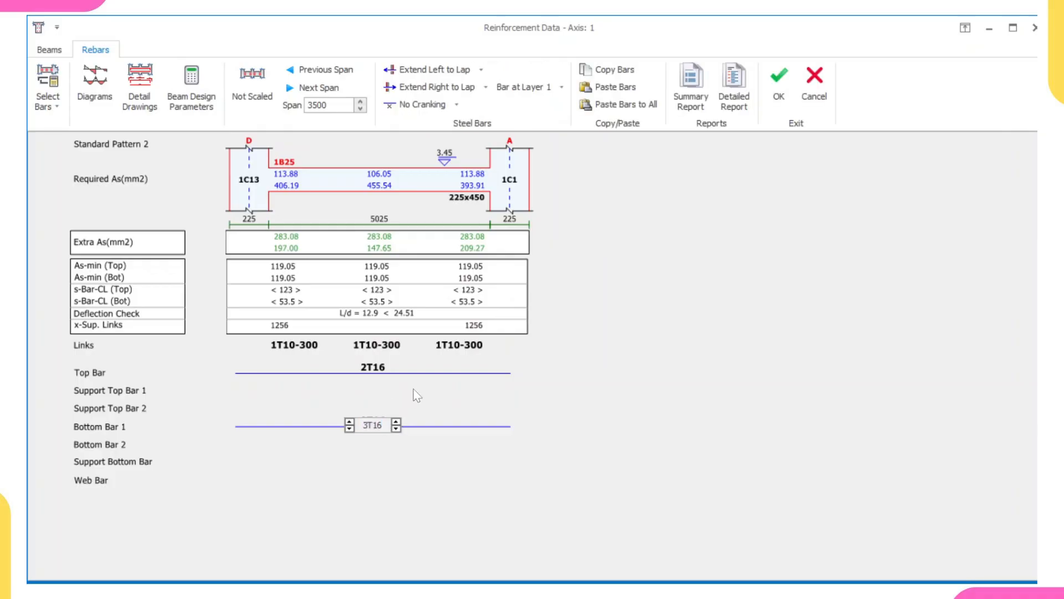
{"action": "left_click", "coordinate": [413, 395]}
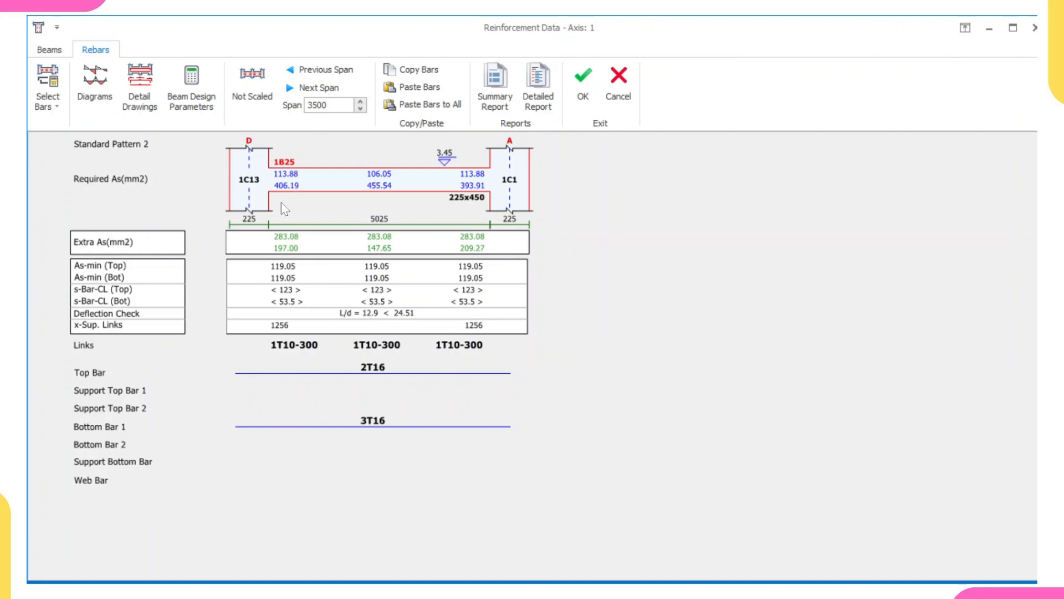
{"action": "left_click", "coordinate": [379, 428]}
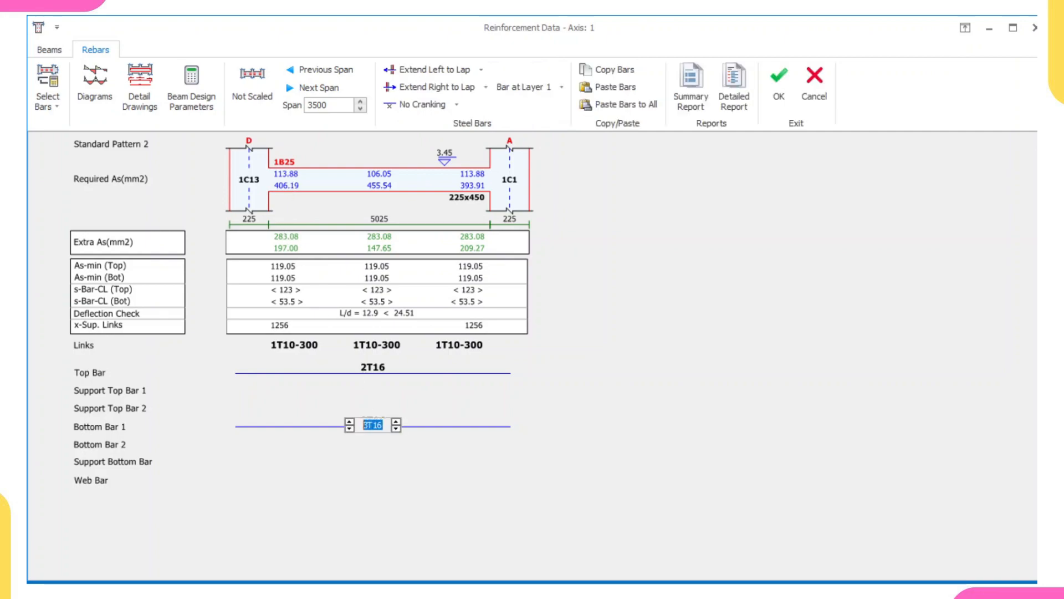
{"action": "left_click", "coordinate": [349, 429]}
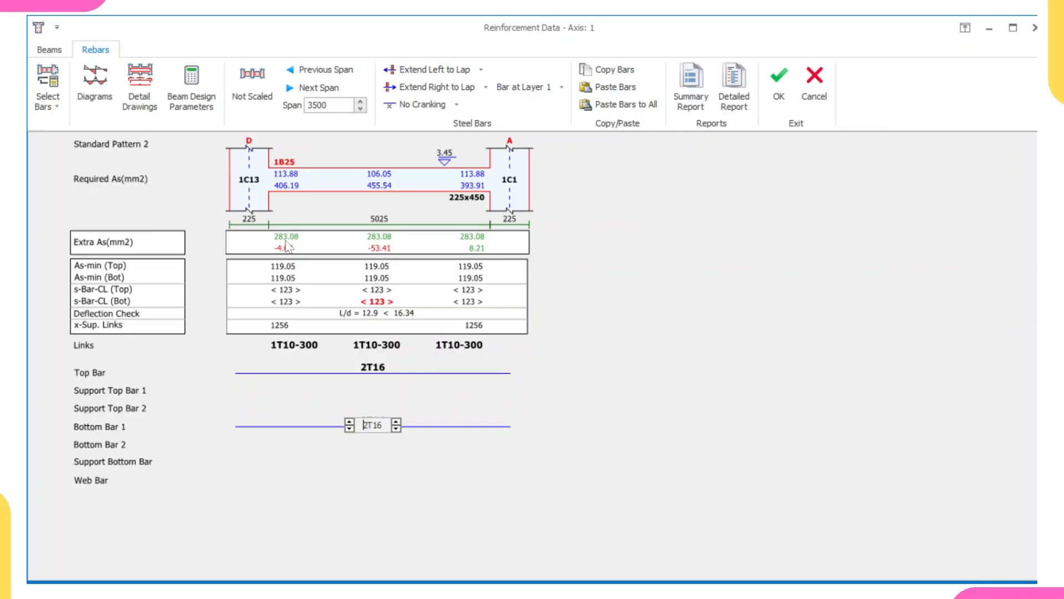
{"action": "left_click", "coordinate": [349, 423]}
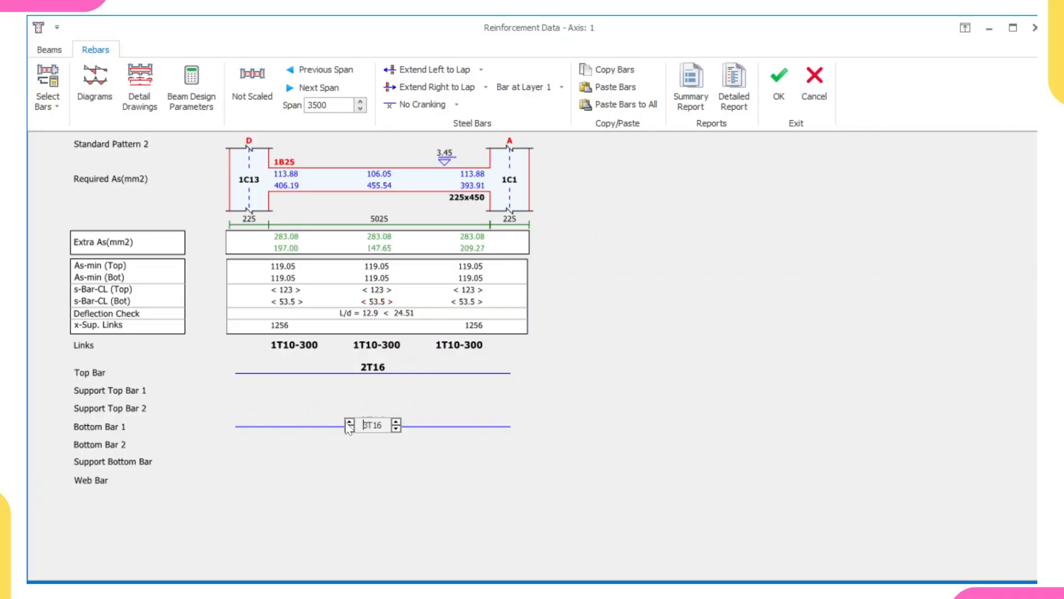
{"action": "left_click", "coordinate": [387, 384]}
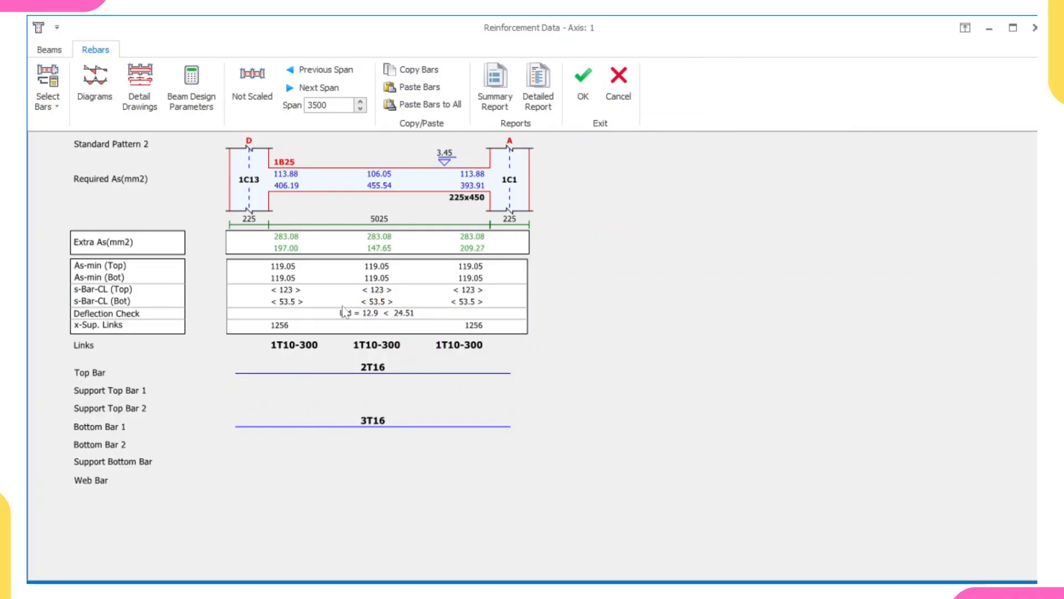
{"action": "left_click", "coordinate": [594, 87]}
Open beam 1B19's reinforcement data, set its bottom bar to 3T16, and accept the change.
{"action": "middle_click_drag", "start_coordinate": [545, 225], "coordinate": [523, 226]}
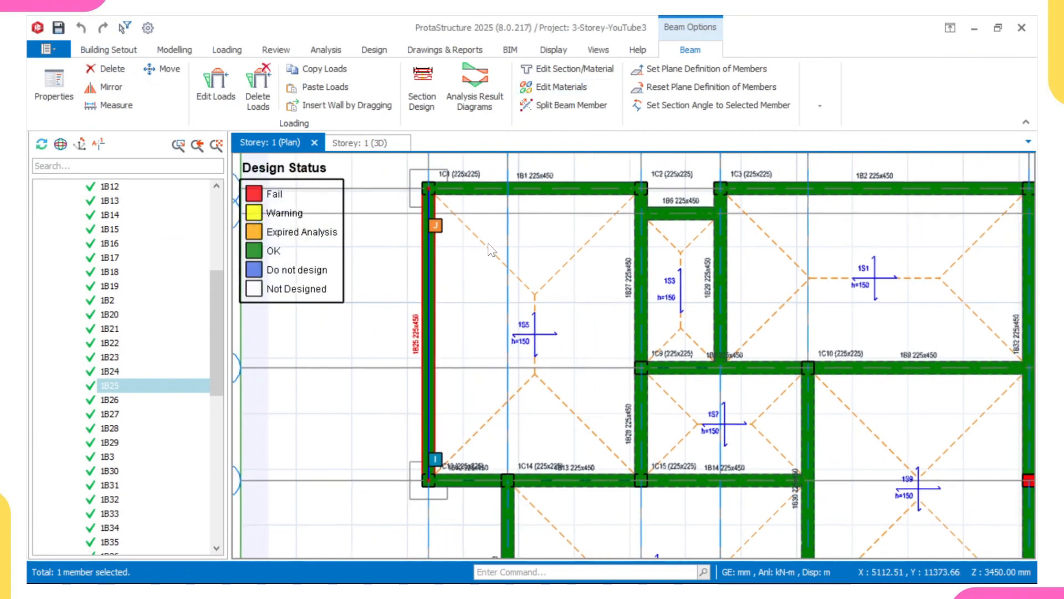
{"action": "key", "text": "Escape"}
{"action": "scroll", "coordinate": [503, 286], "scroll_direction": "down", "scroll_amount": 3}
{"action": "scroll", "coordinate": [633, 405], "scroll_direction": "up", "scroll_amount": 6}
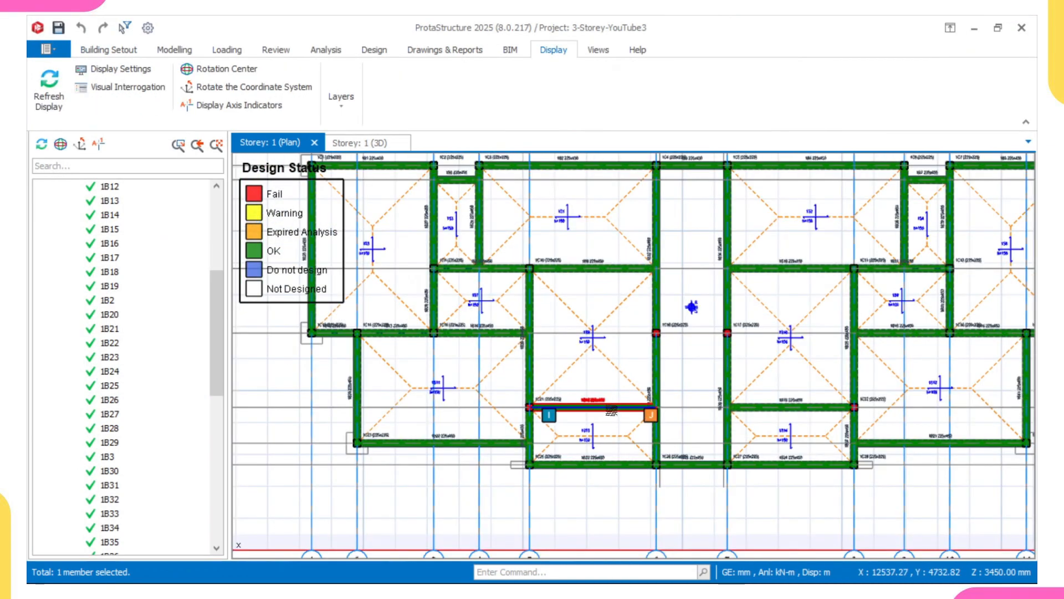
{"action": "scroll", "coordinate": [521, 409], "scroll_direction": "down", "scroll_amount": 6}
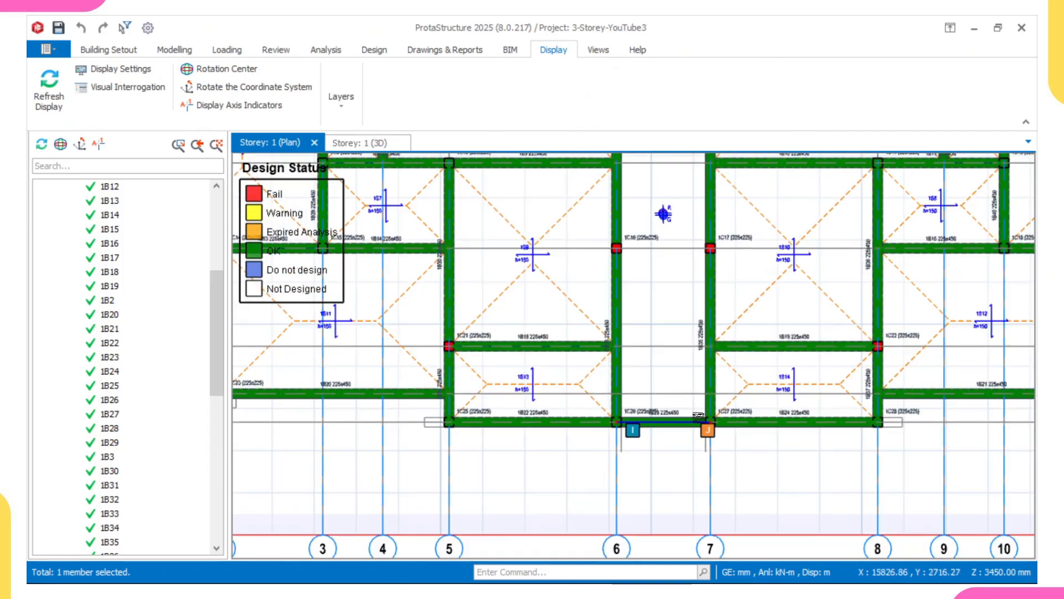
{"action": "scroll", "coordinate": [616, 316], "scroll_direction": "up", "scroll_amount": 2}
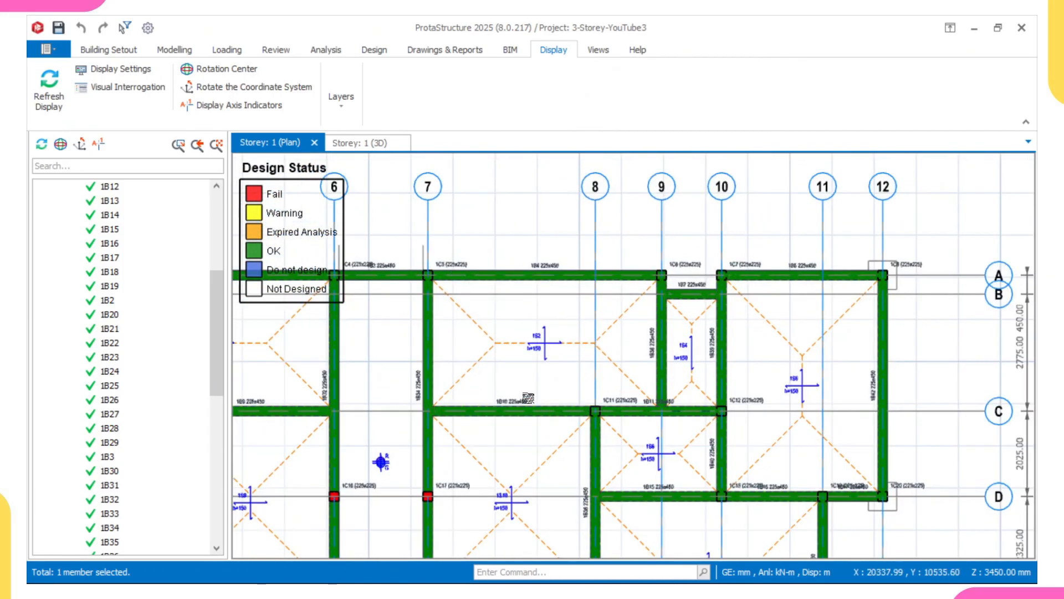
{"action": "scroll", "coordinate": [570, 430], "scroll_direction": "down", "scroll_amount": 1}
{"action": "middle_click_drag", "start_coordinate": [634, 445], "coordinate": [581, 304]}
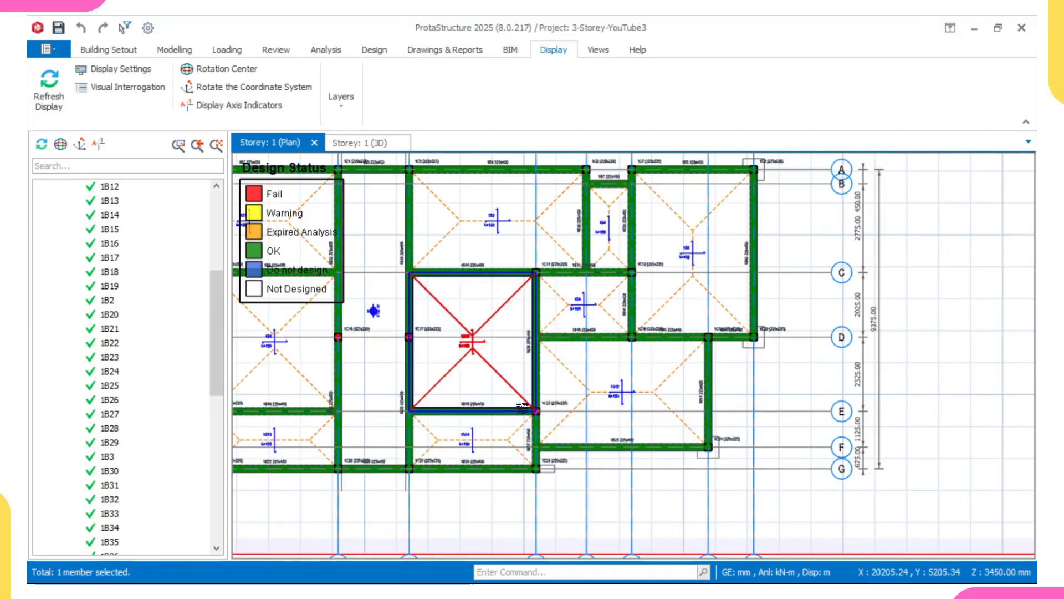
{"action": "scroll", "coordinate": [477, 373], "scroll_direction": "up", "scroll_amount": 3}
{"action": "left_click", "coordinate": [473, 432]}
{"action": "right_click", "coordinate": [473, 432]}
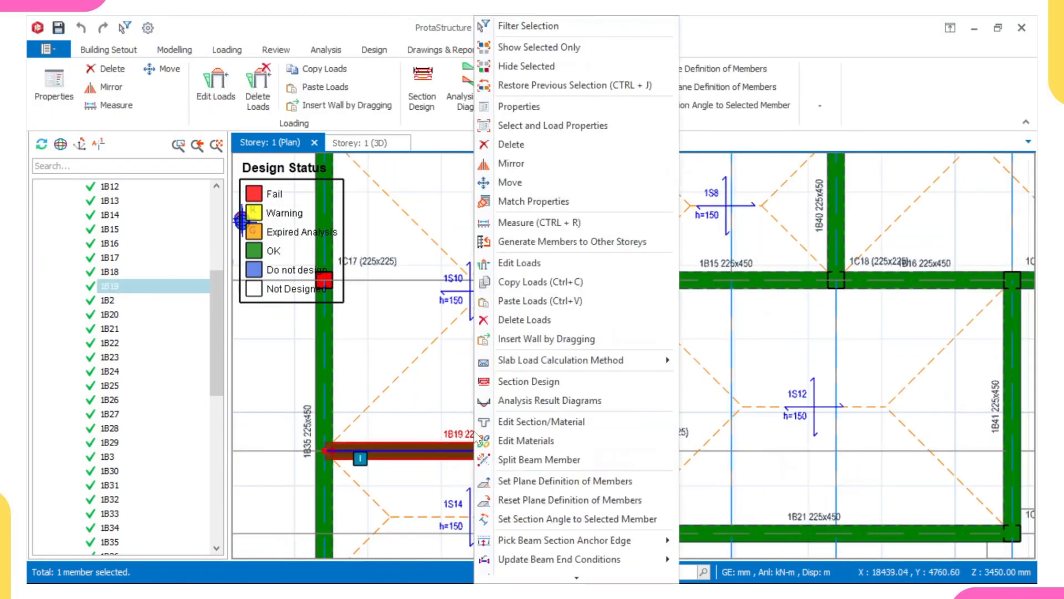
{"action": "left_click", "coordinate": [528, 378]}
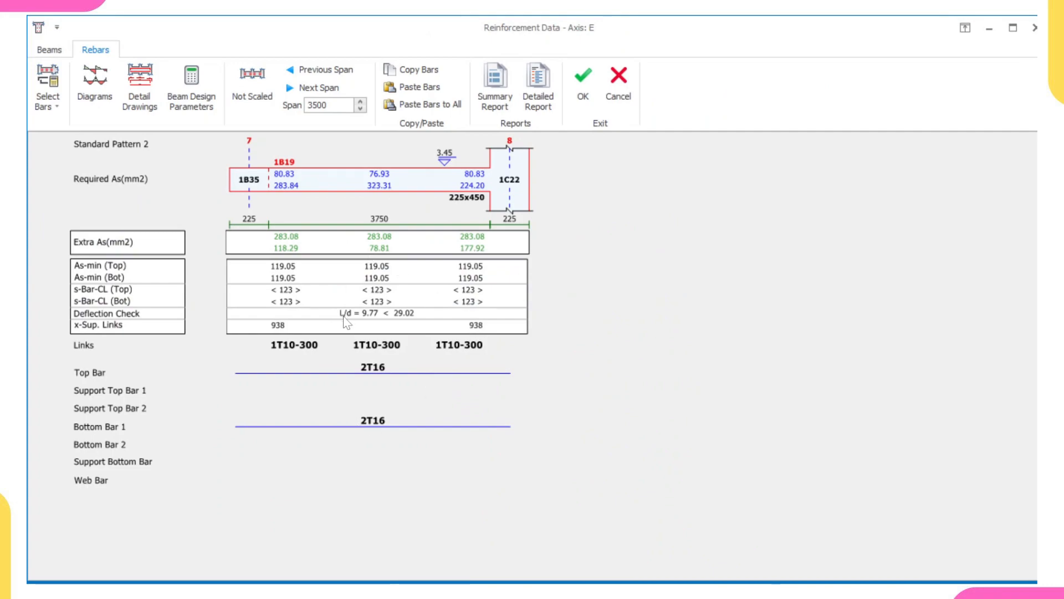
{"action": "left_click", "coordinate": [363, 421]}
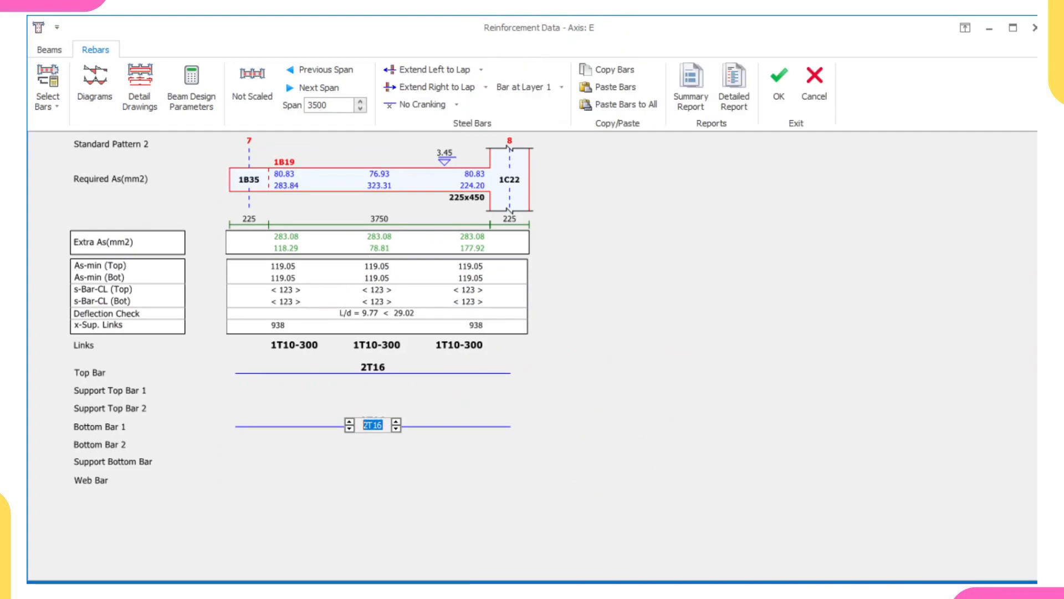
{"action": "left_click", "coordinate": [354, 421]}
{"action": "left_click", "coordinate": [402, 415]}
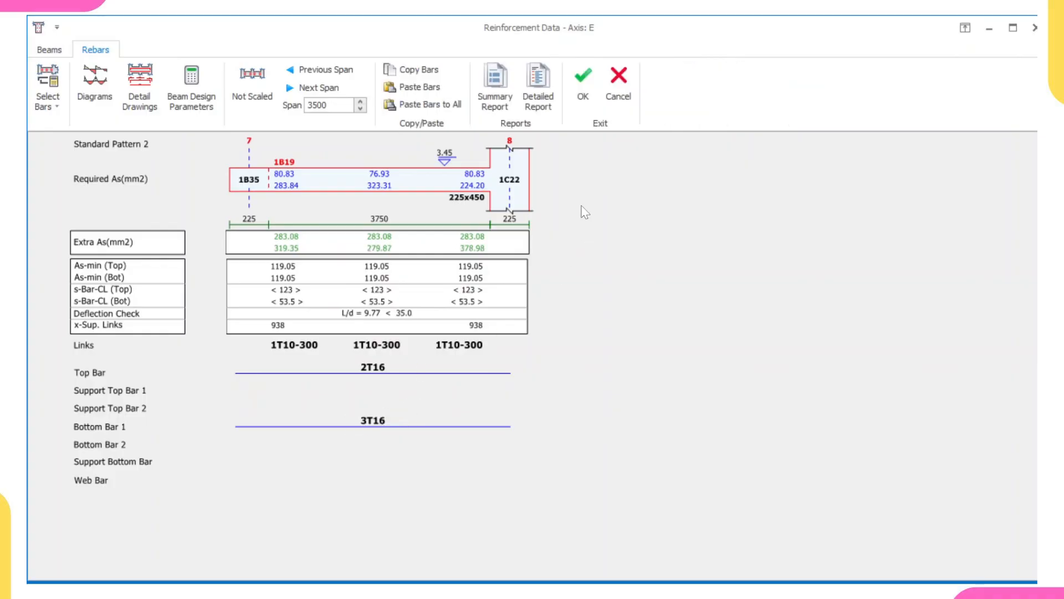
{"action": "left_click", "coordinate": [585, 80]}
Open the section design of column 1C16 and run its interactive design.
{"action": "scroll", "coordinate": [530, 234], "scroll_direction": "down", "scroll_amount": 3}
{"action": "middle_click_drag", "start_coordinate": [527, 341], "coordinate": [647, 249]}
{"action": "middle_click_drag", "start_coordinate": [545, 306], "coordinate": [562, 381]}
{"action": "key", "text": "Escape"}
{"action": "middle_click_drag", "start_coordinate": [517, 244], "coordinate": [491, 324]}
{"action": "scroll", "coordinate": [467, 289], "scroll_direction": "up", "scroll_amount": 2}
{"action": "scroll", "coordinate": [491, 322], "scroll_direction": "up", "scroll_amount": 4}
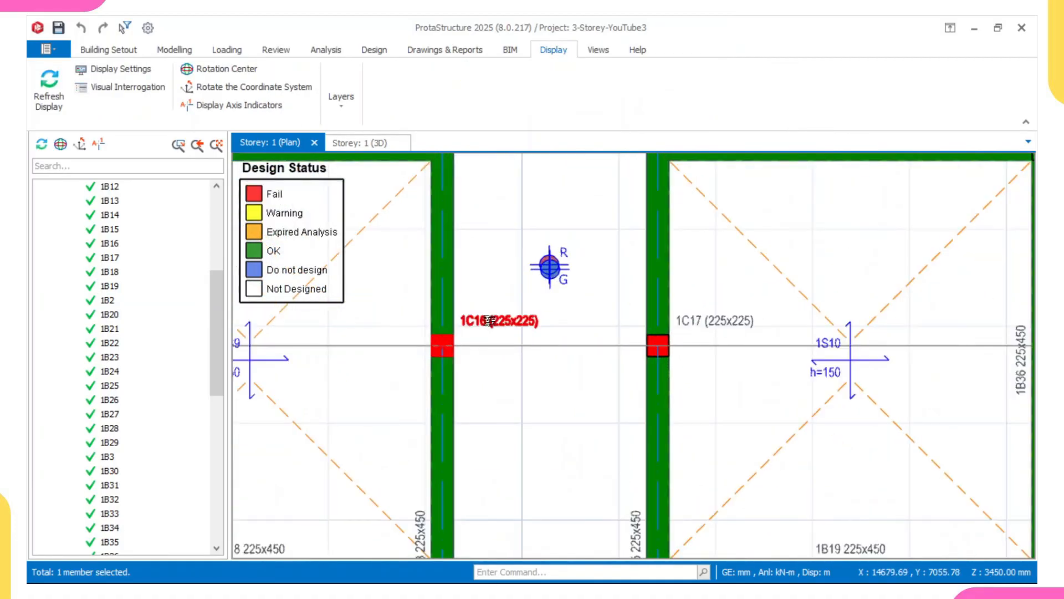
{"action": "left_click", "coordinate": [489, 320]}
{"action": "right_click", "coordinate": [489, 320]}
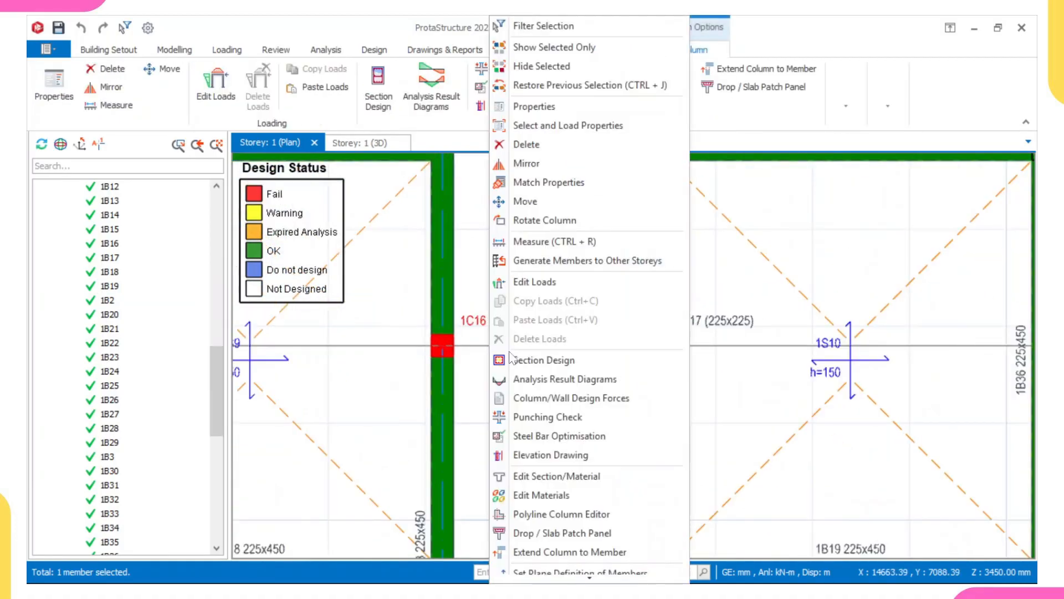
{"action": "left_click", "coordinate": [541, 361]}
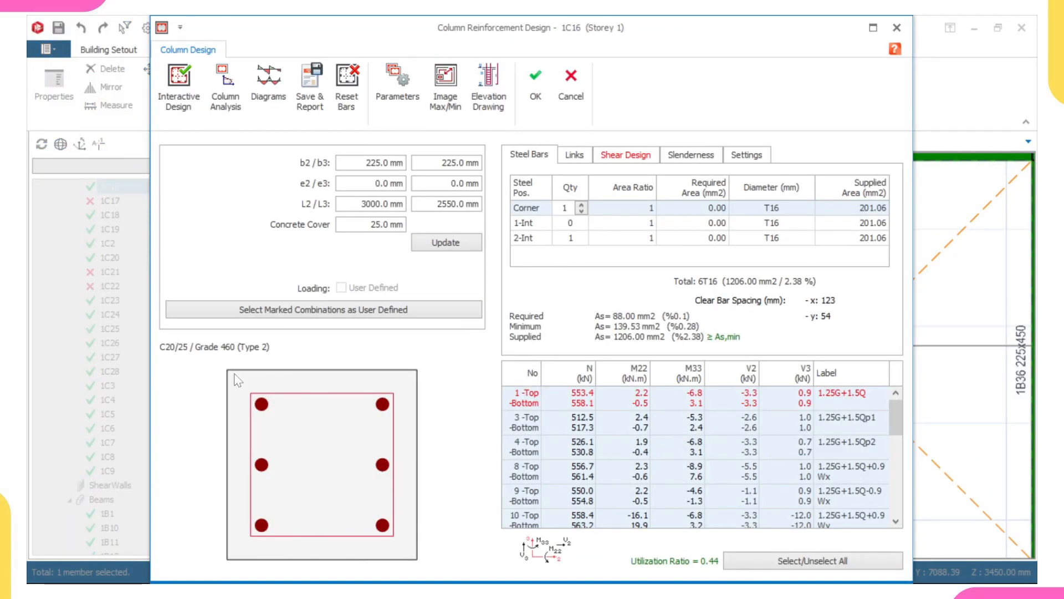
{"action": "left_click", "coordinate": [192, 71]}
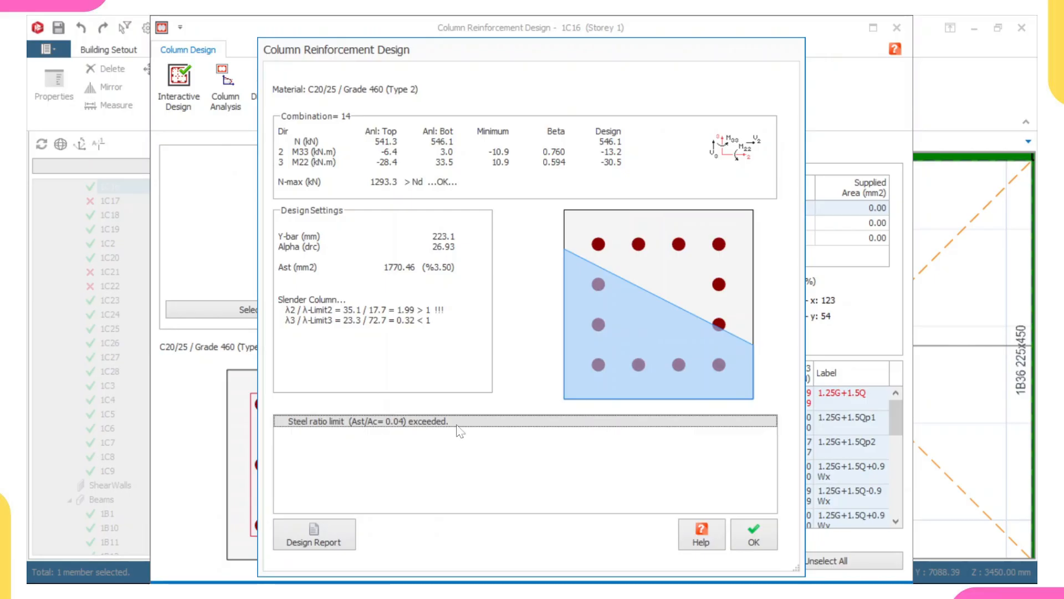
{"action": "left_click", "coordinate": [745, 530]}
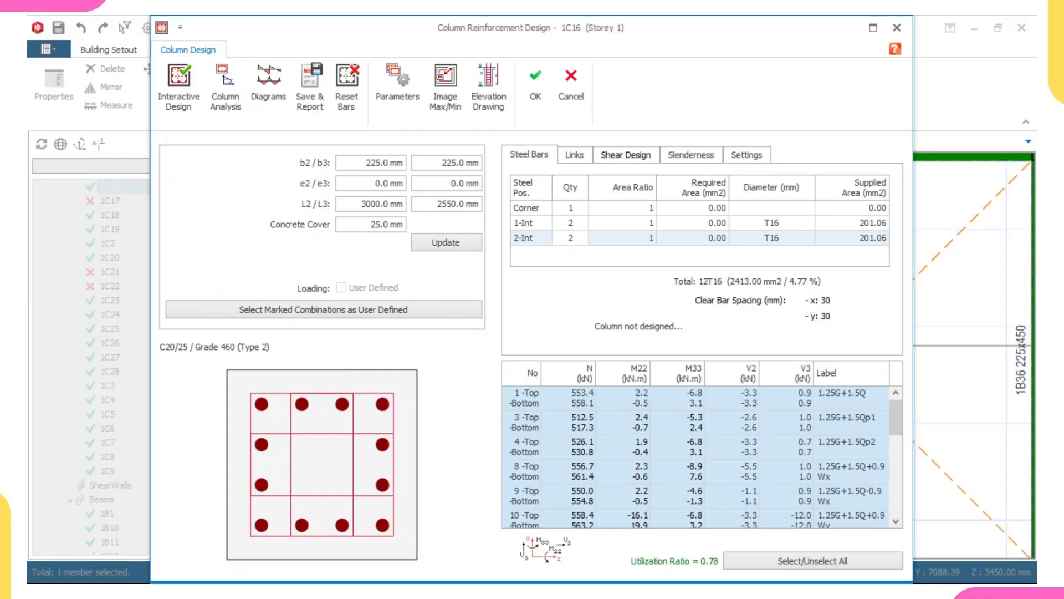
Set column 1C16's b3 dimension to 300 mm, update the section, and rerun interactive design.
{"action": "left_click_drag", "start_coordinate": [442, 162], "coordinate": [480, 162]}
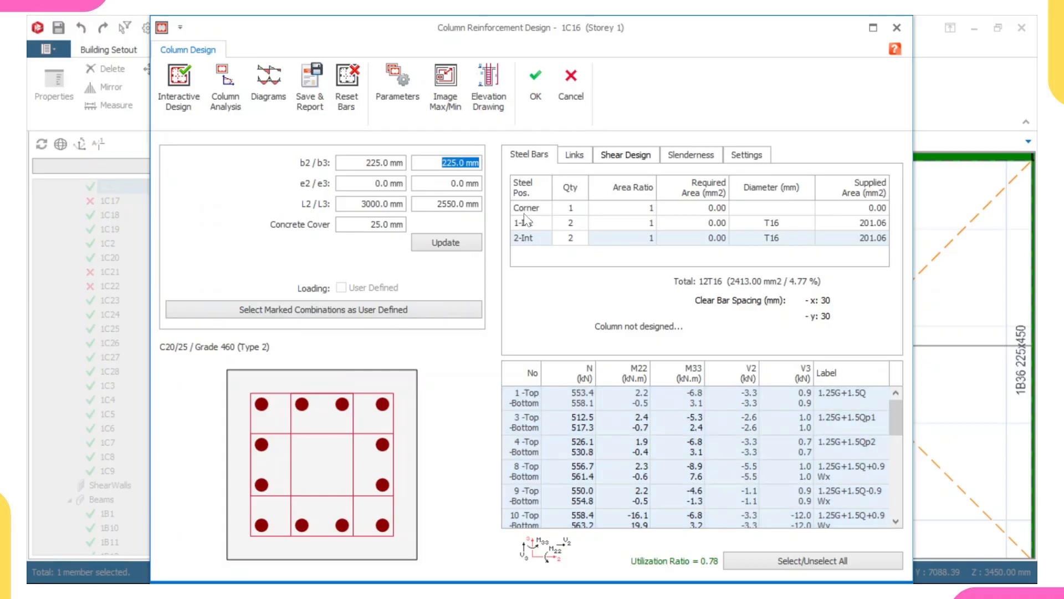
{"action": "type", "text": "300"}
{"action": "left_click", "coordinate": [473, 249]}
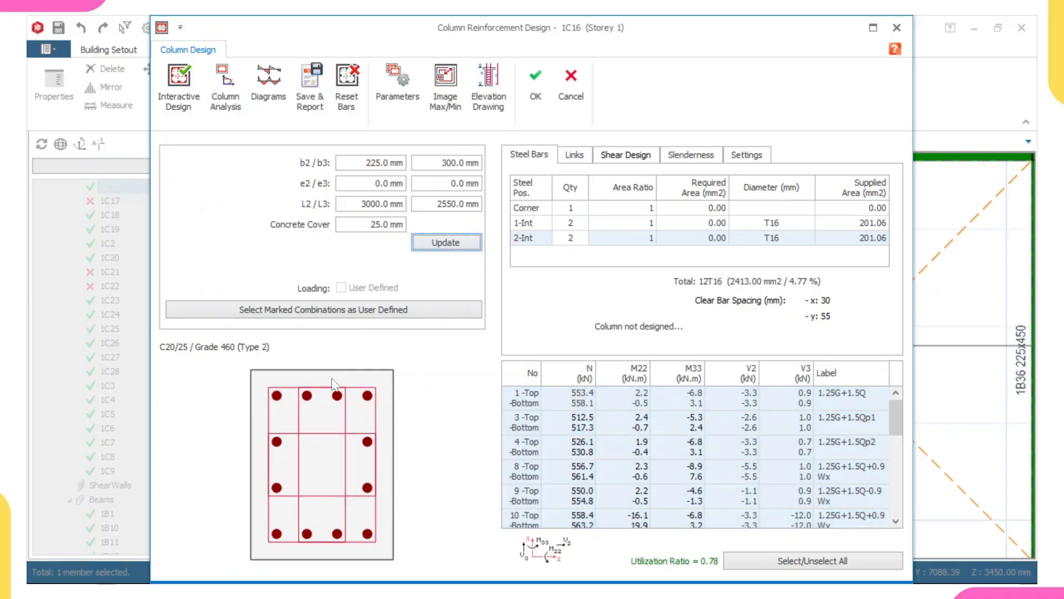
{"action": "left_click", "coordinate": [174, 91]}
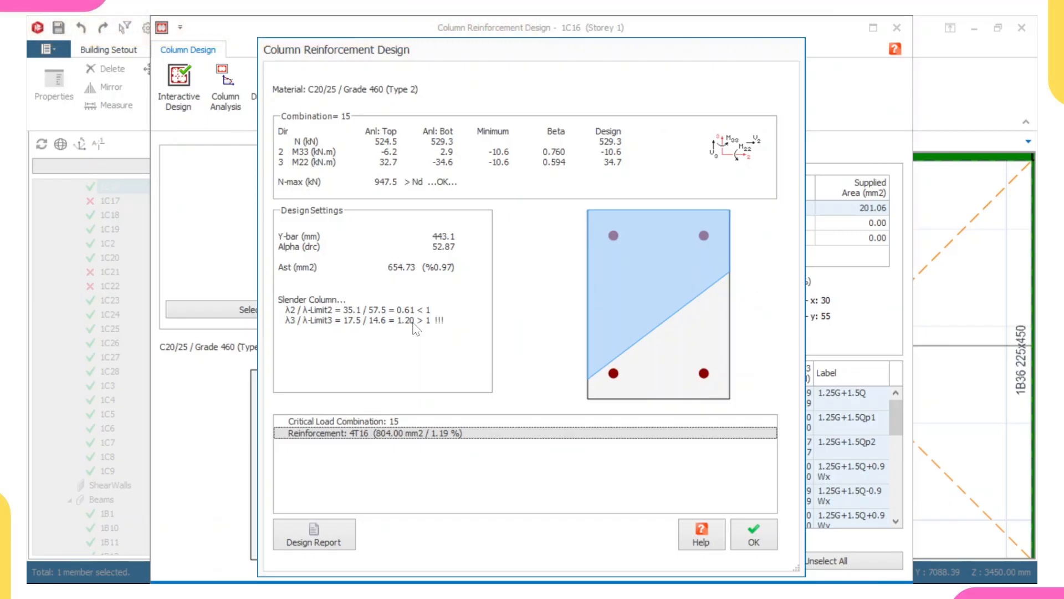
{"action": "left_click", "coordinate": [749, 535]}
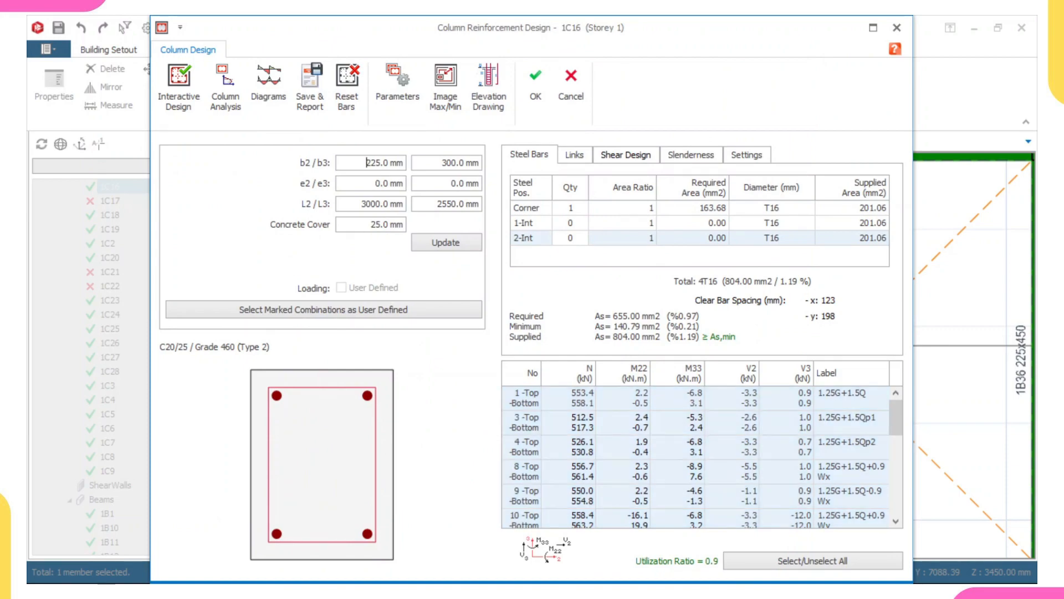
Set column 1C16's section to 300 mm by 500 mm and update it.
{"action": "left_click_drag", "start_coordinate": [366, 162], "coordinate": [391, 163]}
{"action": "type", "text": "300"}
{"action": "key", "text": "Tab"}
{"action": "type", "text": "8"}
{"action": "key", "text": "BackSpace"}
{"action": "type", "text": "0"}
{"action": "key", "text": "BackSpace"}
{"action": "type", "text": "500"}
{"action": "left_click", "coordinate": [429, 242]}
Reset the column bars and rerun interactive design for column 1C16.
{"action": "left_click", "coordinate": [354, 92]}
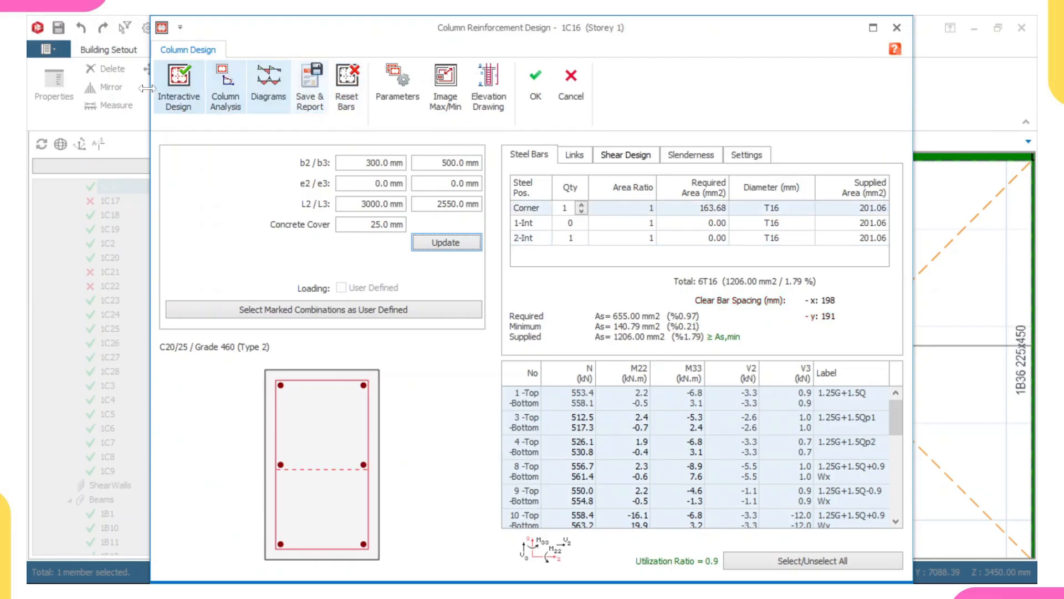
{"action": "left_click", "coordinate": [185, 81]}
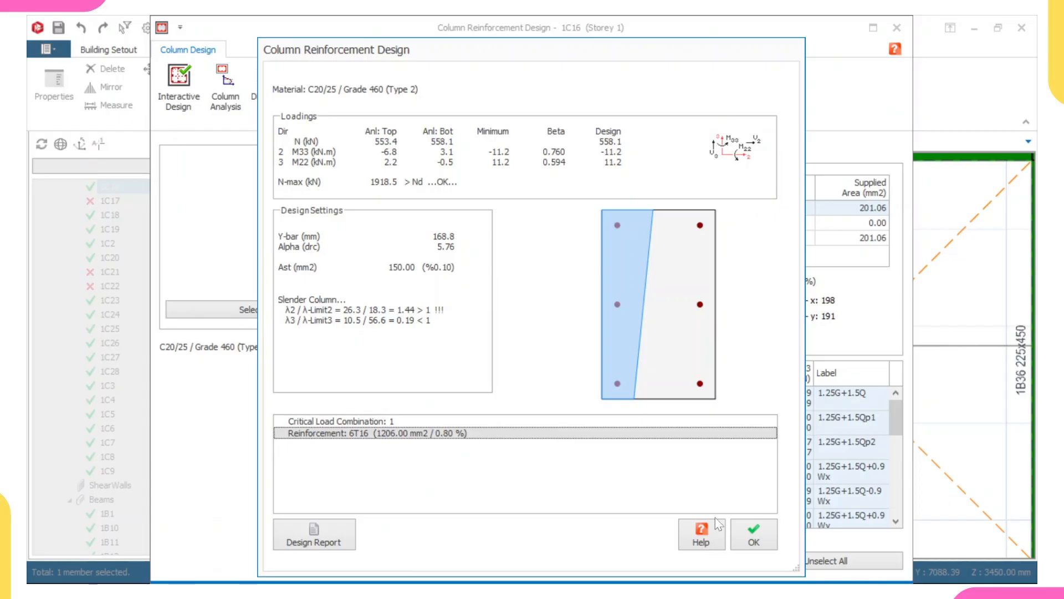
{"action": "left_click", "coordinate": [753, 535]}
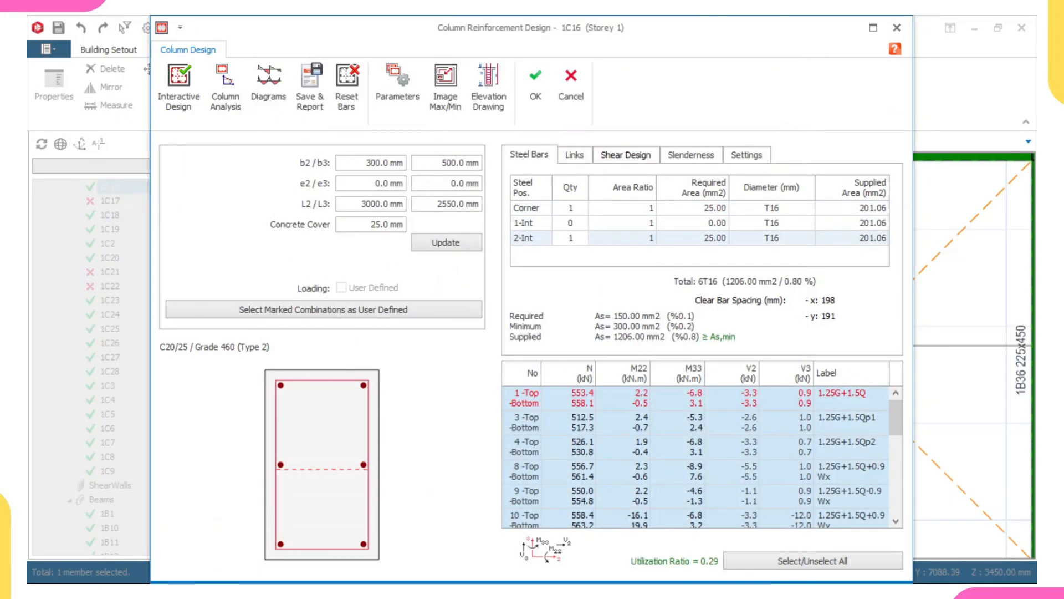
Set column 1C16's b2 dimension to 500 mm, update the section, reset the bars and rerun interactive design.
{"action": "left_click_drag", "start_coordinate": [366, 162], "coordinate": [400, 162]}
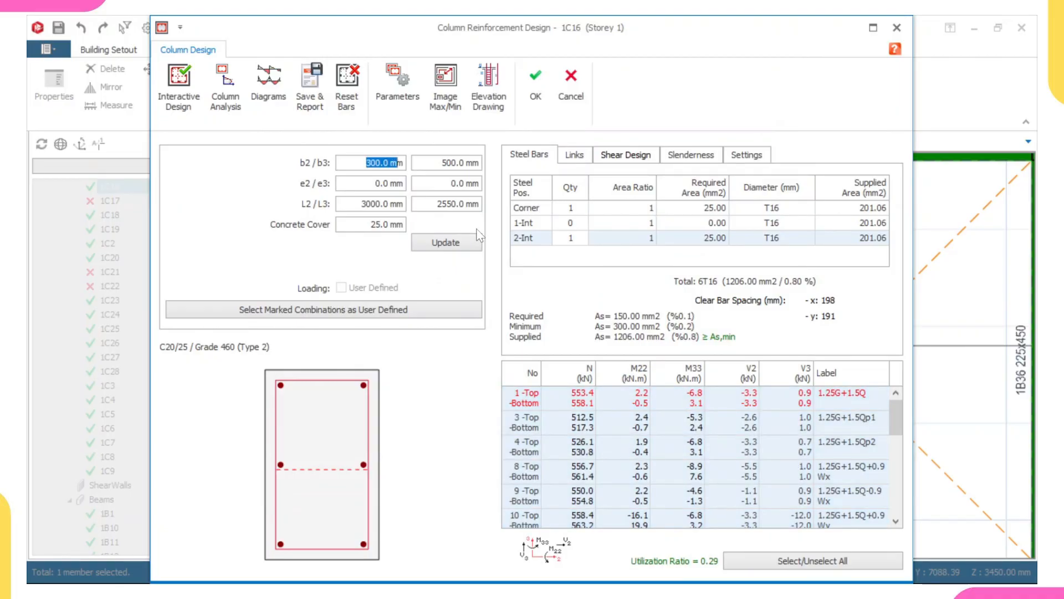
{"action": "type", "text": "5.0 m"}
{"action": "type", "text": "00"}
{"action": "left_click", "coordinate": [451, 242]}
{"action": "left_click", "coordinate": [335, 90]}
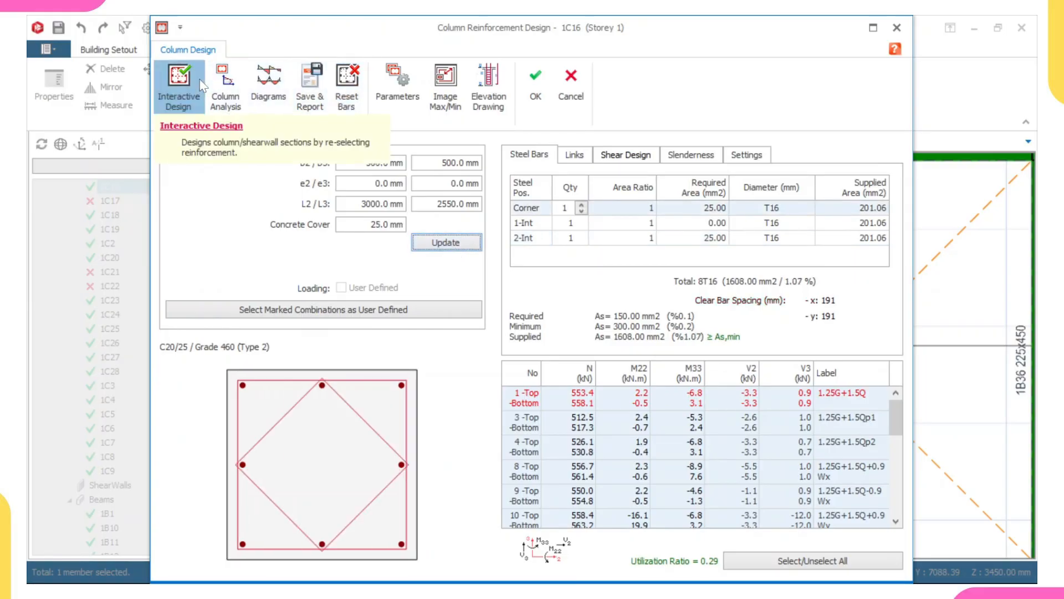
{"action": "left_click", "coordinate": [179, 83]}
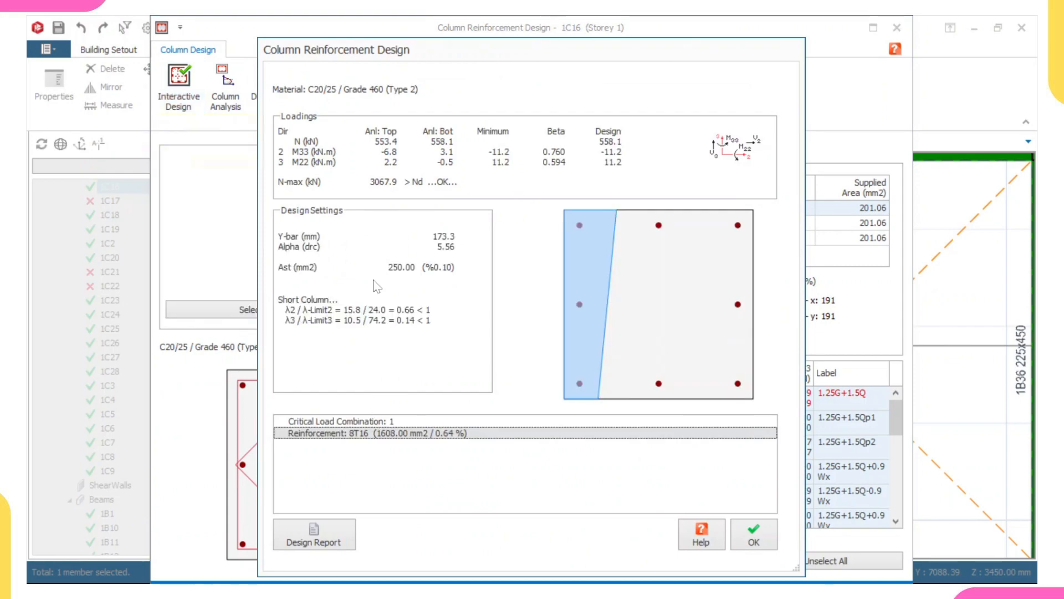
{"action": "left_click", "coordinate": [744, 538]}
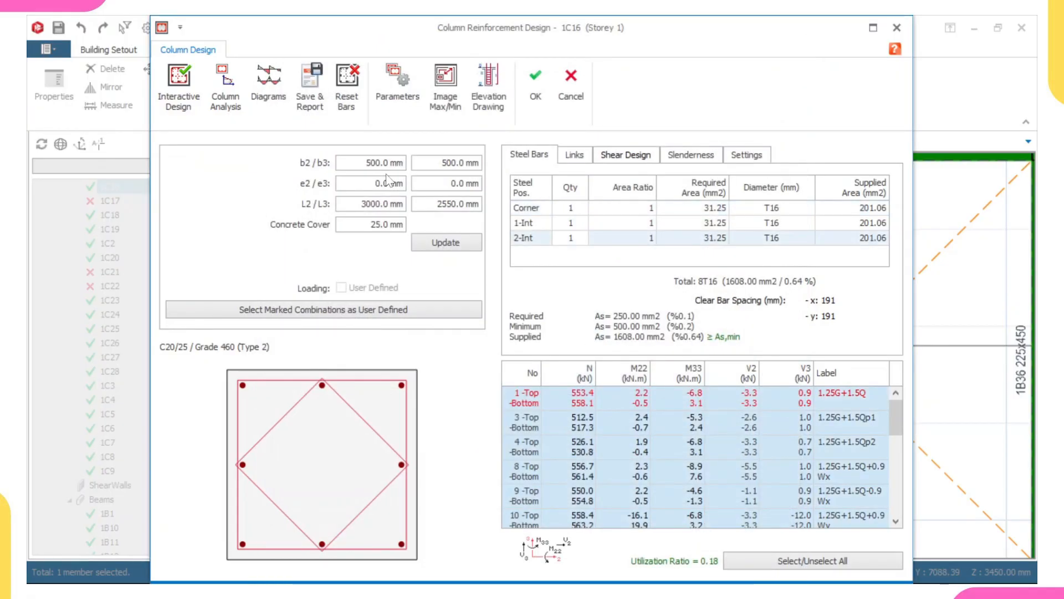
Set column 1C16's section to 250 mm by 300 mm, update it, reset the bars and rerun interactive design.
{"action": "double_click", "coordinate": [449, 162]}
{"action": "type", "text": "300"}
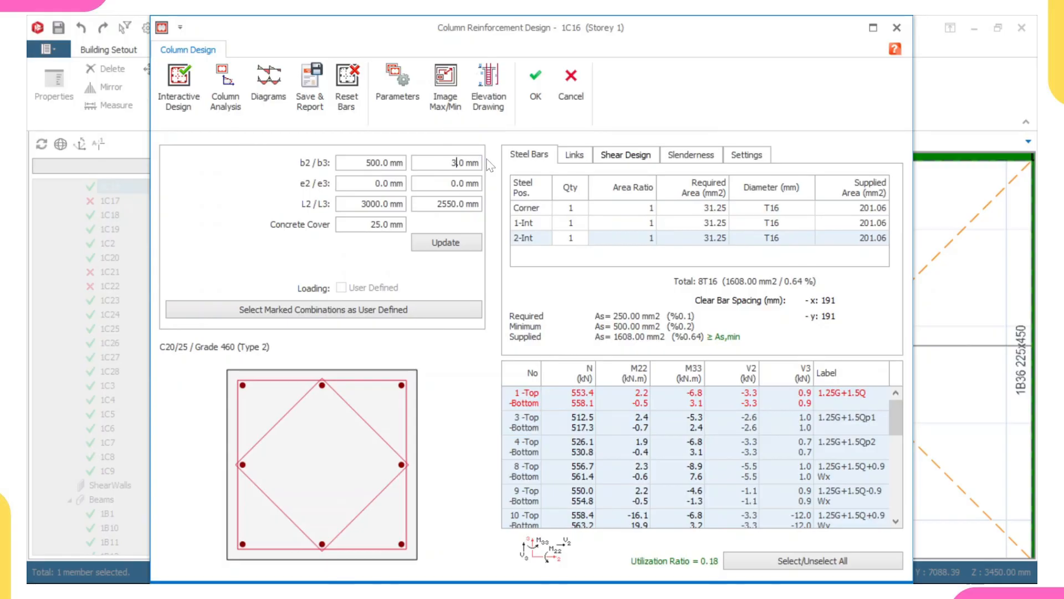
{"action": "double_click", "coordinate": [388, 163]}
{"action": "type", "text": "250"}
{"action": "left_click", "coordinate": [420, 249]}
{"action": "left_click", "coordinate": [347, 85]}
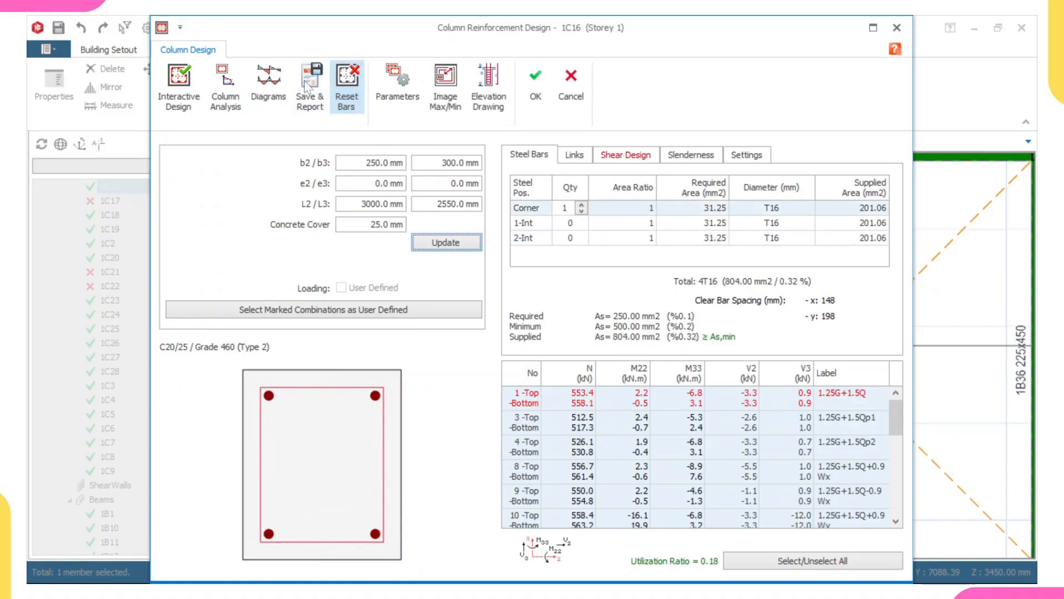
{"action": "left_click", "coordinate": [188, 86]}
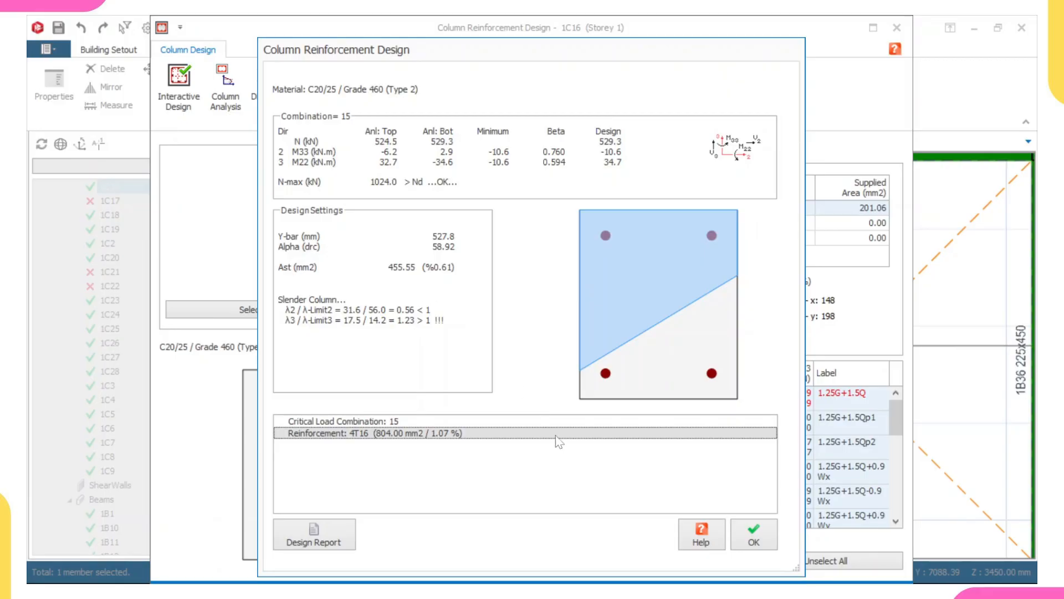
{"action": "left_click", "coordinate": [754, 534]}
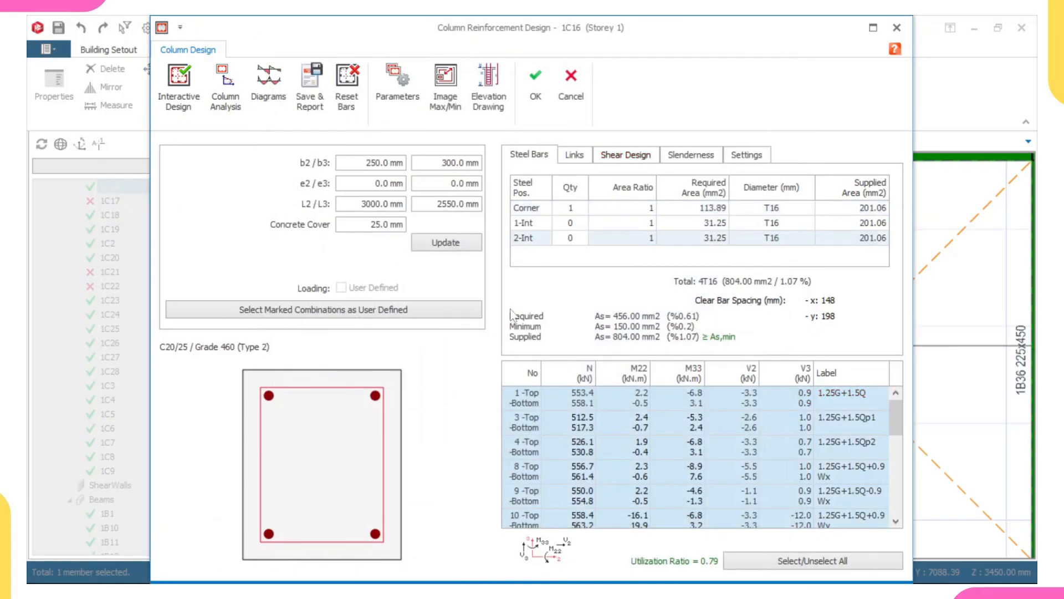
Set column 1C16's b2 dimension to 225 mm, update the section and rerun interactive design.
{"action": "left_click_drag", "start_coordinate": [366, 163], "coordinate": [407, 163]}
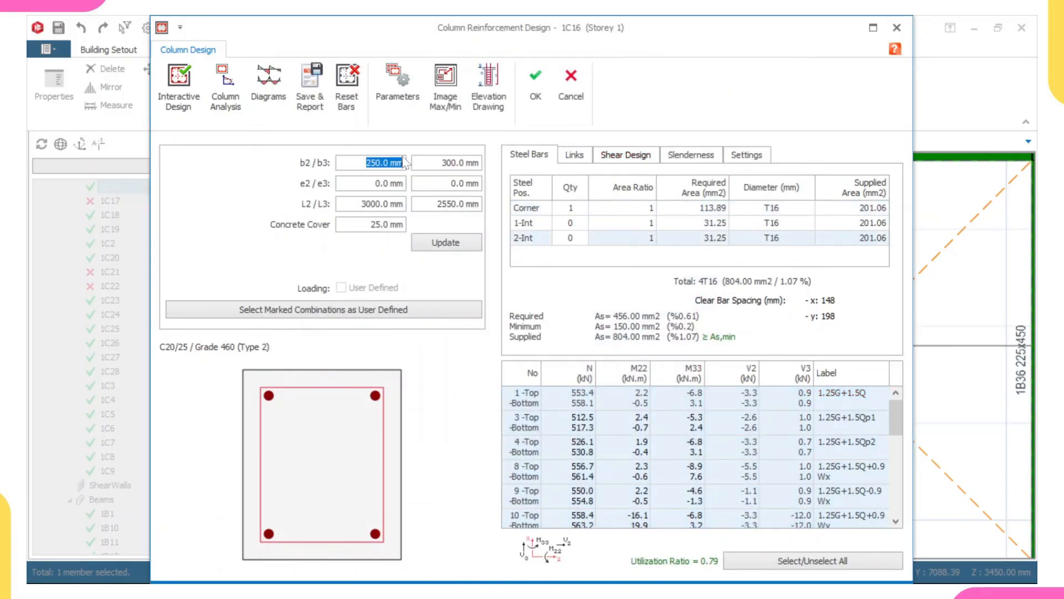
{"action": "type", "text": "225"}
{"action": "left_click", "coordinate": [438, 244]}
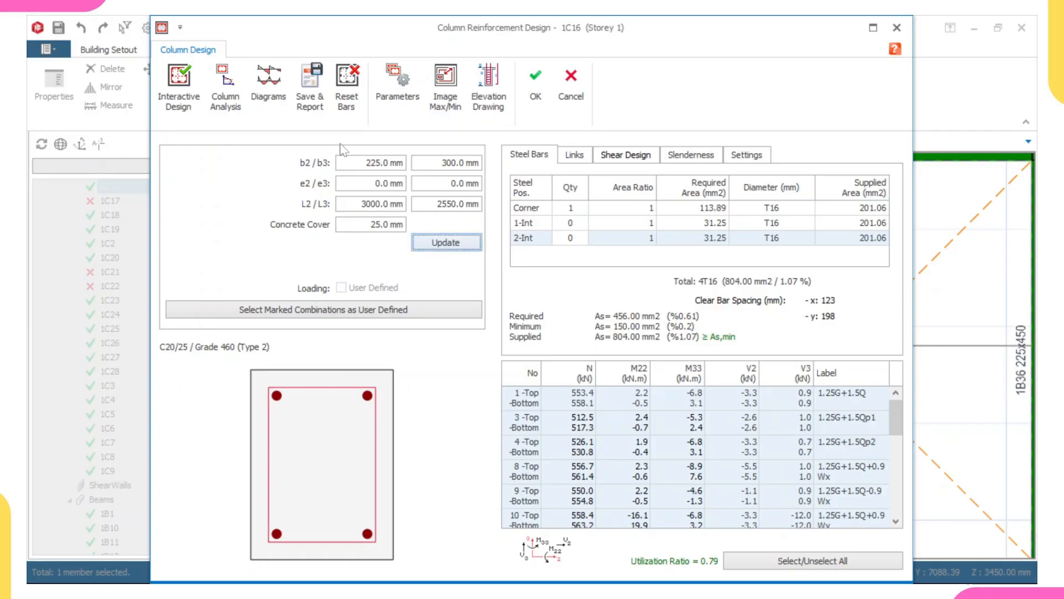
{"action": "left_click", "coordinate": [194, 106]}
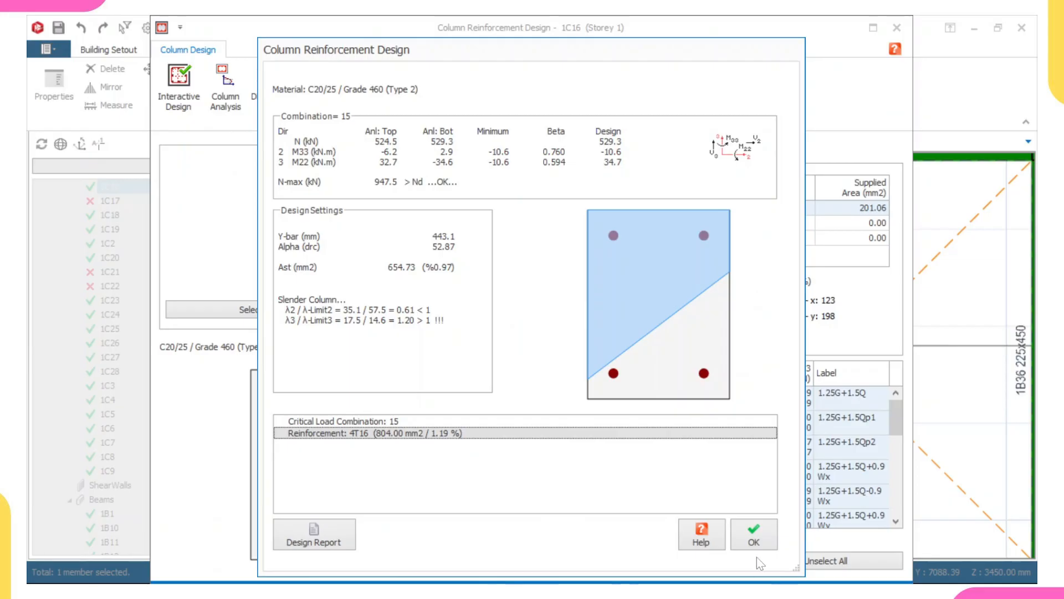
{"action": "left_click", "coordinate": [750, 543]}
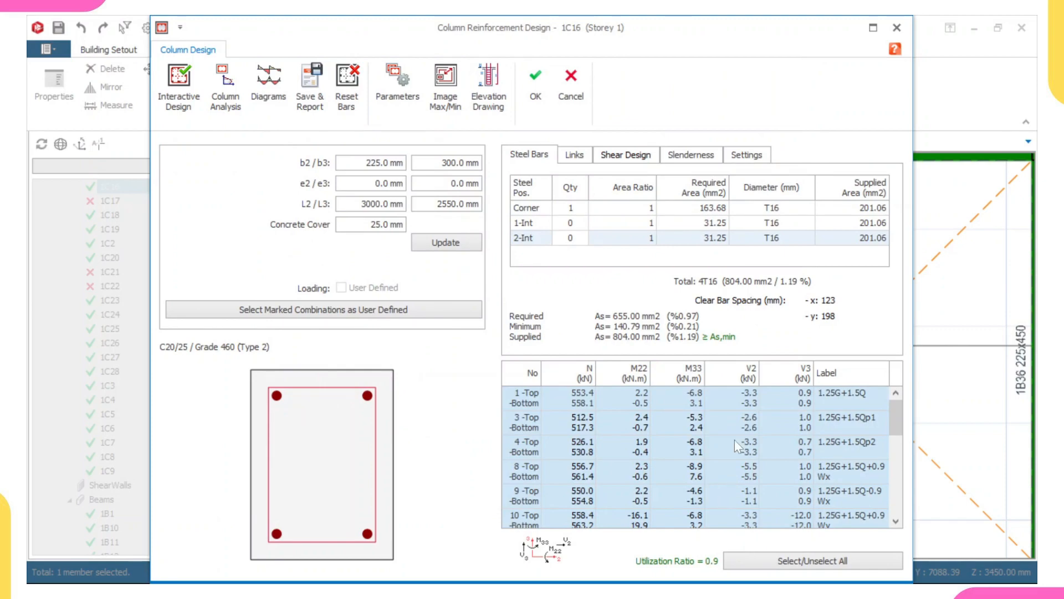
Apply column 1C16's design, declining to invalidate the building analysis, and update its steel bars in the plan.
{"action": "left_click", "coordinate": [542, 89]}
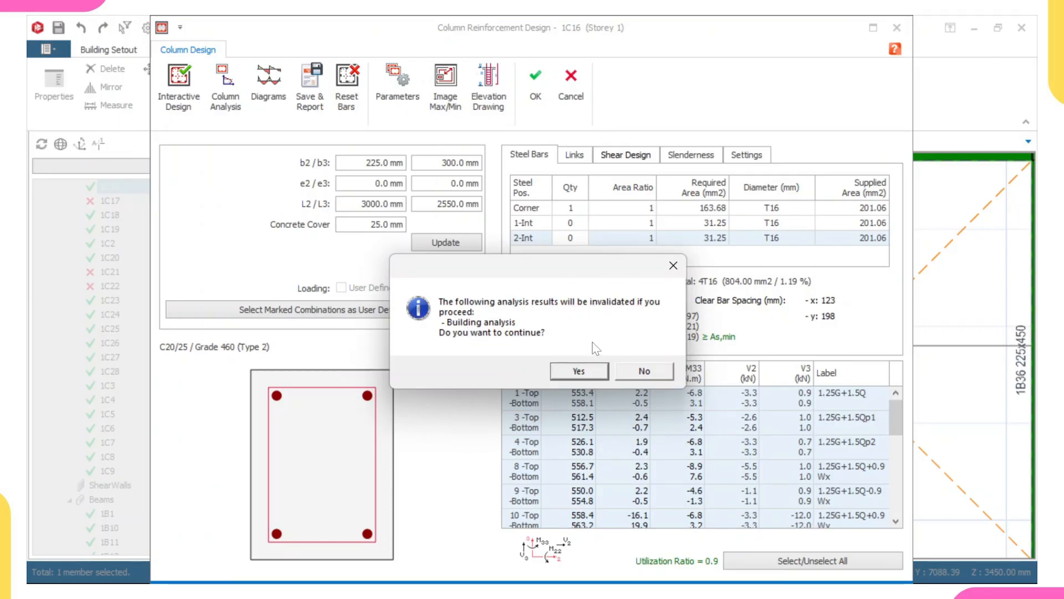
{"action": "left_click", "coordinate": [637, 372]}
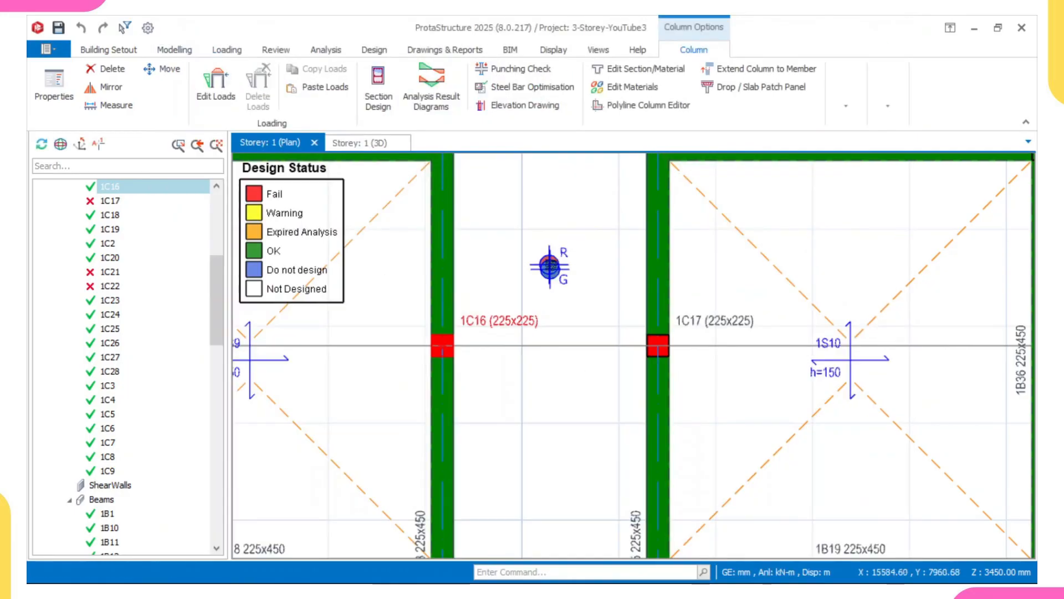
{"action": "key", "text": "Escape"}
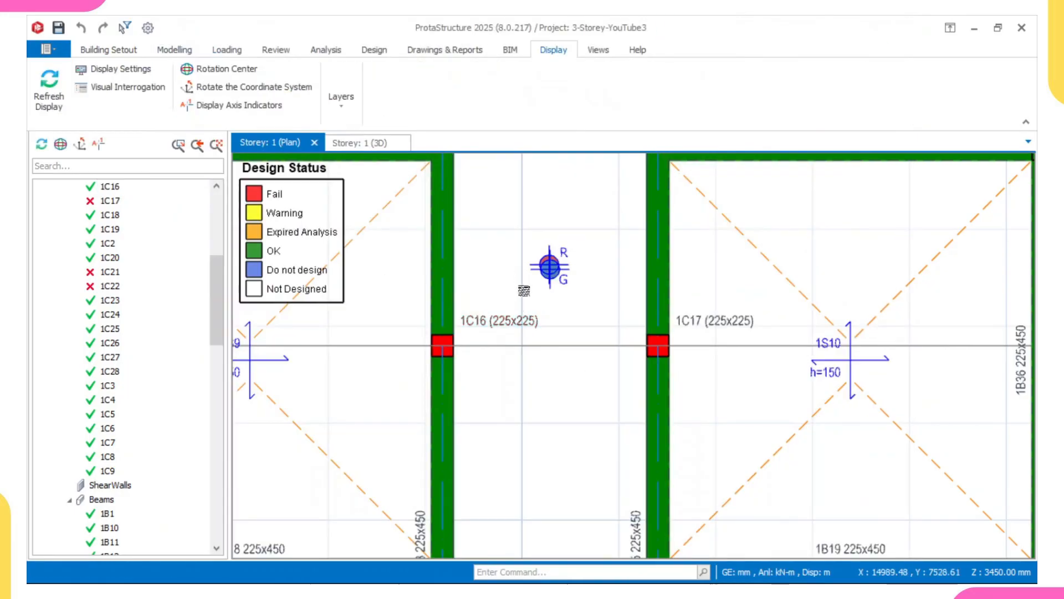
{"action": "right_click", "coordinate": [522, 306]}
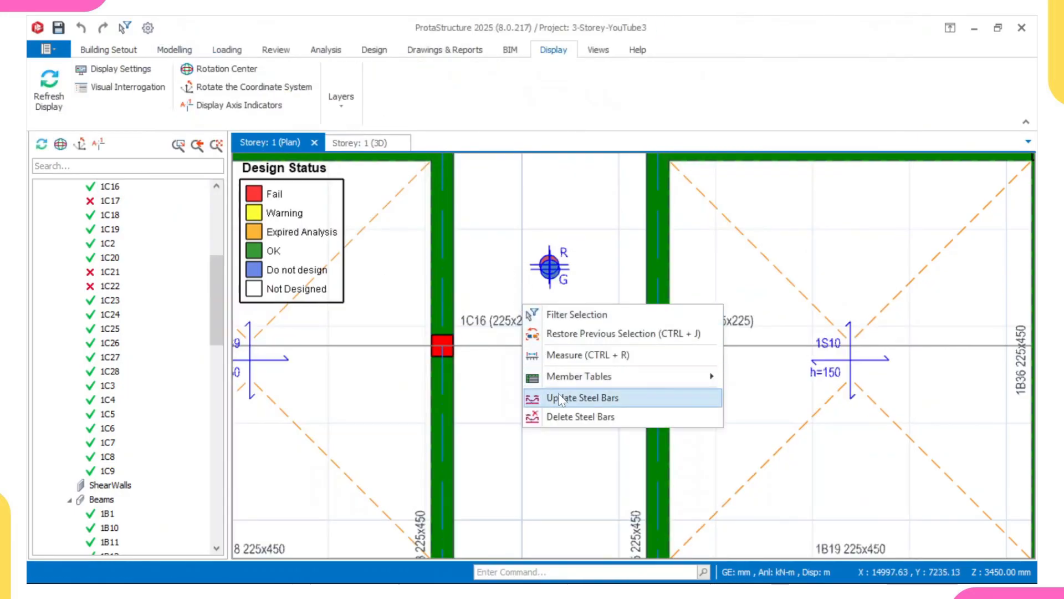
{"action": "left_click", "coordinate": [566, 400]}
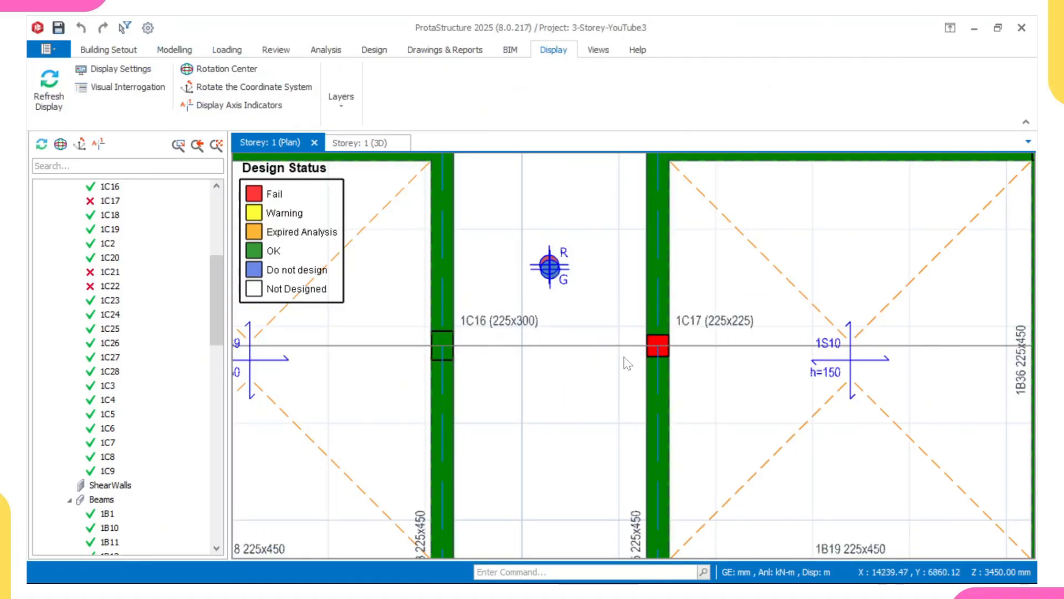
Open the section design of column 1C17.
{"action": "left_click", "coordinate": [688, 322]}
{"action": "right_click", "coordinate": [690, 324]}
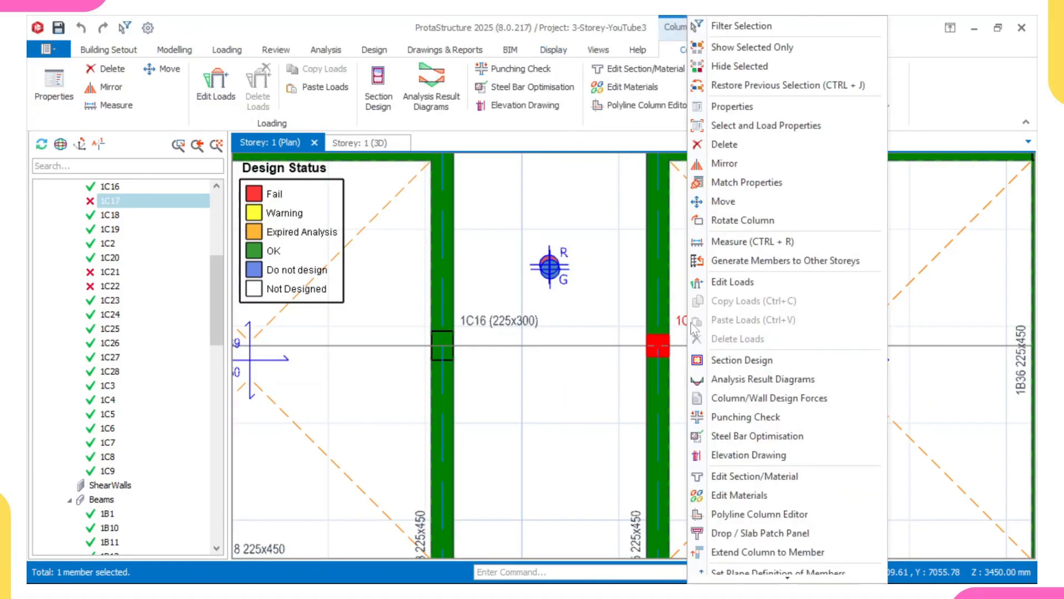
{"action": "left_click", "coordinate": [718, 358]}
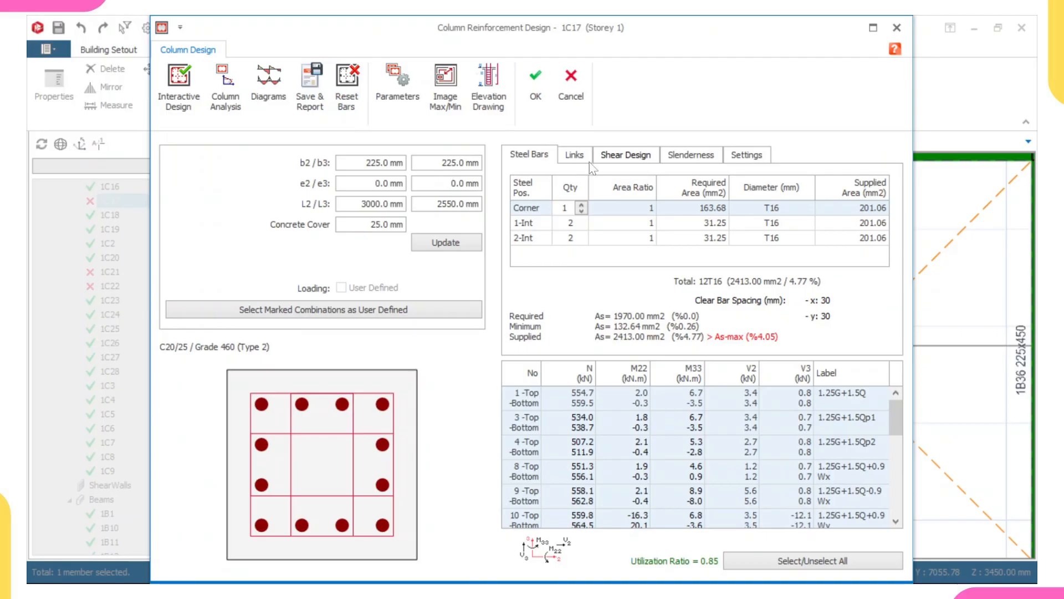
{"action": "left_click", "coordinate": [897, 28]}
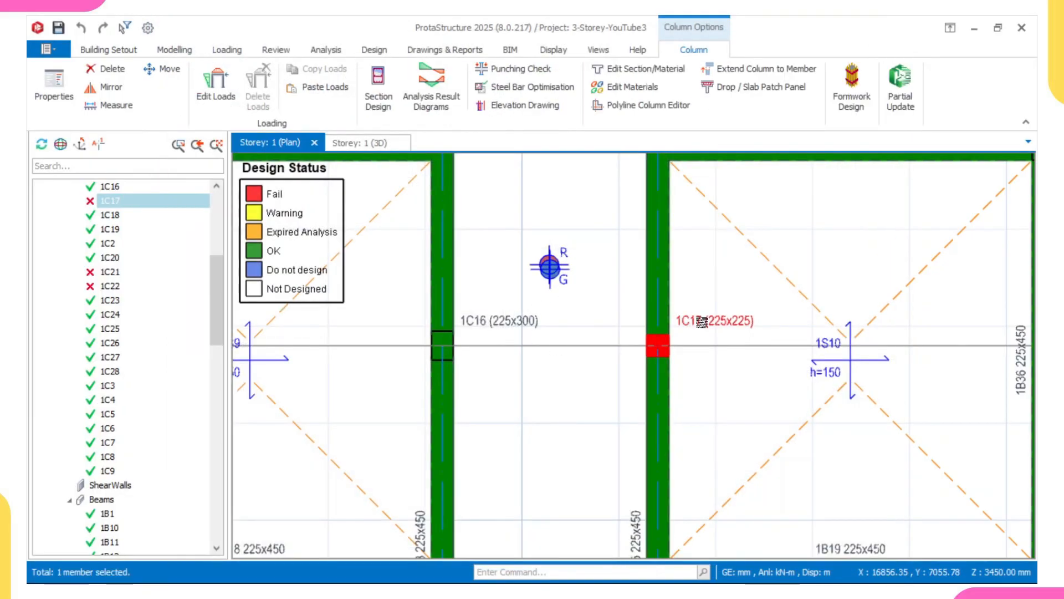
{"action": "right_click", "coordinate": [702, 321]}
{"action": "key", "text": "Escape"}
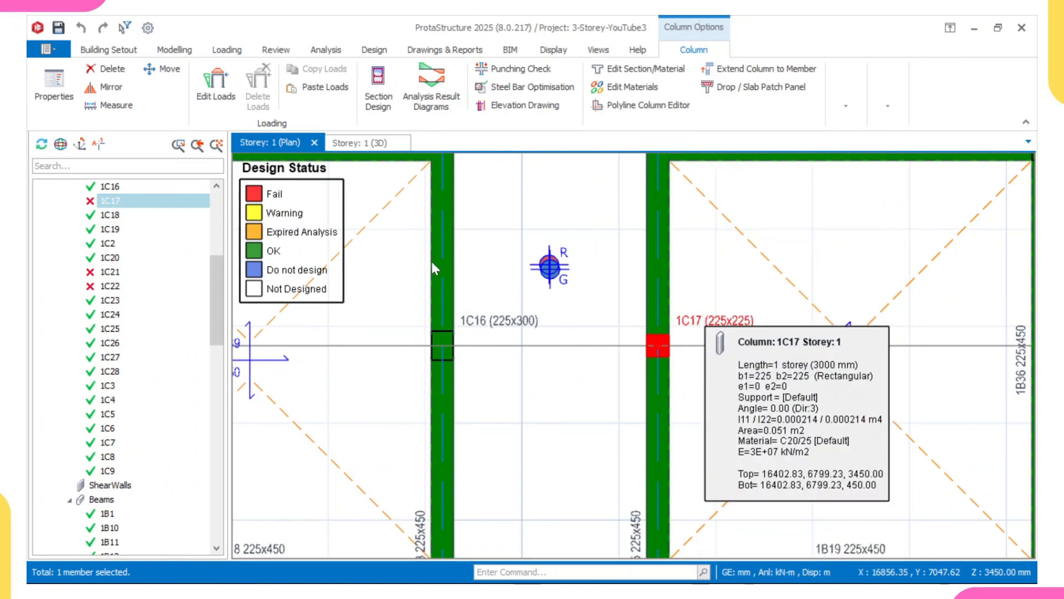
{"action": "left_click", "coordinate": [378, 83]}
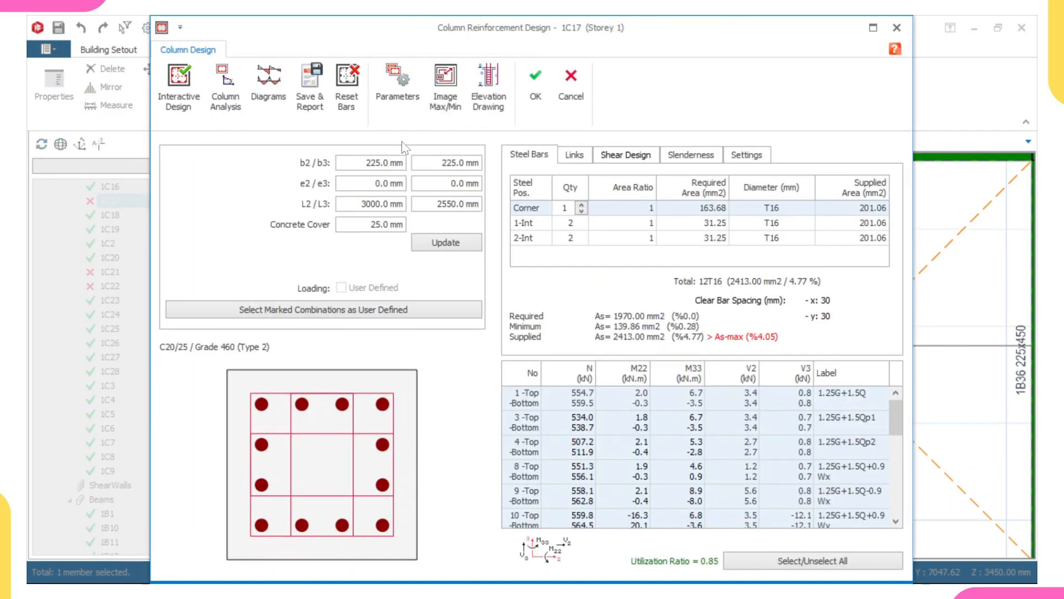
Set column 1C17's b3 dimension to 300 mm, update the section, reset the bars and rerun interactive design.
{"action": "left_click_drag", "start_coordinate": [443, 162], "coordinate": [493, 160]}
{"action": "type", "text": "300"}
{"action": "left_click", "coordinate": [454, 245]}
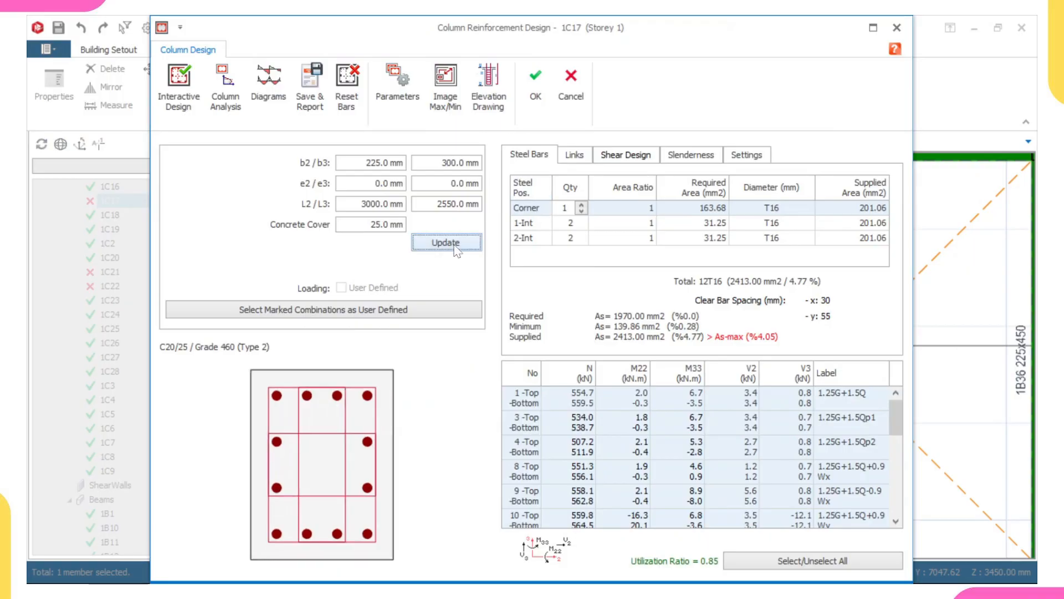
{"action": "left_click", "coordinate": [347, 86]}
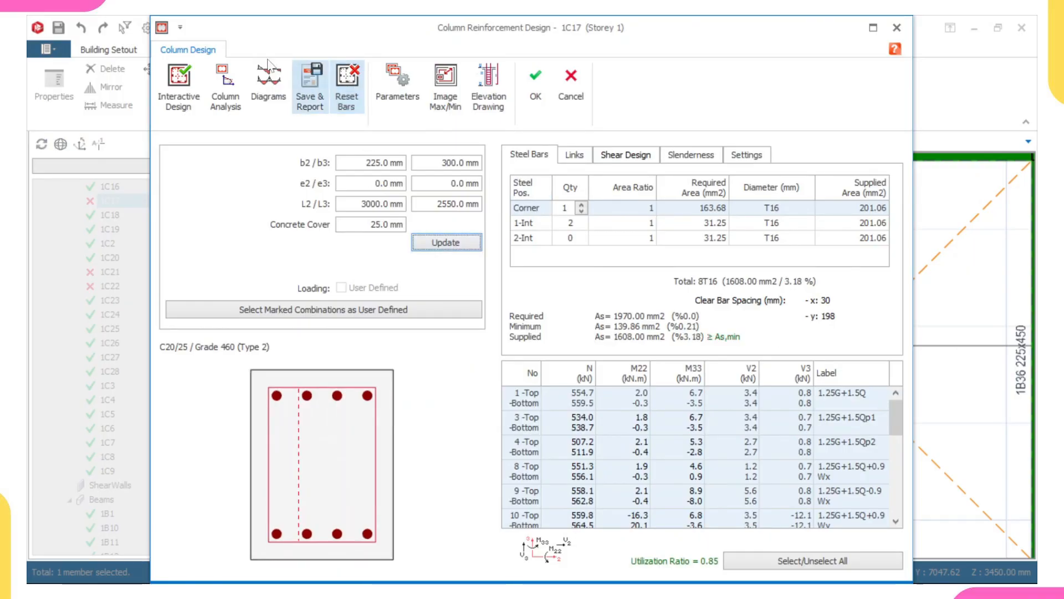
{"action": "left_click", "coordinate": [182, 83]}
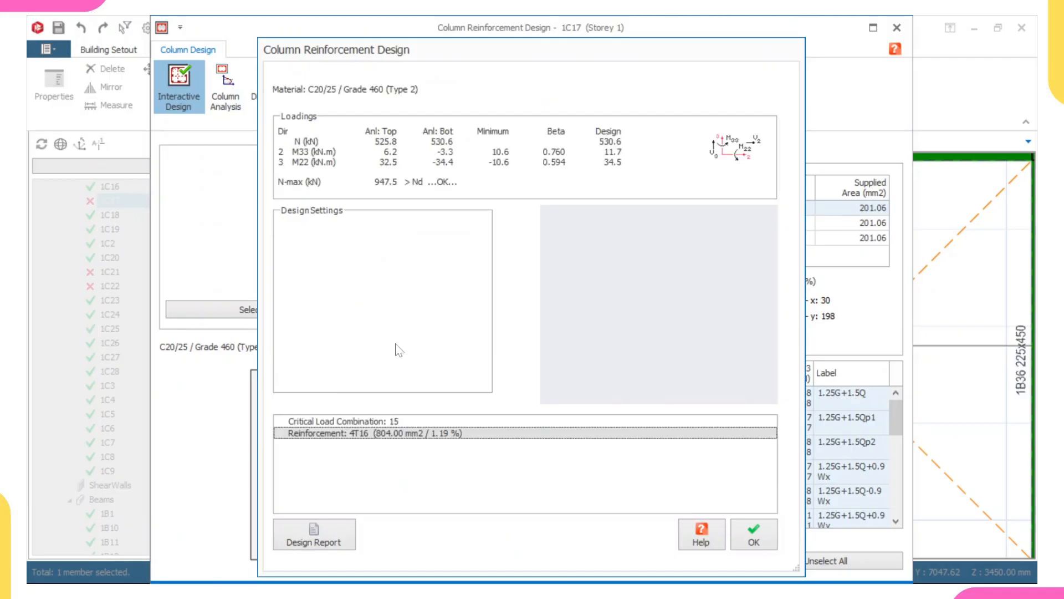
{"action": "left_click", "coordinate": [753, 535]}
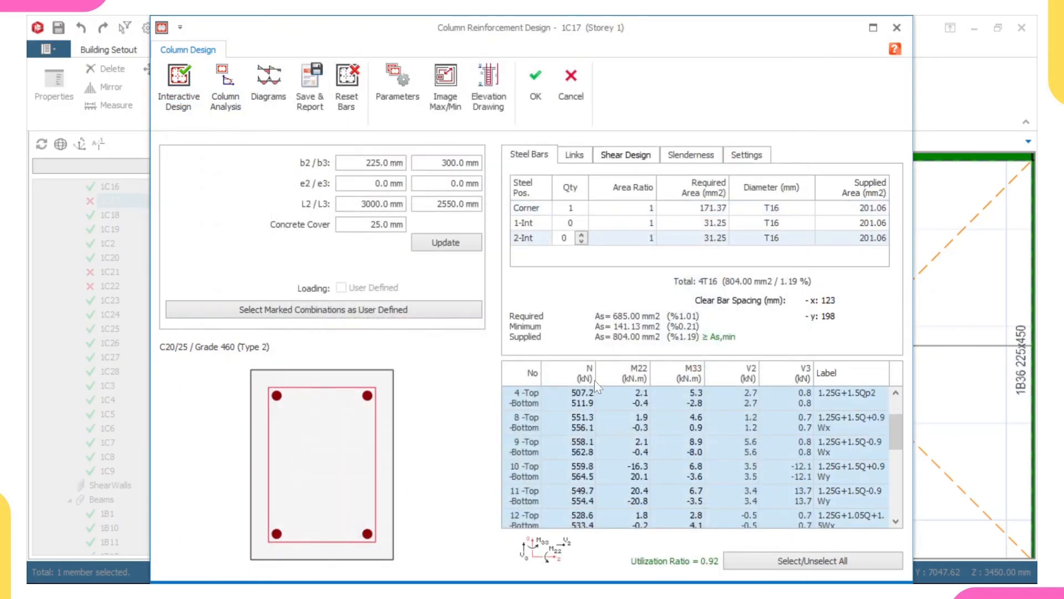
Apply column 1C17's design, declining to invalidate the building analysis, and update its steel bars in the plan.
{"action": "scroll", "coordinate": [594, 380], "scroll_direction": "down", "scroll_amount": 2}
{"action": "left_click", "coordinate": [536, 83]}
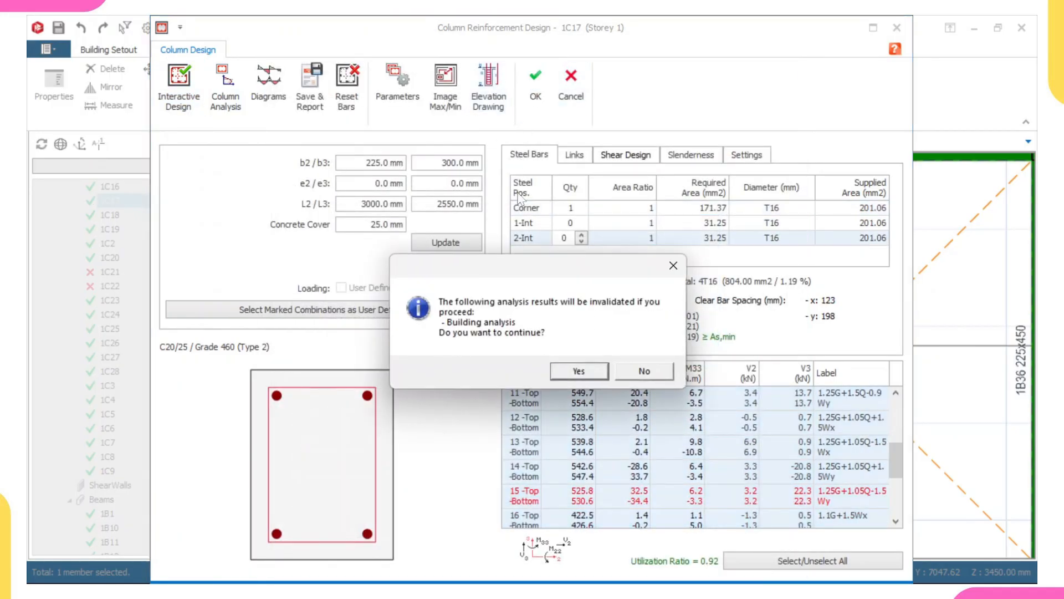
{"action": "left_click", "coordinate": [638, 371]}
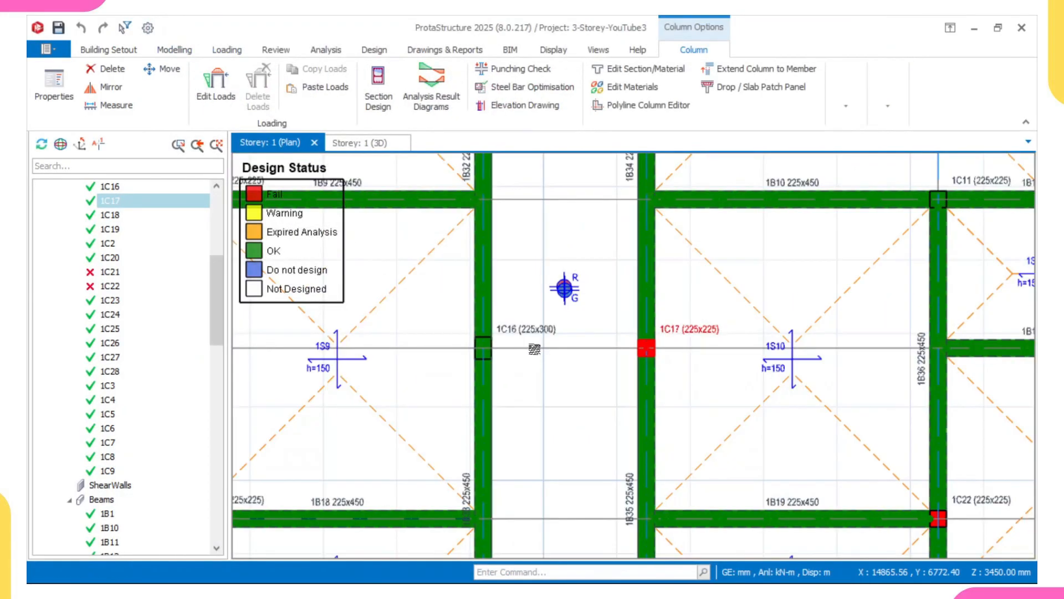
{"action": "left_click", "coordinate": [534, 349]}
{"action": "right_click", "coordinate": [545, 351]}
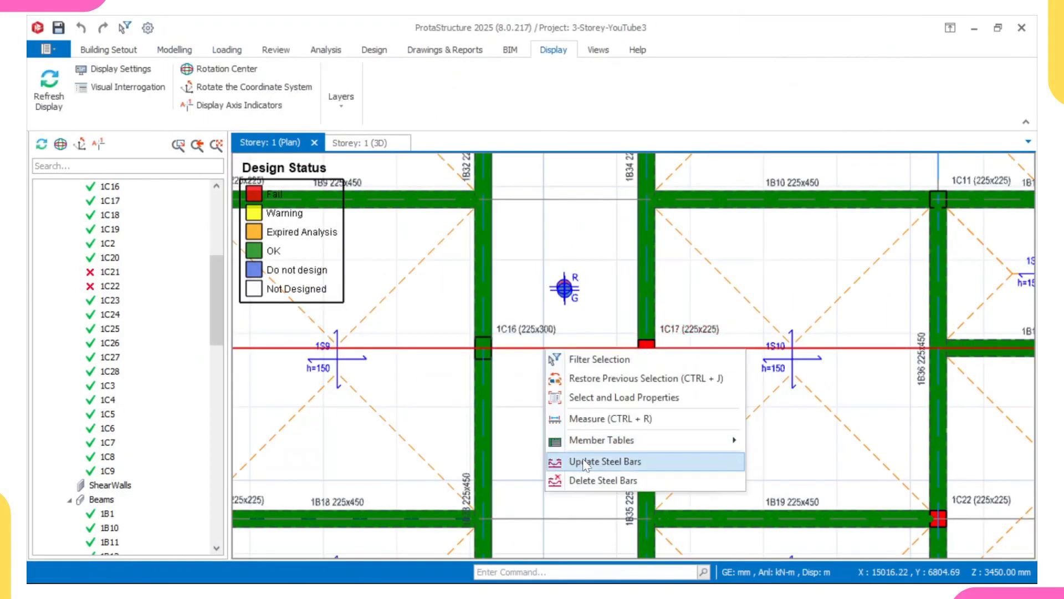
{"action": "left_click", "coordinate": [584, 462]}
Open the section design of failing column 1C21.
{"action": "scroll", "coordinate": [541, 388], "scroll_direction": "down", "scroll_amount": 4}
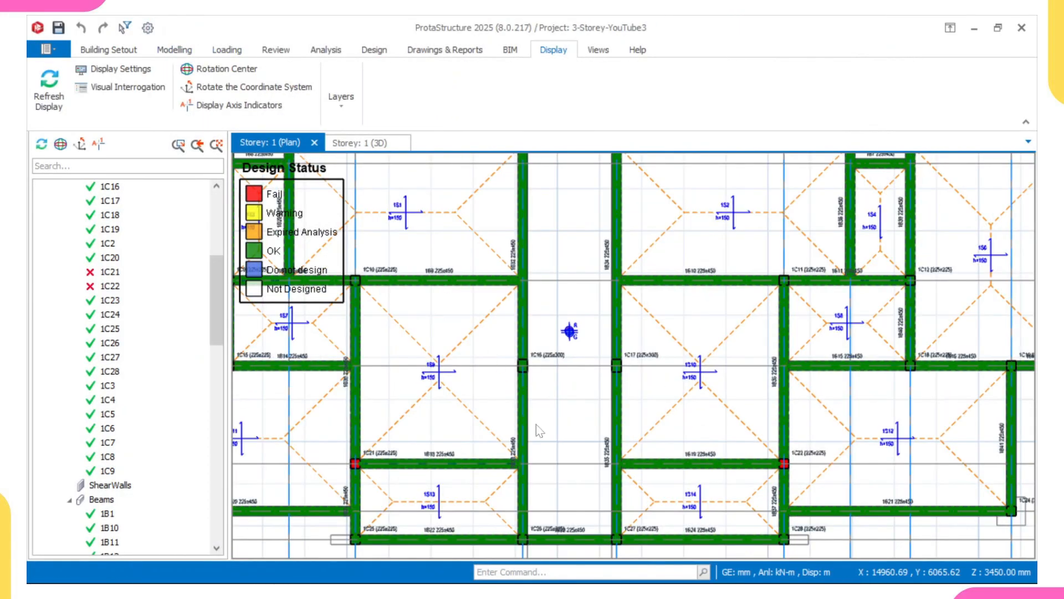
{"action": "scroll", "coordinate": [537, 424], "scroll_direction": "down", "scroll_amount": 3}
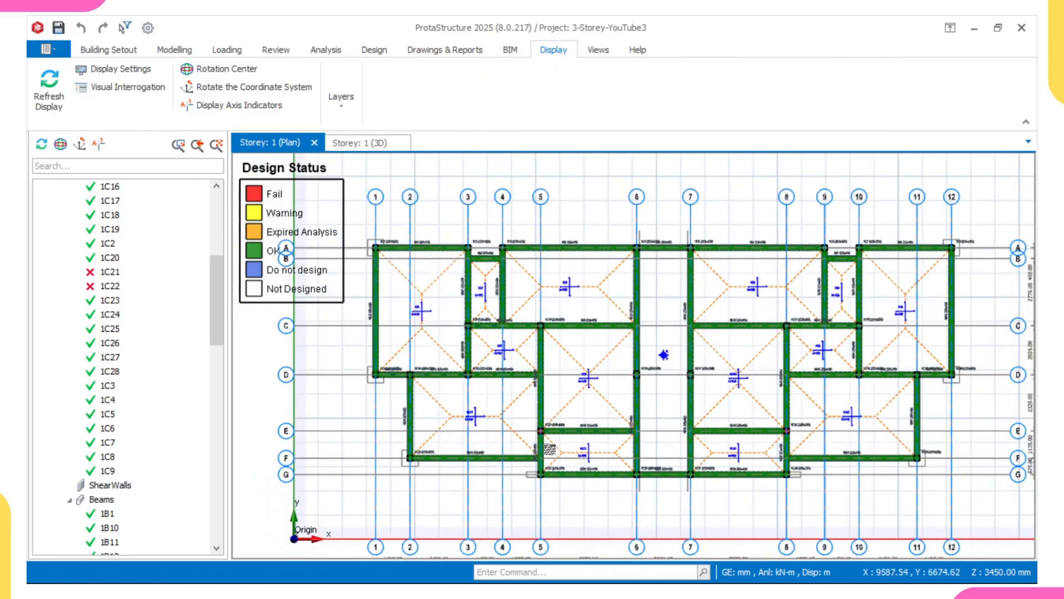
{"action": "scroll", "coordinate": [550, 449], "scroll_direction": "up", "scroll_amount": 5}
{"action": "left_click", "coordinate": [552, 399]}
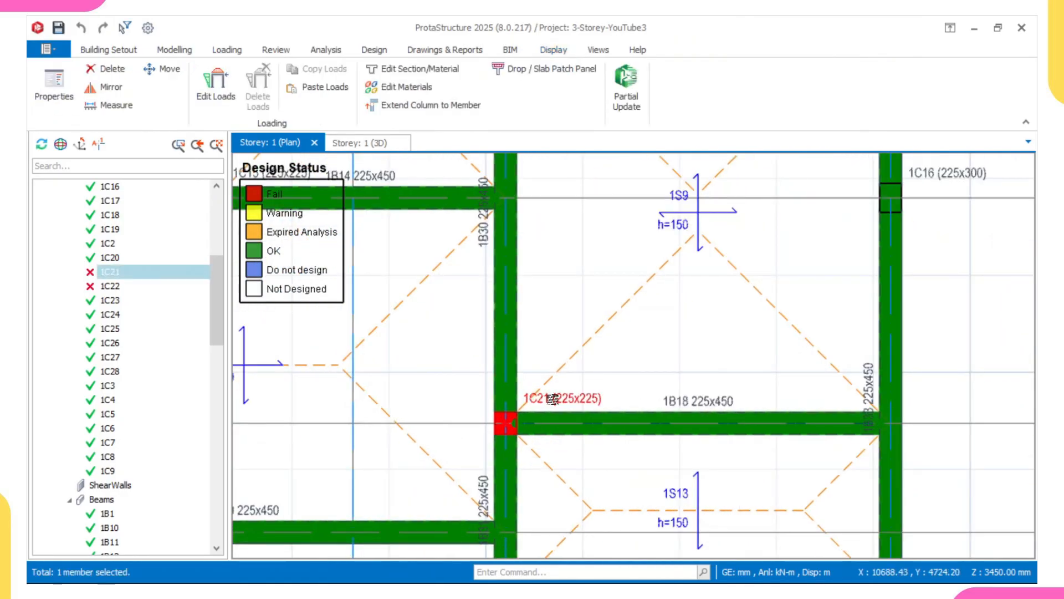
{"action": "right_click", "coordinate": [552, 400]}
{"action": "left_click", "coordinate": [636, 361]}
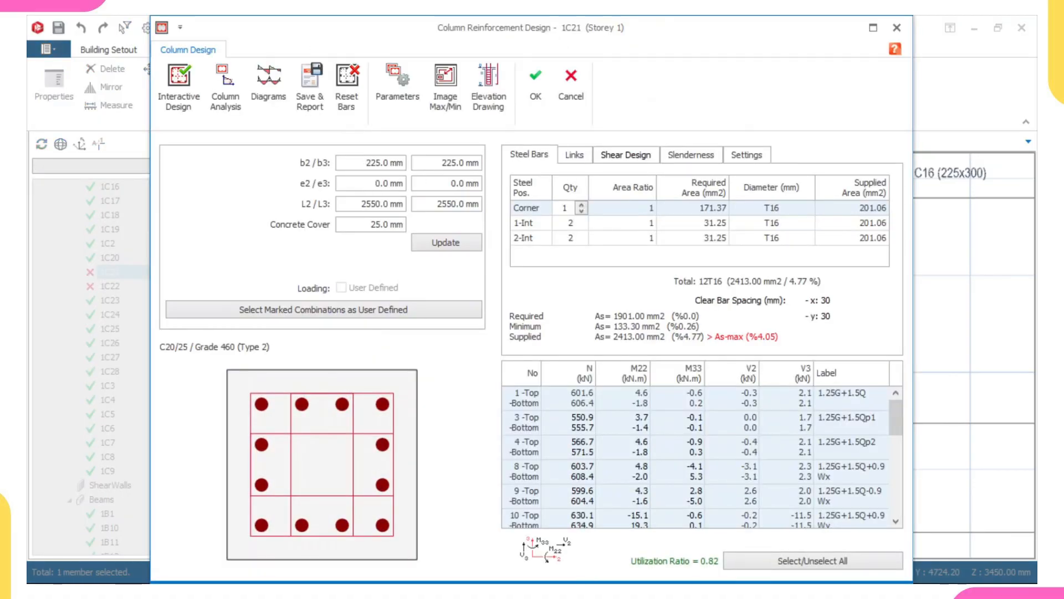
Set column 1C21's b2 dimension to 300 mm and update the section.
{"action": "left_click_drag", "start_coordinate": [364, 162], "coordinate": [405, 162]}
{"action": "type", "text": "300"}
{"action": "left_click", "coordinate": [430, 242]}
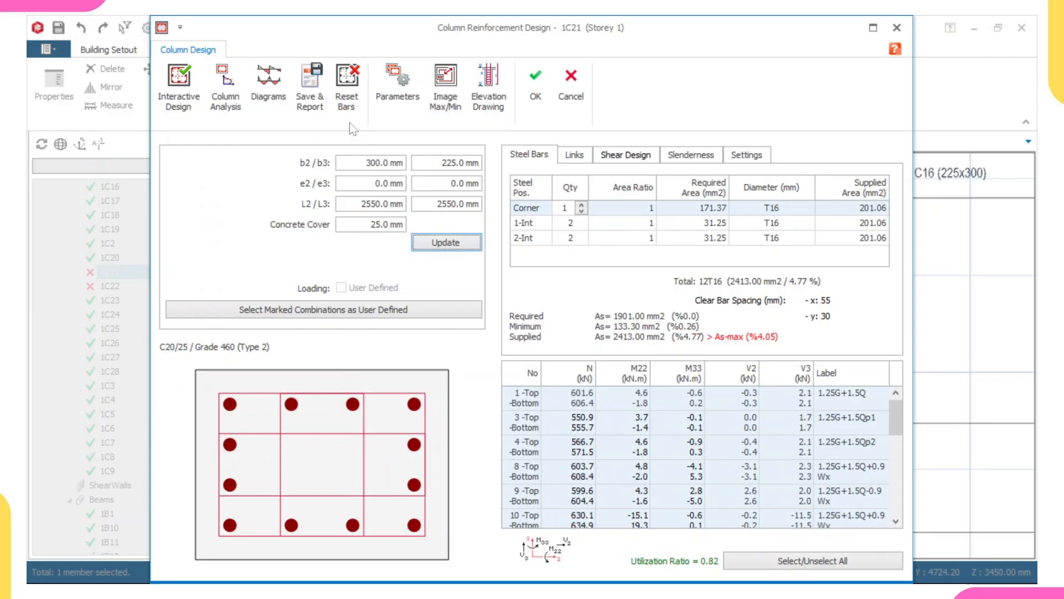
Reset column 1C21's bars and rerun interactive design, accepting the proposed reinforcement.
{"action": "left_click", "coordinate": [346, 83]}
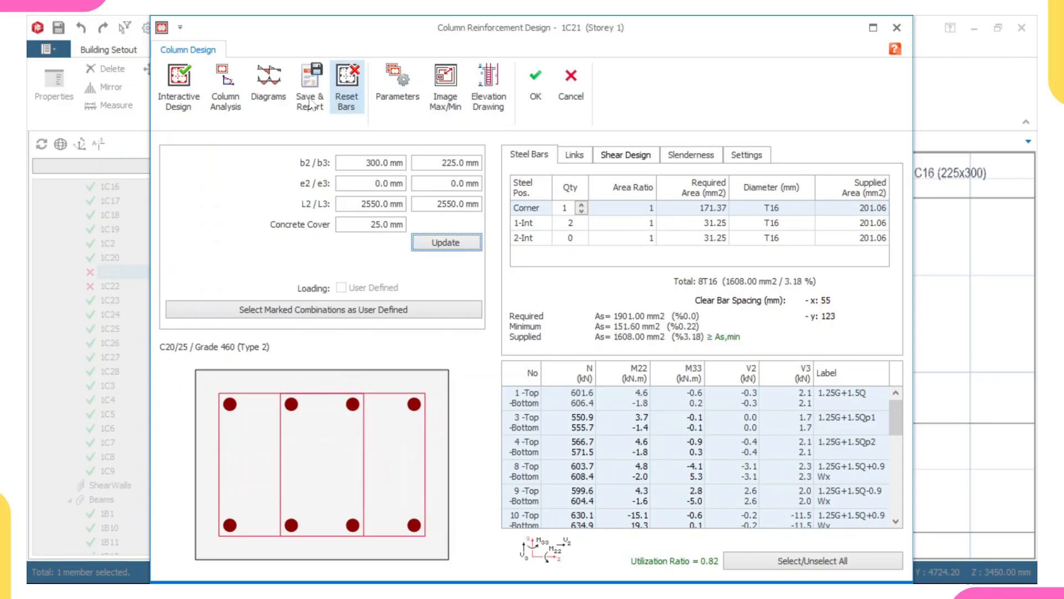
{"action": "left_click", "coordinate": [179, 84]}
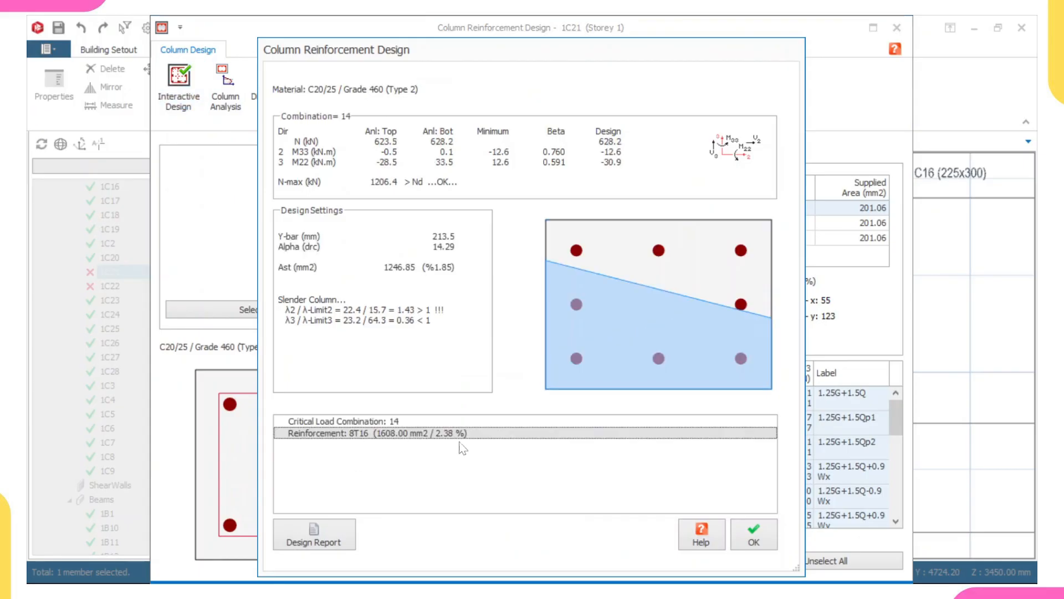
{"action": "left_click", "coordinate": [752, 536]}
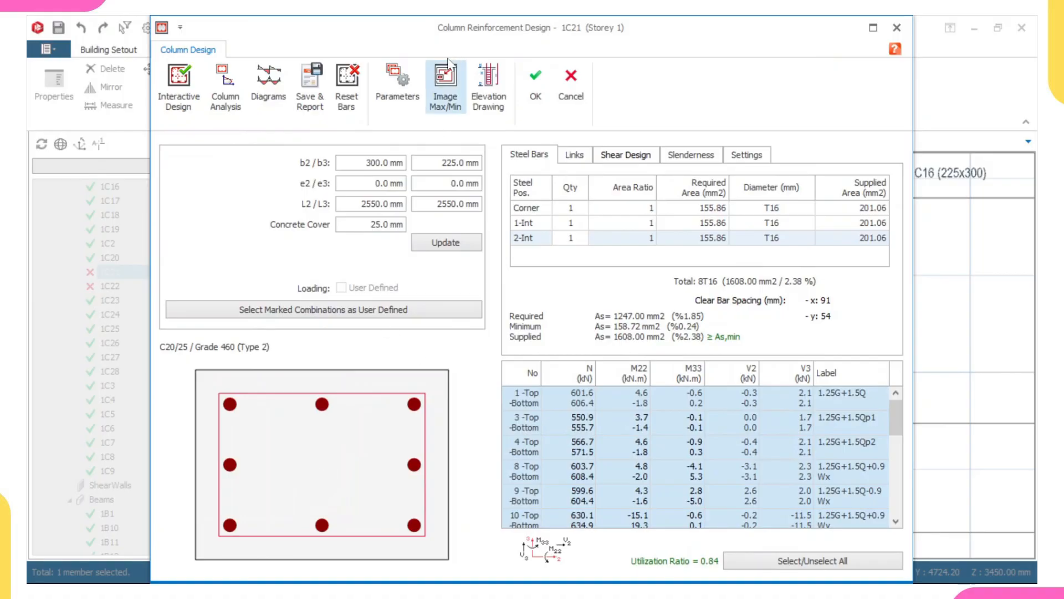
Apply column 1C21's design, declining to invalidate the building analysis, and update its steel bars in the plan.
{"action": "left_click", "coordinate": [536, 94]}
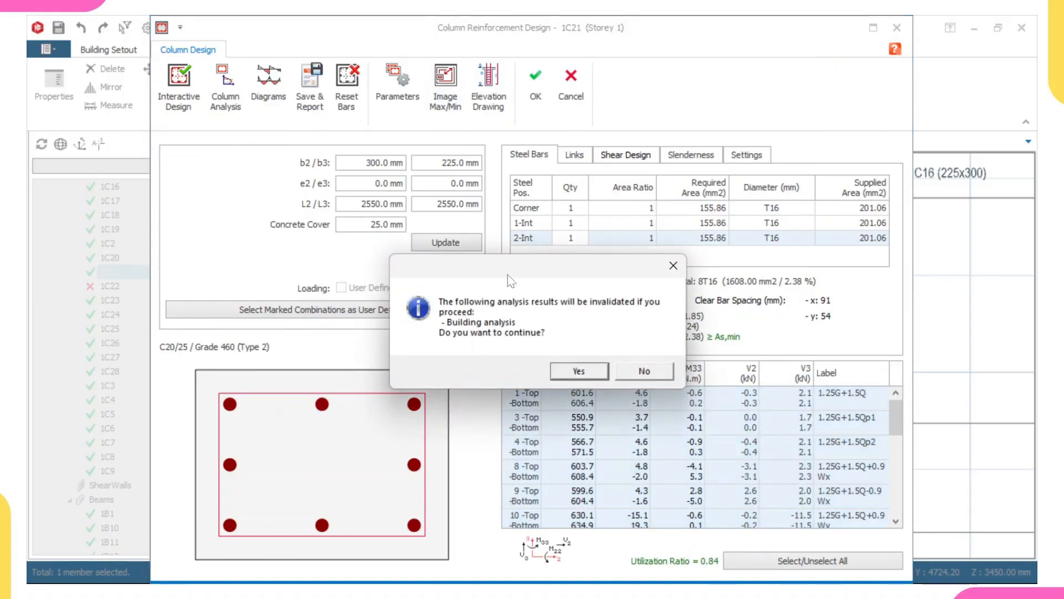
{"action": "left_click", "coordinate": [636, 377]}
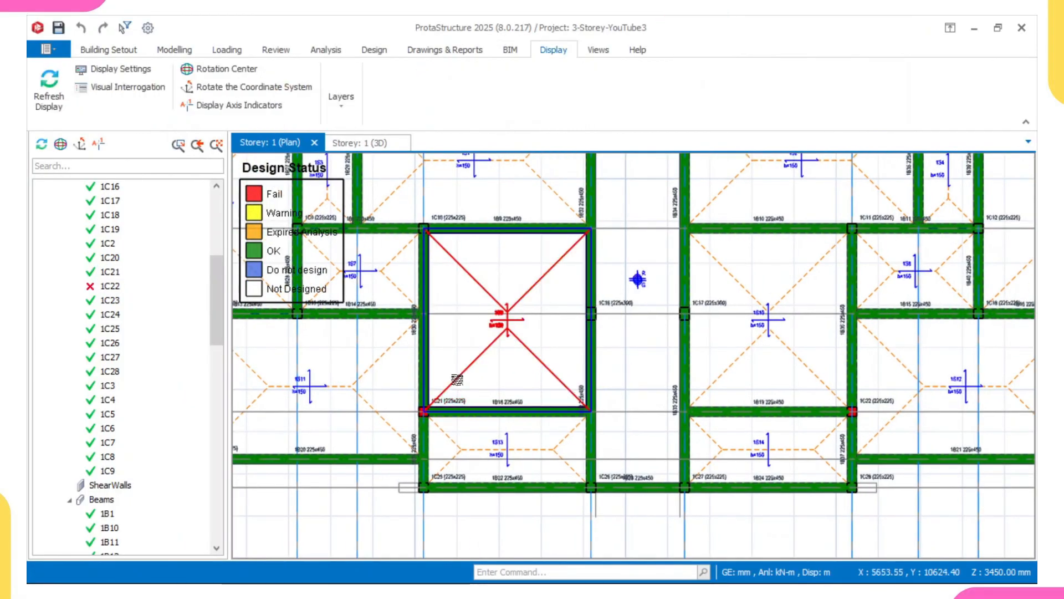
{"action": "left_click", "coordinate": [460, 387]}
{"action": "right_click", "coordinate": [459, 382]}
{"action": "left_click", "coordinate": [443, 424]}
{"action": "left_click", "coordinate": [441, 422]}
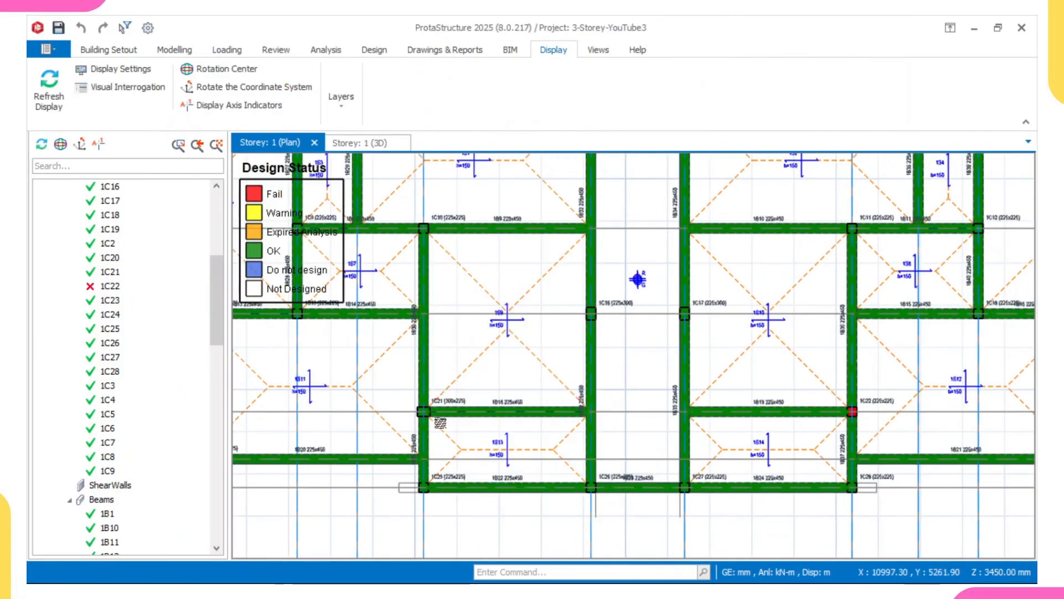
Open the section design of failing column 1C22.
{"action": "scroll", "coordinate": [420, 418], "scroll_direction": "up", "scroll_amount": 3}
{"action": "scroll", "coordinate": [405, 408], "scroll_direction": "up", "scroll_amount": 4}
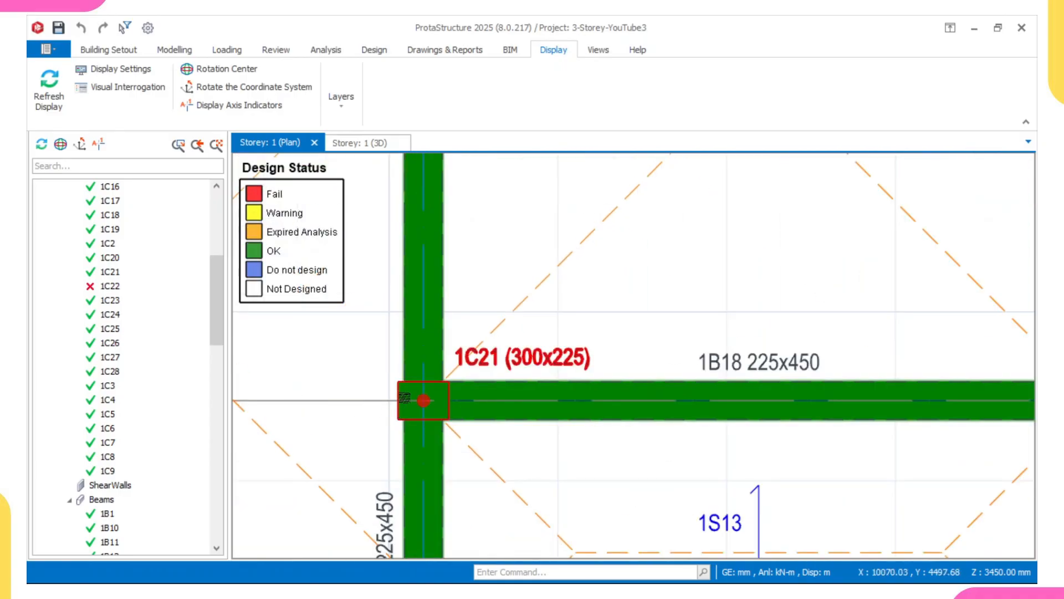
{"action": "mouse_move", "coordinate": [472, 400]}
{"action": "scroll", "coordinate": [472, 400], "scroll_direction": "down", "scroll_amount": 2}
{"action": "scroll", "coordinate": [443, 405], "scroll_direction": "up", "scroll_amount": 2}
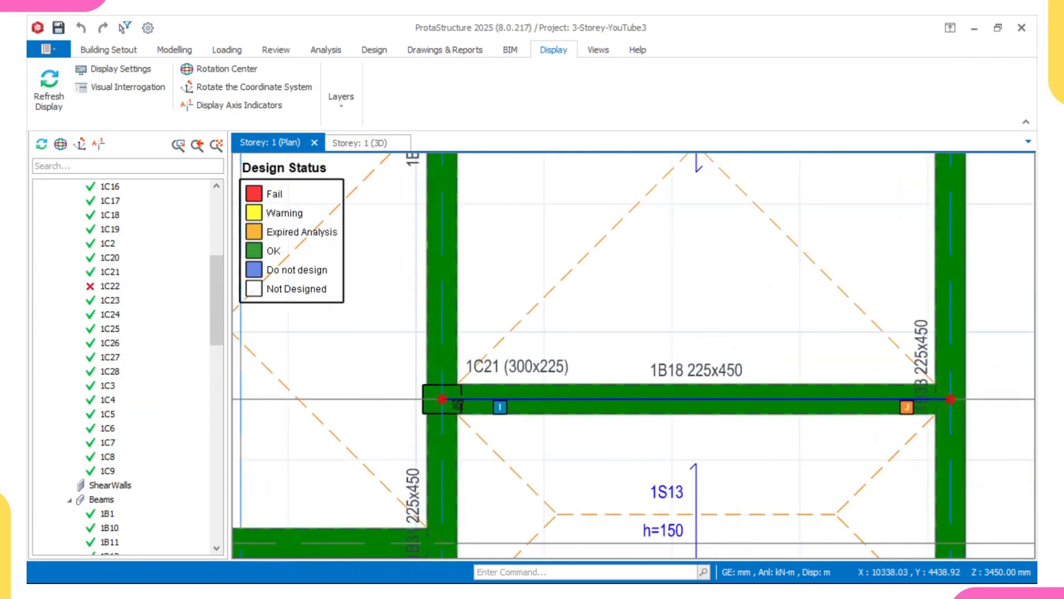
{"action": "scroll", "coordinate": [421, 300], "scroll_direction": "down", "scroll_amount": 5}
{"action": "middle_click_drag", "start_coordinate": [708, 360], "coordinate": [618, 337]}
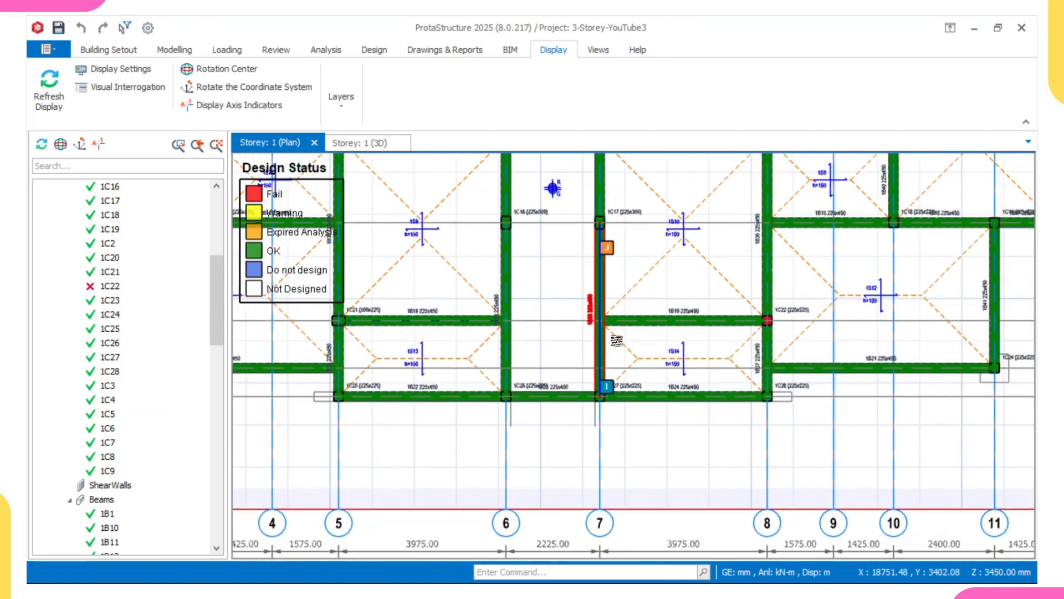
{"action": "middle_click_drag", "start_coordinate": [805, 308], "coordinate": [684, 337]}
{"action": "scroll", "coordinate": [685, 337], "scroll_direction": "up", "scroll_amount": 2}
{"action": "left_click", "coordinate": [685, 336]}
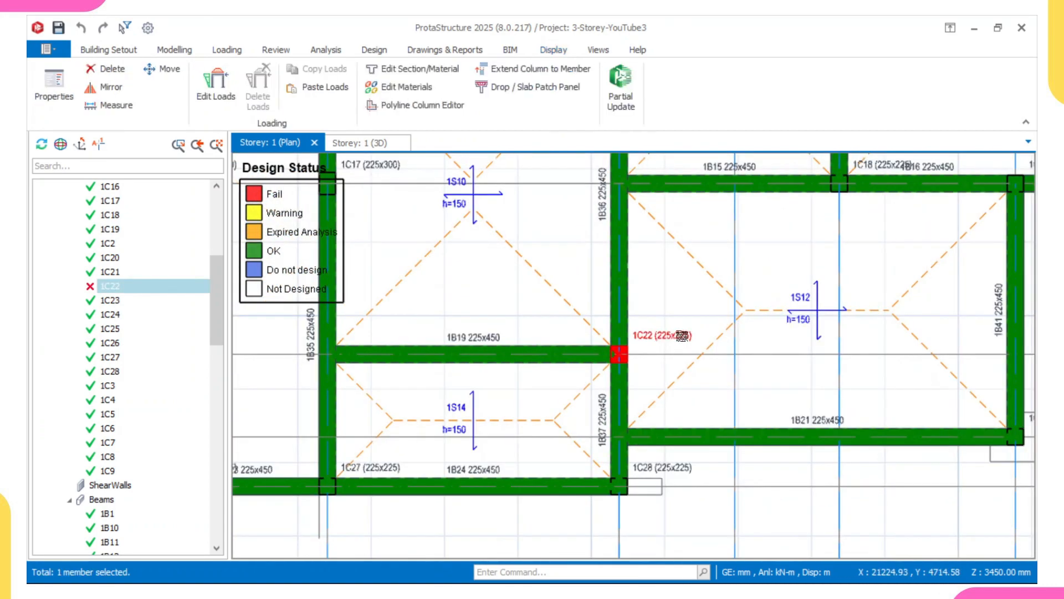
{"action": "right_click", "coordinate": [685, 337]}
{"action": "left_click", "coordinate": [743, 361]}
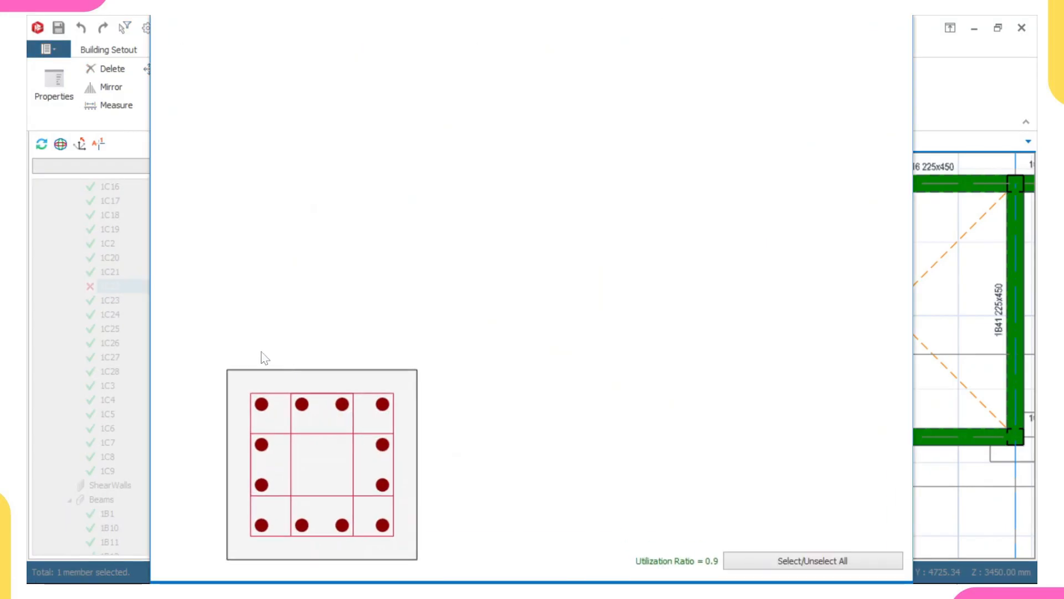
Set column 1C22's b2 dimension to 300 mm, update the section, reset the bars and rerun interactive design.
{"action": "left_click_drag", "start_coordinate": [363, 162], "coordinate": [425, 153]}
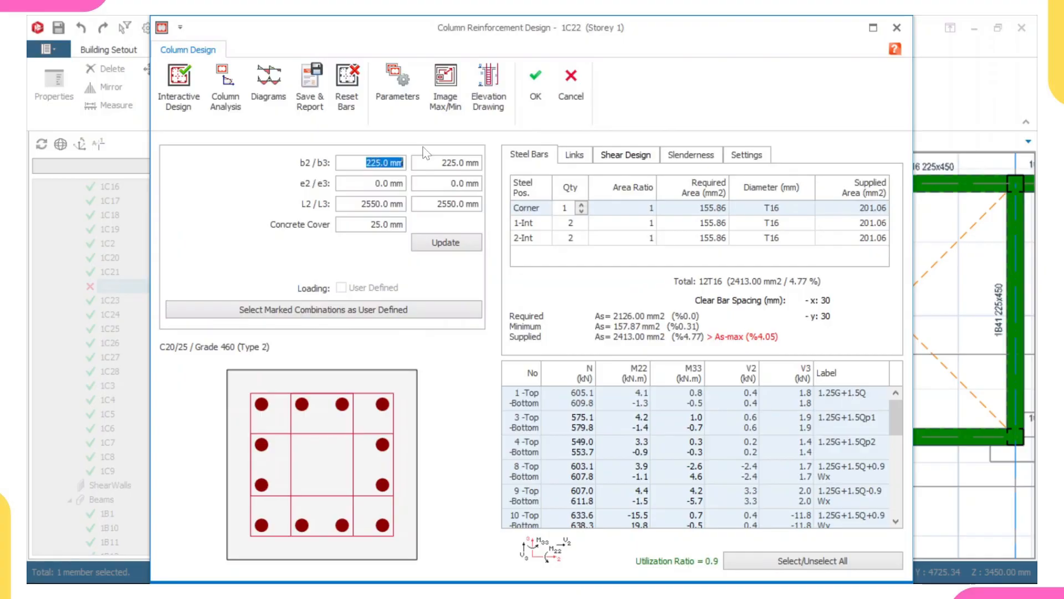
{"action": "type", "text": "300"}
{"action": "left_click", "coordinate": [425, 245]}
{"action": "left_click", "coordinate": [346, 83]}
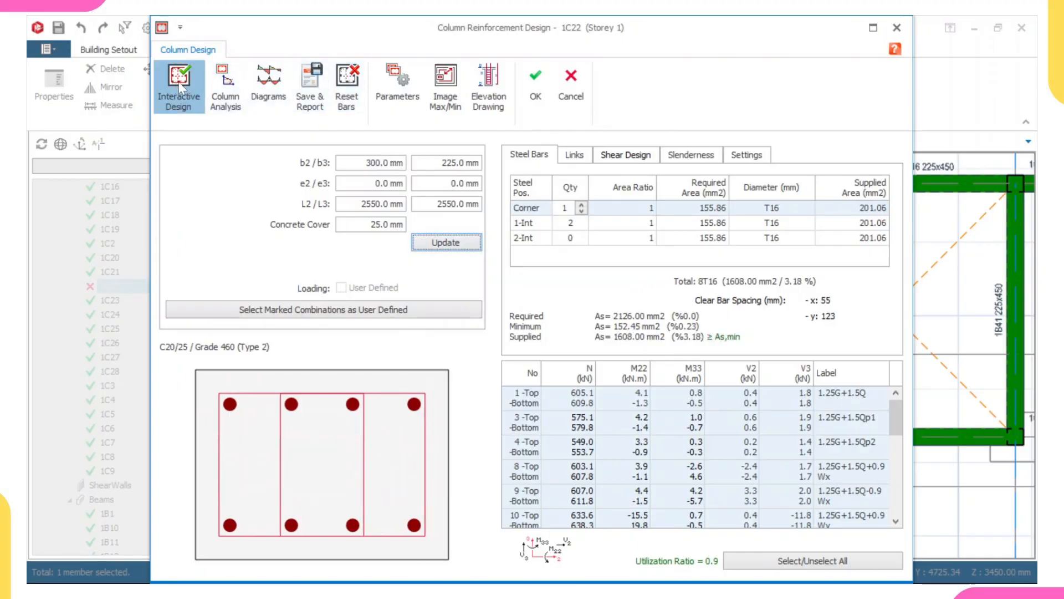
{"action": "left_click", "coordinate": [179, 88]}
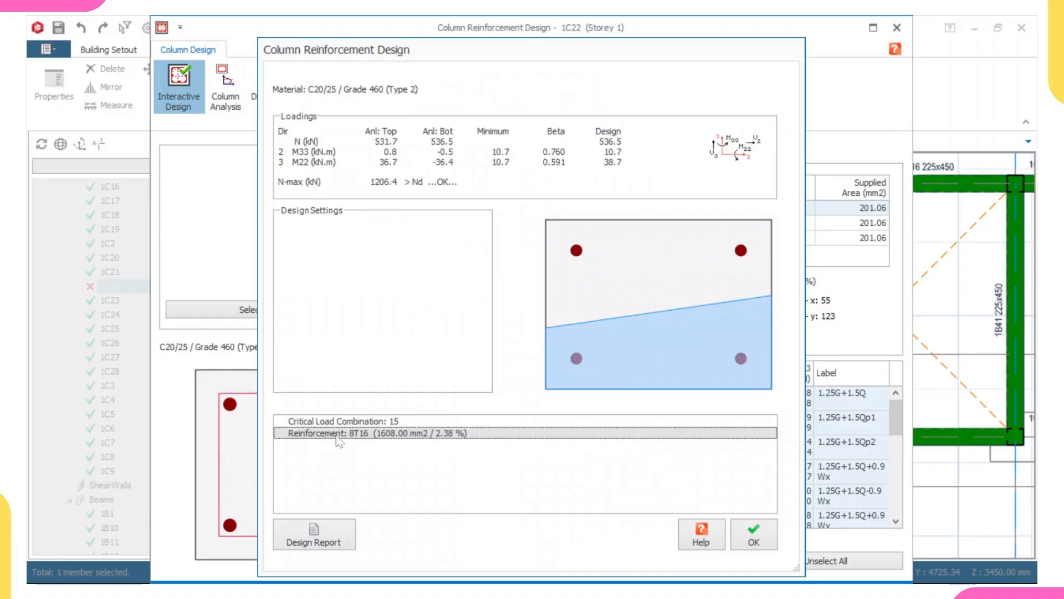
{"action": "left_click", "coordinate": [754, 534]}
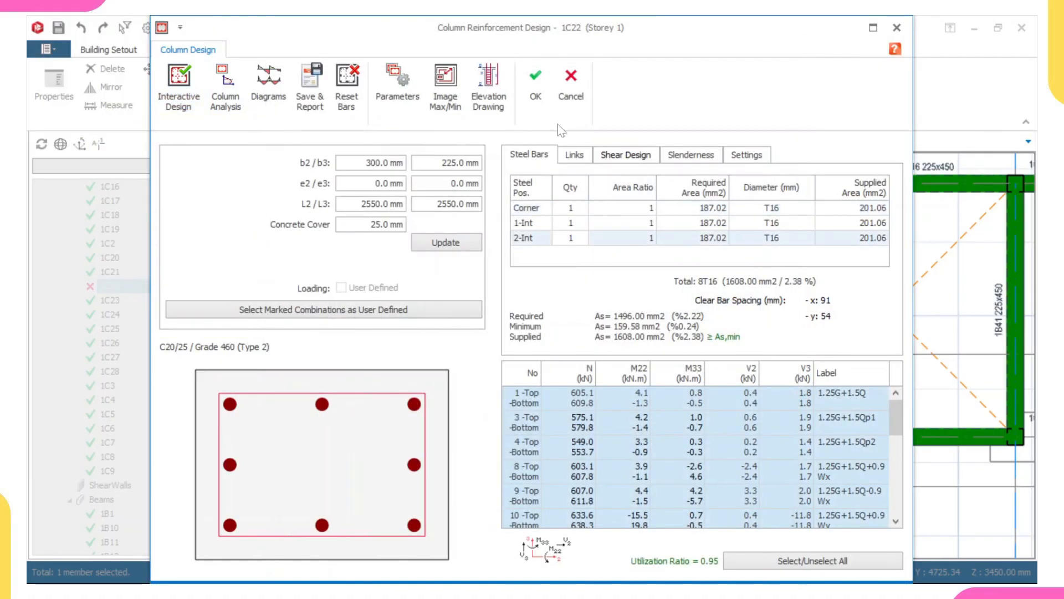
Apply column 1C22's design, declining to invalidate the building analysis, and update its steel bars in the plan.
{"action": "left_click", "coordinate": [535, 84]}
{"action": "left_click", "coordinate": [644, 371]}
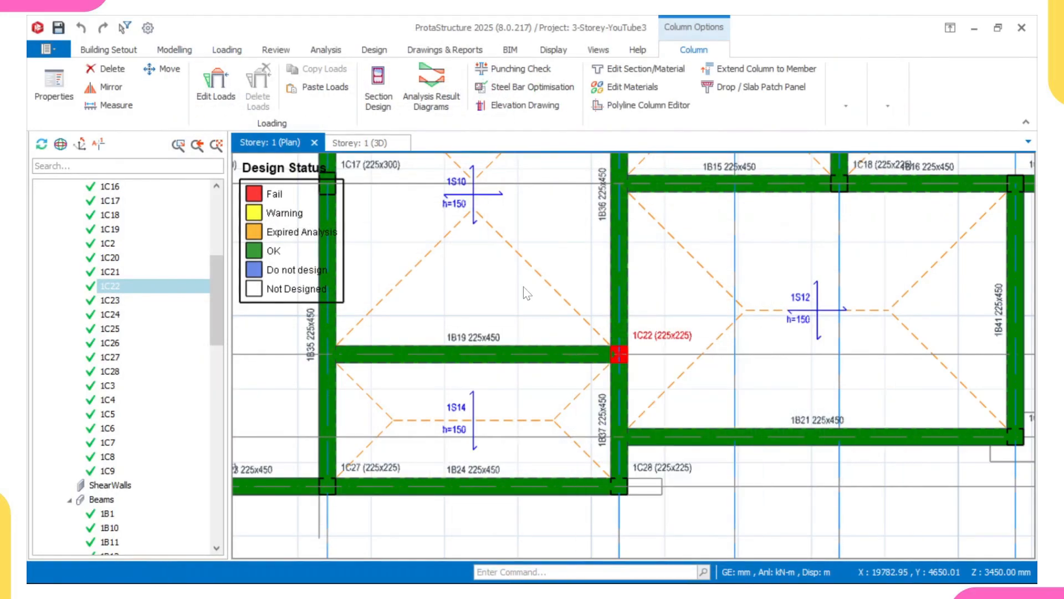
{"action": "right_click", "coordinate": [525, 288]}
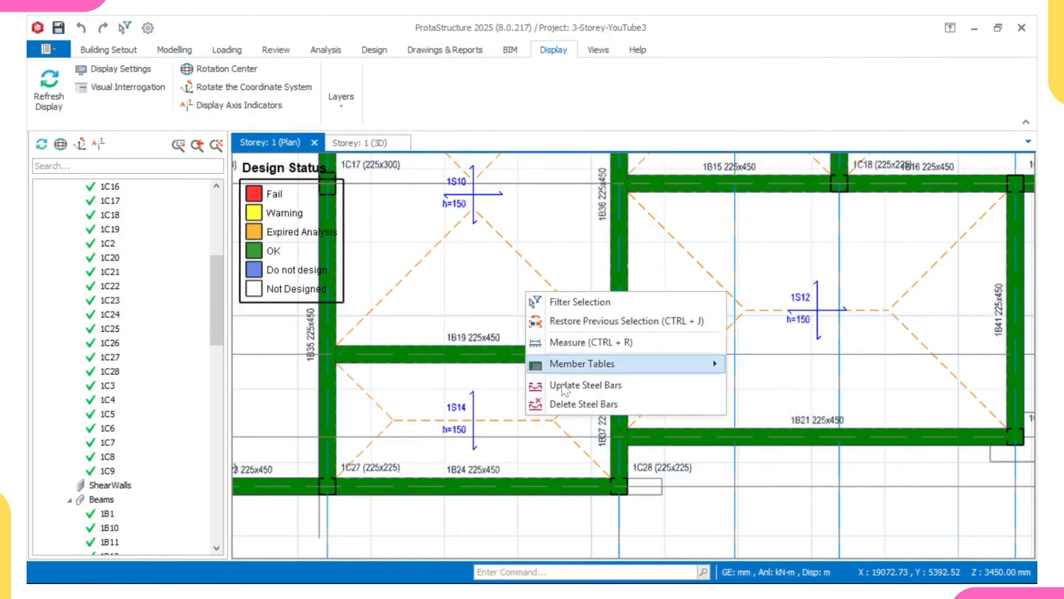
{"action": "left_click", "coordinate": [588, 389]}
{"action": "left_click", "coordinate": [623, 390]}
Inspect column 1C22 and the storey 1 plan for members still showing a failing design status.
{"action": "scroll", "coordinate": [626, 390], "scroll_direction": "down", "scroll_amount": 4}
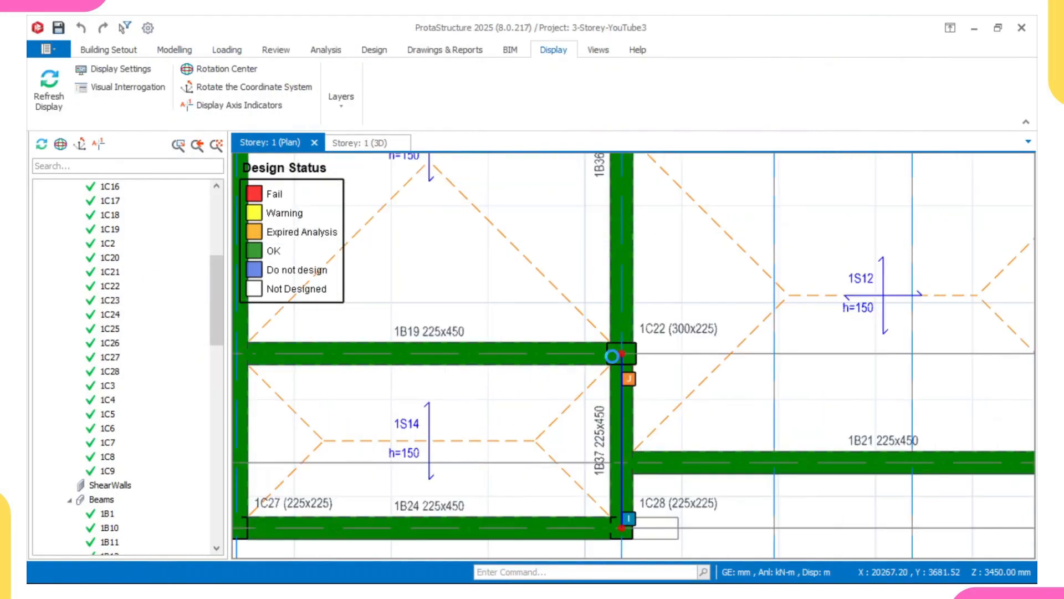
{"action": "scroll", "coordinate": [632, 352], "scroll_direction": "down", "scroll_amount": 1}
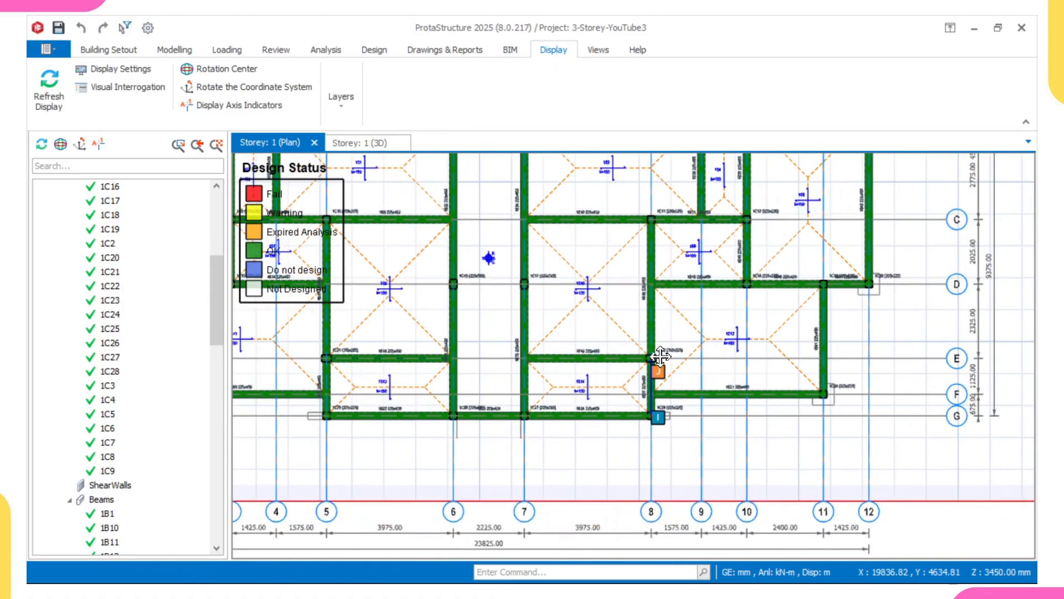
{"action": "scroll", "coordinate": [638, 289], "scroll_direction": "down", "scroll_amount": 2}
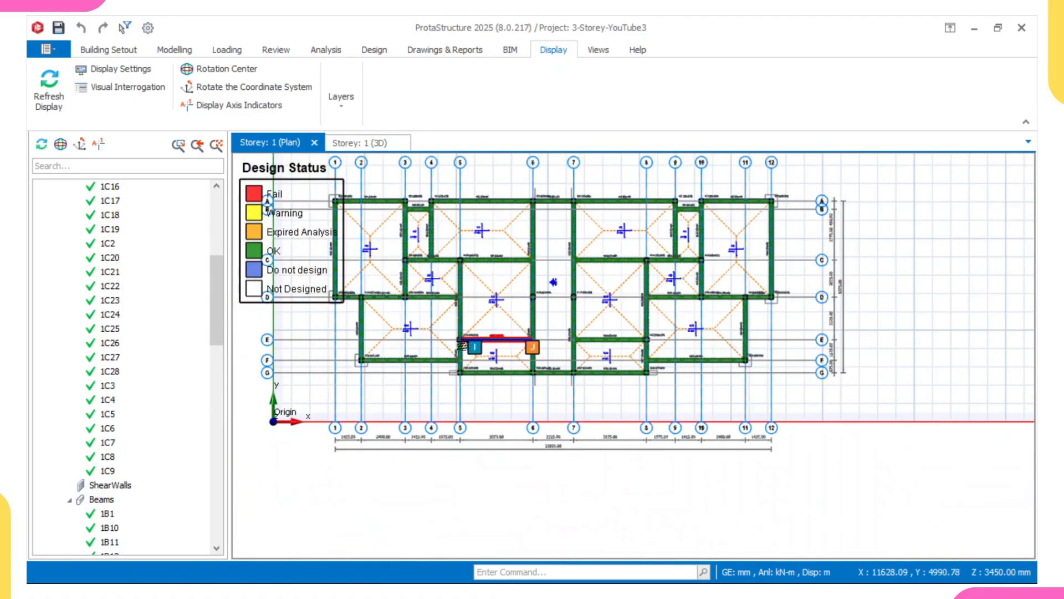
{"action": "scroll", "coordinate": [465, 336], "scroll_direction": "up", "scroll_amount": 2}
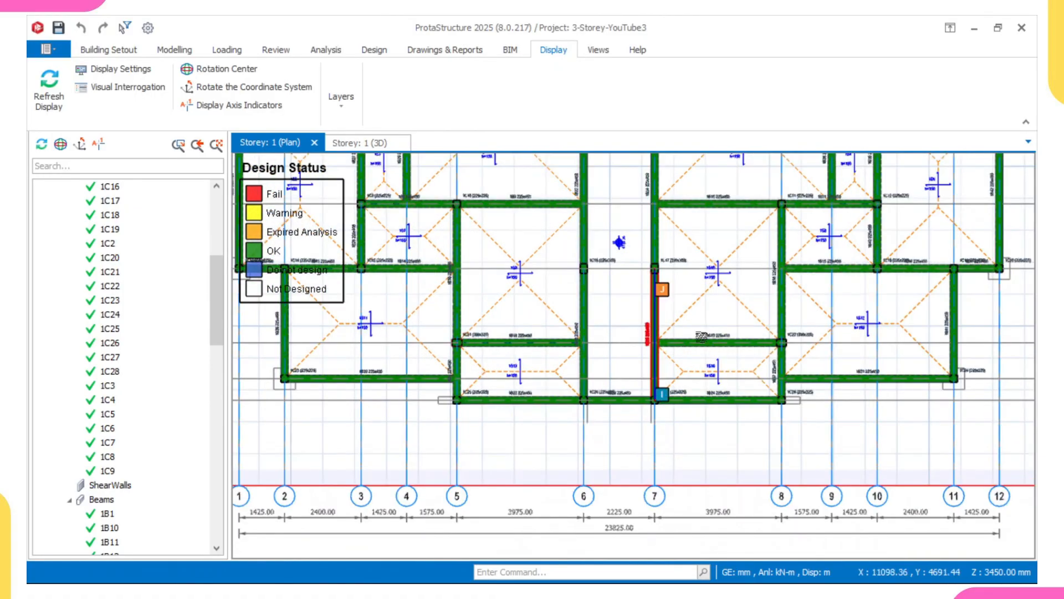
{"action": "scroll", "coordinate": [750, 338], "scroll_direction": "down", "scroll_amount": 1}
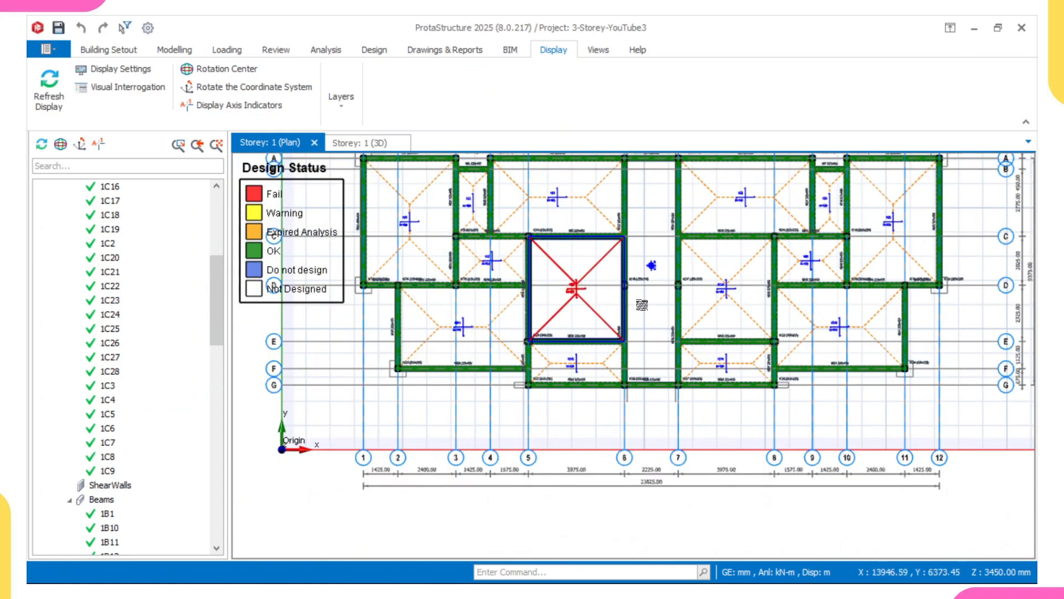
{"action": "scroll", "coordinate": [862, 328], "scroll_direction": "up", "scroll_amount": 2}
{"action": "scroll", "coordinate": [660, 389], "scroll_direction": "up", "scroll_amount": 5}
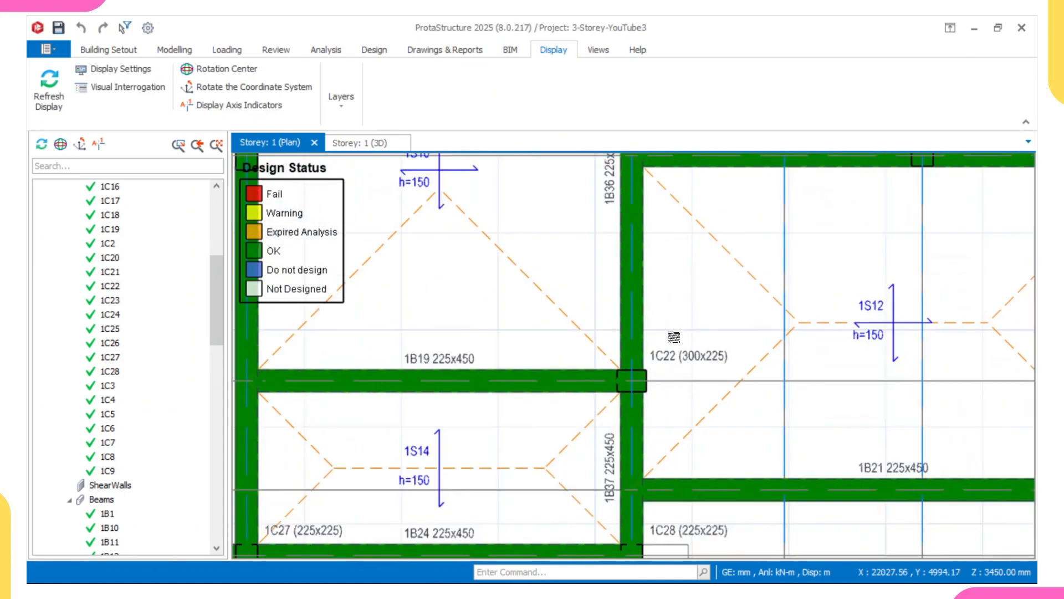
{"action": "scroll", "coordinate": [659, 389], "scroll_direction": "down", "scroll_amount": 3}
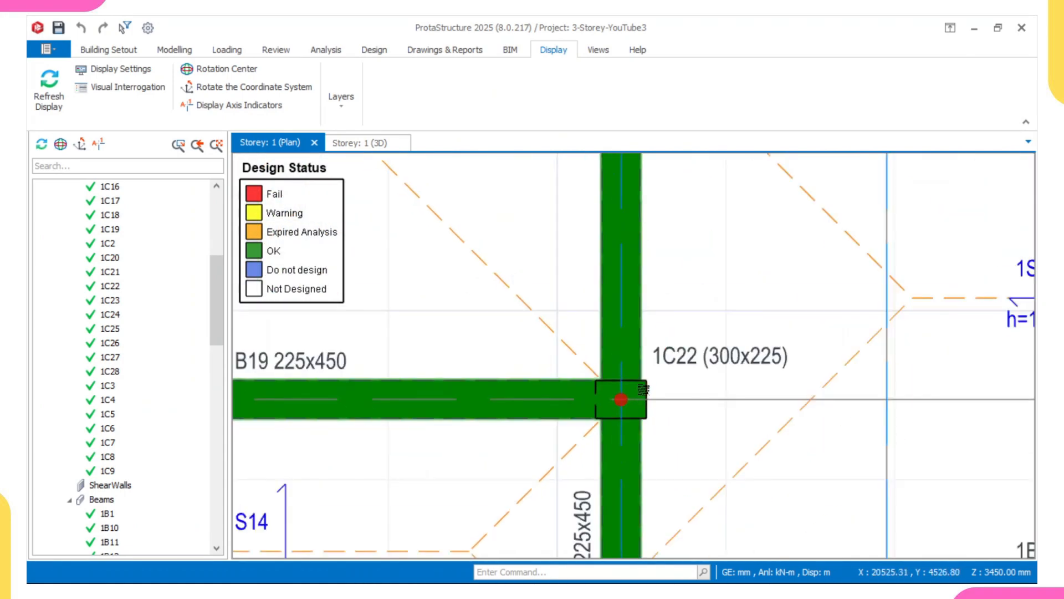
{"action": "scroll", "coordinate": [613, 386], "scroll_direction": "up", "scroll_amount": 2}
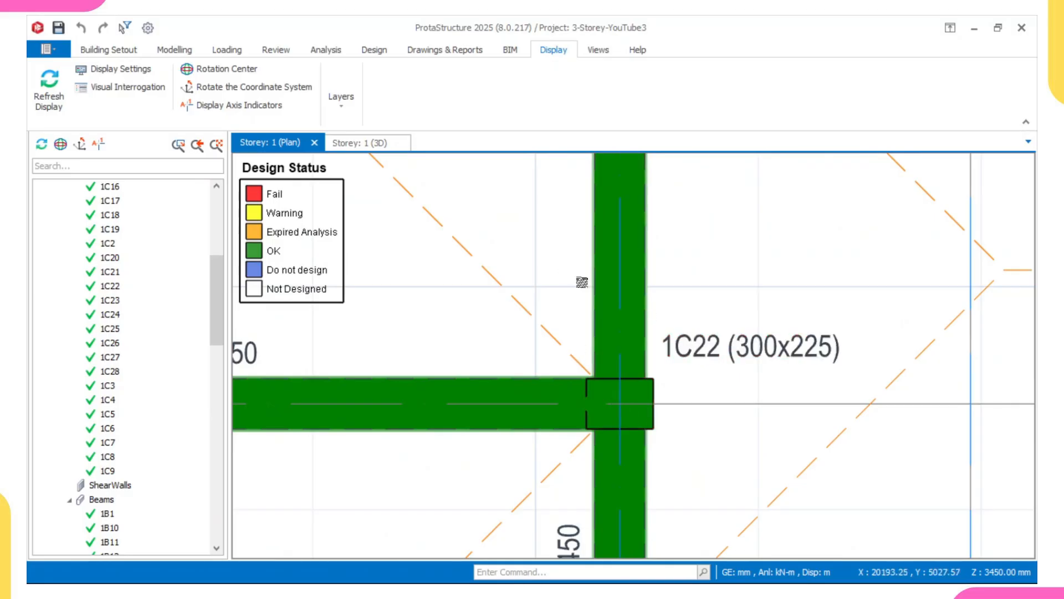
{"action": "scroll", "coordinate": [582, 282], "scroll_direction": "down", "scroll_amount": 3}
{"action": "scroll", "coordinate": [721, 371], "scroll_direction": "up", "scroll_amount": 1}
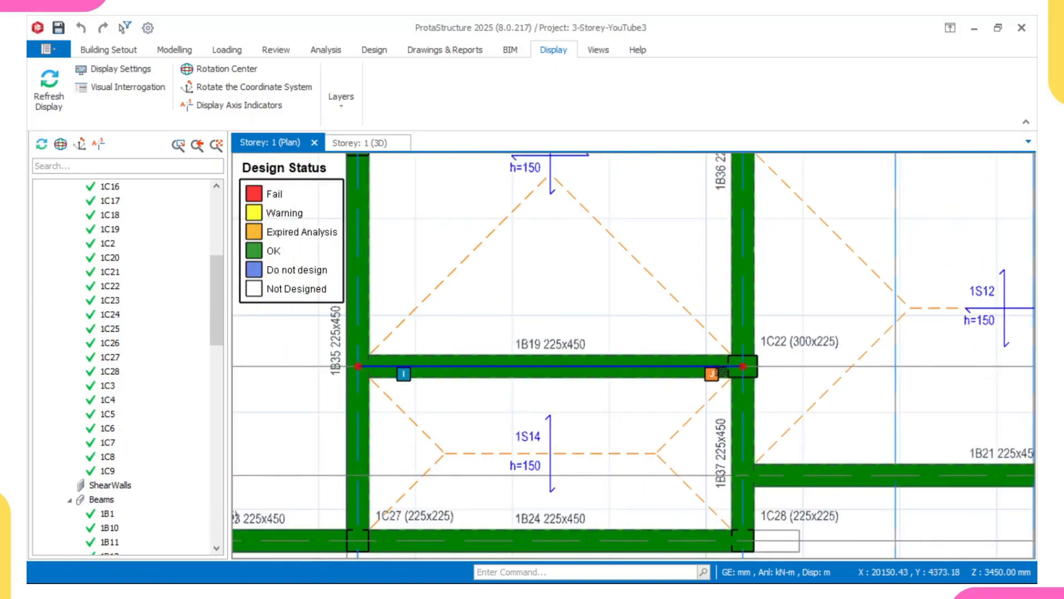
{"action": "scroll", "coordinate": [721, 368], "scroll_direction": "up", "scroll_amount": 1}
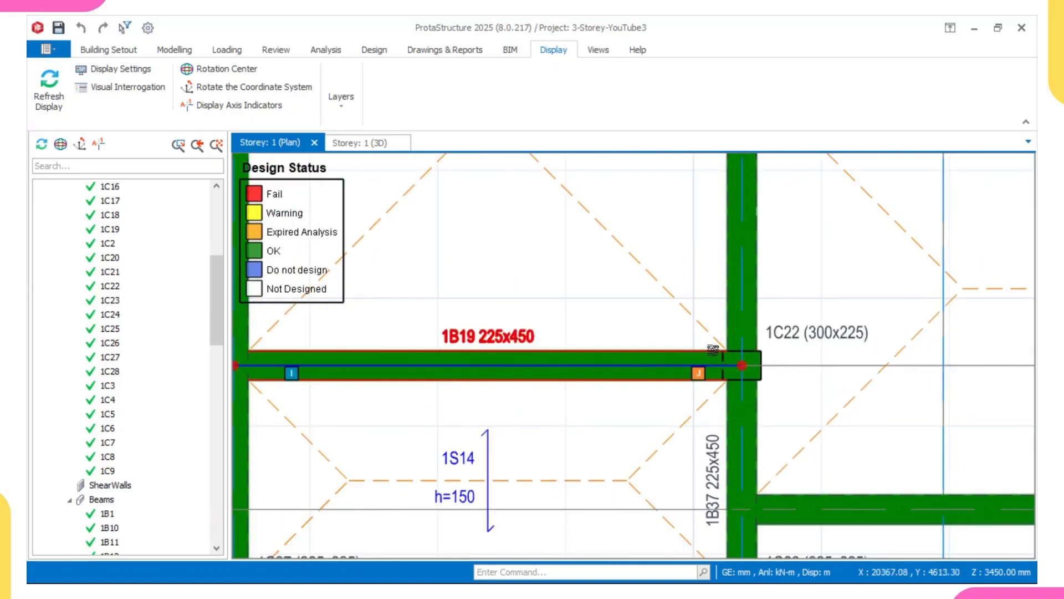
{"action": "scroll", "coordinate": [726, 370], "scroll_direction": "down", "scroll_amount": 2}
{"action": "scroll", "coordinate": [721, 383], "scroll_direction": "up", "scroll_amount": 3}
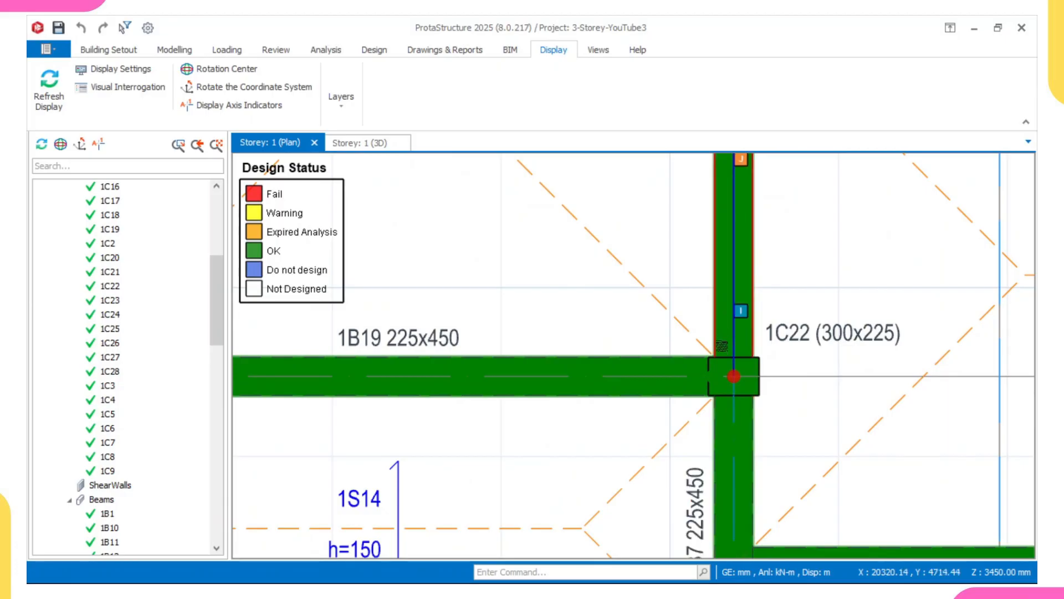
{"action": "scroll", "coordinate": [720, 348], "scroll_direction": "down", "scroll_amount": 2}
{"action": "middle_click_drag", "start_coordinate": [675, 342], "coordinate": [799, 372]}
{"action": "scroll", "coordinate": [799, 372], "scroll_direction": "down", "scroll_amount": 5}
{"action": "middle_click_drag", "start_coordinate": [689, 366], "coordinate": [597, 378]}
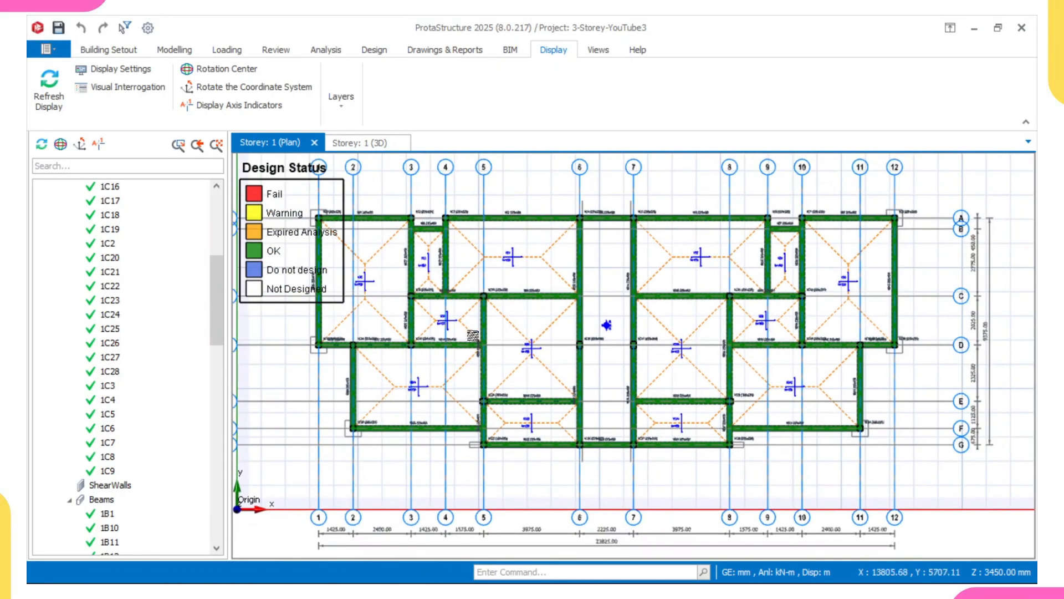
{"action": "scroll", "coordinate": [518, 294], "scroll_direction": "up", "scroll_amount": 4}
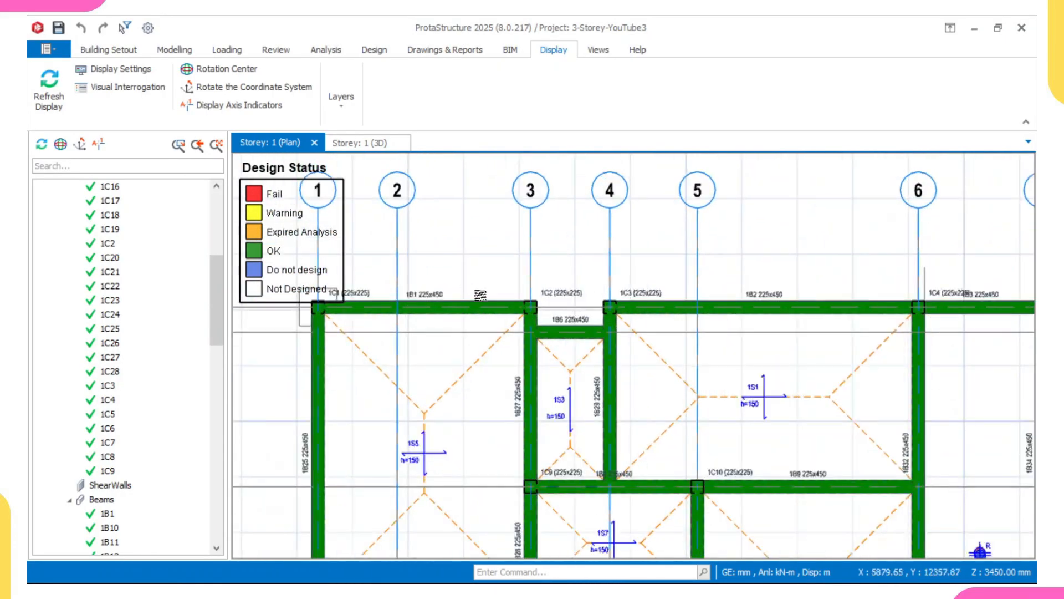
Open column 1C2's section design to review its reinforcement, then close it.
{"action": "left_click", "coordinate": [560, 288]}
{"action": "right_click", "coordinate": [561, 289]}
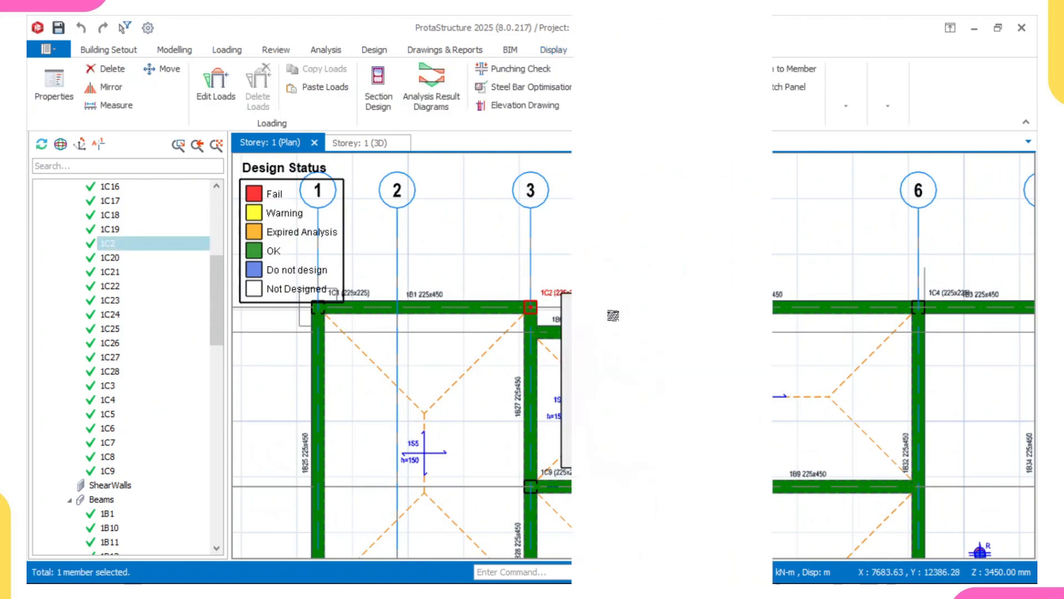
{"action": "key", "text": "Escape"}
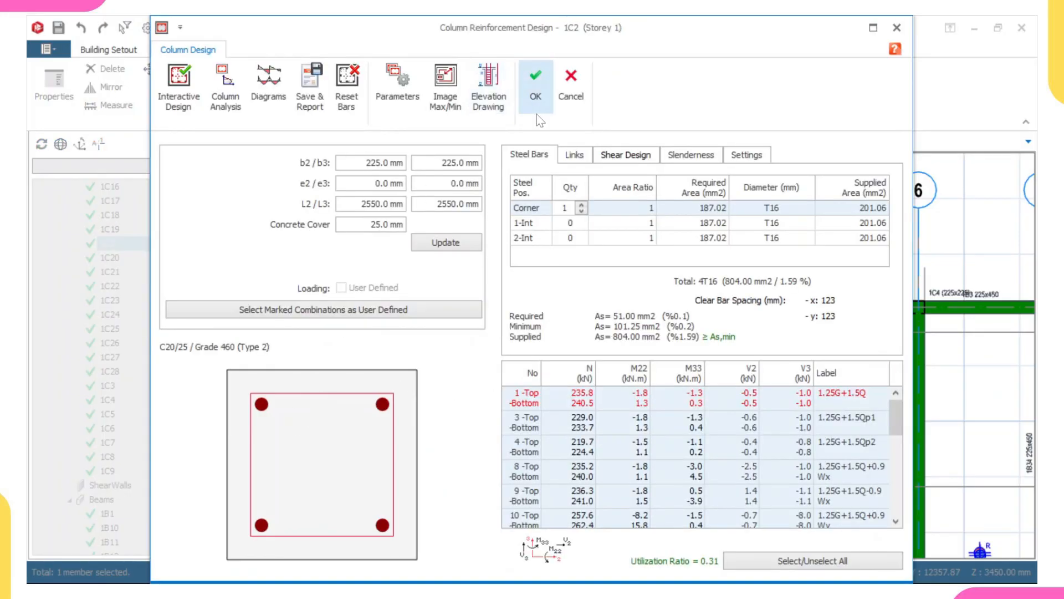
{"action": "left_click", "coordinate": [536, 89]}
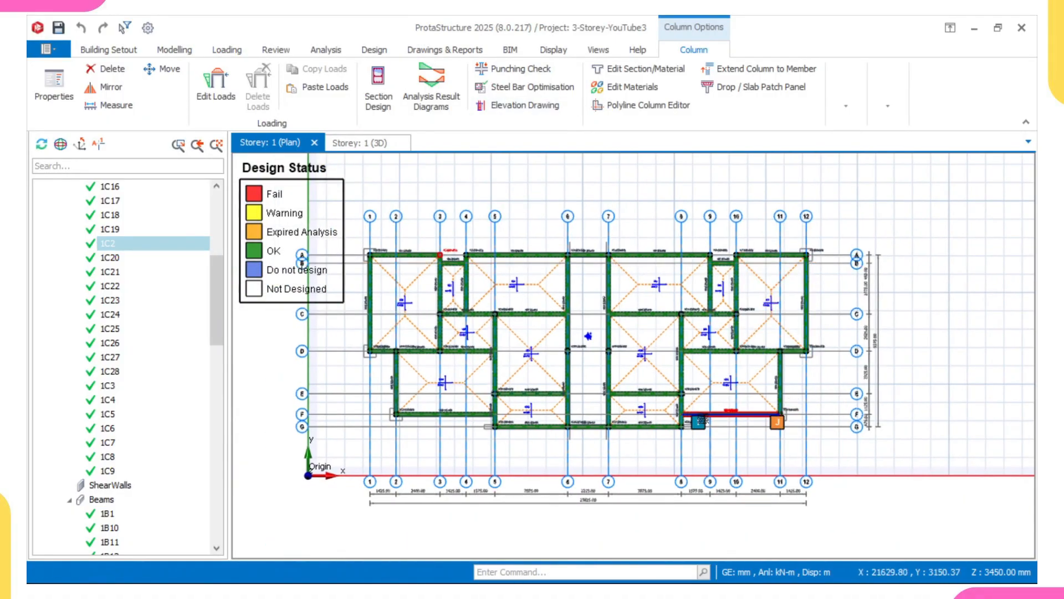
{"action": "middle_click_drag", "start_coordinate": [686, 419], "coordinate": [674, 421]}
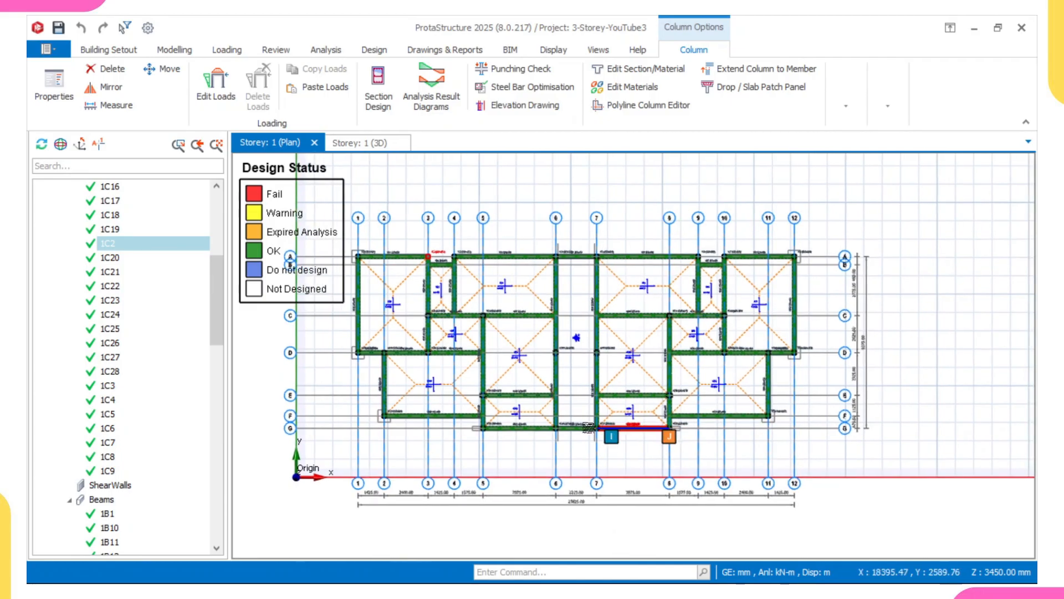
{"action": "middle_click_drag", "start_coordinate": [534, 396], "coordinate": [564, 407]}
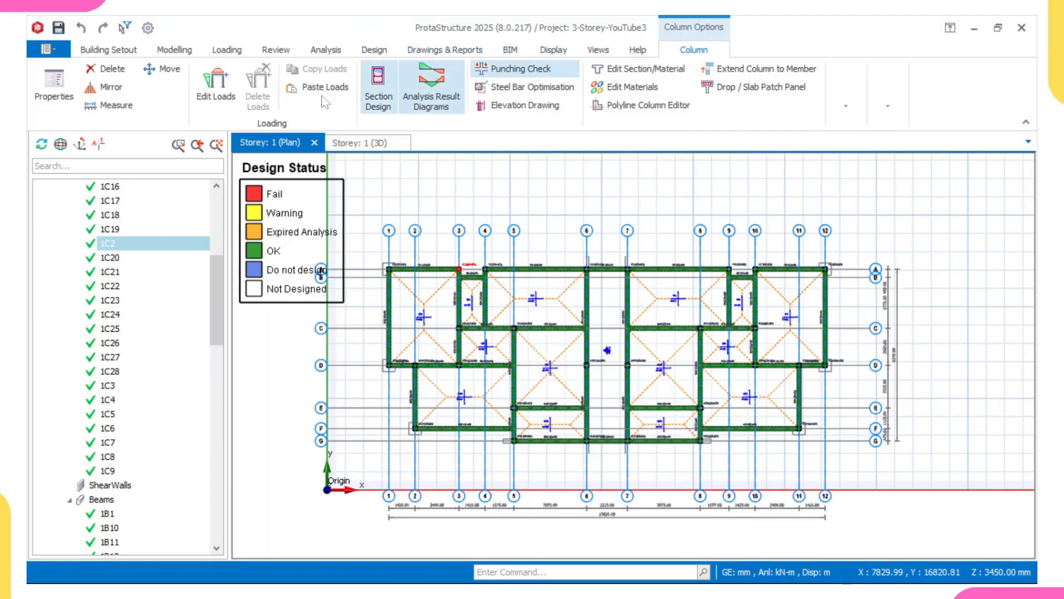
Open the Building Analysis Model view from the structure tree's Views item.
{"action": "scroll", "coordinate": [82, 265], "scroll_direction": "up", "scroll_amount": 6}
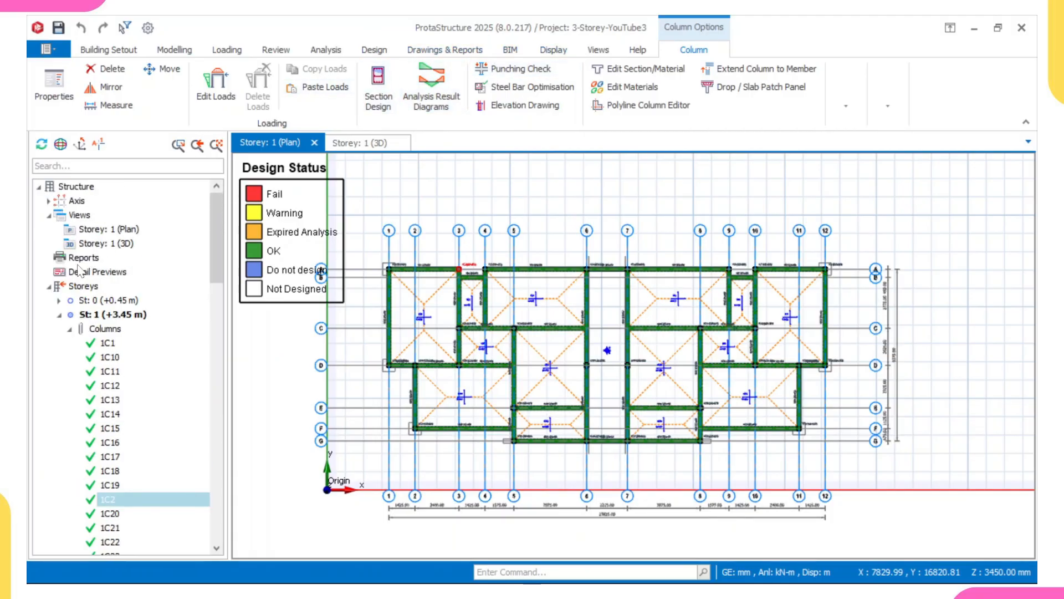
{"action": "right_click", "coordinate": [79, 215]}
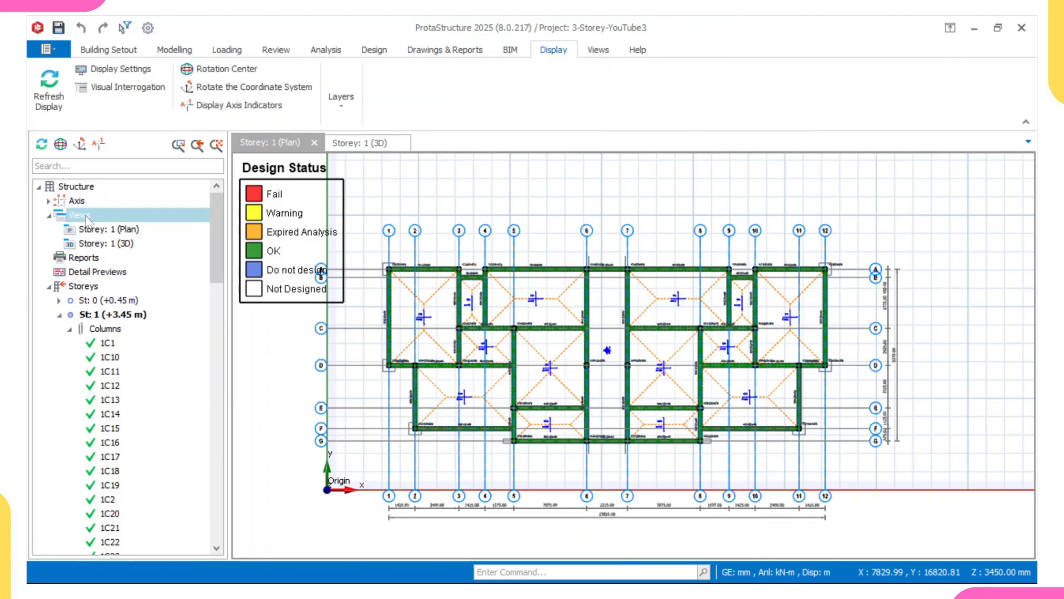
{"action": "left_click", "coordinate": [136, 292]}
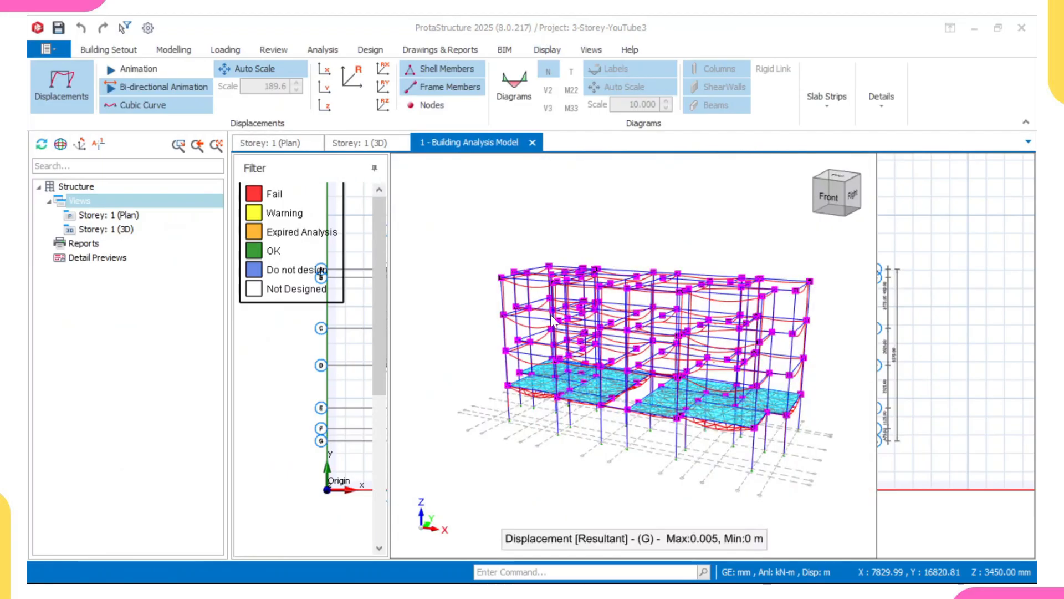
Switch the analysis model display to the solid model coloured by axial force N.
{"action": "middle_click_drag", "start_coordinate": [573, 354], "coordinate": [640, 323]}
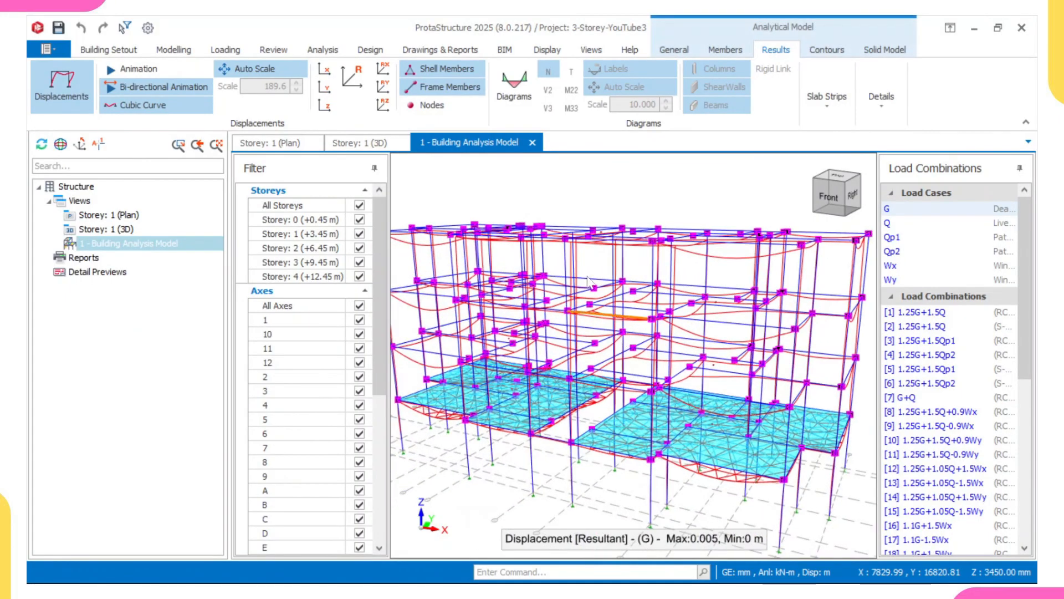
{"action": "left_click", "coordinate": [886, 51]}
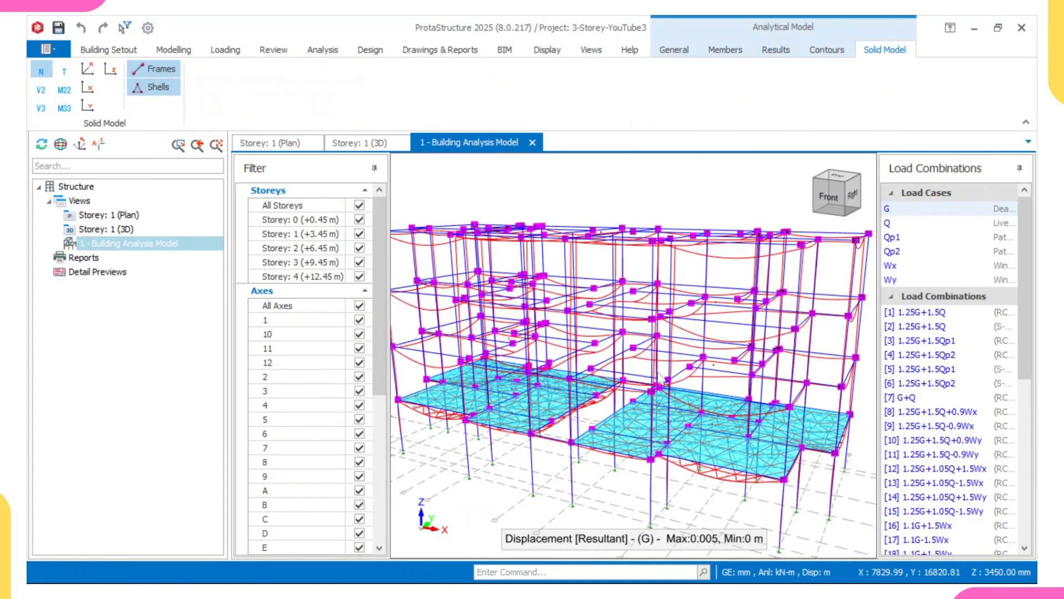
{"action": "middle_click_drag", "start_coordinate": [651, 382], "coordinate": [601, 294], "text": "shift"}
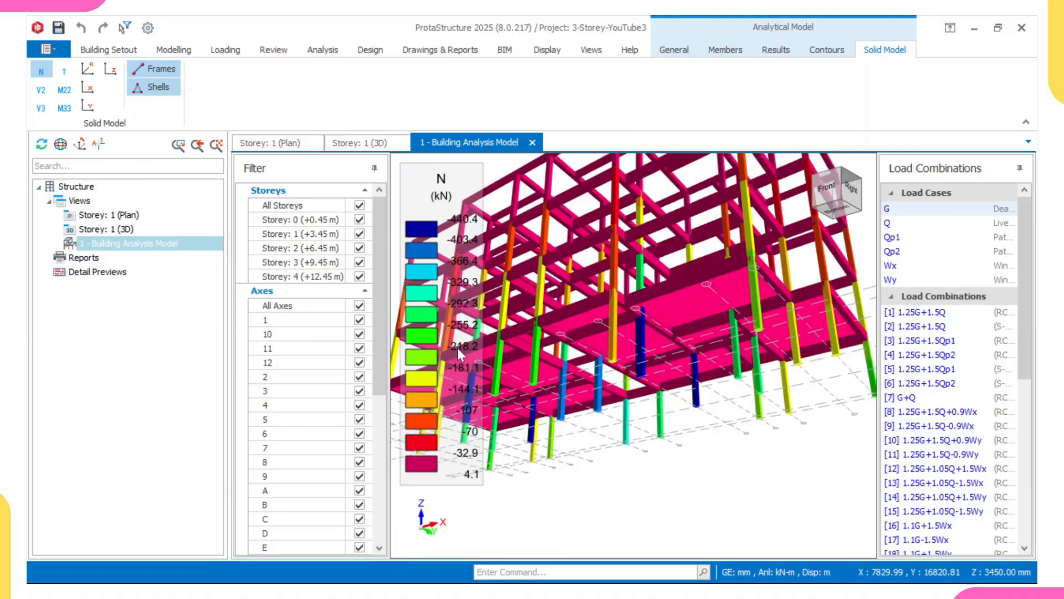
Examine the axial force colours of the columns on each storey of the solid model from the front.
{"action": "scroll", "coordinate": [456, 342], "scroll_direction": "down", "scroll_amount": 5}
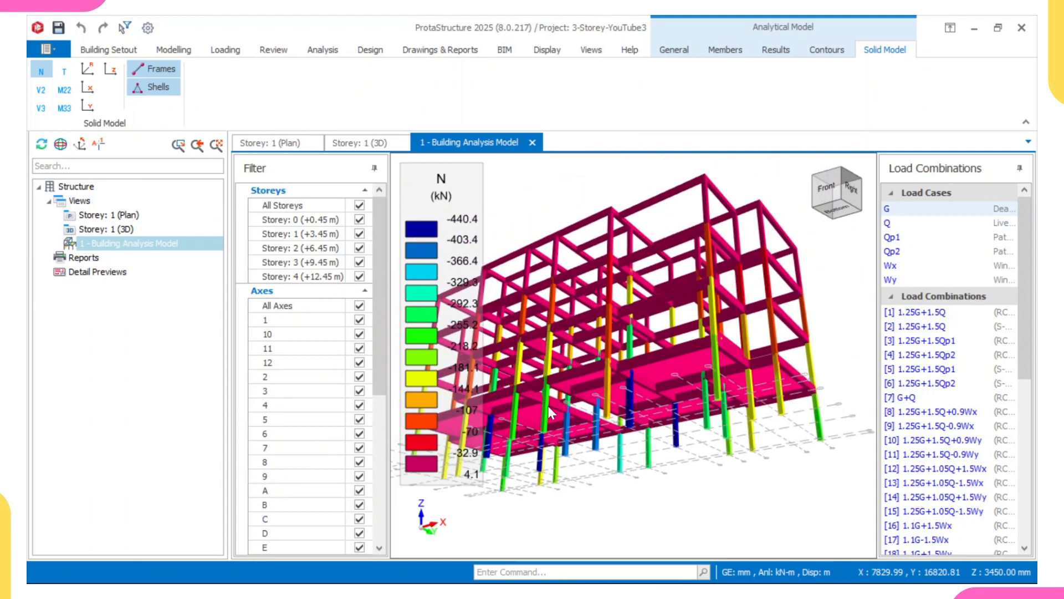
{"action": "middle_click_drag", "start_coordinate": [576, 375], "coordinate": [589, 380]}
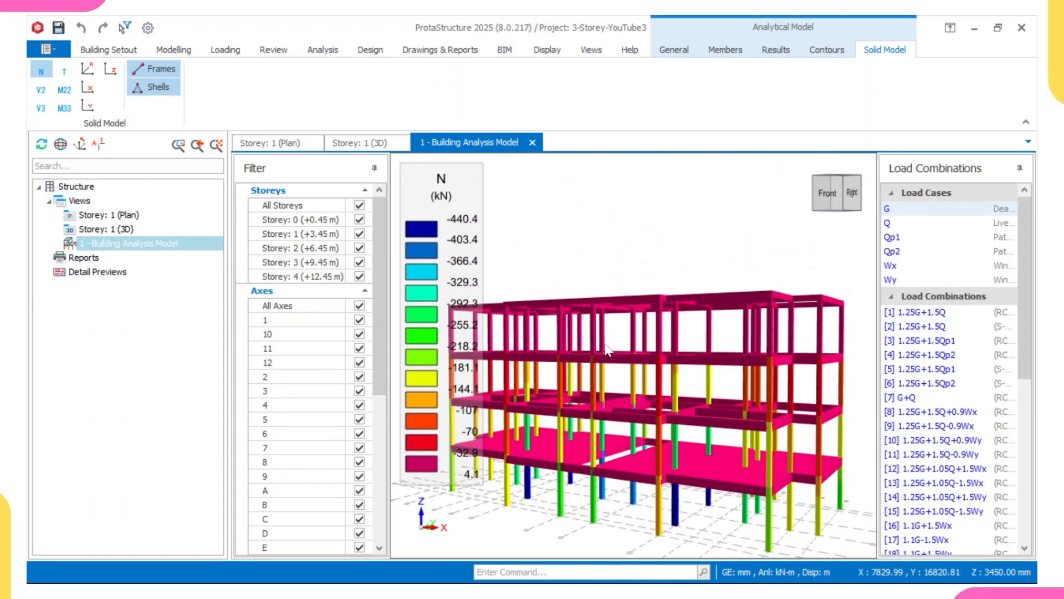
{"action": "scroll", "coordinate": [607, 349], "scroll_direction": "up", "scroll_amount": 4}
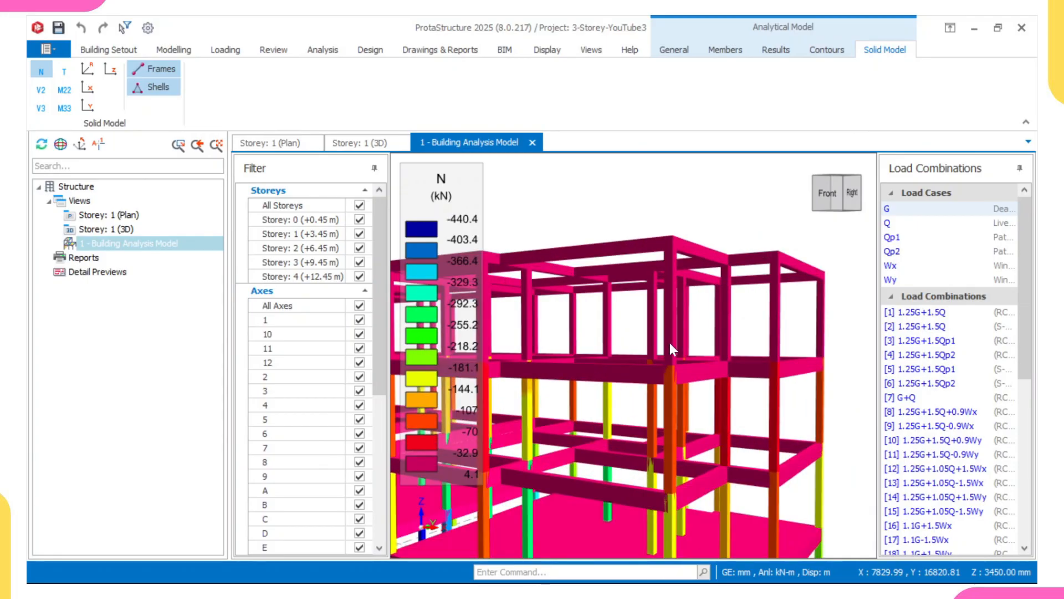
{"action": "mouse_move", "coordinate": [670, 342]}
{"action": "middle_mouse_down"}
{"action": "mouse_move", "coordinate": [698, 345]}
{"action": "mouse_move", "coordinate": [656, 342]}
{"action": "middle_mouse_up"}
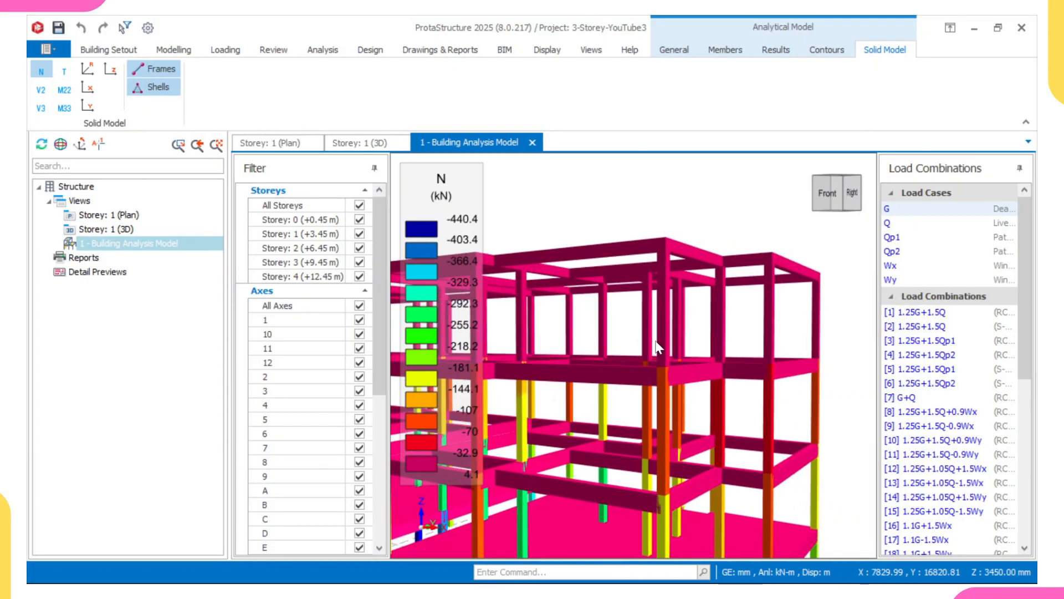
{"action": "scroll", "coordinate": [666, 310], "scroll_direction": "up", "scroll_amount": 1}
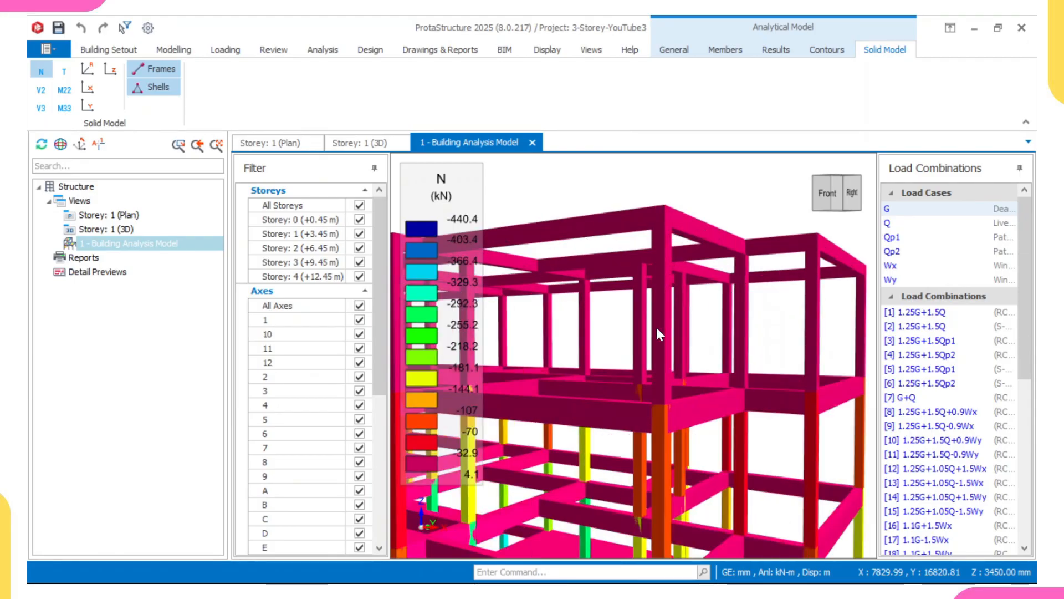
{"action": "scroll", "coordinate": [657, 327], "scroll_direction": "up", "scroll_amount": 2}
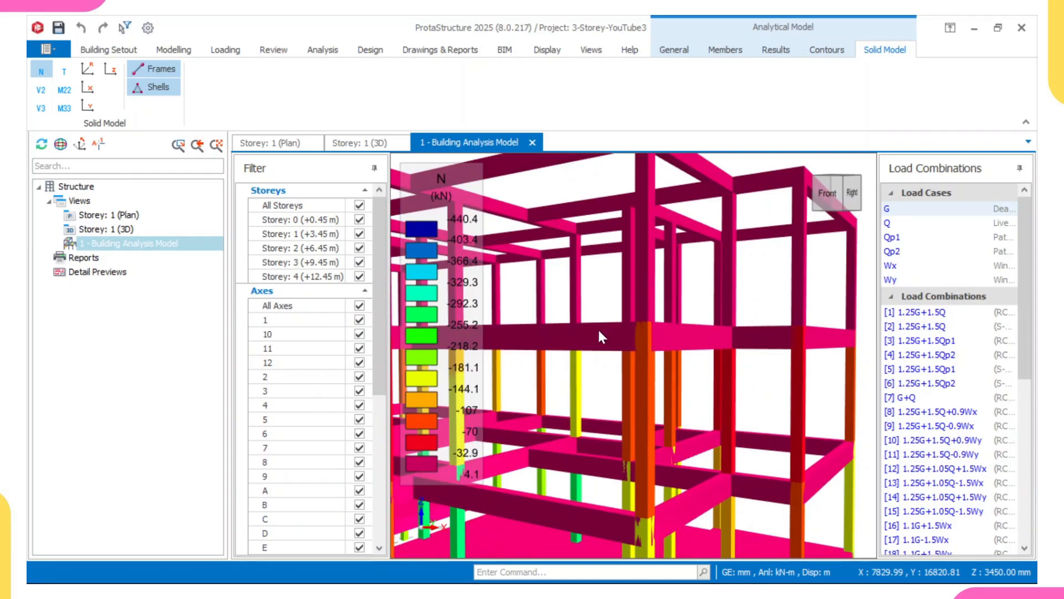
{"action": "middle_click_drag", "start_coordinate": [644, 398], "coordinate": [681, 314]}
{"action": "middle_click_drag", "start_coordinate": [710, 367], "coordinate": [645, 422]}
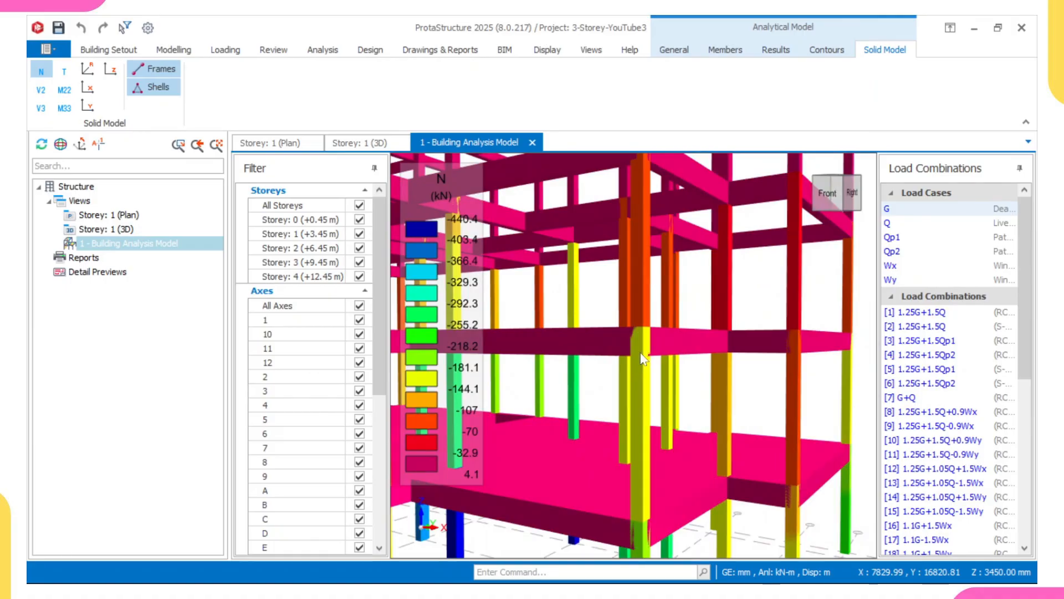
{"action": "middle_click_drag", "start_coordinate": [650, 430], "coordinate": [607, 346]}
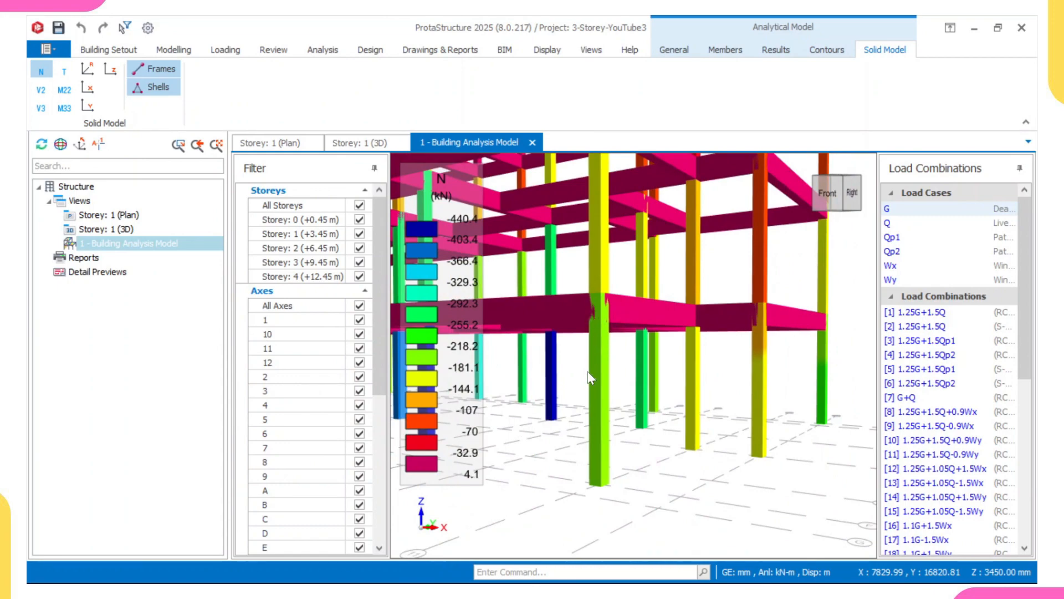
{"action": "scroll", "coordinate": [589, 385], "scroll_direction": "down", "scroll_amount": 2}
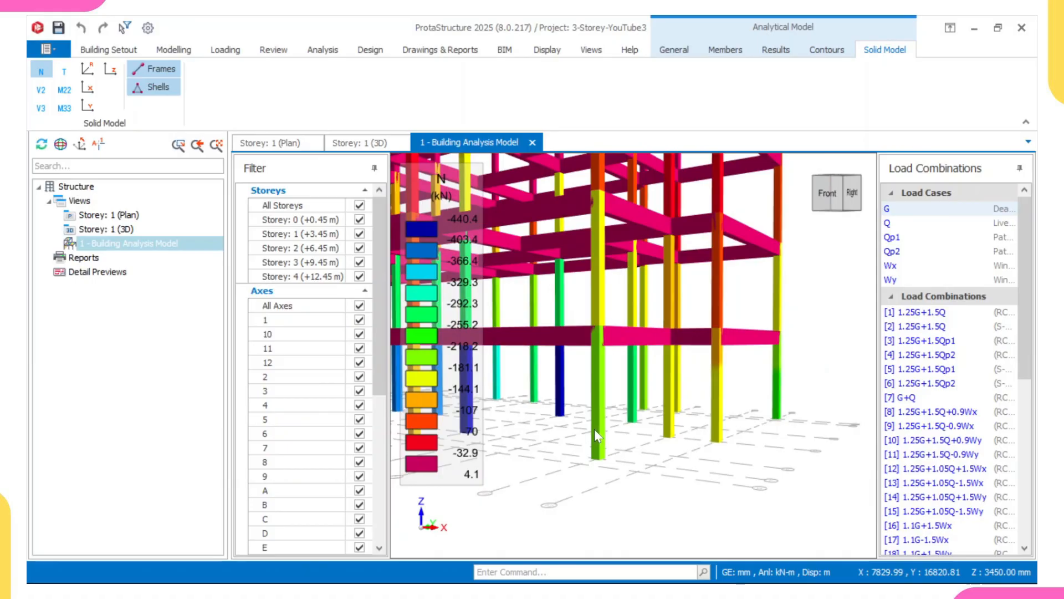
{"action": "scroll", "coordinate": [599, 432], "scroll_direction": "down", "scroll_amount": 3}
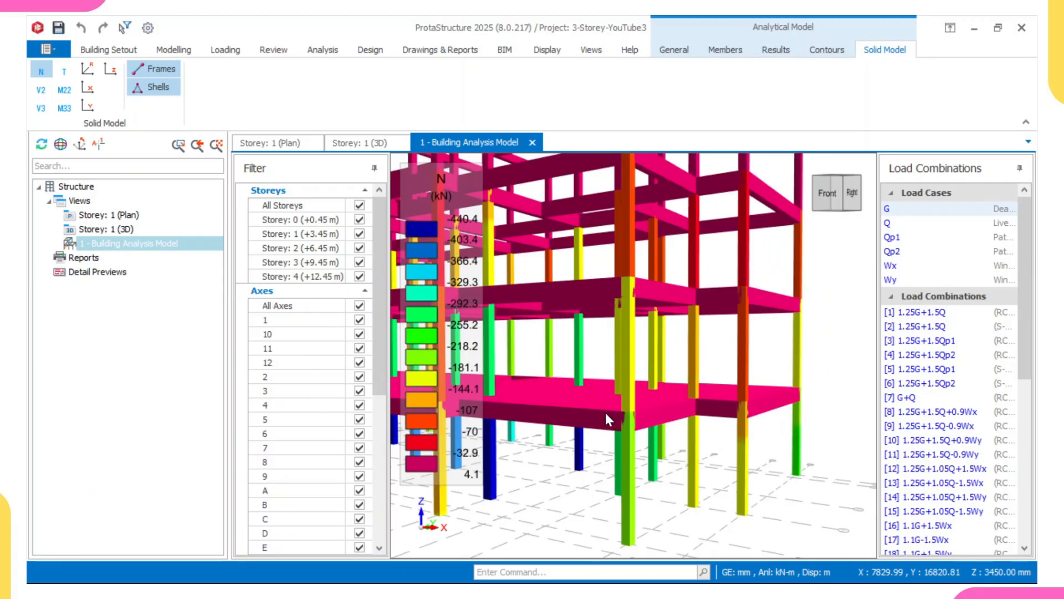
{"action": "middle_click_drag", "start_coordinate": [591, 456], "coordinate": [575, 504]}
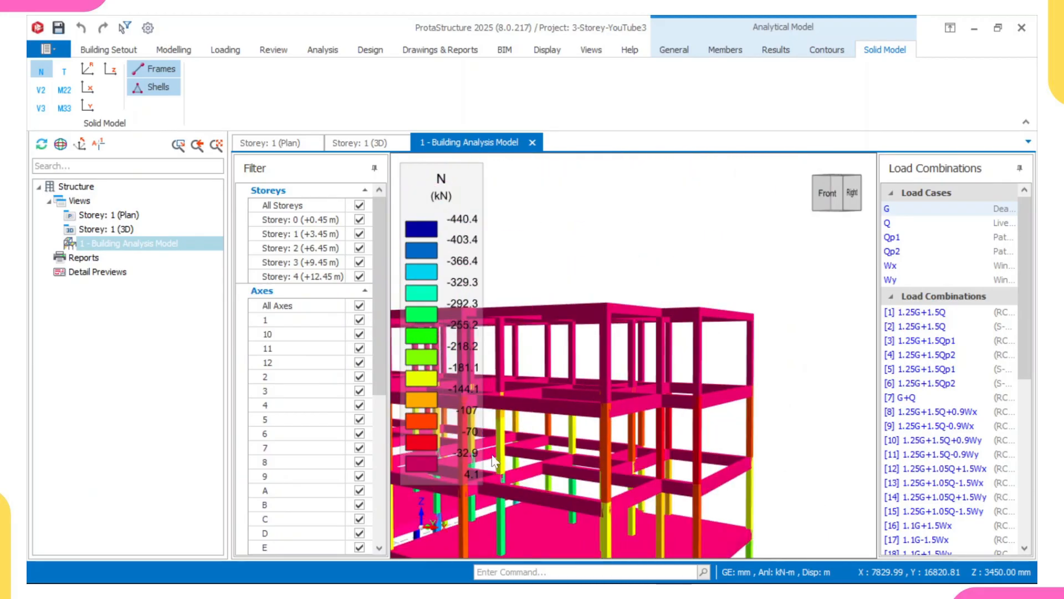
{"action": "scroll", "coordinate": [588, 388], "scroll_direction": "up", "scroll_amount": 2}
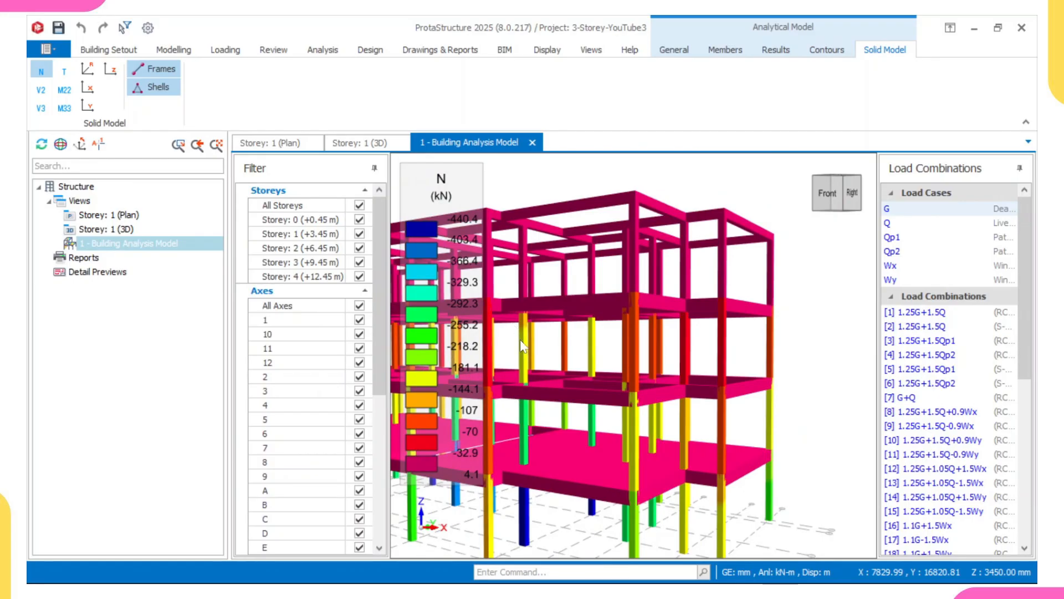
{"action": "scroll", "coordinate": [546, 348], "scroll_direction": "up", "scroll_amount": 1}
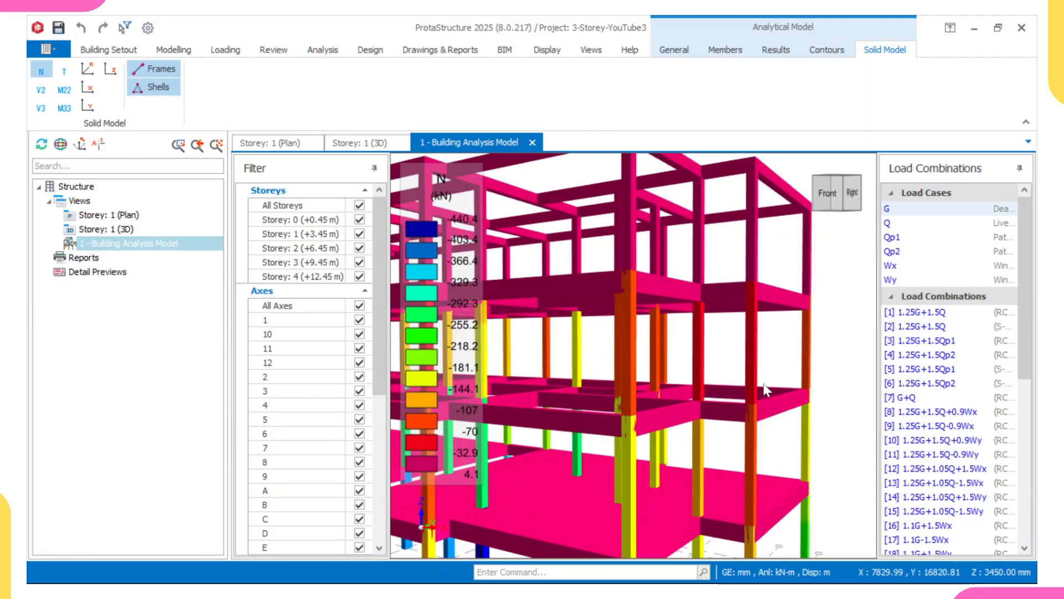
{"action": "middle_click_drag", "start_coordinate": [672, 529], "coordinate": [656, 421]}
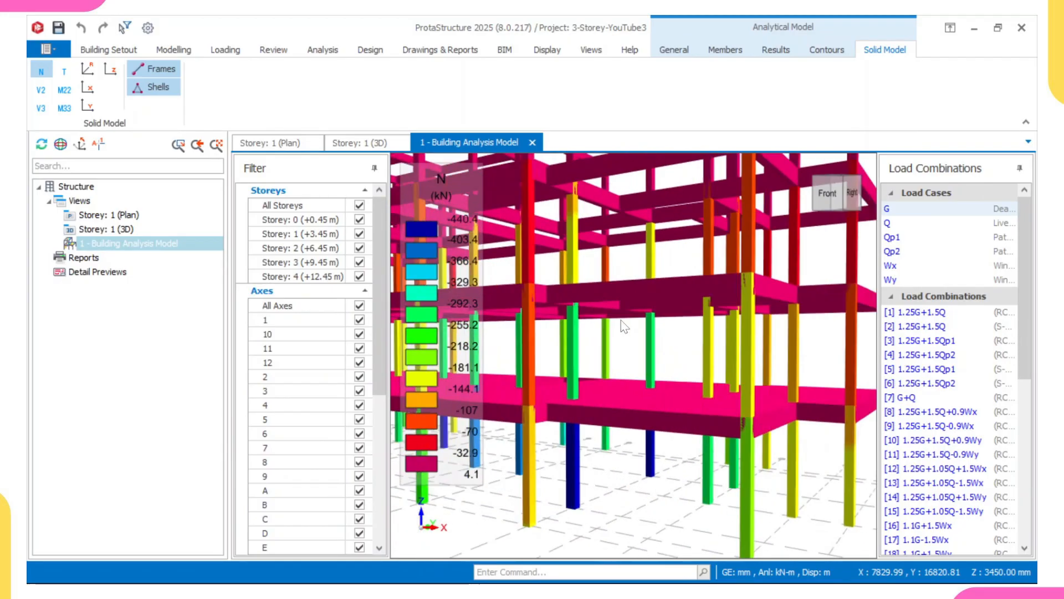
{"action": "scroll", "coordinate": [661, 348], "scroll_direction": "down", "scroll_amount": 5}
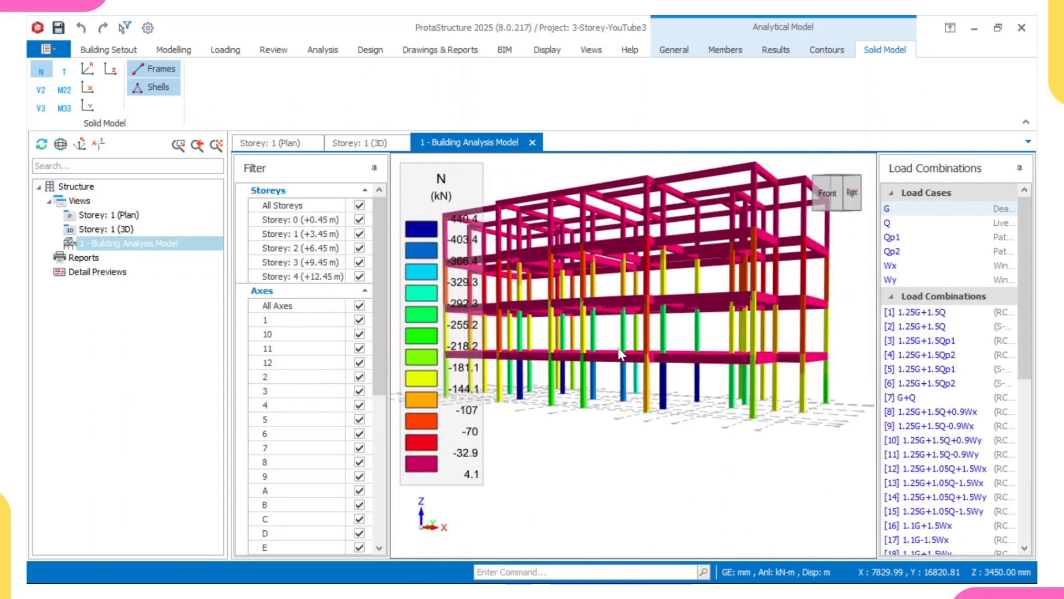
{"action": "middle_click_drag", "start_coordinate": [621, 339], "coordinate": [594, 289], "text": "shift"}
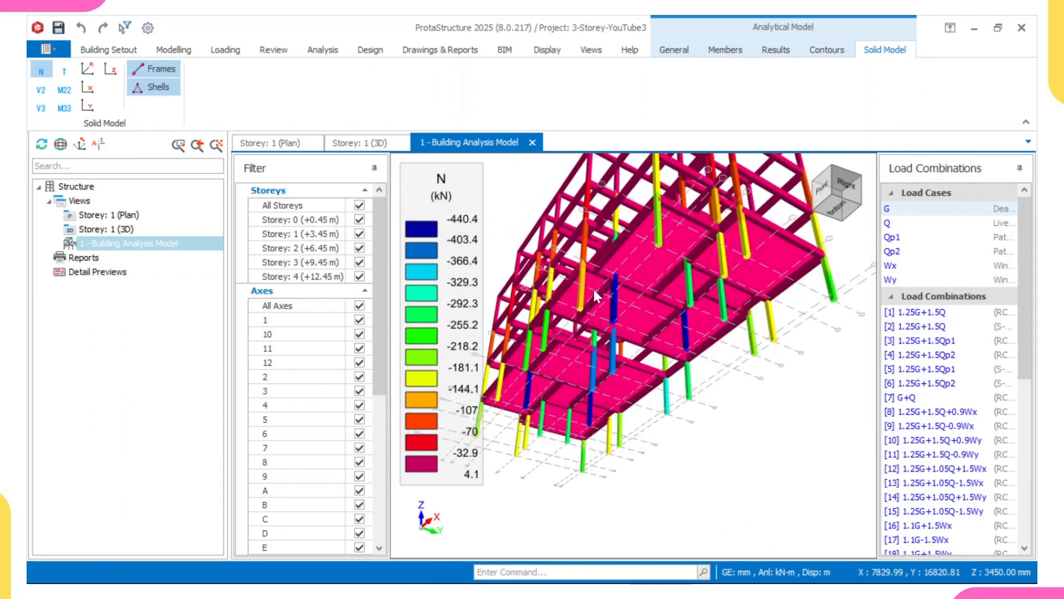
Examine the column axial forces from beneath the slabs of the solid model.
{"action": "middle_click_drag", "start_coordinate": [563, 323], "coordinate": [545, 329], "text": "shift"}
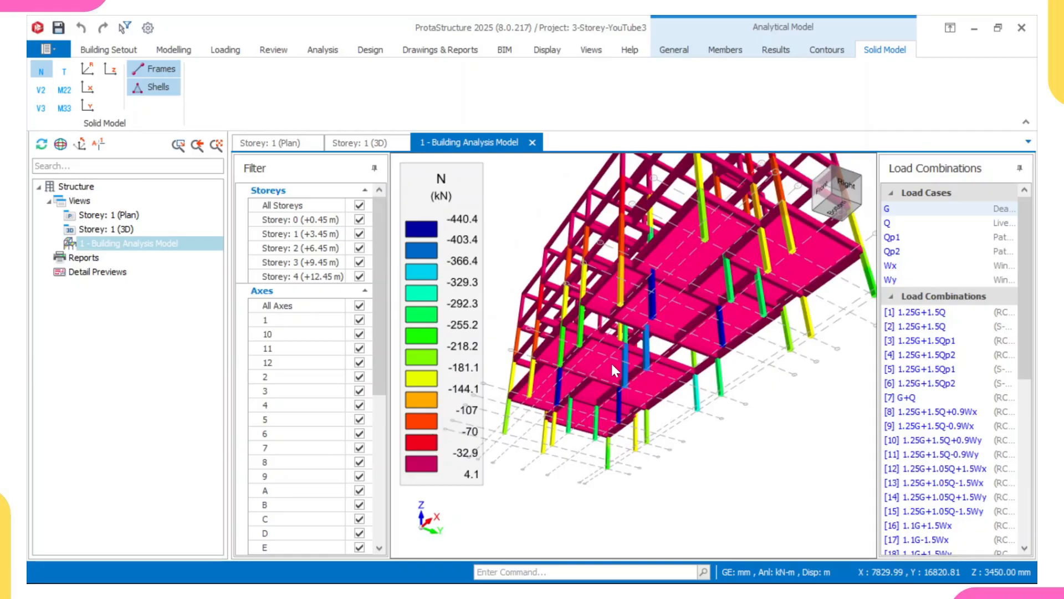
{"action": "scroll", "coordinate": [612, 368], "scroll_direction": "up", "scroll_amount": 2}
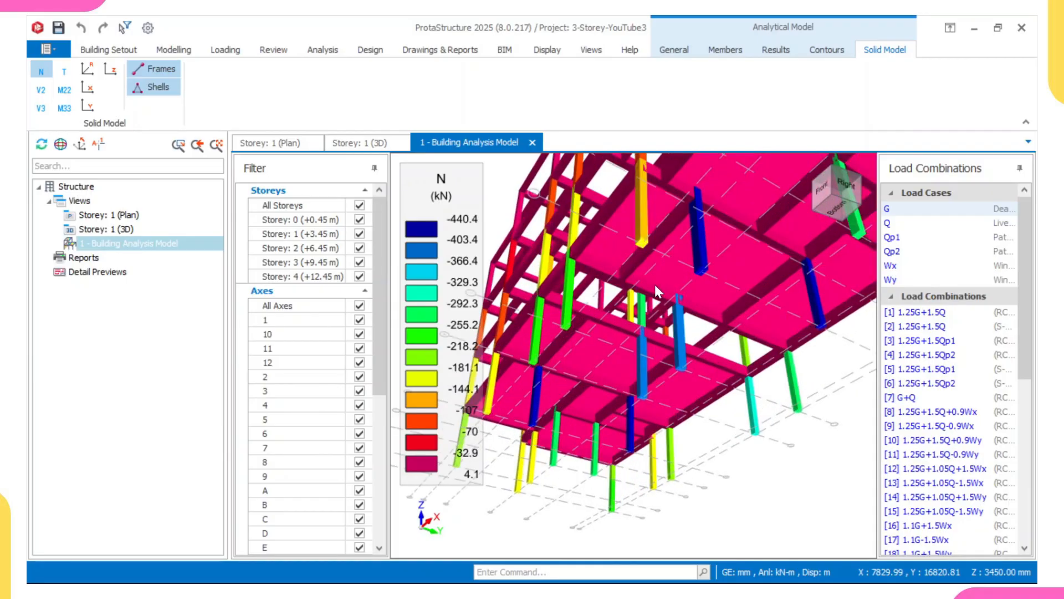
{"action": "scroll", "coordinate": [654, 285], "scroll_direction": "up", "scroll_amount": 2}
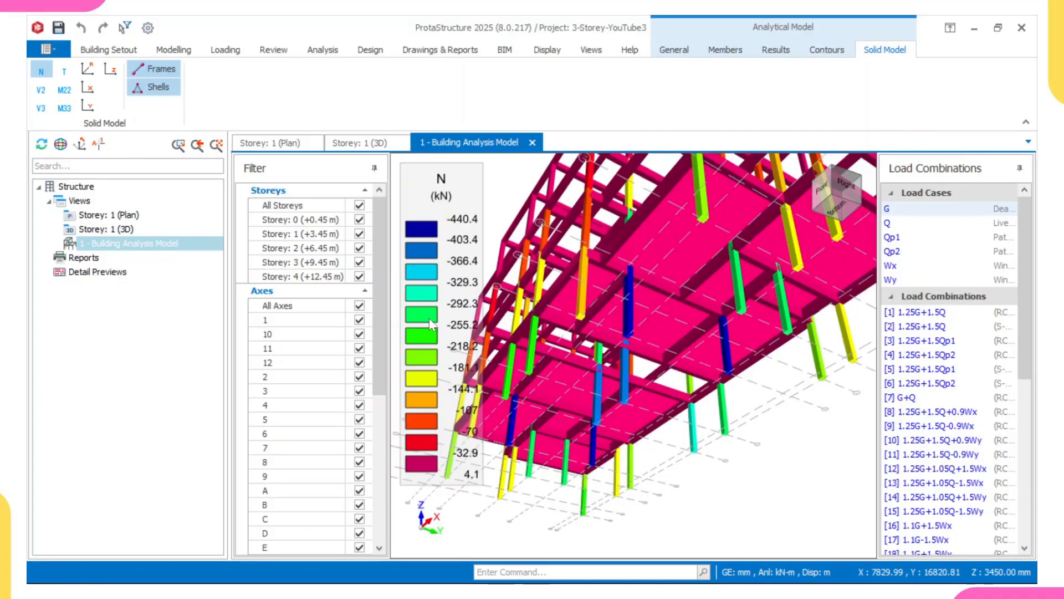
{"action": "scroll", "coordinate": [600, 358], "scroll_direction": "up", "scroll_amount": 3}
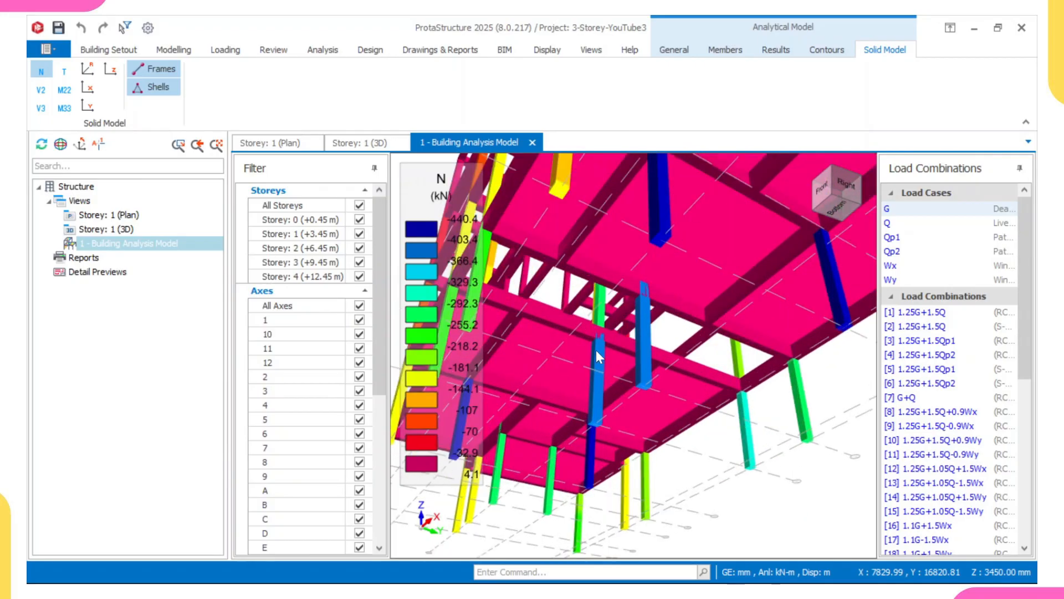
{"action": "scroll", "coordinate": [628, 339], "scroll_direction": "down", "scroll_amount": 3}
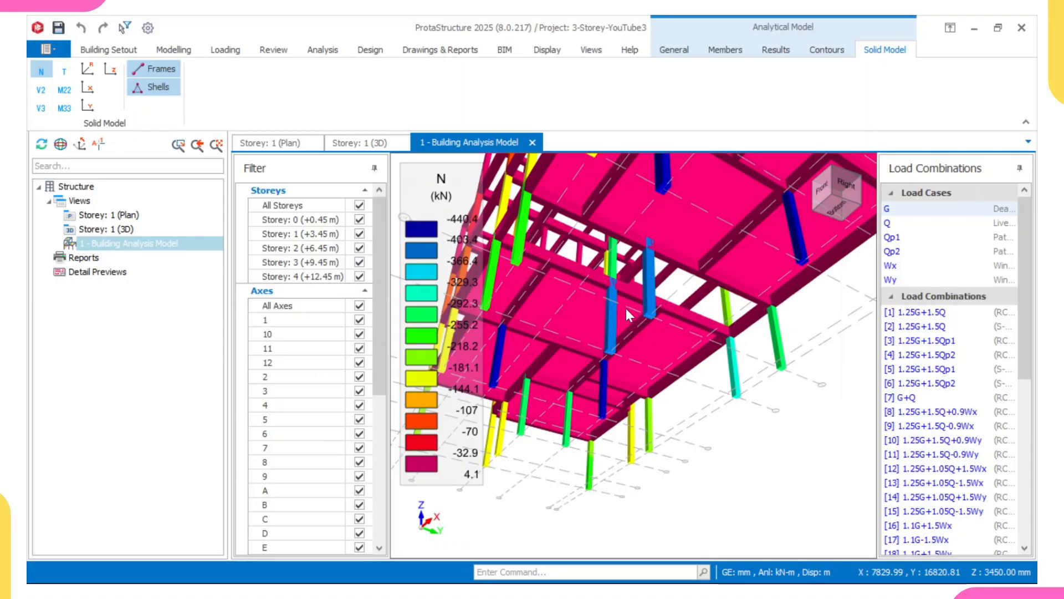
{"action": "scroll", "coordinate": [697, 286], "scroll_direction": "down", "scroll_amount": 2}
{"action": "scroll", "coordinate": [697, 286], "scroll_direction": "up", "scroll_amount": 2}
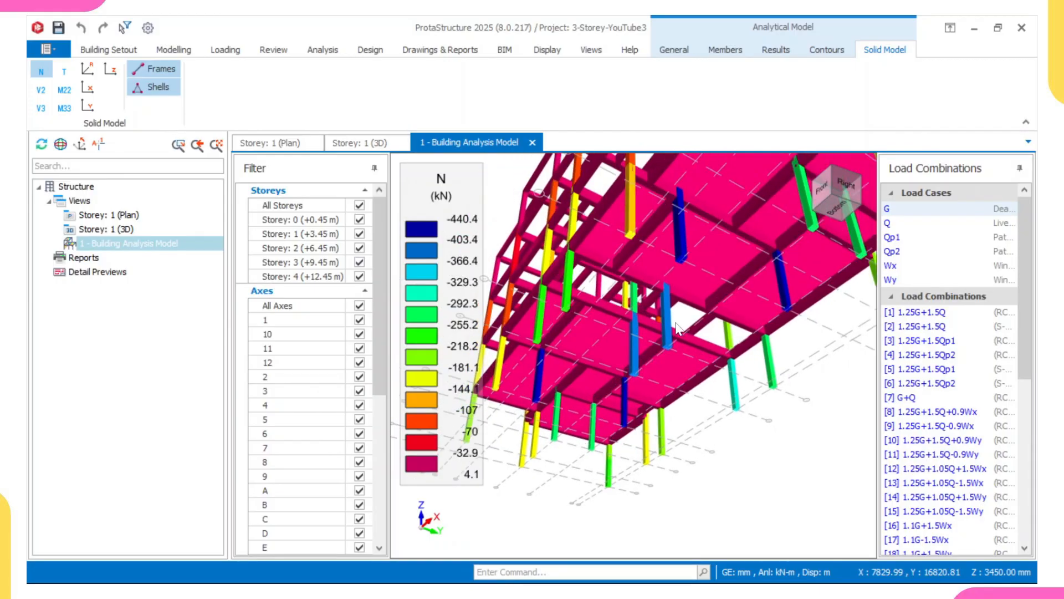
{"action": "scroll", "coordinate": [650, 316], "scroll_direction": "down", "scroll_amount": 1}
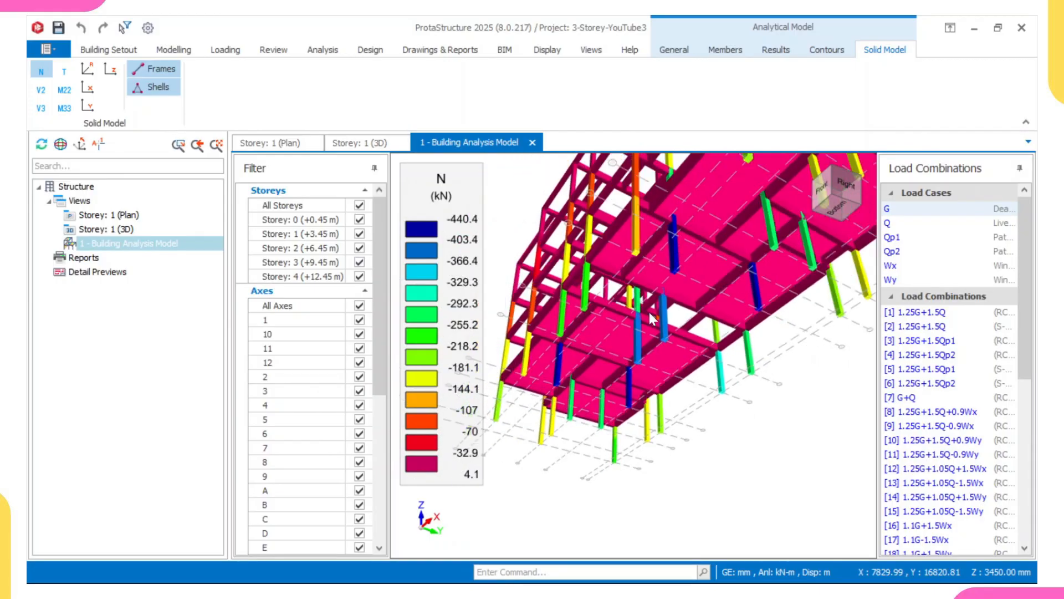
{"action": "scroll", "coordinate": [651, 312], "scroll_direction": "down", "scroll_amount": 1}
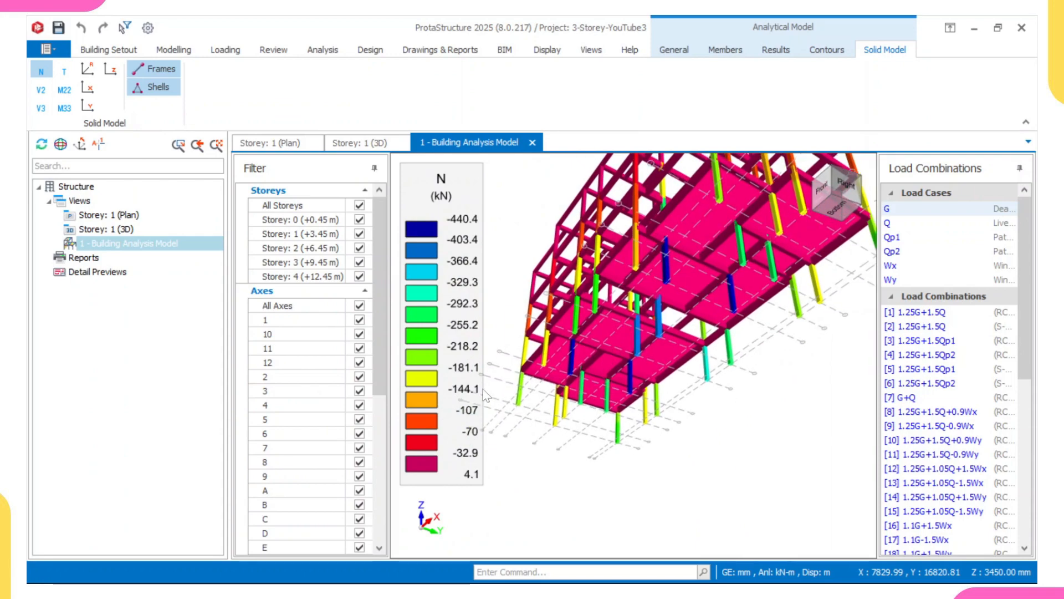
{"action": "scroll", "coordinate": [645, 329], "scroll_direction": "up", "scroll_amount": 2}
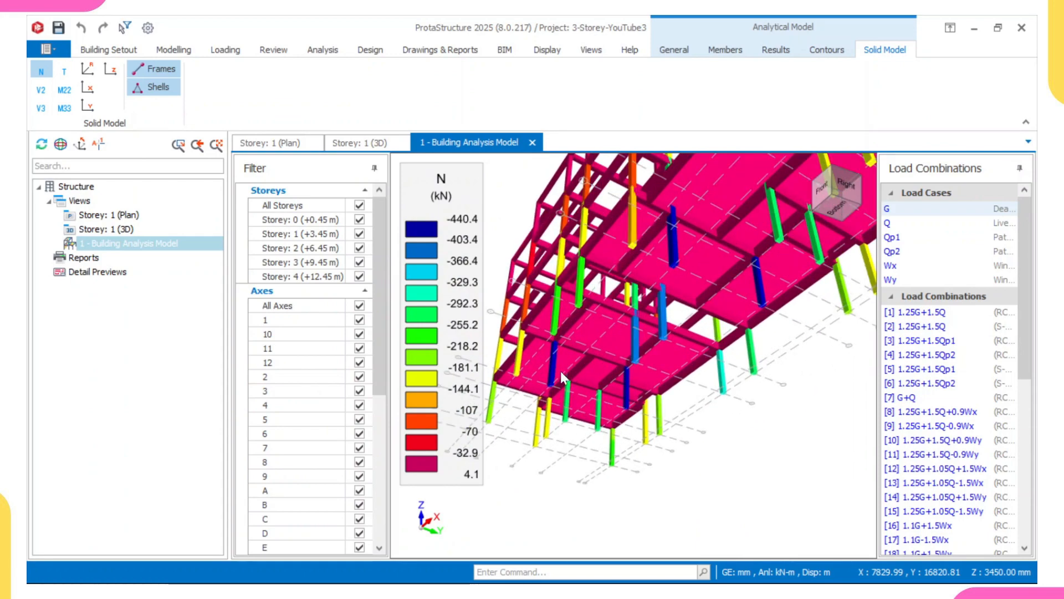
{"action": "middle_click_drag", "start_coordinate": [657, 309], "coordinate": [610, 338]}
{"action": "scroll", "coordinate": [675, 343], "scroll_direction": "down", "scroll_amount": 4}
{"action": "scroll", "coordinate": [620, 331], "scroll_direction": "up", "scroll_amount": 4}
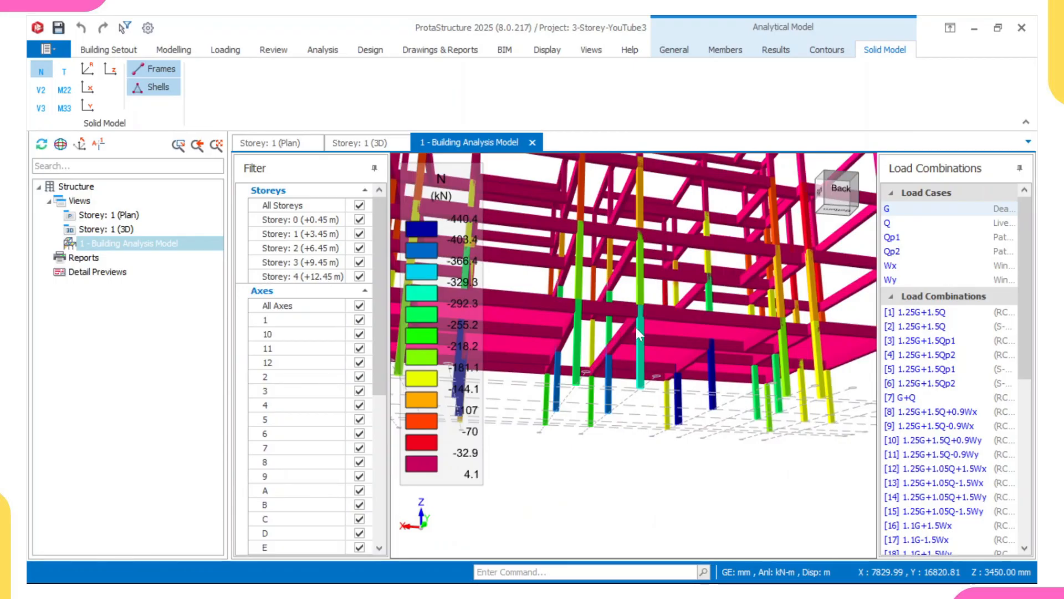
{"action": "scroll", "coordinate": [632, 329], "scroll_direction": "up", "scroll_amount": 2}
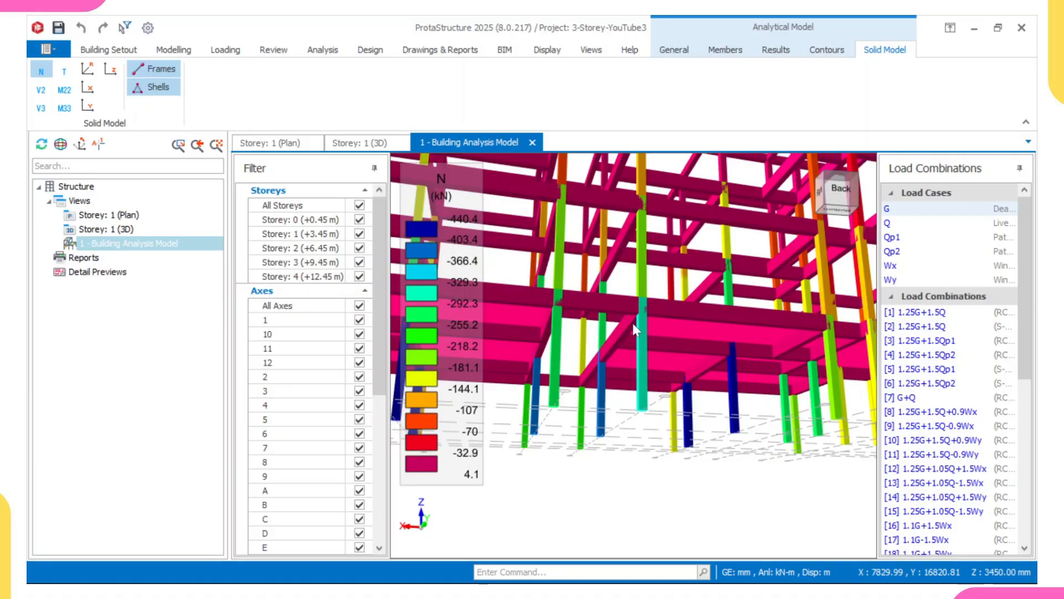
{"action": "scroll", "coordinate": [636, 327], "scroll_direction": "down", "scroll_amount": 4}
{"action": "middle_click_drag", "start_coordinate": [639, 305], "coordinate": [651, 307]}
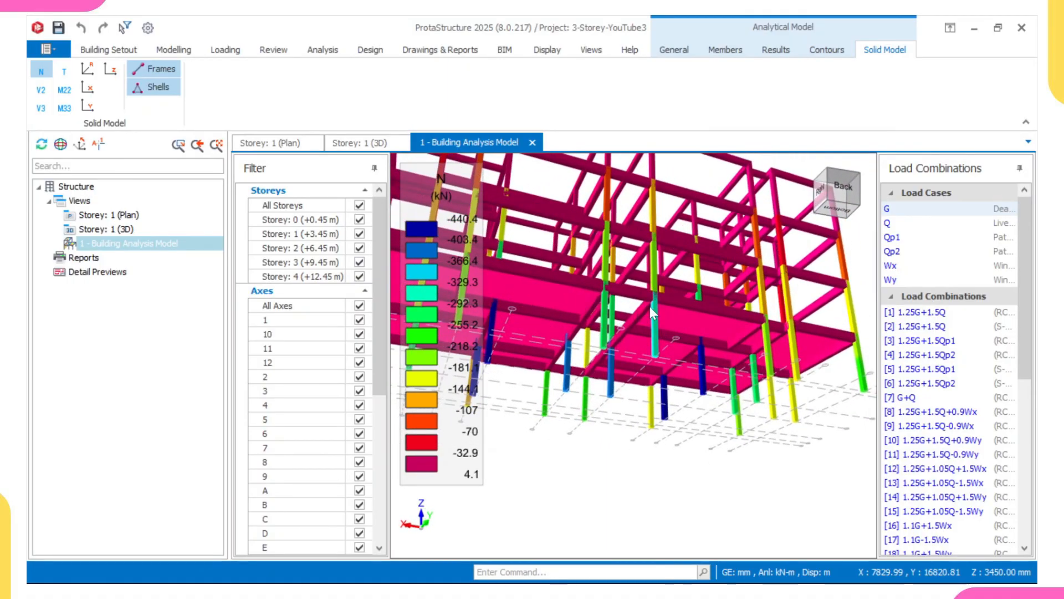
{"action": "scroll", "coordinate": [653, 312], "scroll_direction": "up", "scroll_amount": 2}
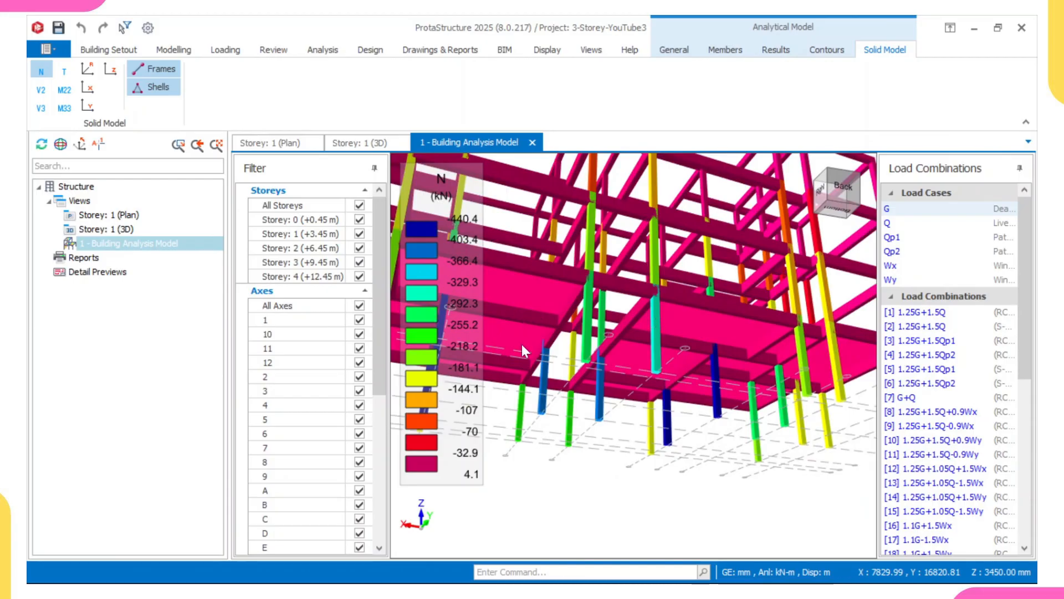
Orbit and zoom around the underside of the solid model to inspect the column axial force colours from another angle.
{"action": "scroll", "coordinate": [581, 311], "scroll_direction": "down", "scroll_amount": 4}
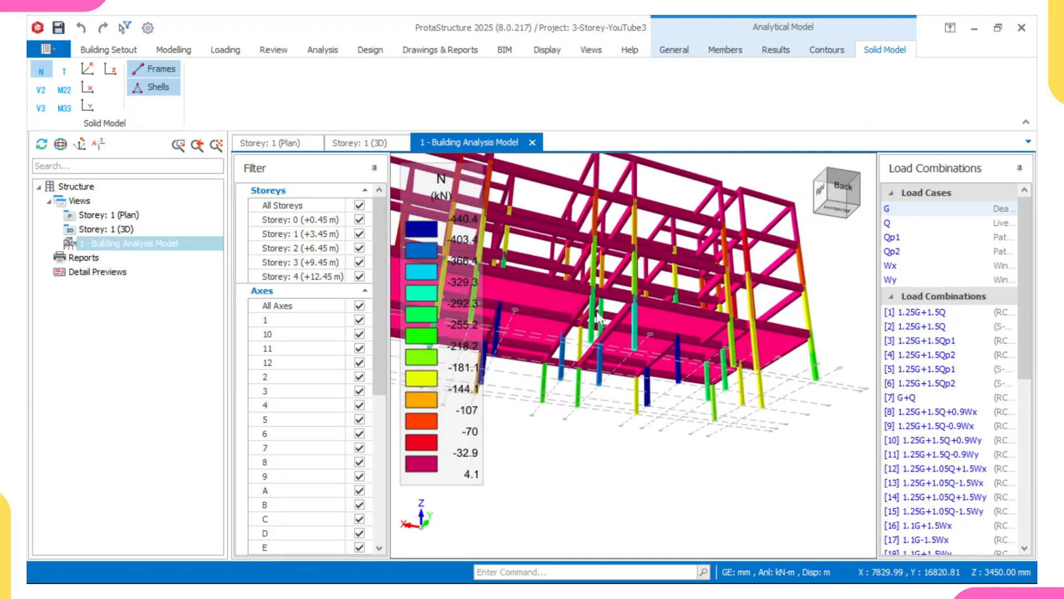
{"action": "middle_click_drag", "start_coordinate": [621, 320], "coordinate": [581, 329]}
{"action": "scroll", "coordinate": [581, 324], "scroll_direction": "up", "scroll_amount": 3}
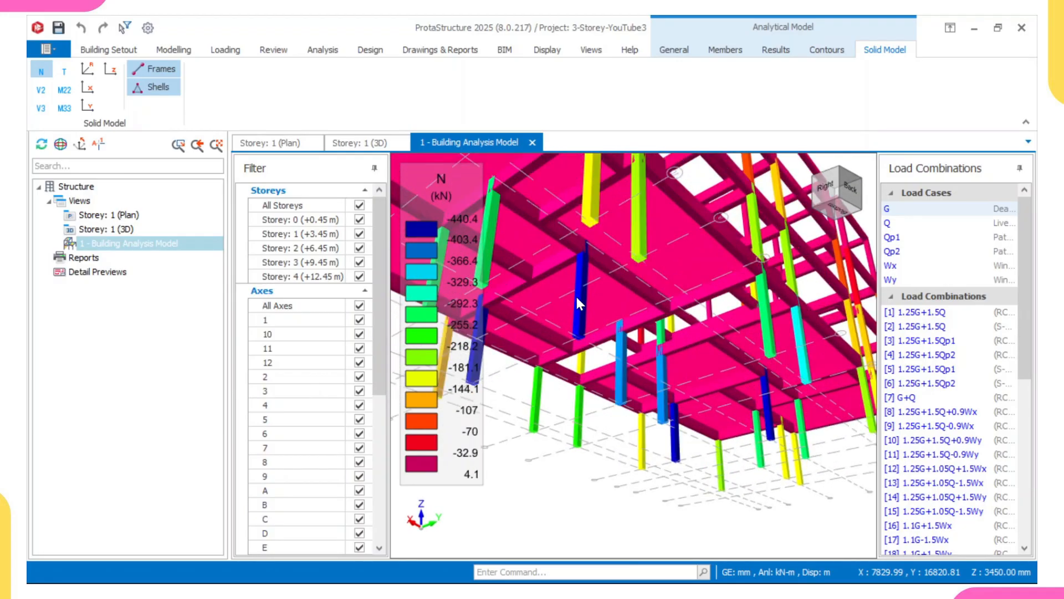
{"action": "scroll", "coordinate": [596, 300], "scroll_direction": "down", "scroll_amount": 2}
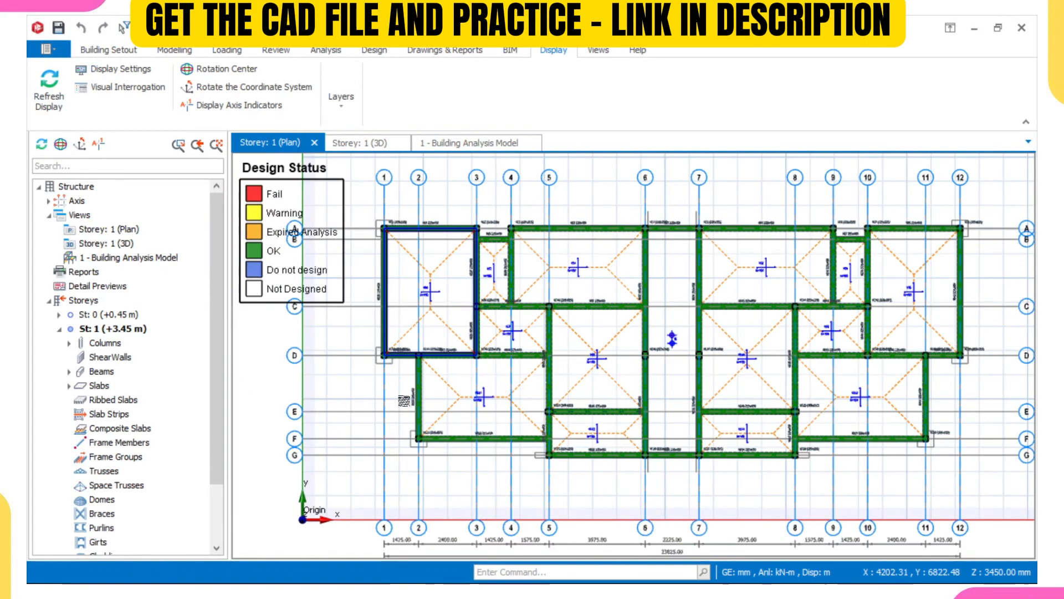
Open the reinforcement section design of column 1C13 on the storey 1 plan and confirm it.
{"action": "scroll", "coordinate": [396, 362], "scroll_direction": "up", "scroll_amount": 5}
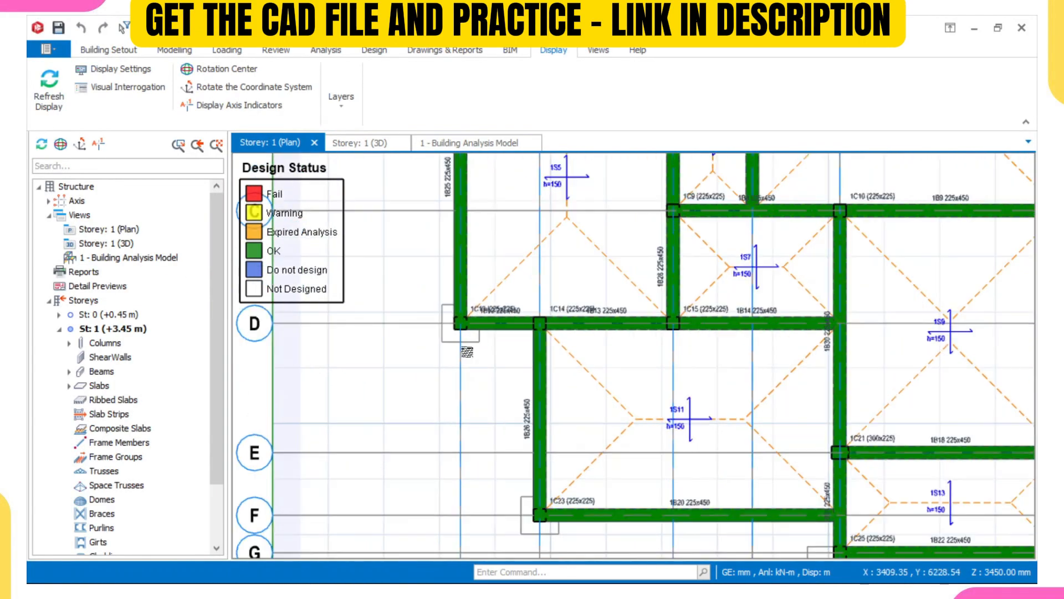
{"action": "scroll", "coordinate": [474, 333], "scroll_direction": "up", "scroll_amount": 3}
{"action": "left_click", "coordinate": [482, 311]}
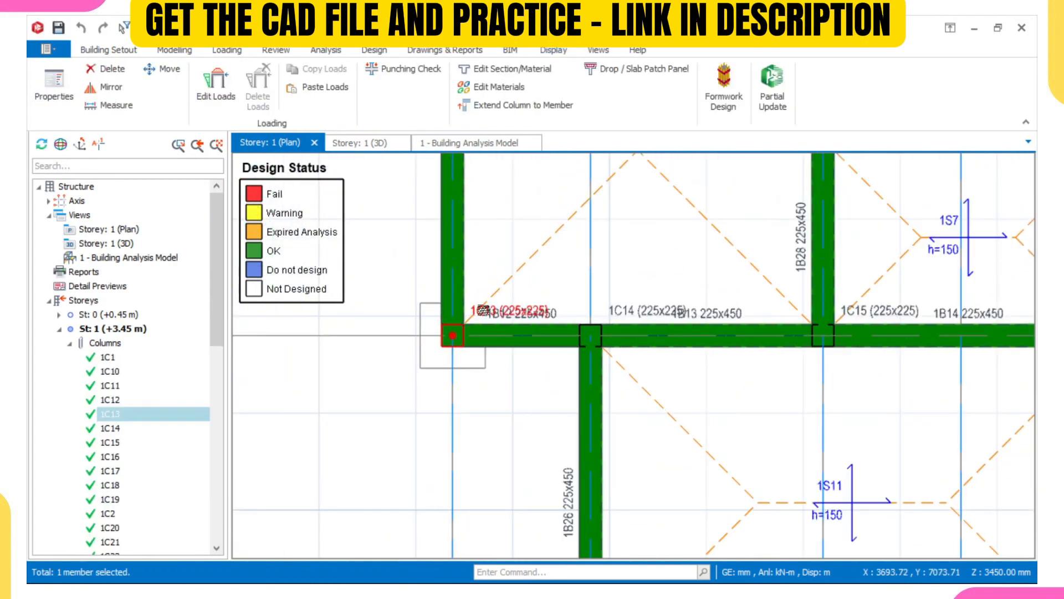
{"action": "right_click", "coordinate": [485, 311]}
{"action": "left_click", "coordinate": [555, 355]}
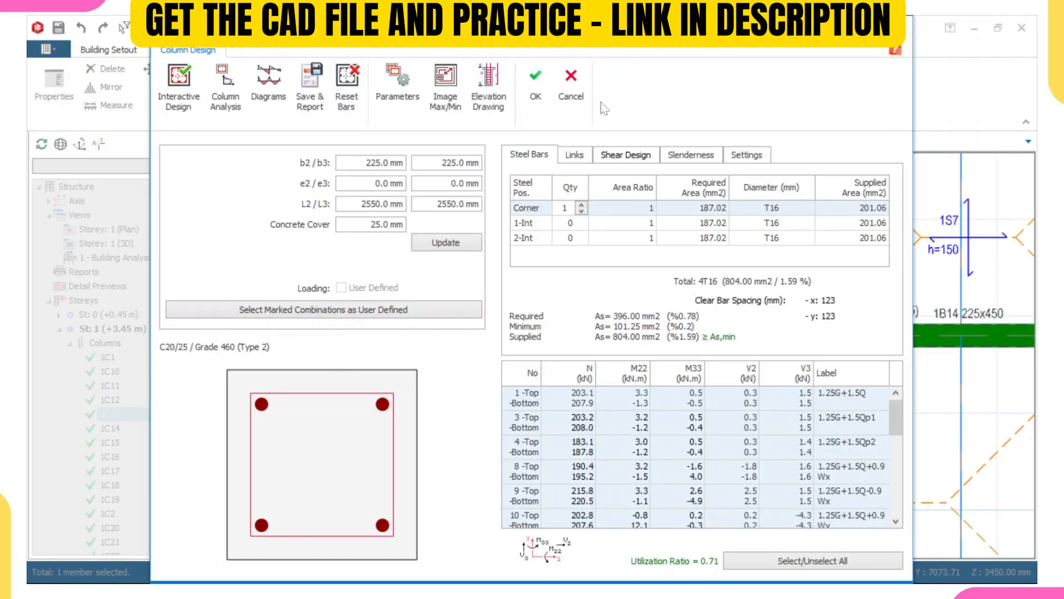
{"action": "left_click", "coordinate": [535, 83]}
Open the reinforcement section design of column 1C5 on storey 1 and confirm it.
{"action": "scroll", "coordinate": [735, 281], "scroll_direction": "down", "scroll_amount": 3}
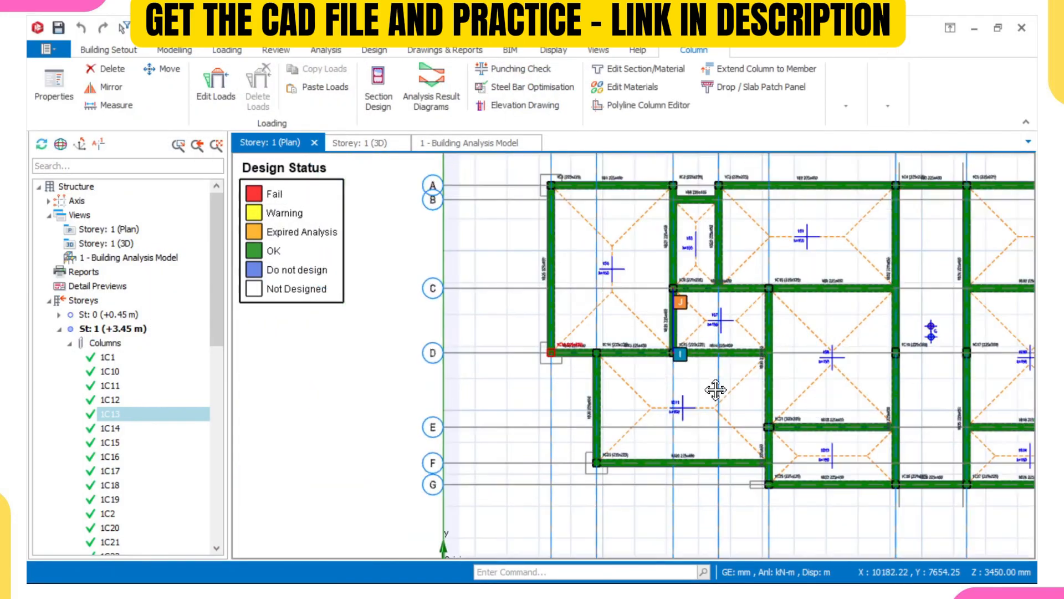
{"action": "scroll", "coordinate": [770, 314], "scroll_direction": "up", "scroll_amount": 5}
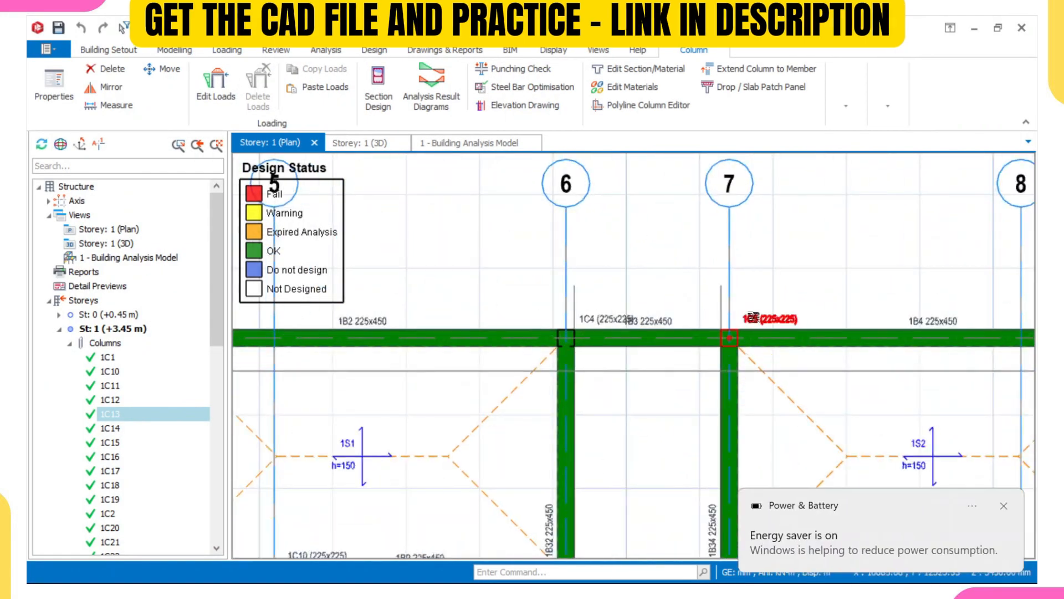
{"action": "left_click", "coordinate": [1004, 505]}
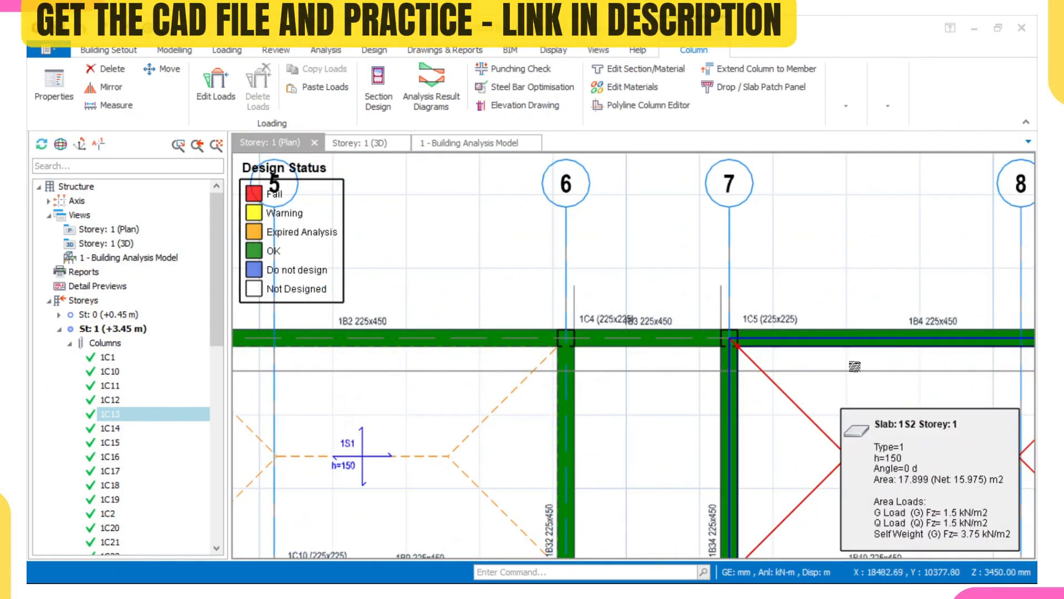
{"action": "left_click", "coordinate": [767, 323]}
{"action": "right_click", "coordinate": [767, 322]}
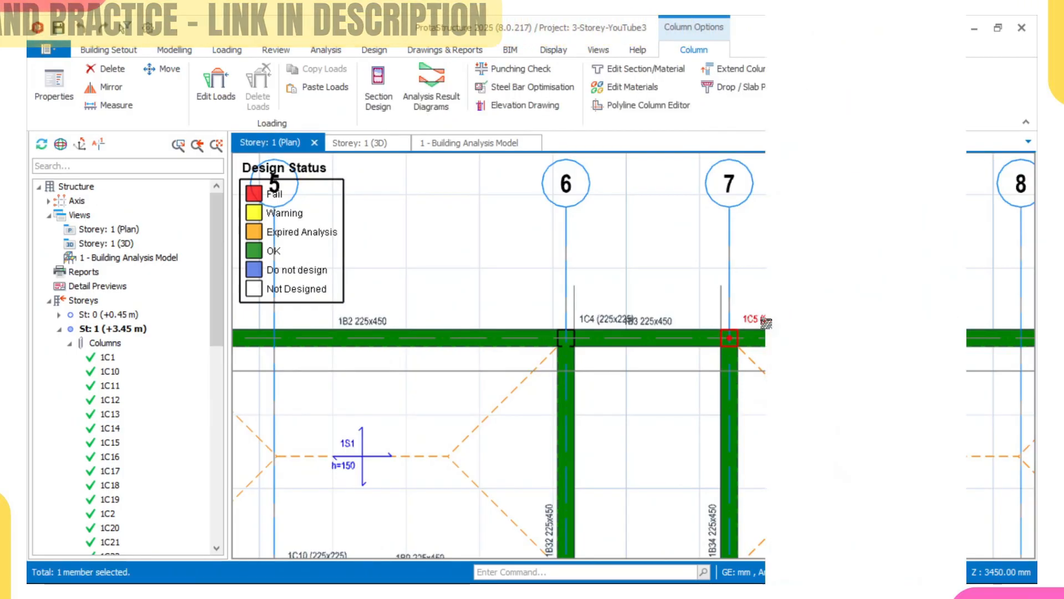
{"action": "left_click", "coordinate": [814, 358]}
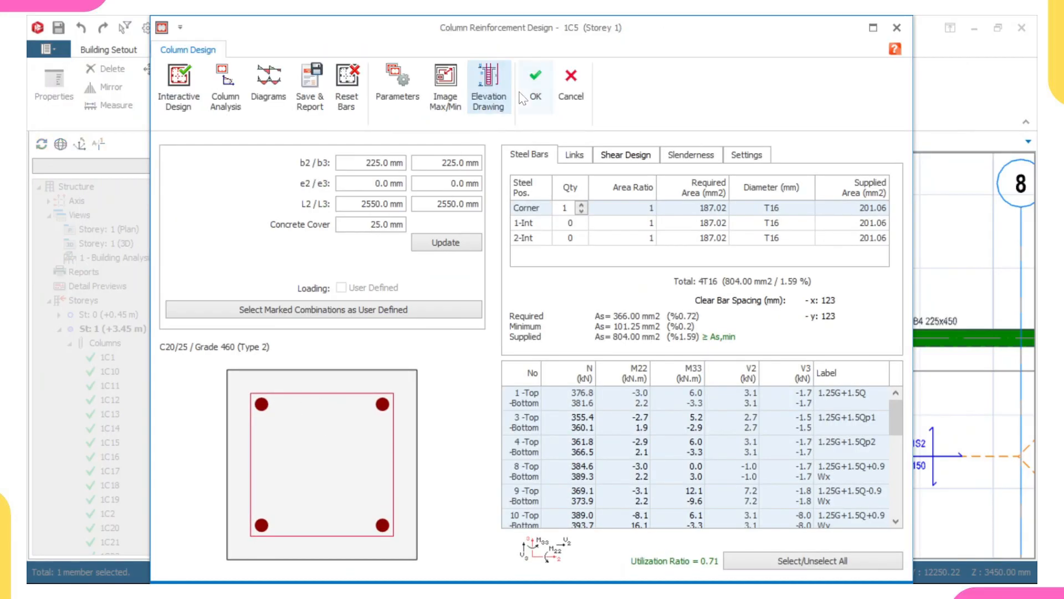
{"action": "left_click", "coordinate": [536, 80]}
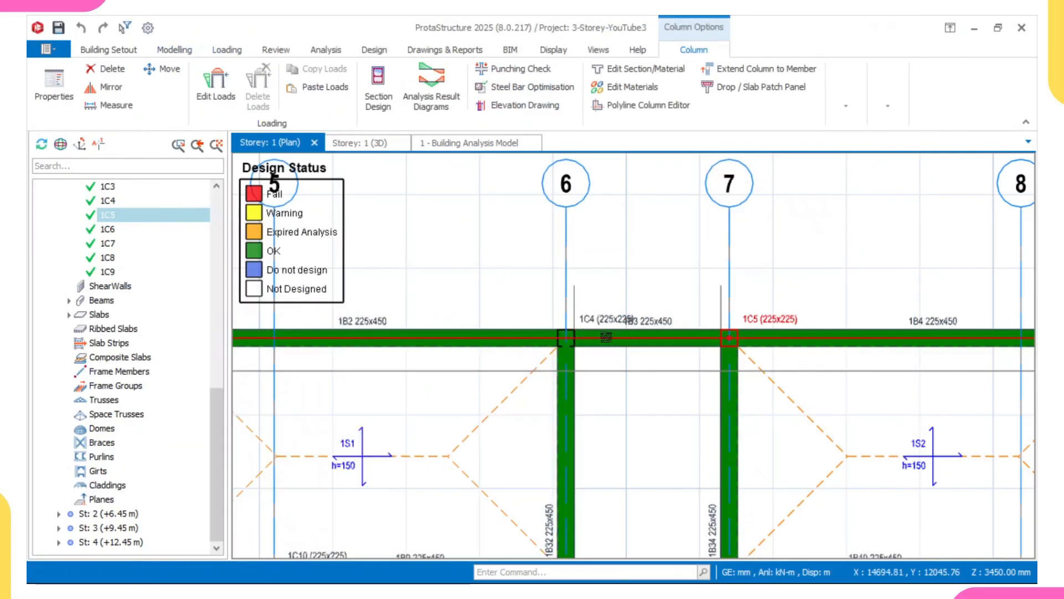
Open the reinforcement section design of column 1C4 on storey 1 and confirm it.
{"action": "left_click", "coordinate": [584, 326]}
{"action": "right_click", "coordinate": [585, 327]}
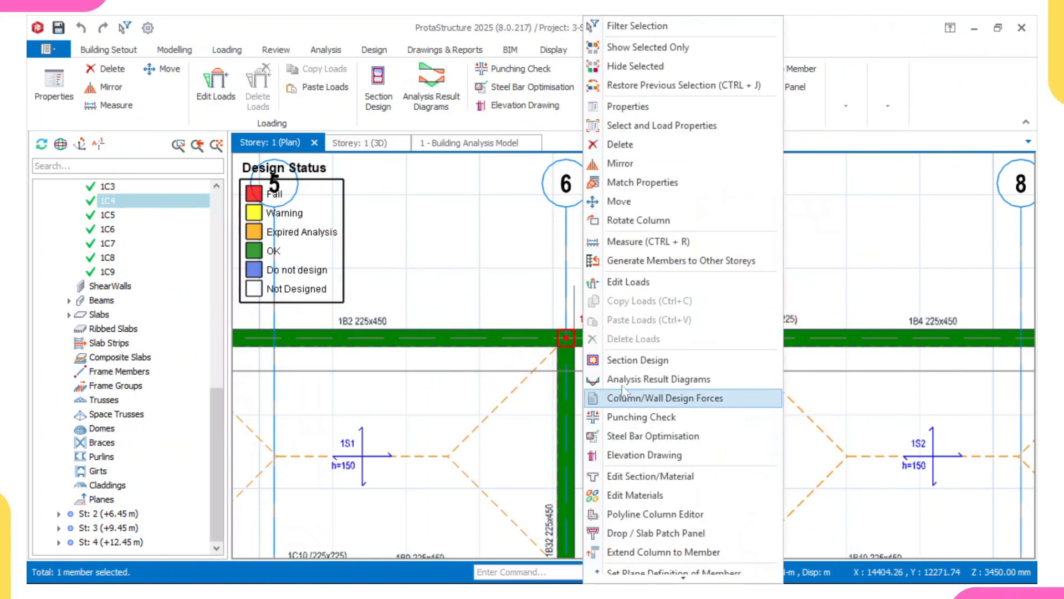
{"action": "left_click", "coordinate": [627, 361]}
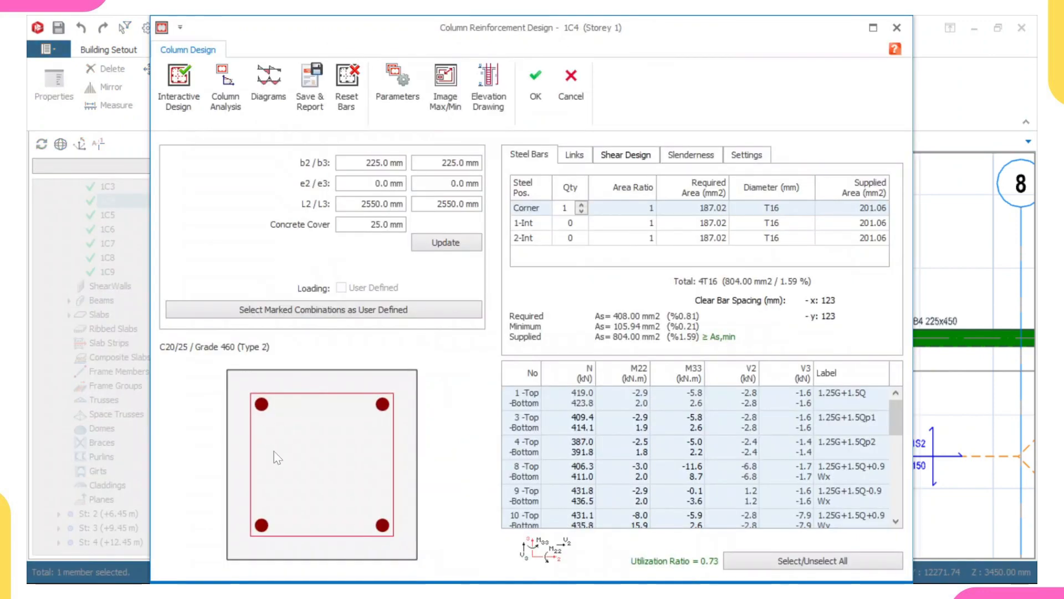
{"action": "left_click", "coordinate": [528, 87]}
Widen column 1C9's b2 dimension to 300 mm, reset its bars, redesign them interactively and apply the changes.
{"action": "scroll", "coordinate": [446, 356], "scroll_direction": "up", "scroll_amount": 5}
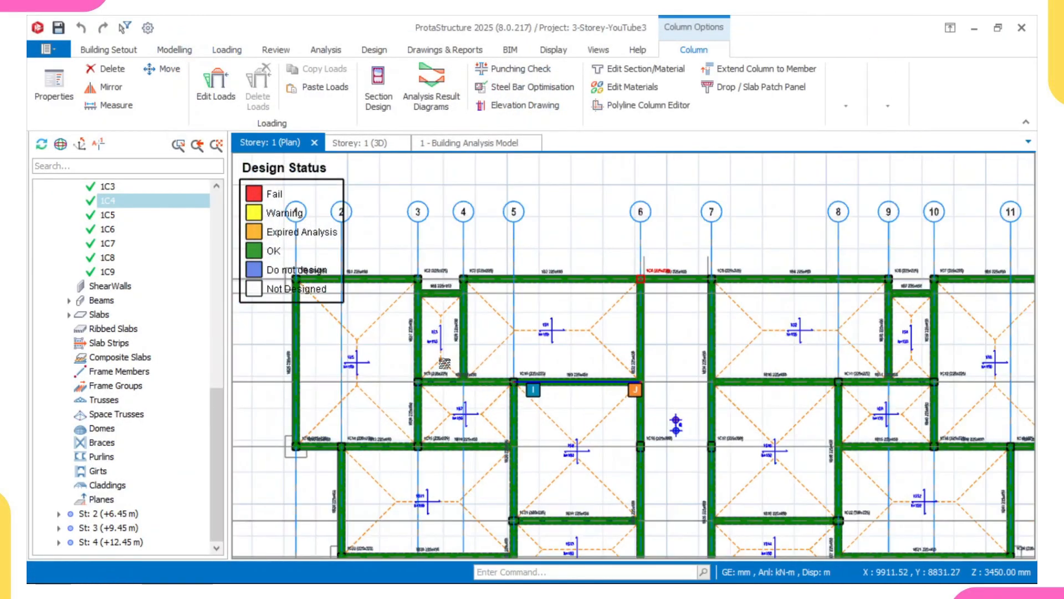
{"action": "scroll", "coordinate": [439, 386], "scroll_direction": "up", "scroll_amount": 2}
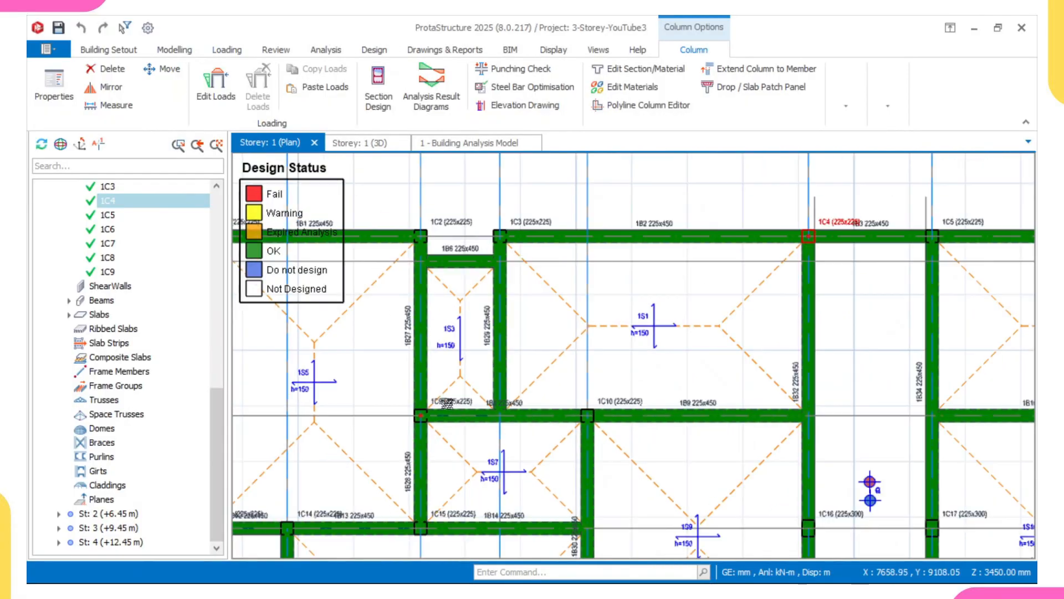
{"action": "left_click", "coordinate": [441, 400]}
{"action": "right_click", "coordinate": [440, 400]}
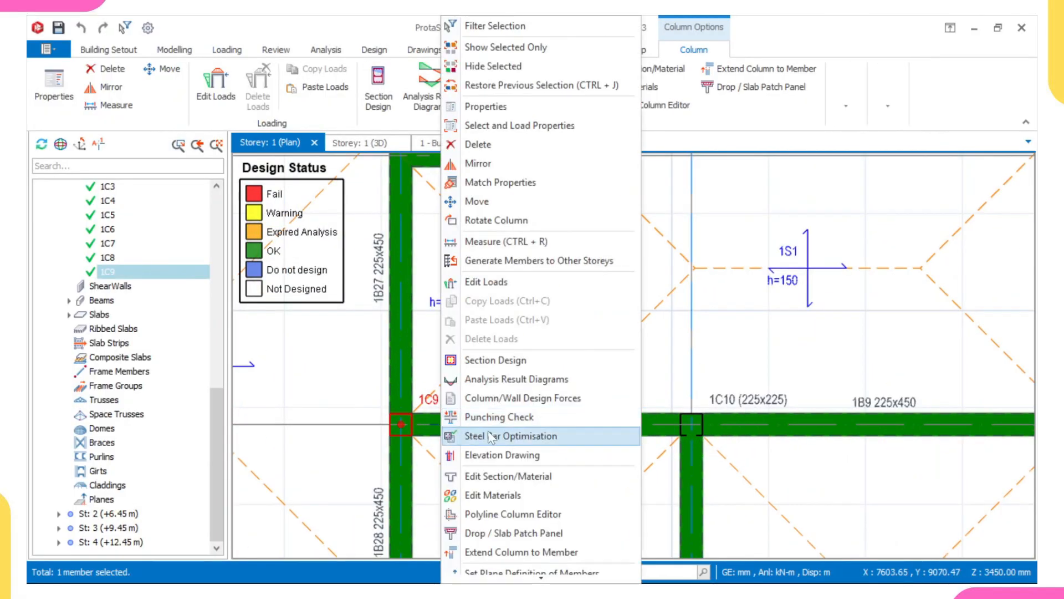
{"action": "left_click", "coordinate": [514, 359]}
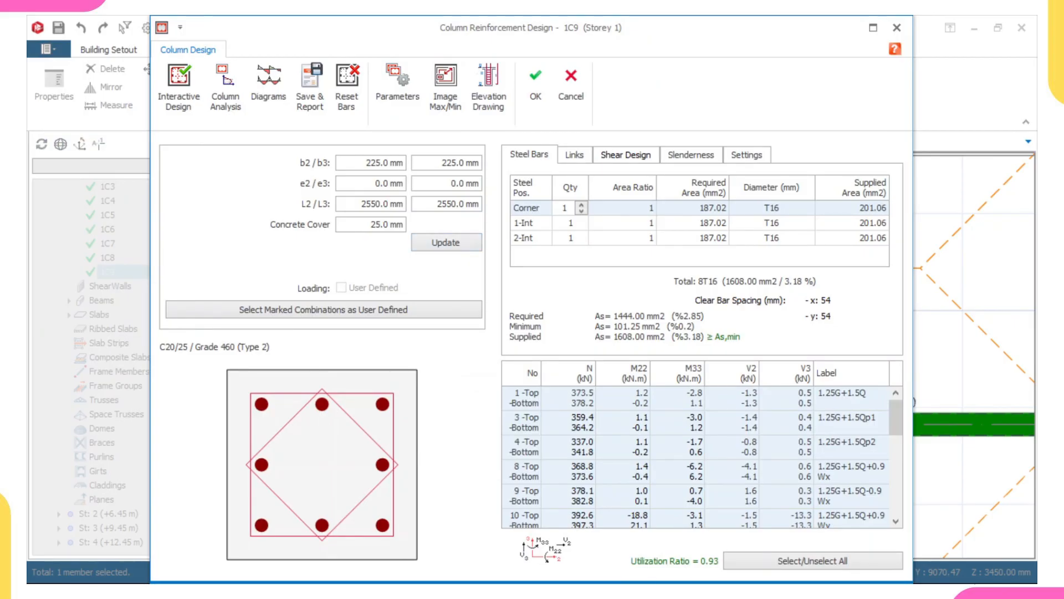
{"action": "left_click_drag", "start_coordinate": [366, 163], "coordinate": [399, 162]}
{"action": "type", "text": "300"}
{"action": "left_click", "coordinate": [458, 239]}
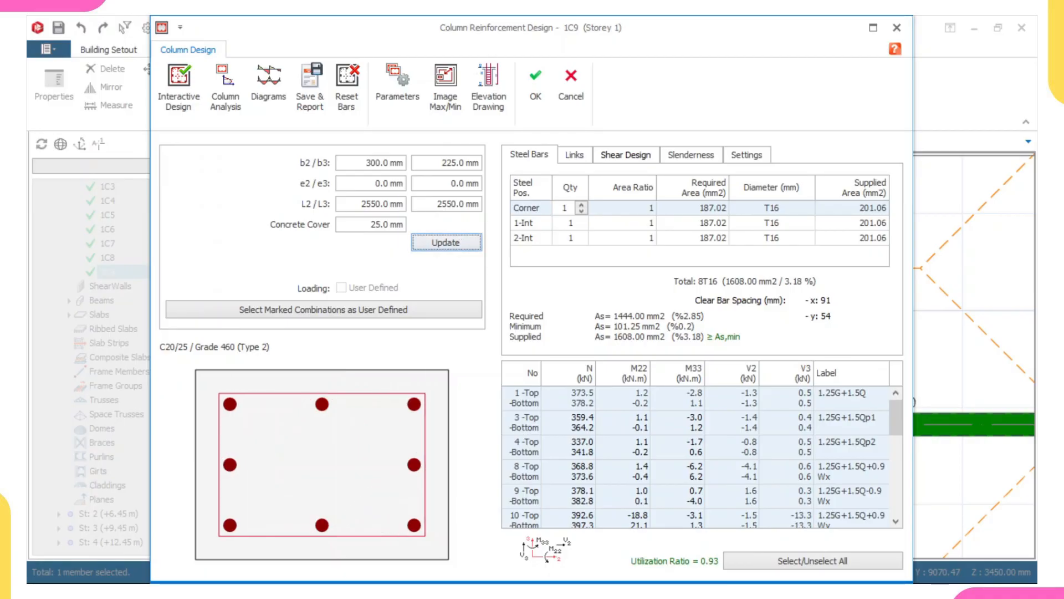
{"action": "left_click", "coordinate": [343, 89]}
{"action": "left_click", "coordinate": [177, 87]}
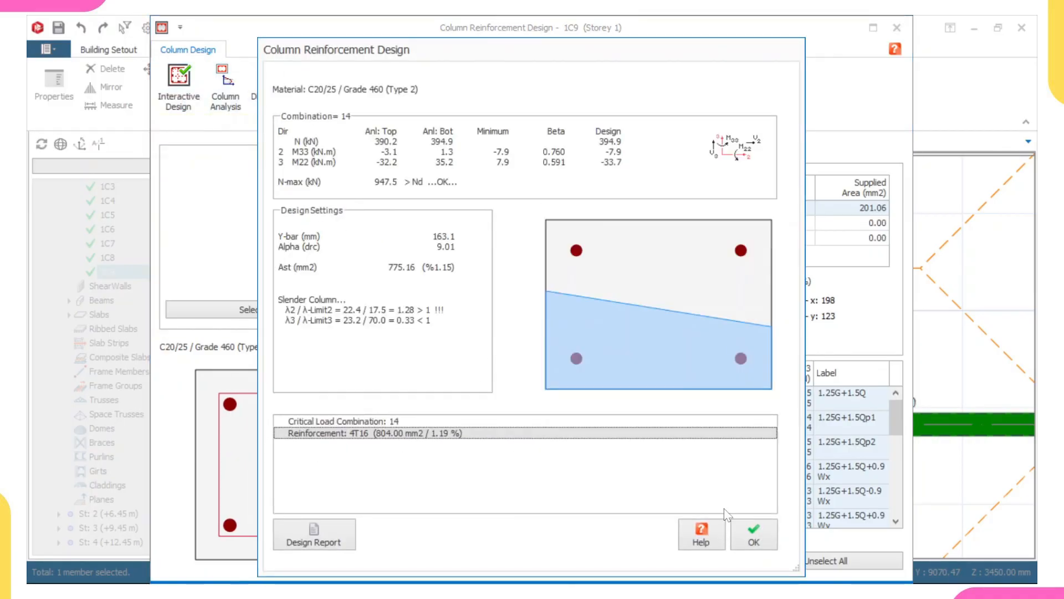
{"action": "left_click", "coordinate": [753, 535]}
{"action": "left_click", "coordinate": [536, 83]}
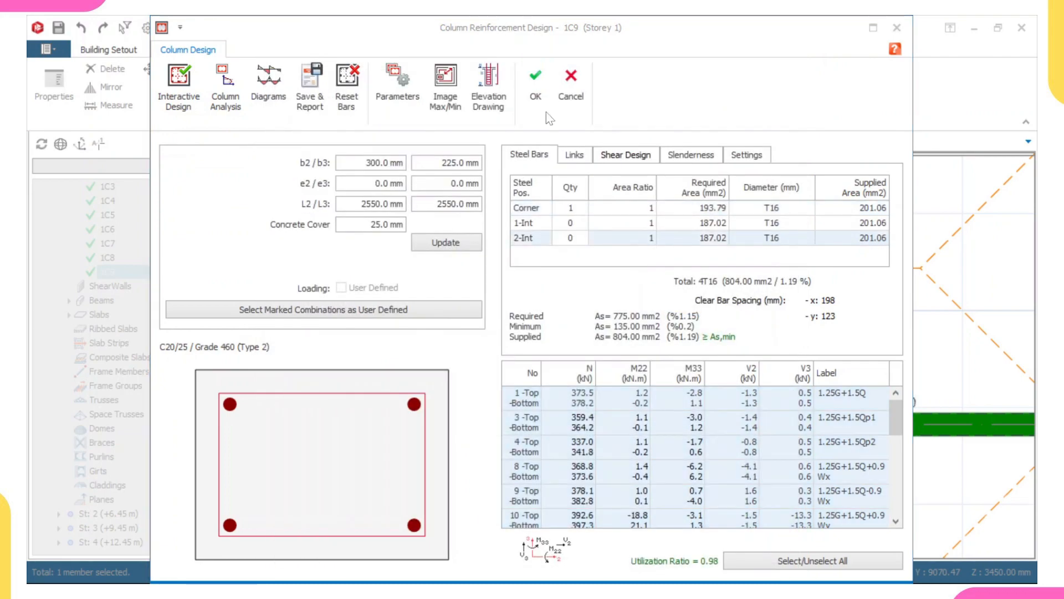
{"action": "left_click", "coordinate": [636, 373]}
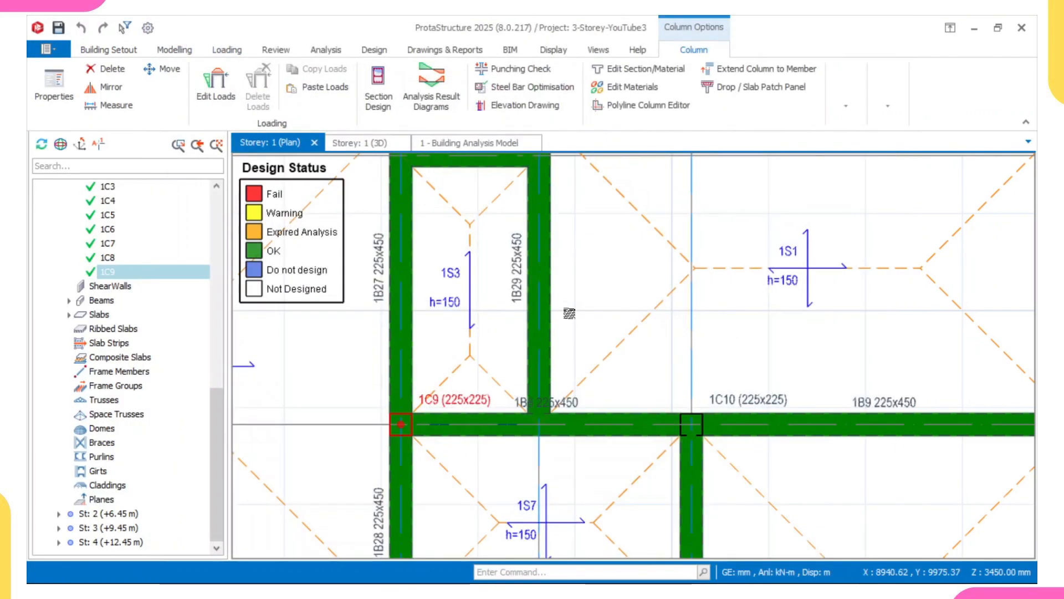
Update the steel bars of the storey 1 members.
{"action": "right_click", "coordinate": [570, 317]}
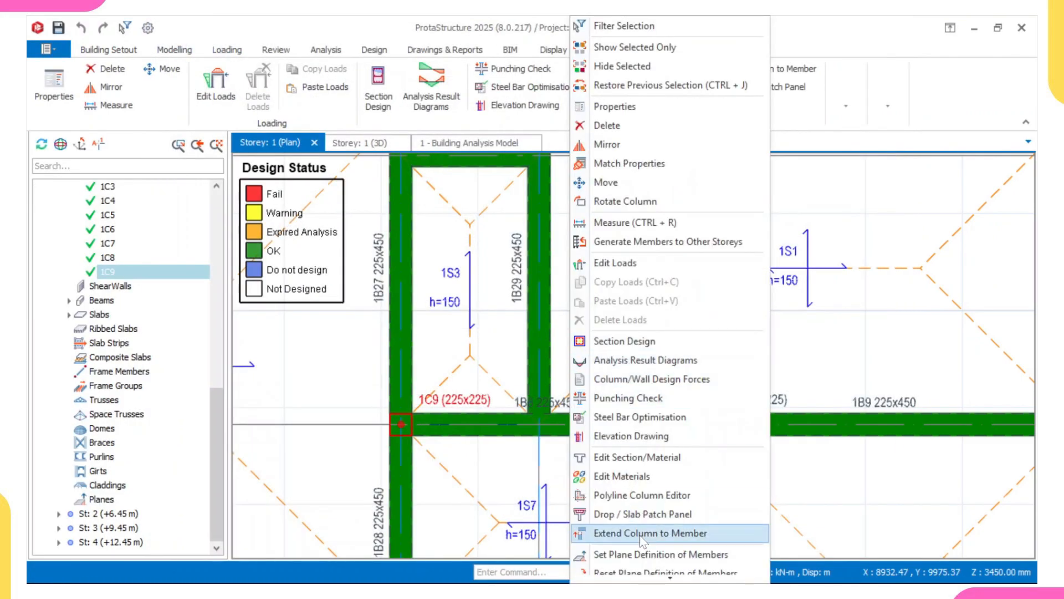
{"action": "scroll", "coordinate": [637, 535], "scroll_direction": "down", "scroll_amount": 2}
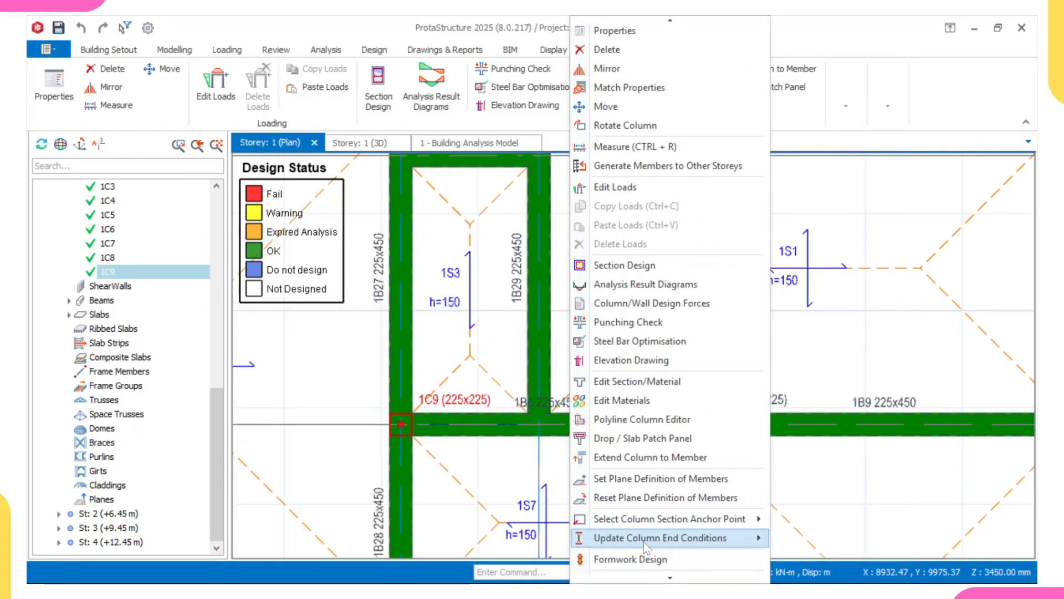
{"action": "mouse_move", "coordinate": [638, 521]}
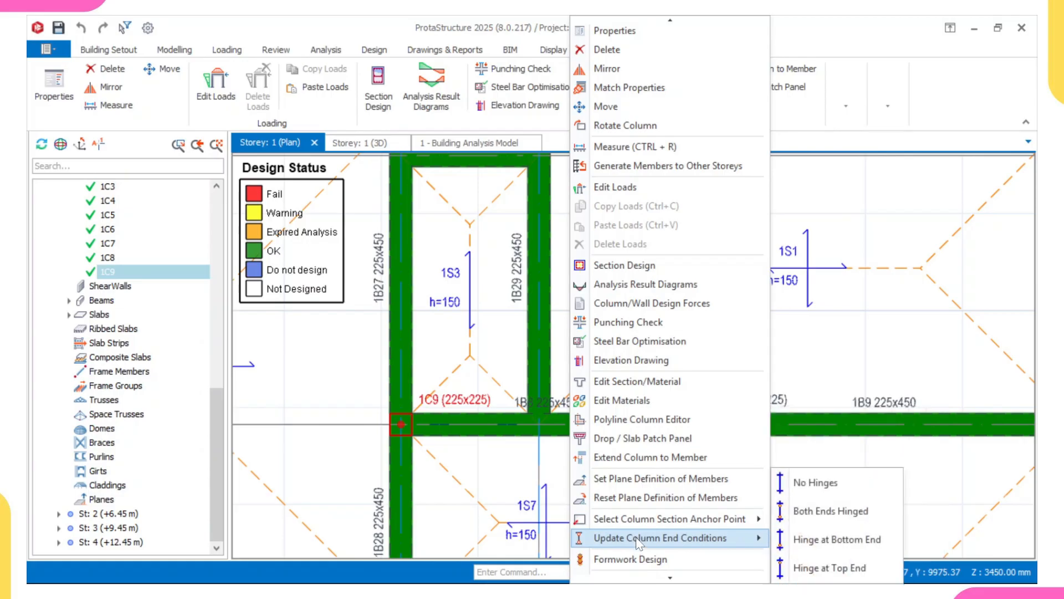
{"action": "left_click", "coordinate": [636, 441]}
{"action": "right_click", "coordinate": [644, 372]}
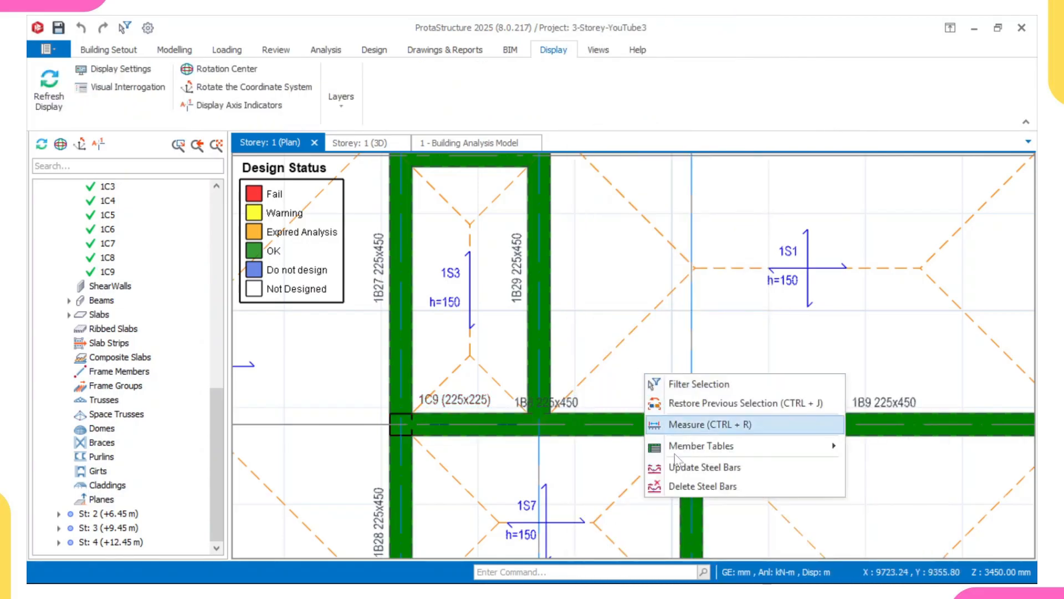
{"action": "left_click", "coordinate": [686, 468]}
Widen column 1C10's b2 dimension to 300 mm, redesign and apply its reinforcement, and update the storey's steel bars.
{"action": "scroll", "coordinate": [433, 430], "scroll_direction": "up", "scroll_amount": 4}
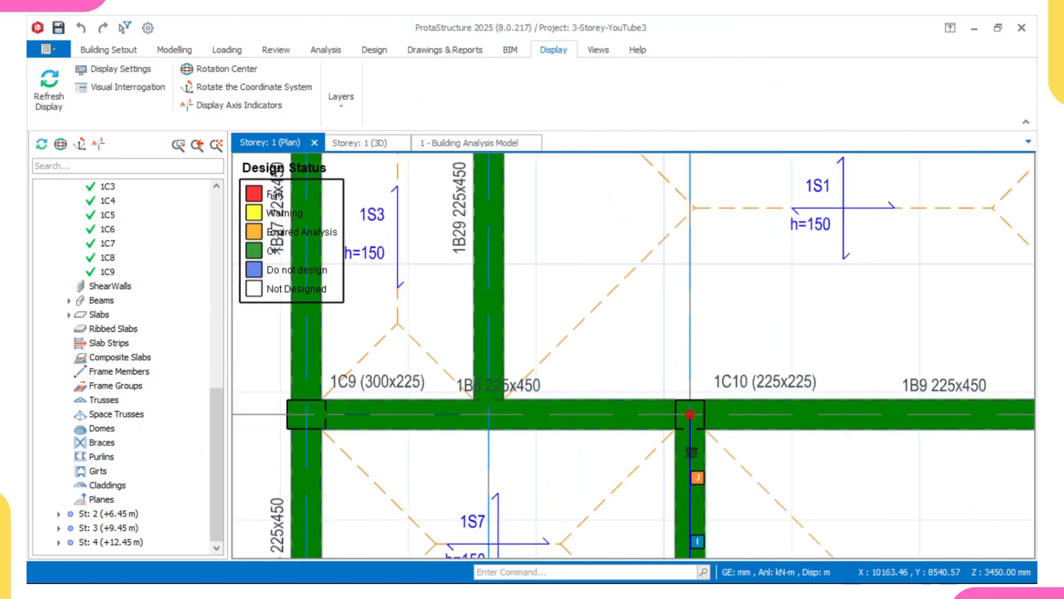
{"action": "scroll", "coordinate": [433, 428], "scroll_direction": "down", "scroll_amount": 3}
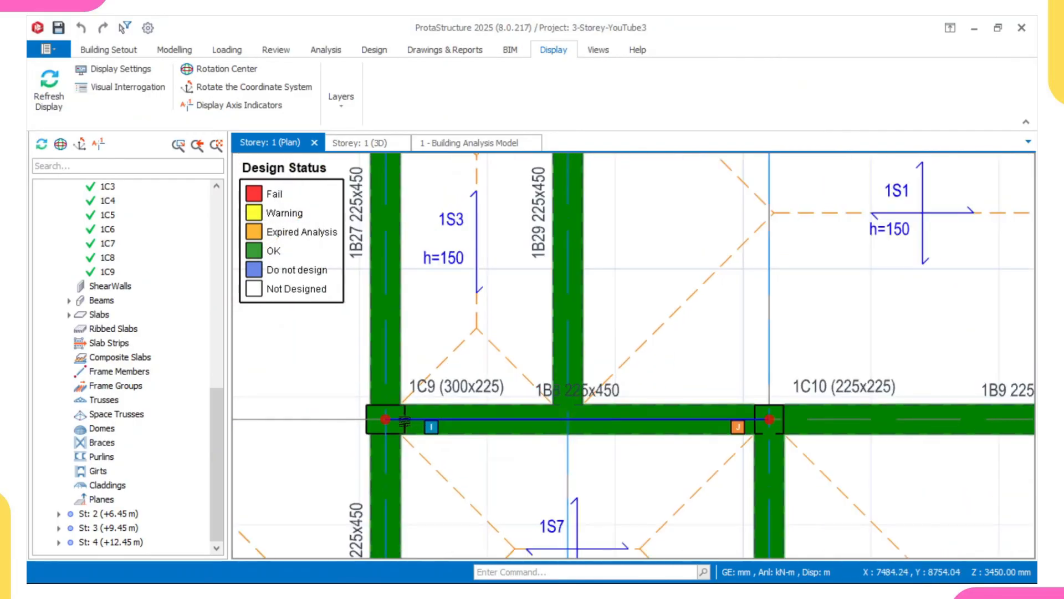
{"action": "scroll", "coordinate": [449, 424], "scroll_direction": "down", "scroll_amount": 4}
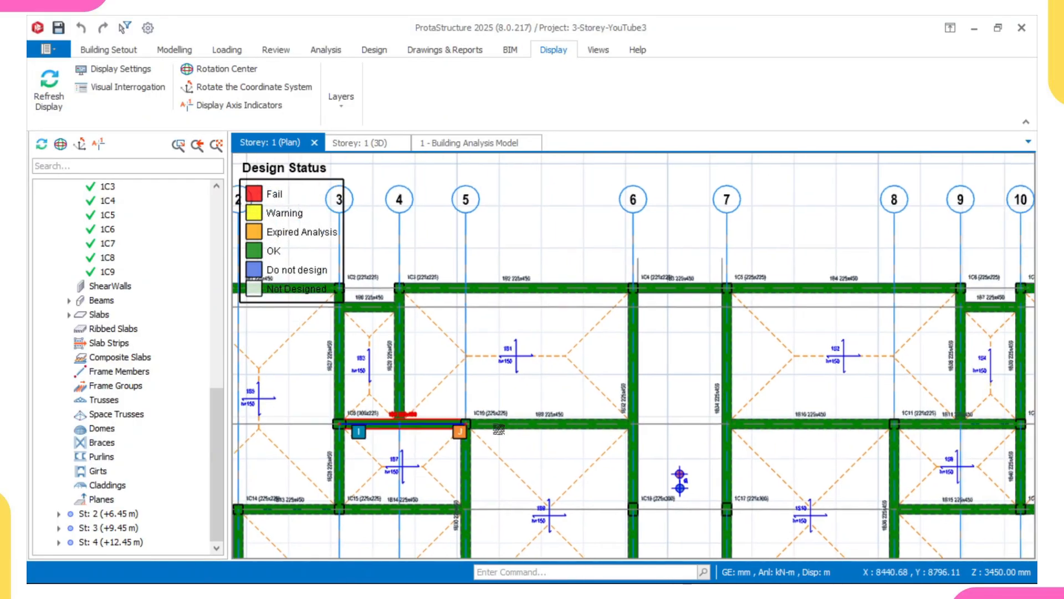
{"action": "scroll", "coordinate": [488, 395], "scroll_direction": "up", "scroll_amount": 2}
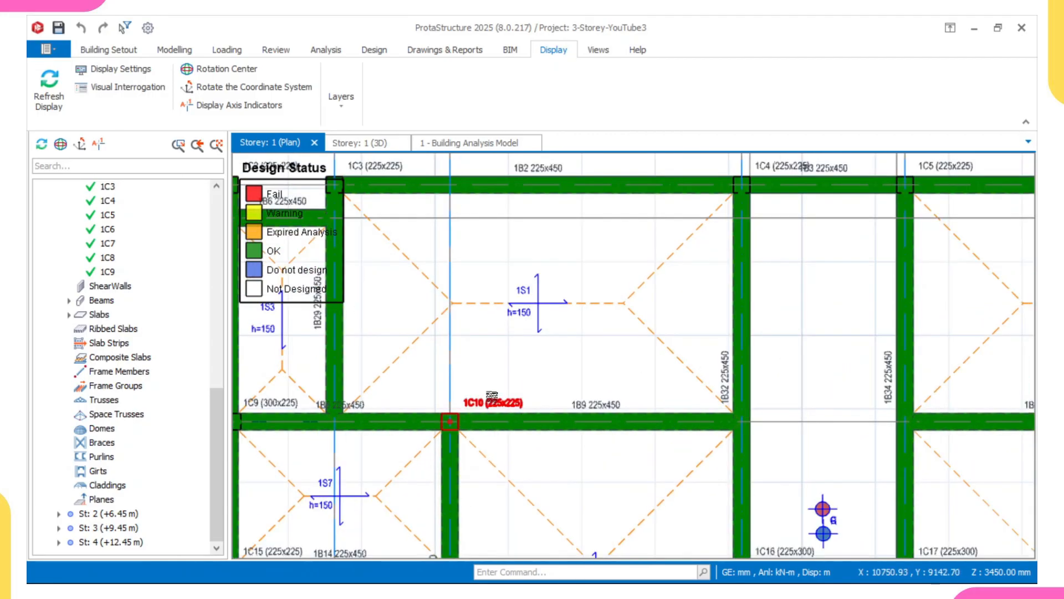
{"action": "left_click", "coordinate": [450, 422]}
{"action": "right_click", "coordinate": [501, 417]}
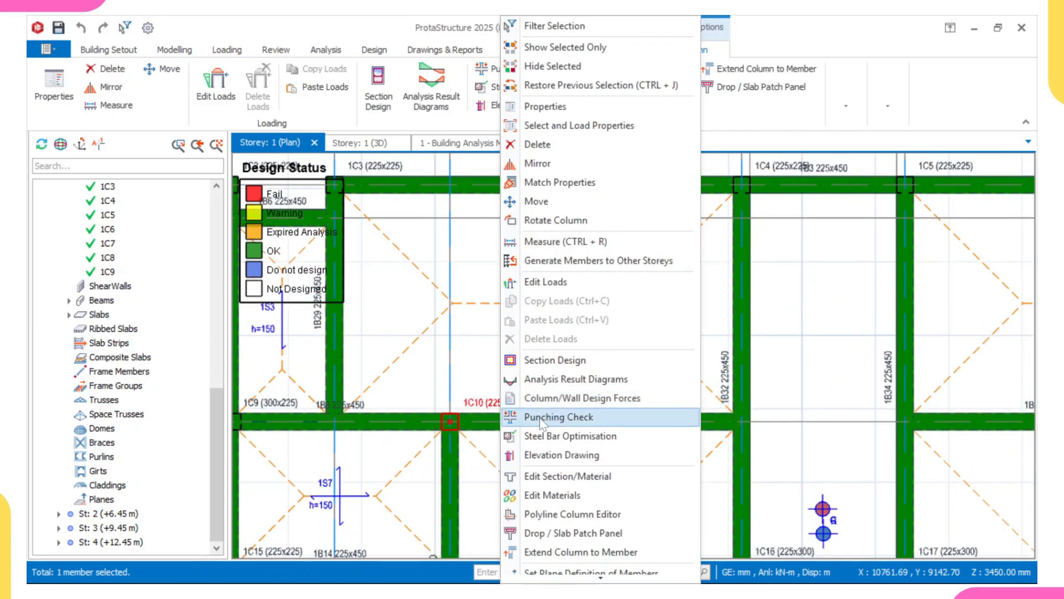
{"action": "left_click", "coordinate": [544, 363]}
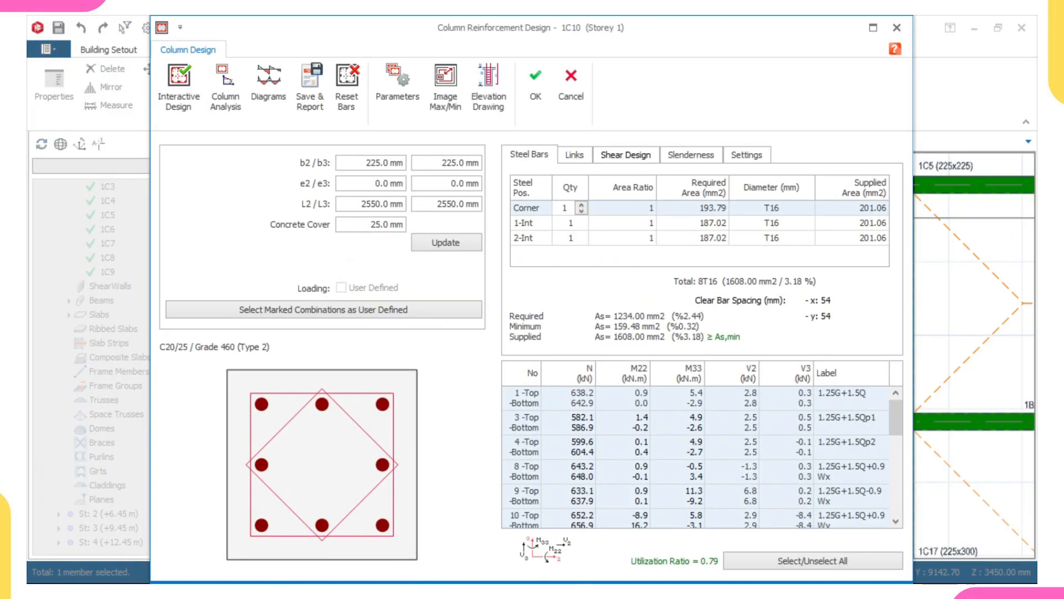
{"action": "type", "text": "300"}
{"action": "left_click", "coordinate": [438, 242]}
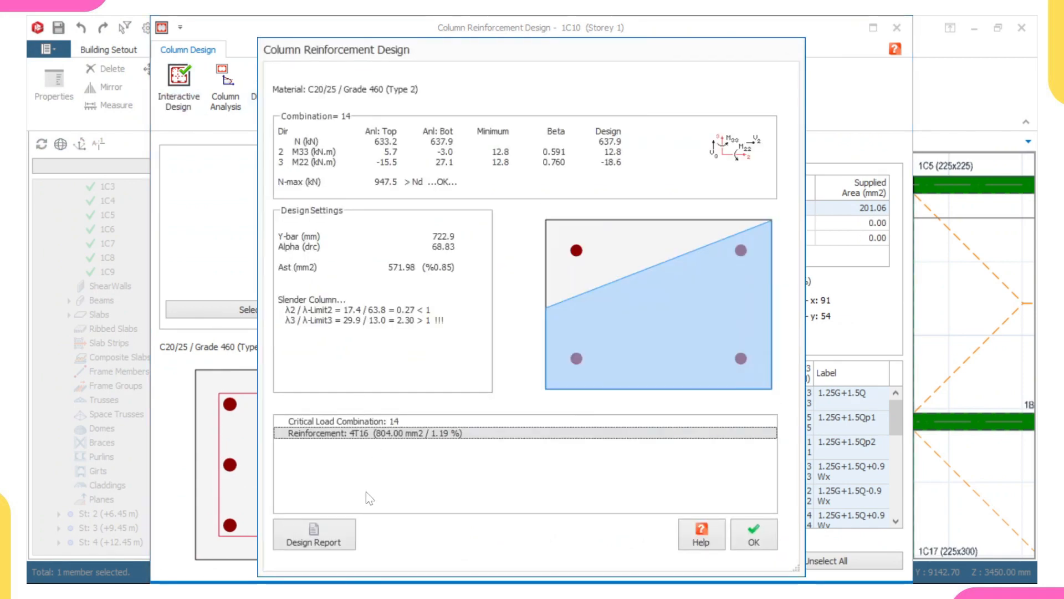
{"action": "left_click", "coordinate": [762, 548]}
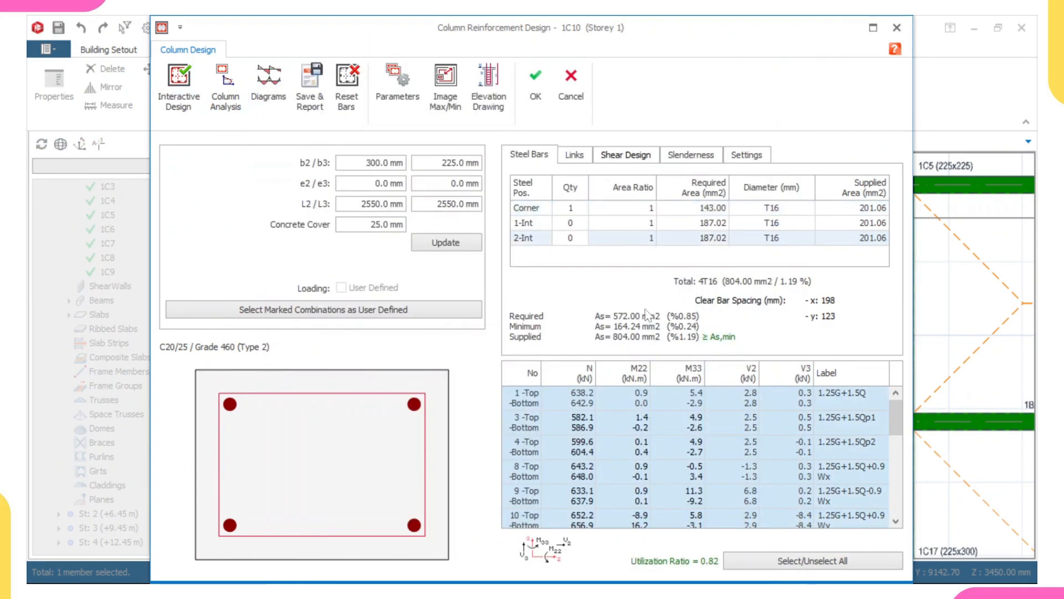
{"action": "left_click", "coordinate": [536, 99]}
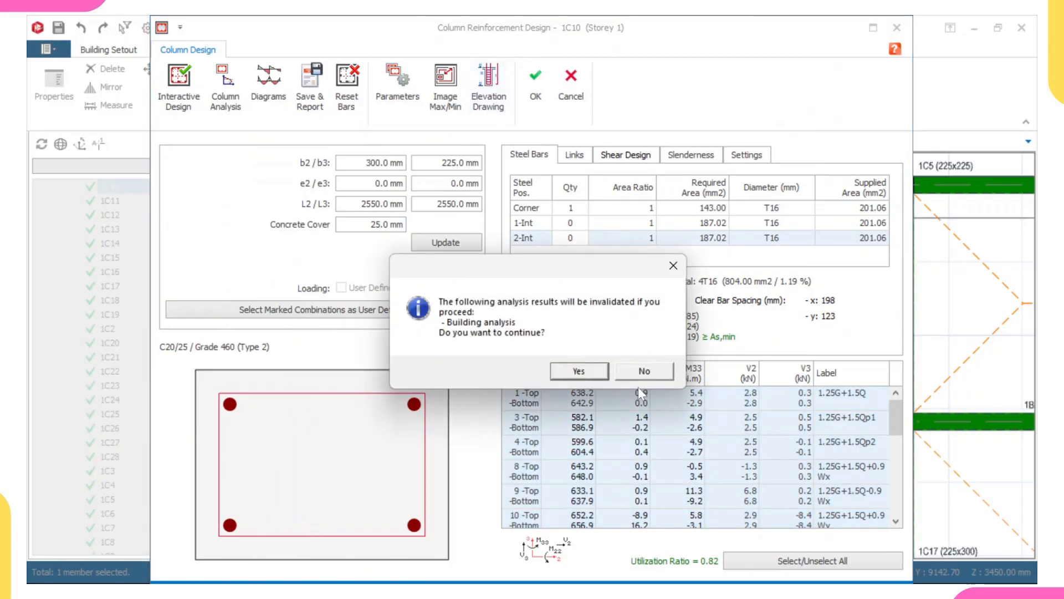
{"action": "left_click", "coordinate": [601, 371]}
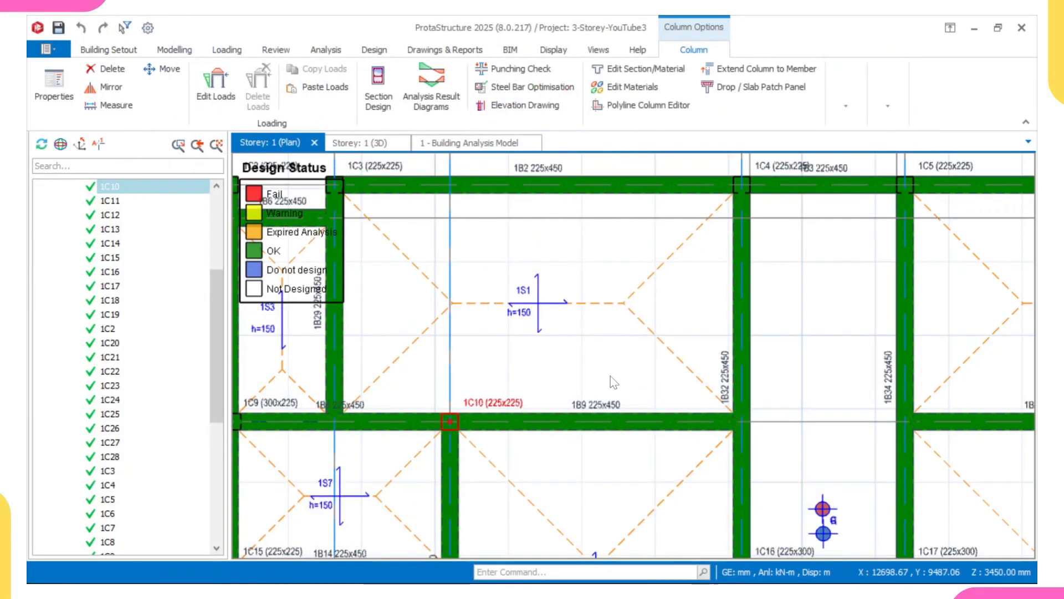
{"action": "right_click", "coordinate": [601, 360]}
{"action": "left_click", "coordinate": [613, 452]}
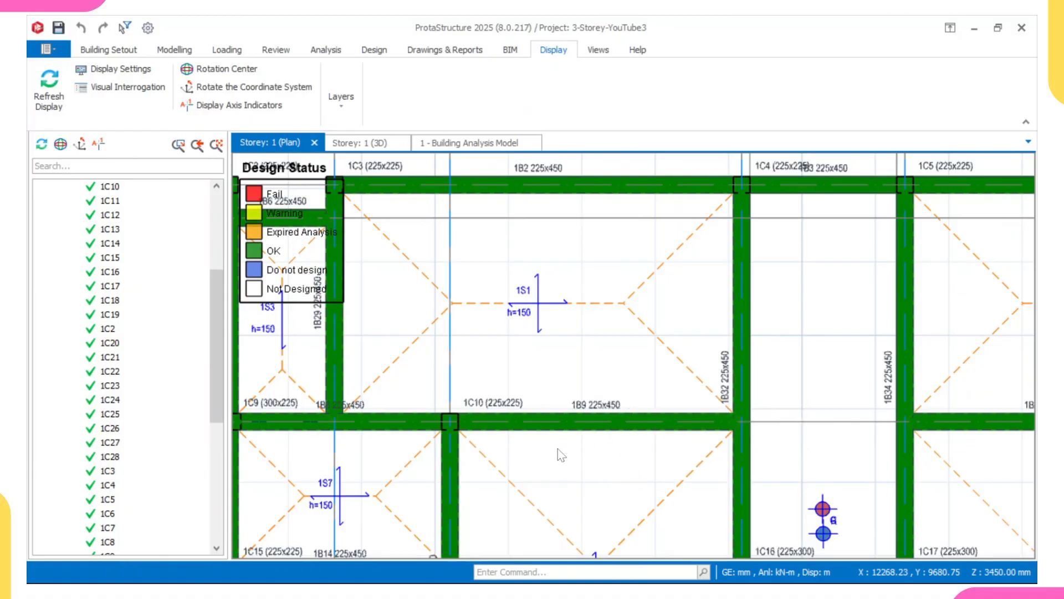
Inspect the storey 1 plan's columns and beams for their section sizes and design status.
{"action": "scroll", "coordinate": [543, 443], "scroll_direction": "down", "scroll_amount": 3}
{"action": "scroll", "coordinate": [542, 442], "scroll_direction": "up", "scroll_amount": 4}
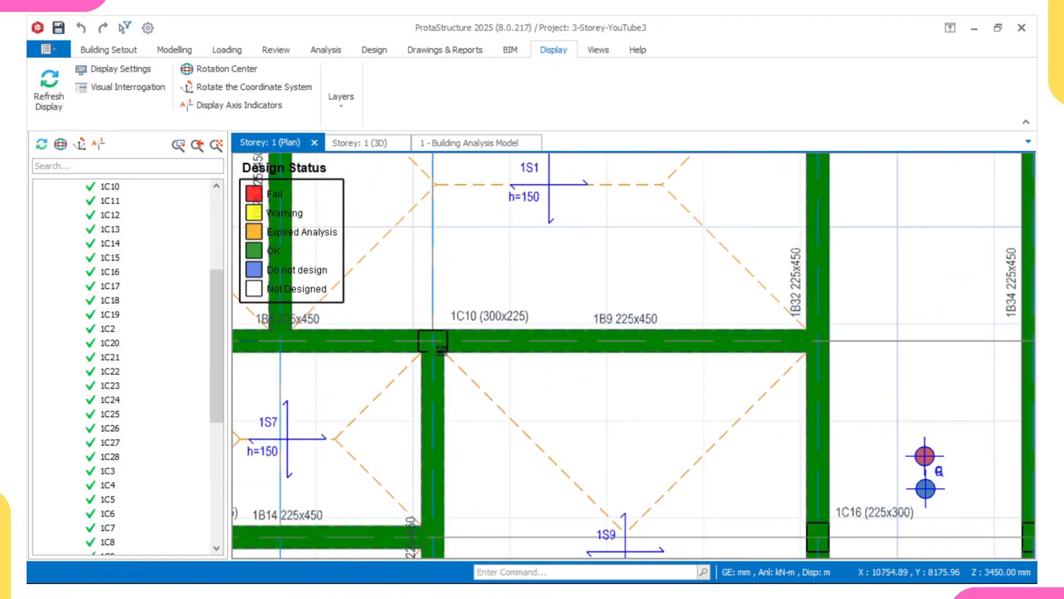
{"action": "scroll", "coordinate": [463, 354], "scroll_direction": "up", "scroll_amount": 4}
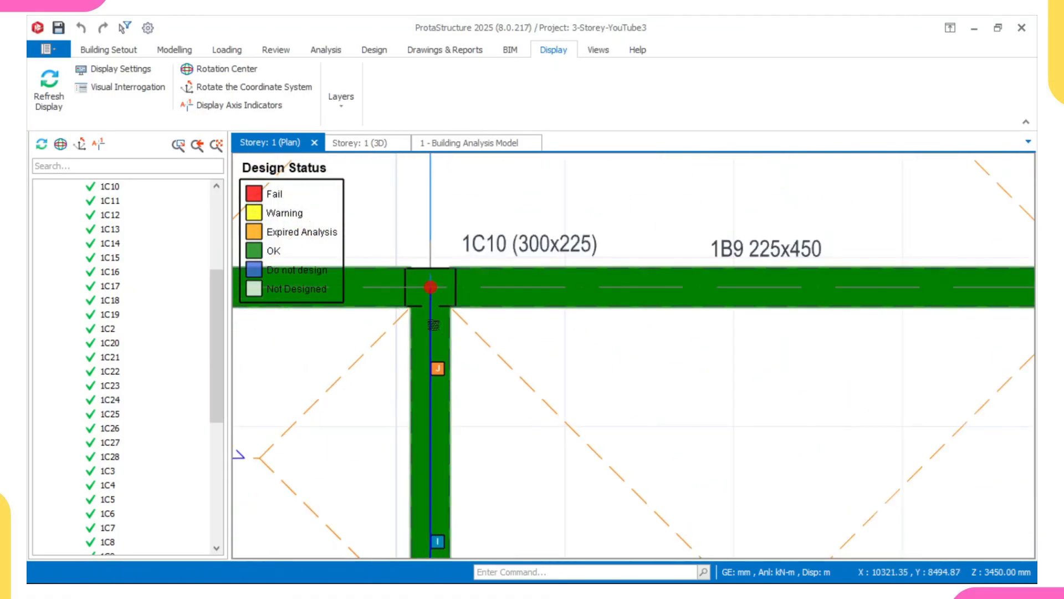
{"action": "scroll", "coordinate": [463, 326], "scroll_direction": "up", "scroll_amount": 2}
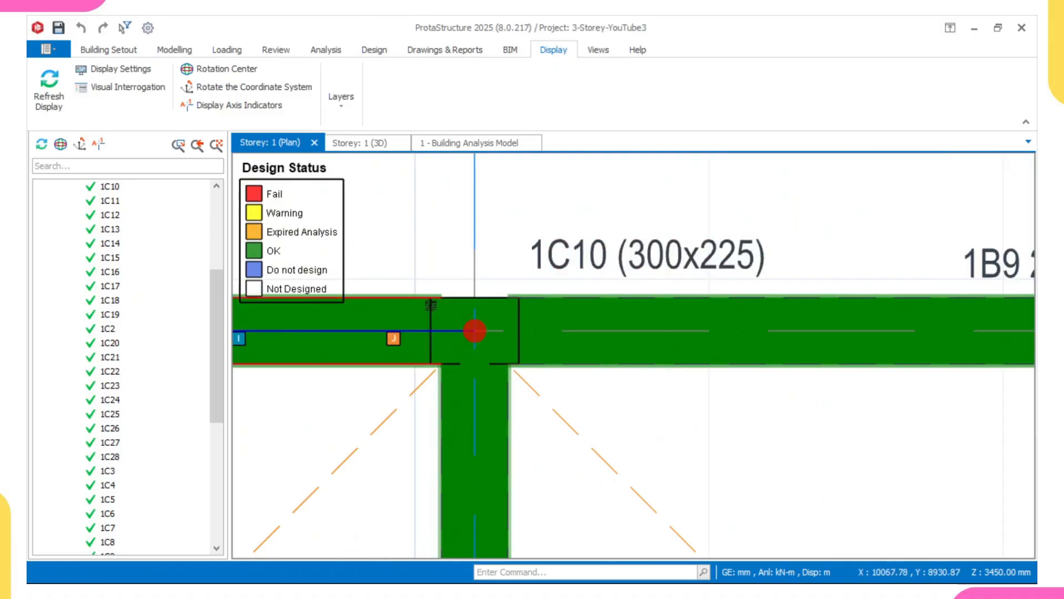
{"action": "scroll", "coordinate": [475, 332], "scroll_direction": "down", "scroll_amount": 5}
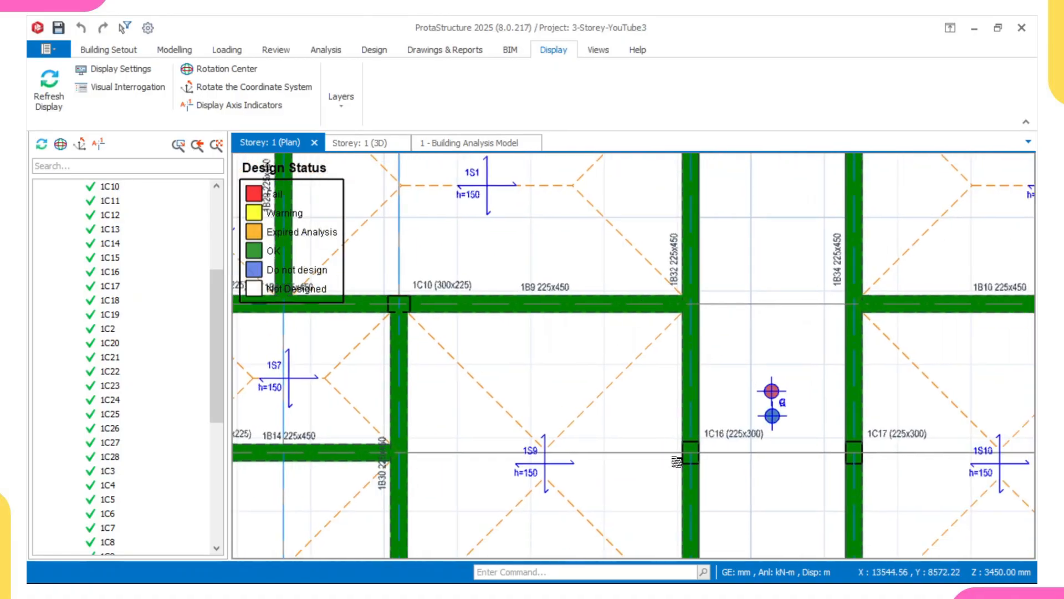
{"action": "scroll", "coordinate": [687, 446], "scroll_direction": "up", "scroll_amount": 3}
{"action": "scroll", "coordinate": [673, 409], "scroll_direction": "down", "scroll_amount": 3}
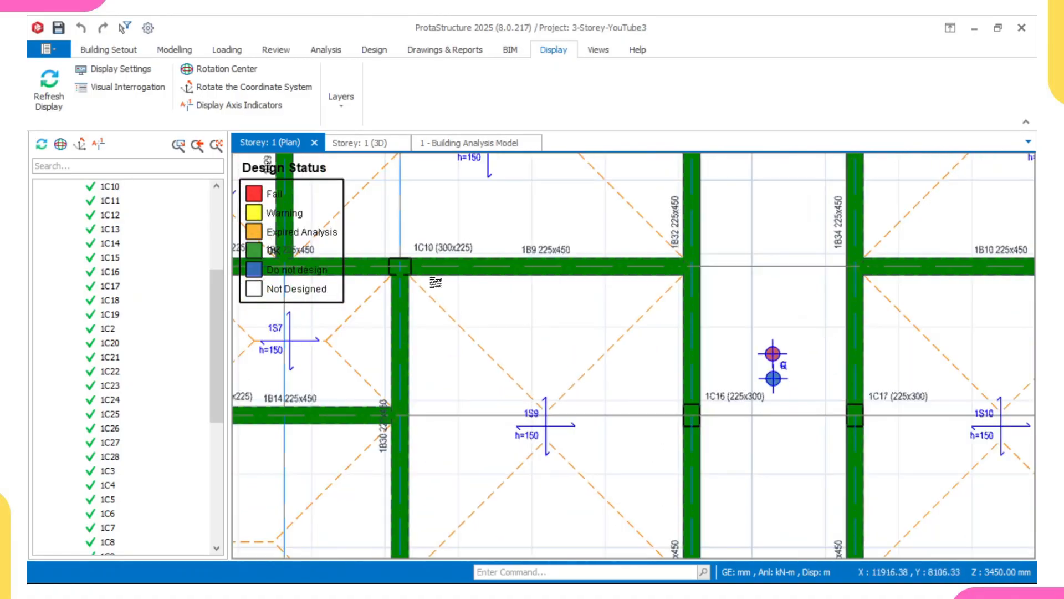
{"action": "scroll", "coordinate": [405, 273], "scroll_direction": "up", "scroll_amount": 3}
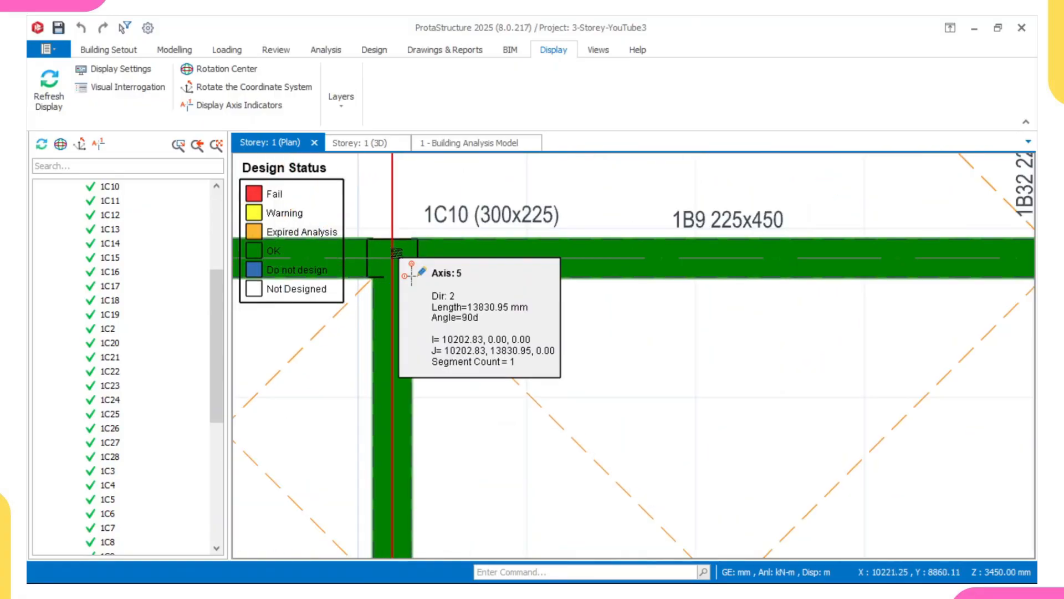
{"action": "scroll", "coordinate": [409, 280], "scroll_direction": "down", "scroll_amount": 3}
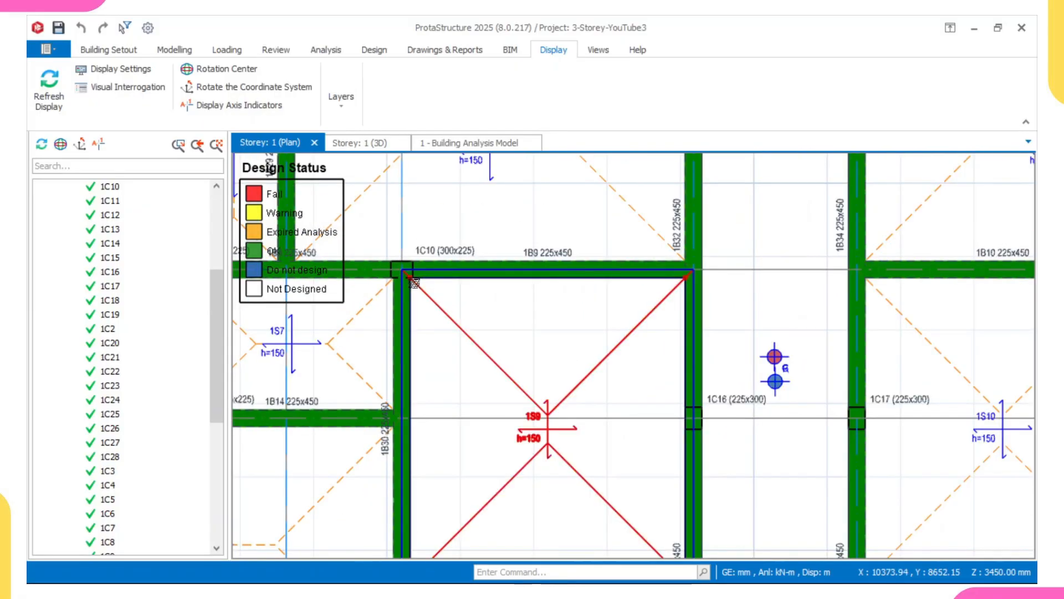
{"action": "scroll", "coordinate": [409, 280], "scroll_direction": "down", "scroll_amount": 3}
{"action": "middle_click_drag", "start_coordinate": [444, 332], "coordinate": [481, 351]}
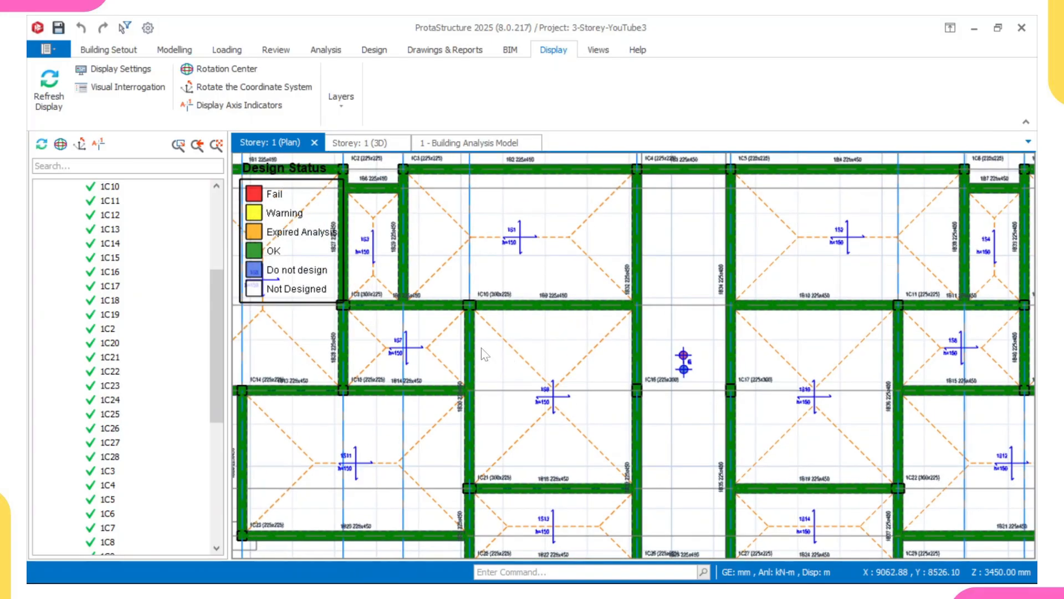
{"action": "scroll", "coordinate": [584, 337], "scroll_direction": "down", "scroll_amount": 3}
{"action": "middle_click_drag", "start_coordinate": [551, 339], "coordinate": [544, 382]}
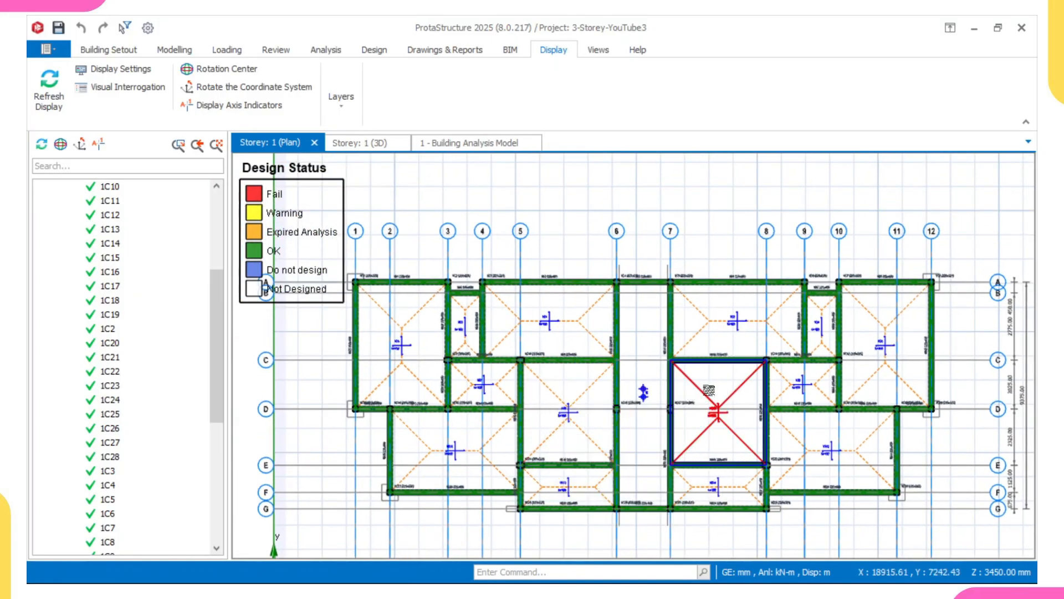
{"action": "scroll", "coordinate": [634, 383], "scroll_direction": "up", "scroll_amount": 2}
{"action": "scroll", "coordinate": [524, 355], "scroll_direction": "up", "scroll_amount": 2}
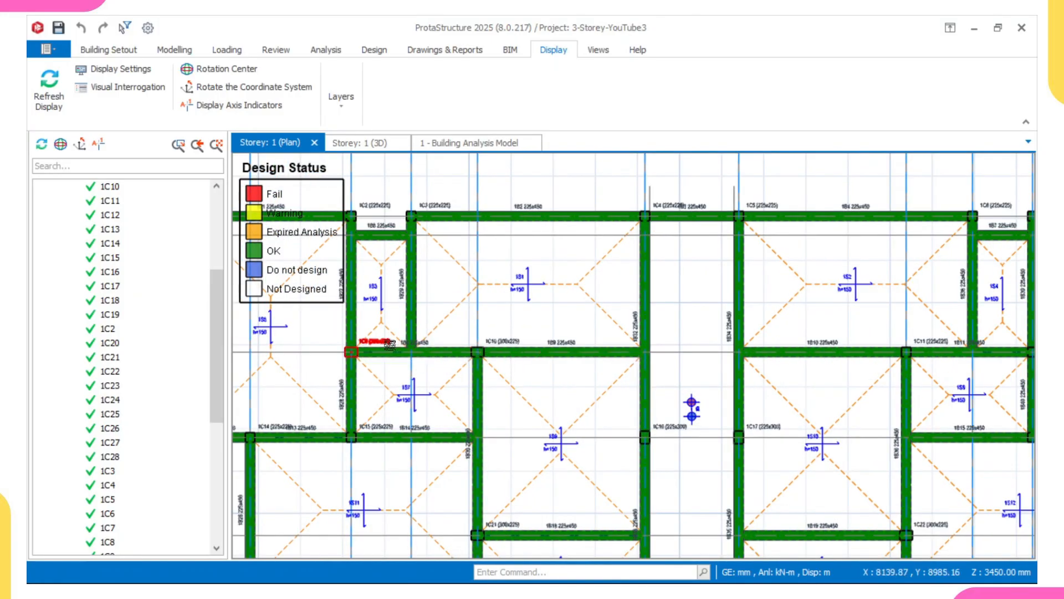
{"action": "middle_click_drag", "start_coordinate": [491, 419], "coordinate": [496, 370]}
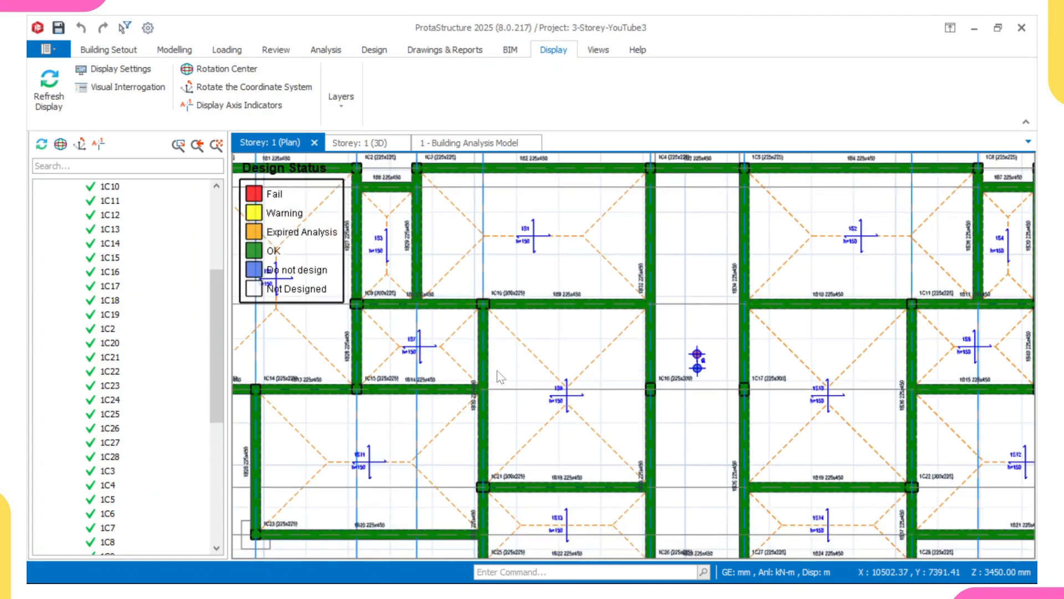
{"action": "scroll", "coordinate": [433, 475], "scroll_direction": "up", "scroll_amount": 2}
{"action": "scroll", "coordinate": [481, 481], "scroll_direction": "up", "scroll_amount": 2}
{"action": "middle_click_drag", "start_coordinate": [502, 485], "coordinate": [483, 427]}
{"action": "scroll", "coordinate": [482, 435], "scroll_direction": "up", "scroll_amount": 2}
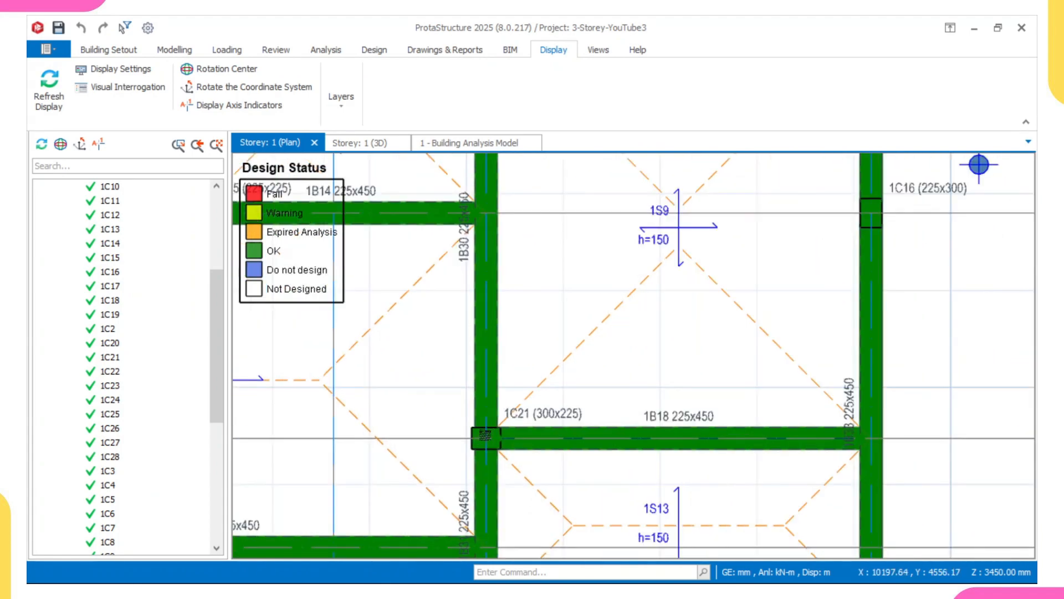
{"action": "scroll", "coordinate": [520, 417], "scroll_direction": "down", "scroll_amount": 2}
{"action": "scroll", "coordinate": [517, 412], "scroll_direction": "up", "scroll_amount": 2}
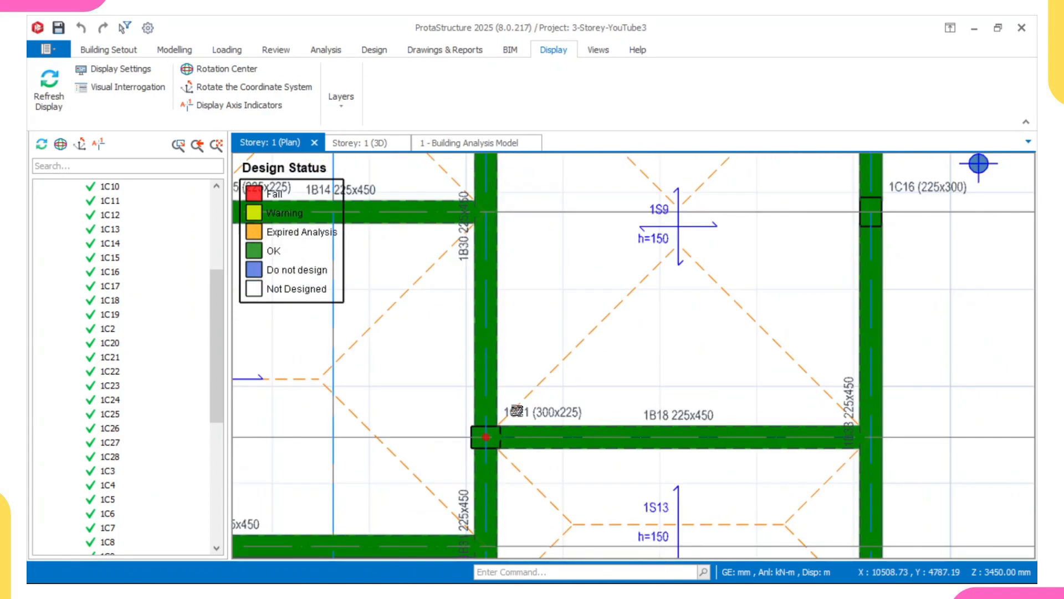
{"action": "mouse_move", "coordinate": [517, 411]}
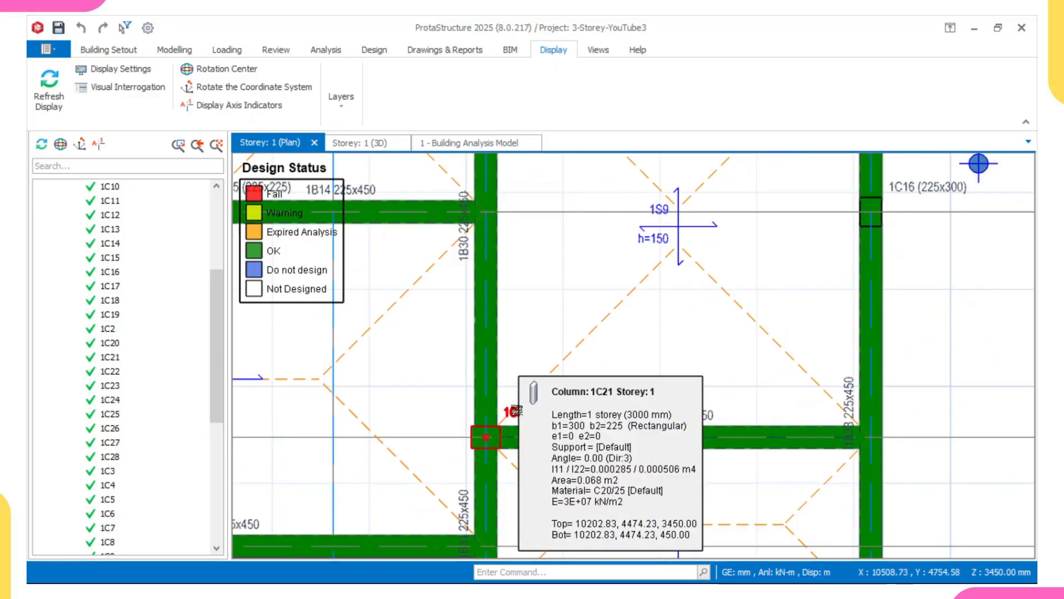
{"action": "scroll", "coordinate": [517, 411], "scroll_direction": "down", "scroll_amount": 4}
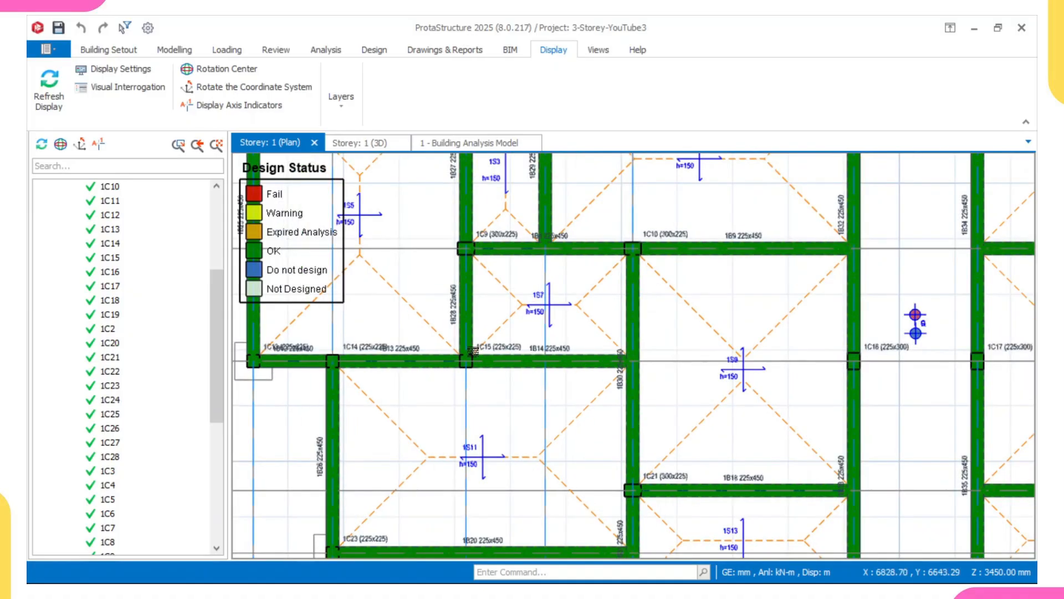
{"action": "scroll", "coordinate": [499, 354], "scroll_direction": "up", "scroll_amount": 3}
{"action": "scroll", "coordinate": [502, 333], "scroll_direction": "down", "scroll_amount": 4}
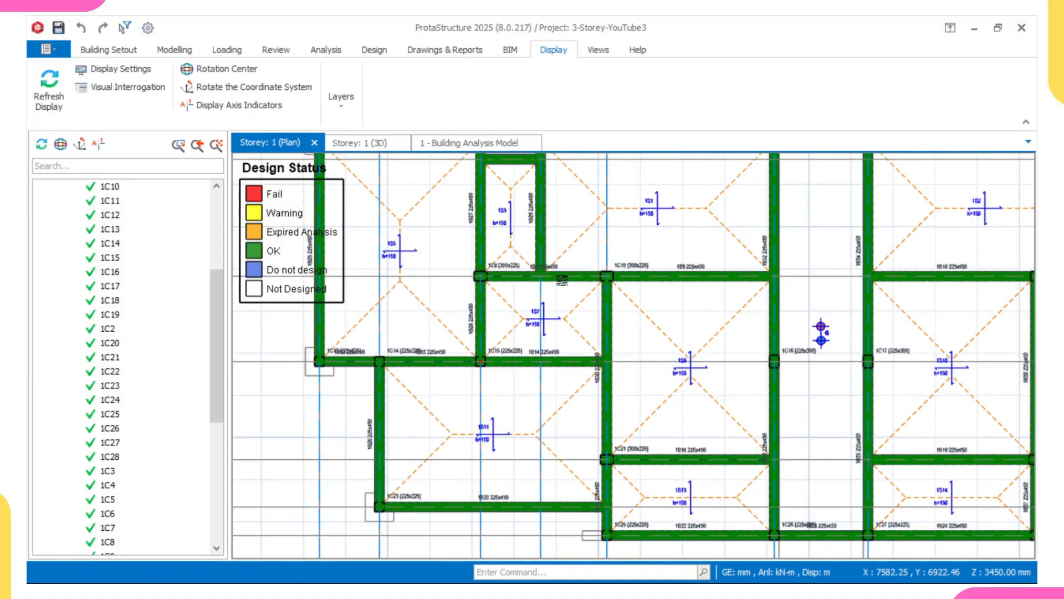
{"action": "scroll", "coordinate": [562, 280], "scroll_direction": "down", "scroll_amount": 3}
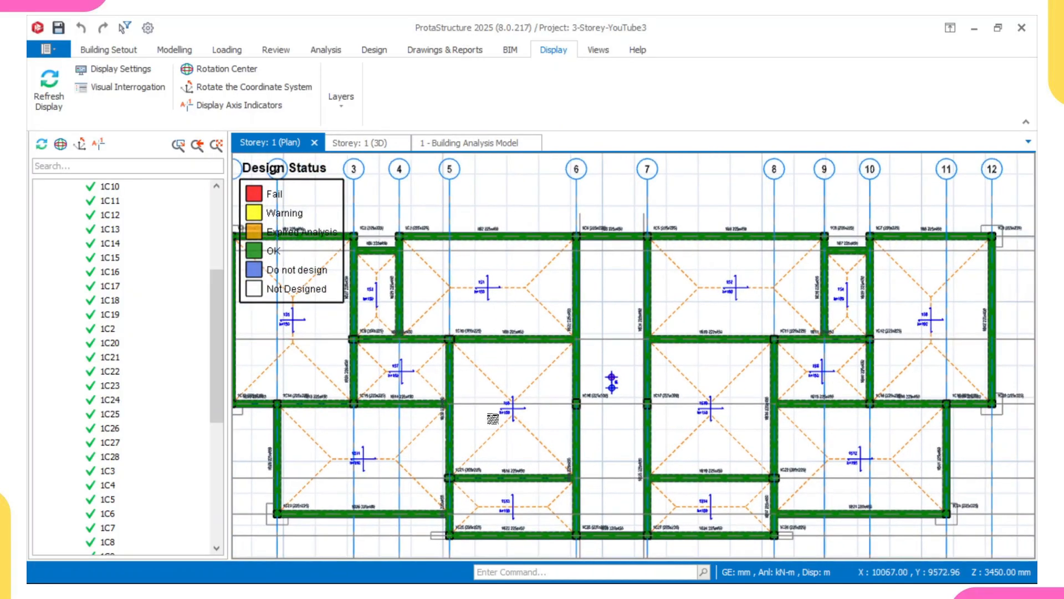
{"action": "scroll", "coordinate": [522, 417], "scroll_direction": "up", "scroll_amount": 3}
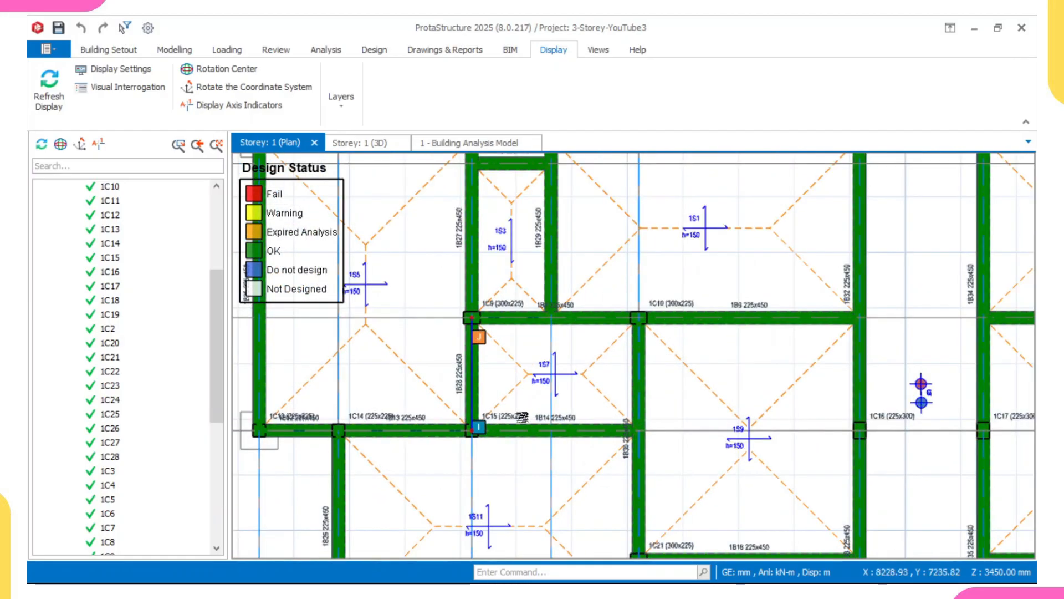
Open the reinforcement section design of column 1C15 on storey 1 and confirm it.
{"action": "left_click", "coordinate": [504, 419]}
{"action": "scroll", "coordinate": [506, 421], "scroll_direction": "up", "scroll_amount": 2}
{"action": "right_click", "coordinate": [509, 420]}
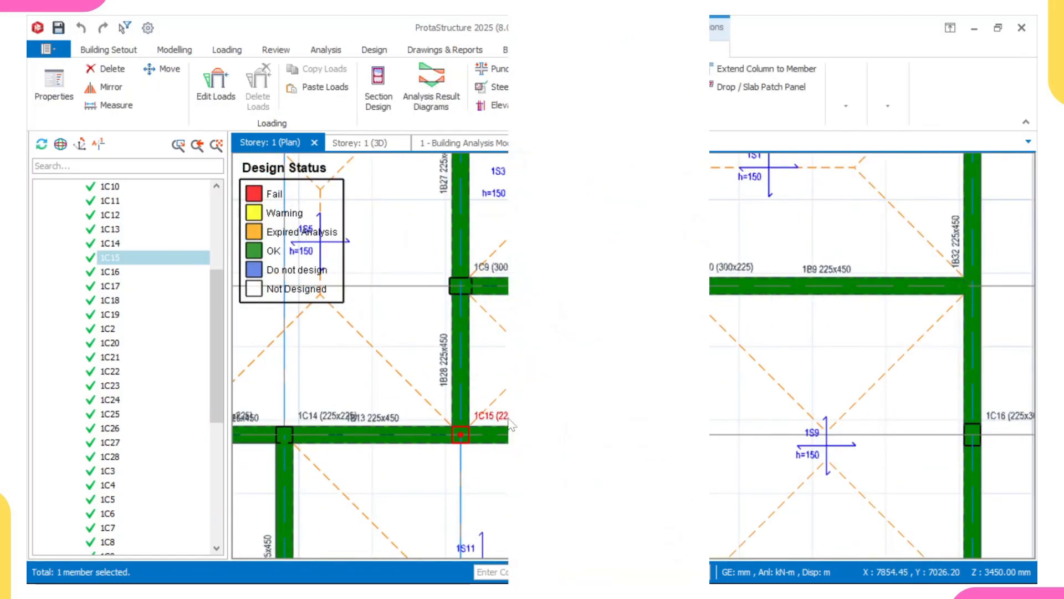
{"action": "left_click", "coordinate": [570, 364]}
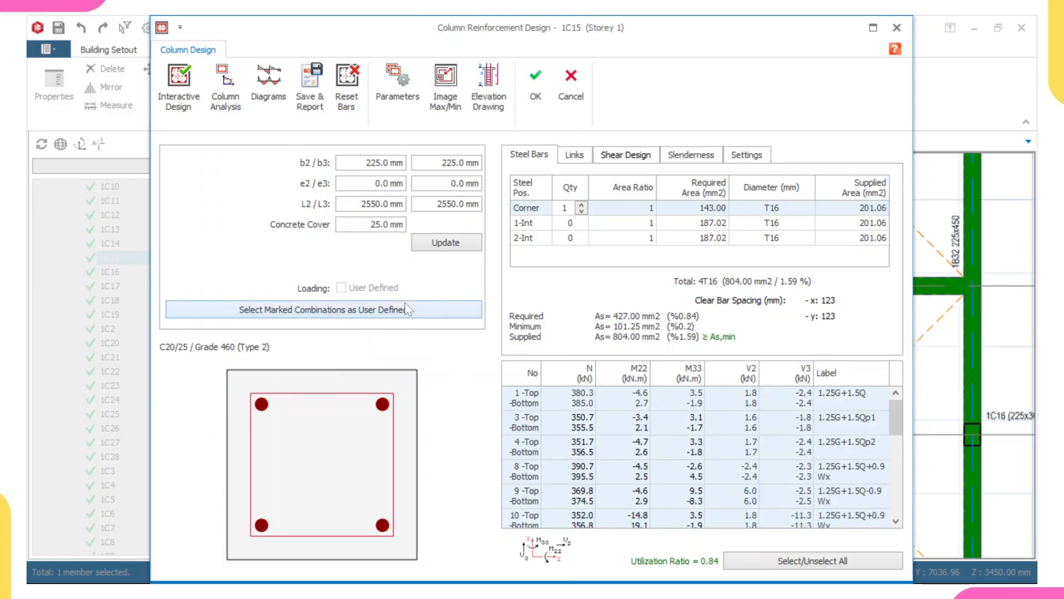
{"action": "left_click", "coordinate": [536, 84]}
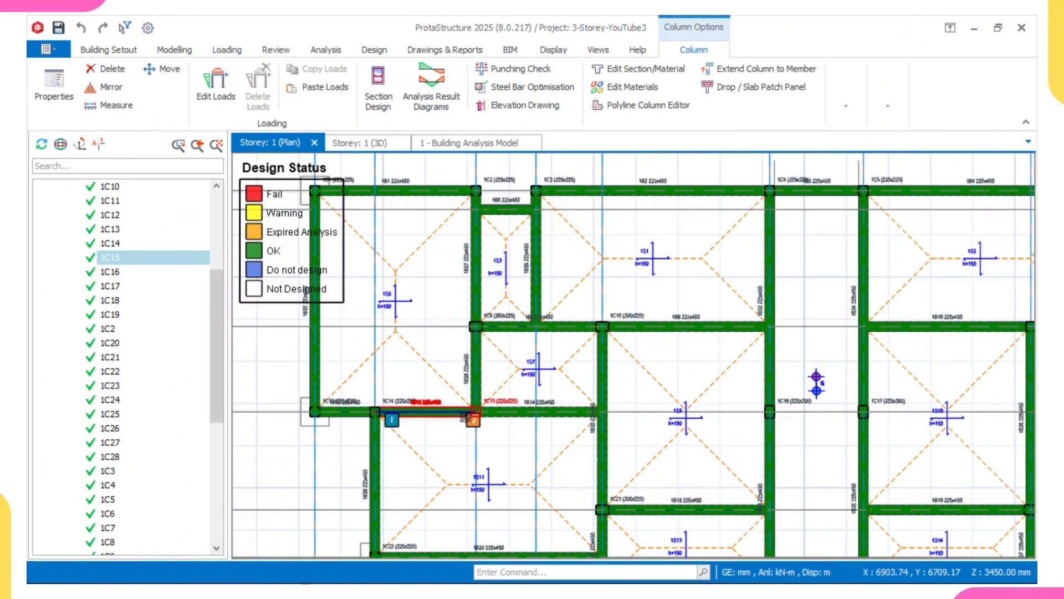
Clear the selection and open the storey 2 plan.
{"action": "scroll", "coordinate": [487, 419], "scroll_direction": "down", "scroll_amount": 2}
{"action": "key", "text": "Escape"}
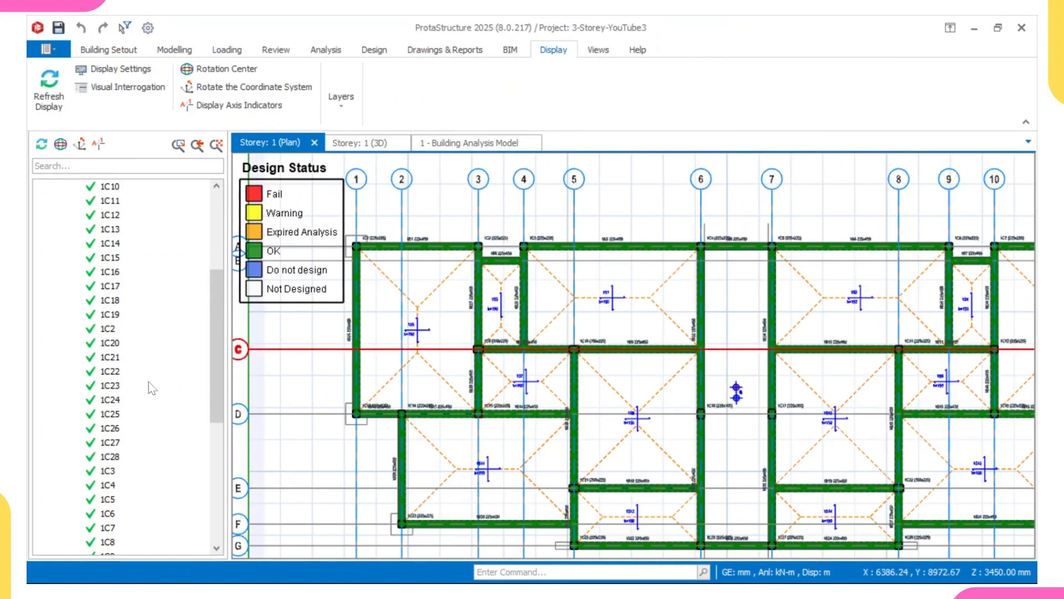
{"action": "scroll", "coordinate": [151, 388], "scroll_direction": "down", "scroll_amount": 7}
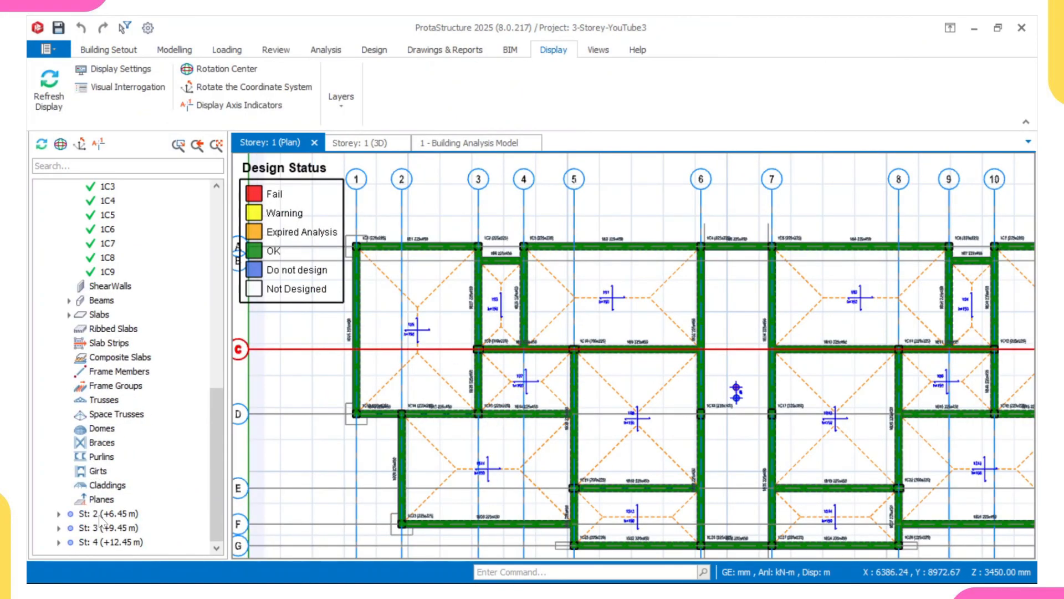
{"action": "double_click", "coordinate": [100, 514]}
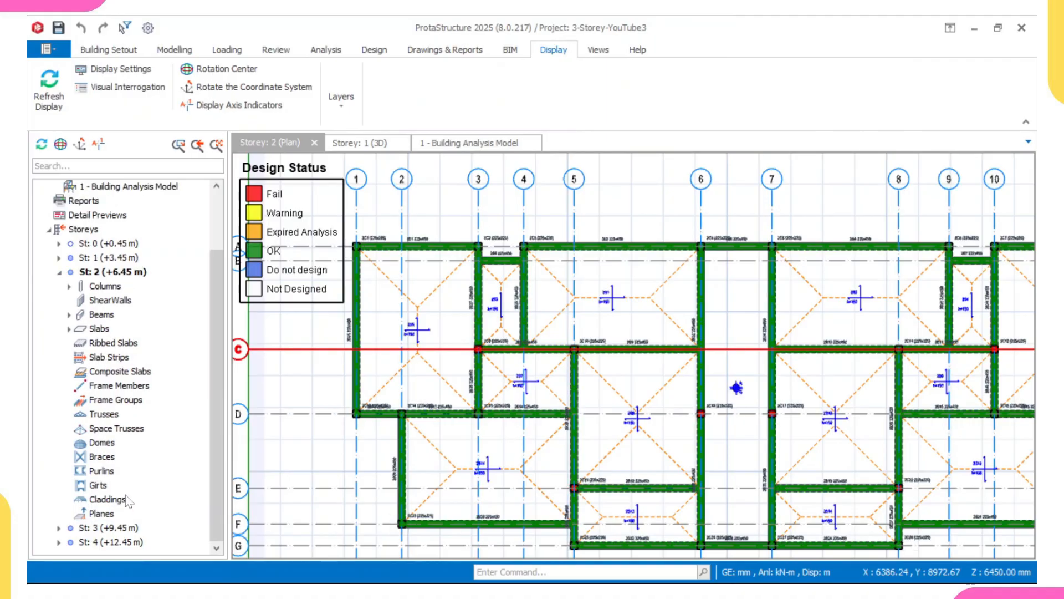
Open the section design of column 2C9 on storey 2 and set its b2 dimension to 300 mm.
{"action": "scroll", "coordinate": [484, 339], "scroll_direction": "up", "scroll_amount": 5}
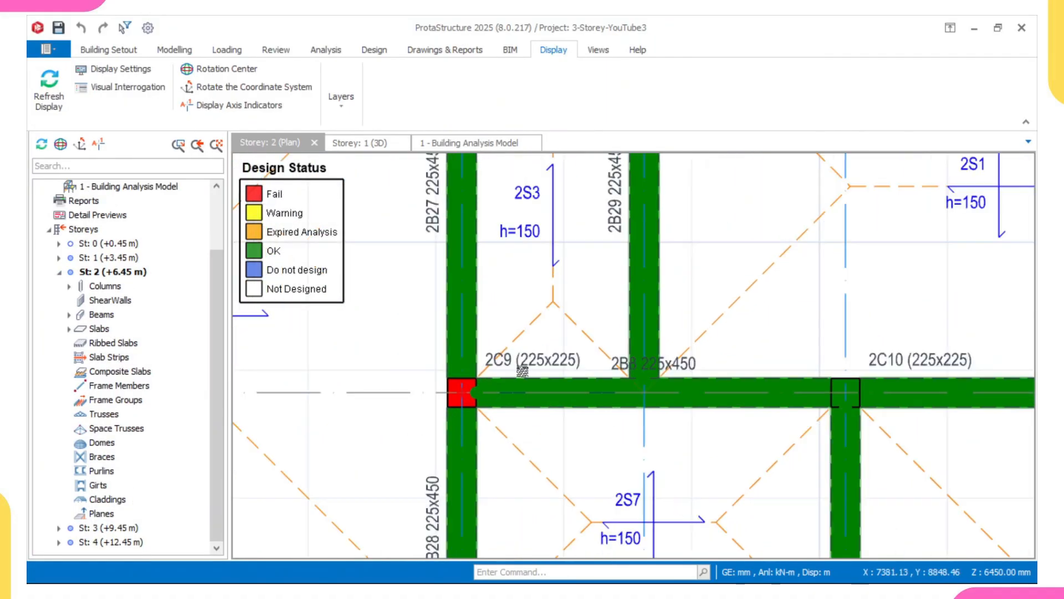
{"action": "left_click", "coordinate": [522, 370]}
{"action": "right_click", "coordinate": [527, 370]}
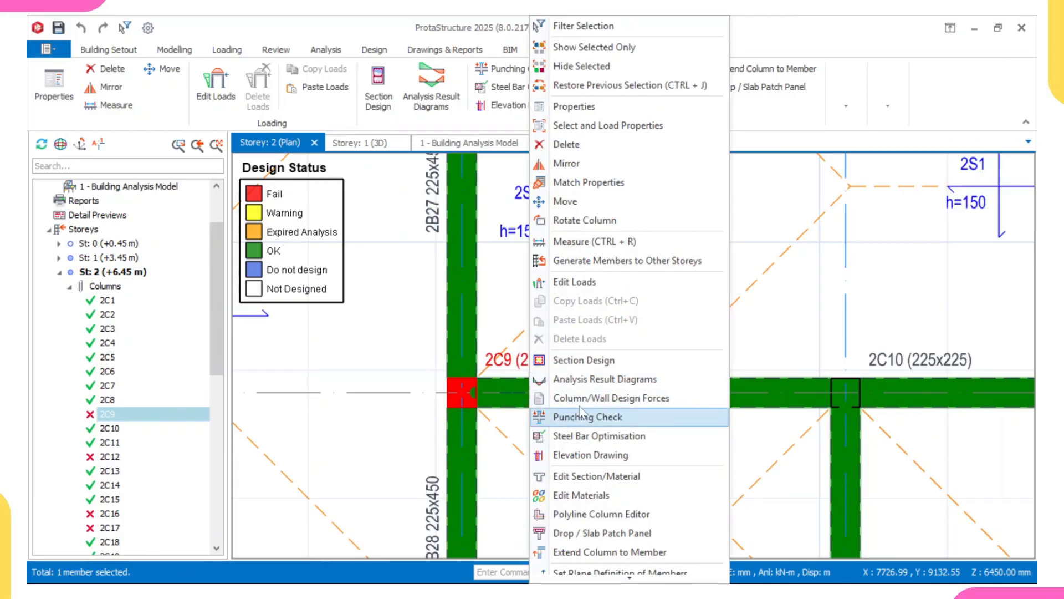
{"action": "left_click", "coordinate": [586, 362]}
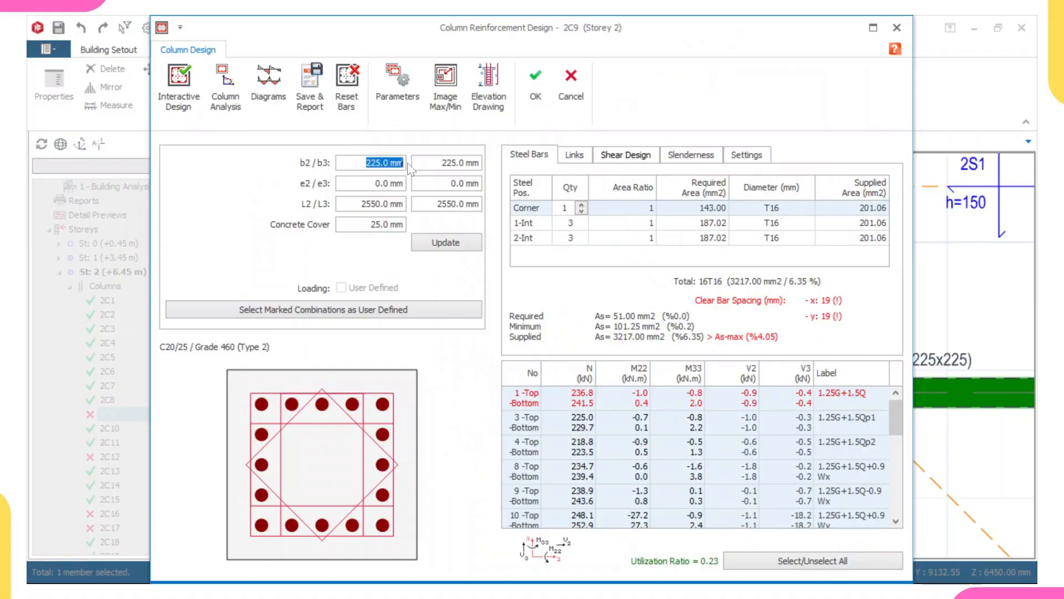
{"action": "type", "text": "300"}
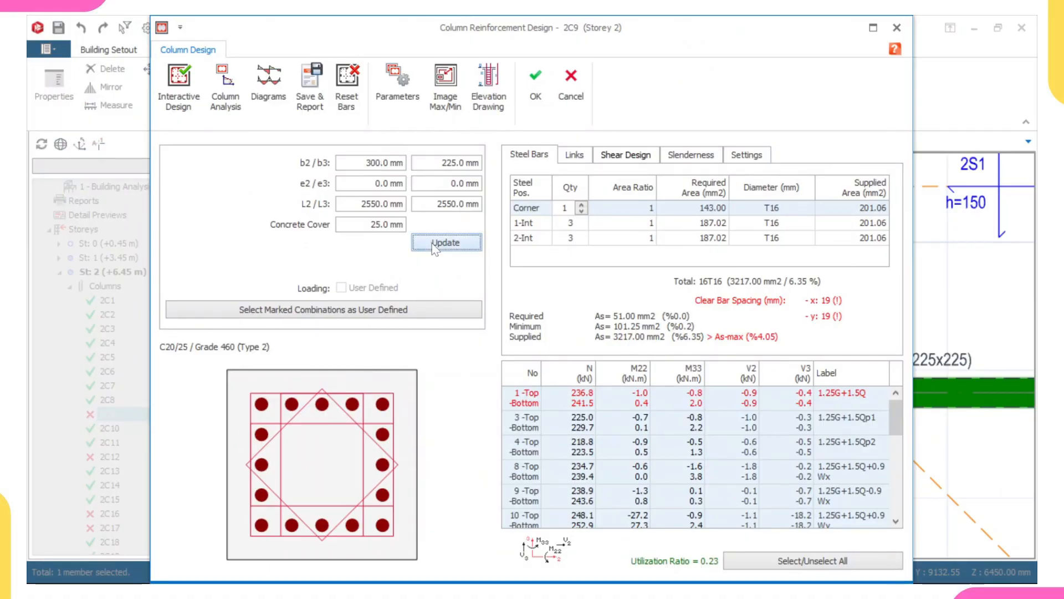
{"action": "left_click", "coordinate": [436, 244]}
Reset the column's bars, run the interactive design and accept the new reinforcement.
{"action": "left_click", "coordinate": [346, 89]}
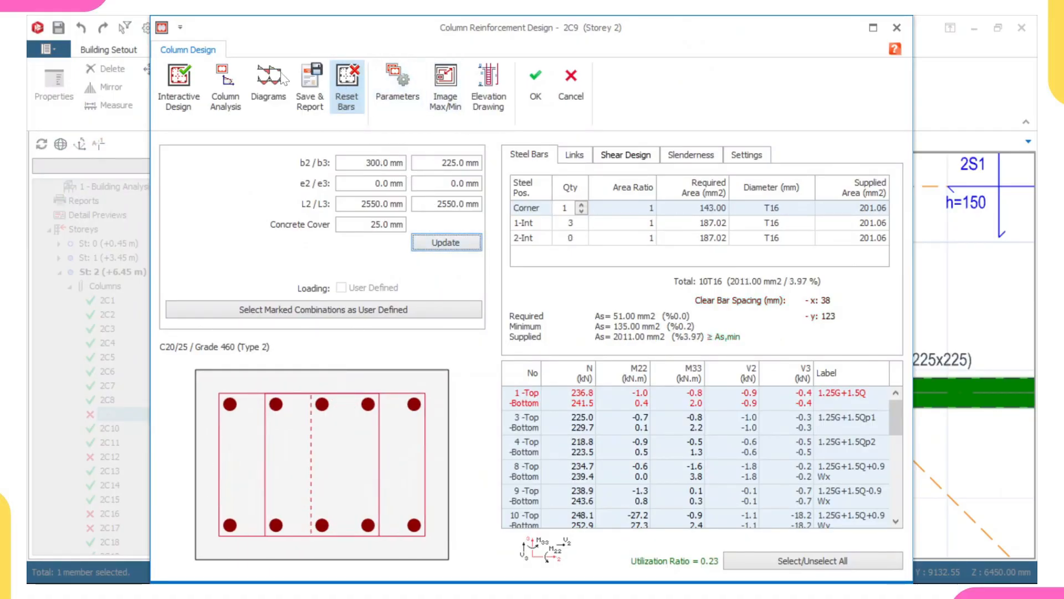
{"action": "left_click", "coordinate": [179, 86]}
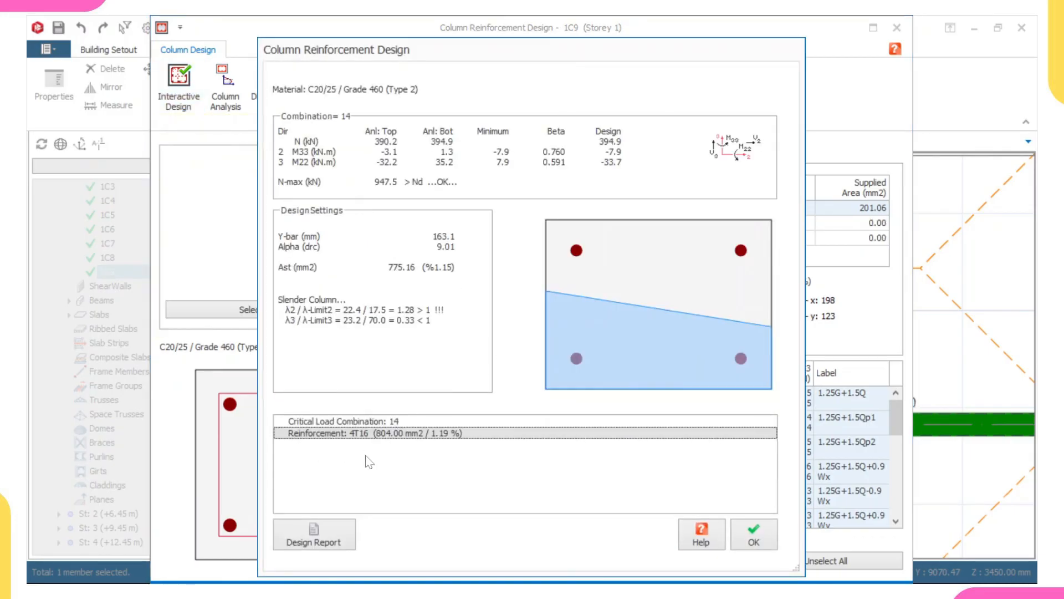
{"action": "left_click", "coordinate": [753, 537]}
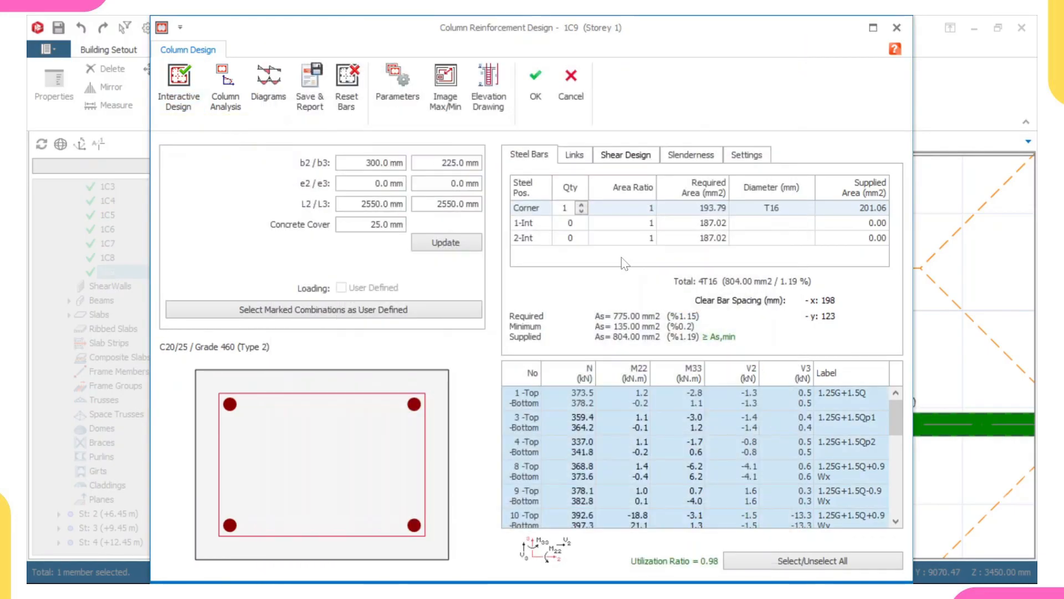
{"action": "left_click", "coordinate": [536, 83]}
{"action": "left_click", "coordinate": [638, 372]}
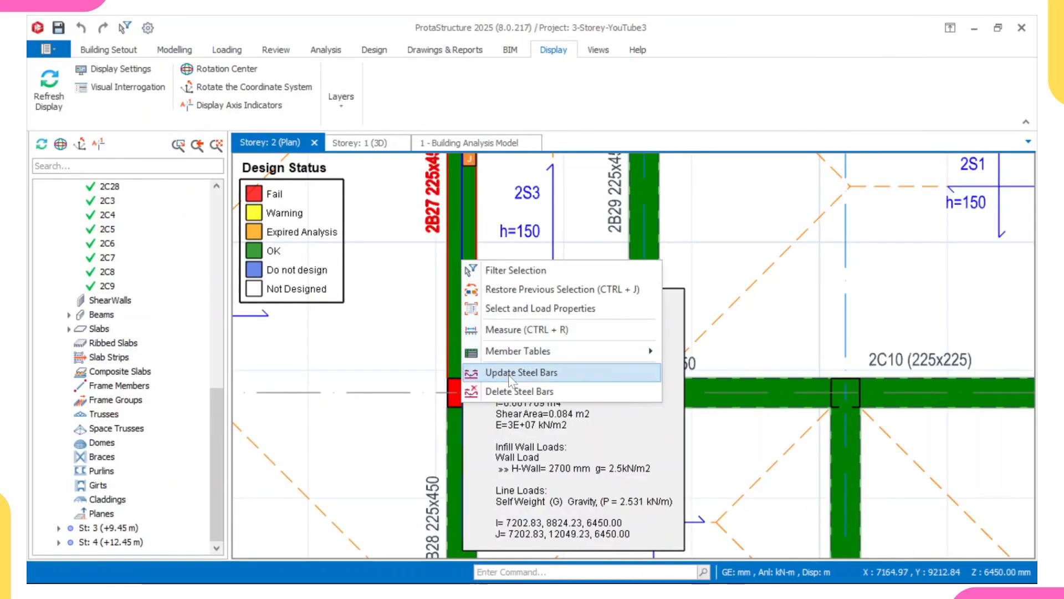
{"action": "left_click", "coordinate": [510, 372]}
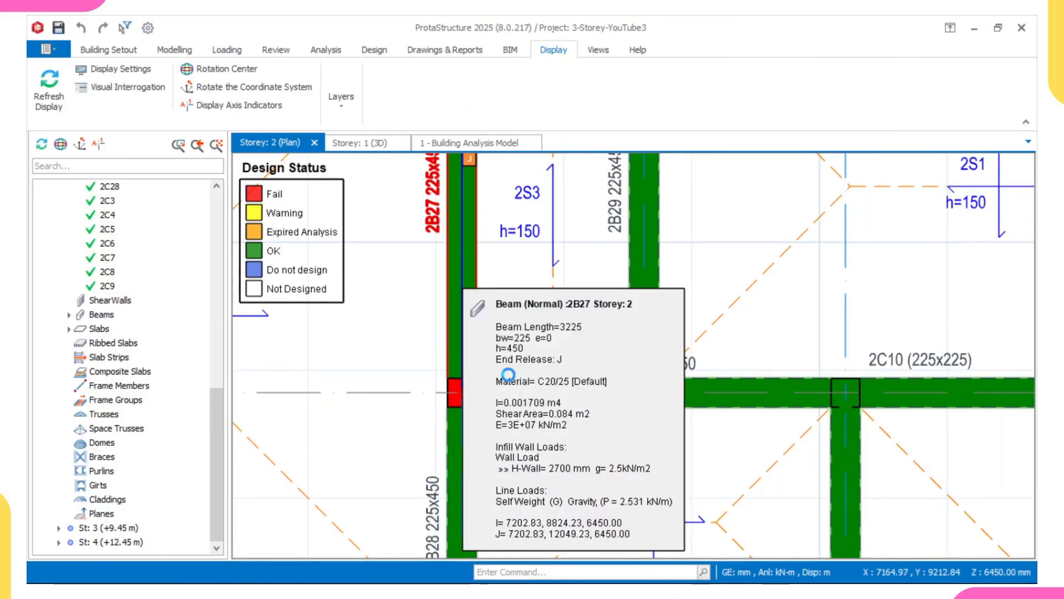
Inspect the storey 2 plan's beams and columns for their properties and design status.
{"action": "scroll", "coordinate": [477, 398], "scroll_direction": "up", "scroll_amount": 2}
{"action": "scroll", "coordinate": [471, 403], "scroll_direction": "down", "scroll_amount": 5}
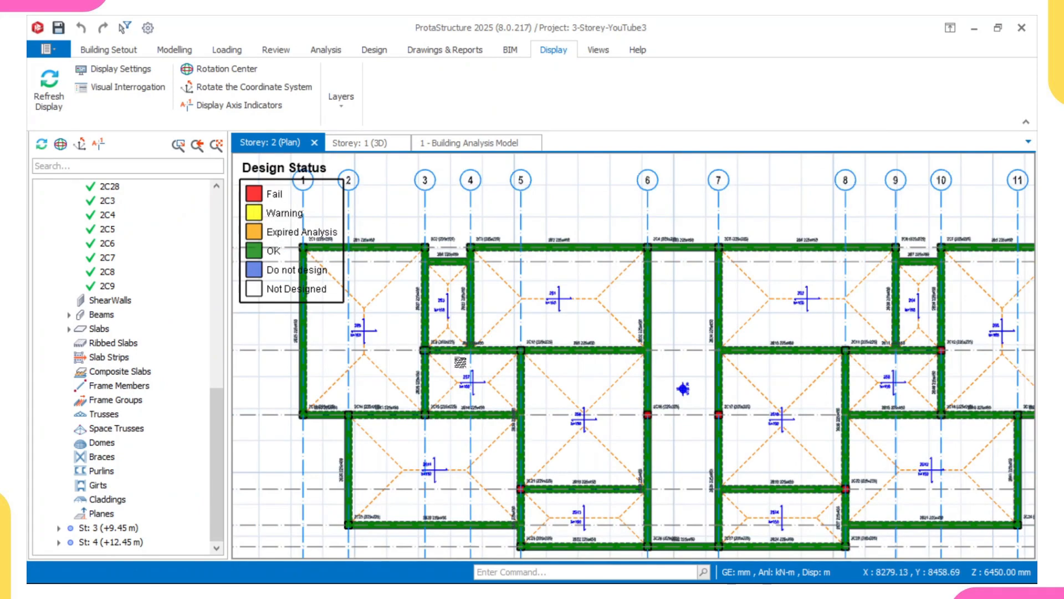
{"action": "scroll", "coordinate": [427, 331], "scroll_direction": "down", "scroll_amount": 2}
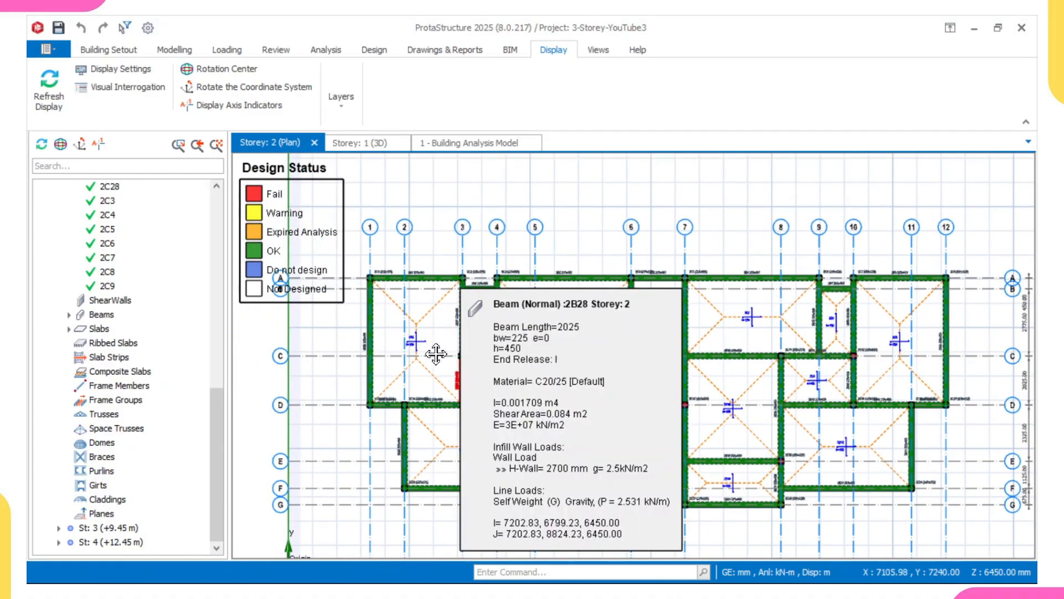
{"action": "scroll", "coordinate": [464, 380], "scroll_direction": "up", "scroll_amount": 3}
{"action": "scroll", "coordinate": [499, 388], "scroll_direction": "up", "scroll_amount": 2}
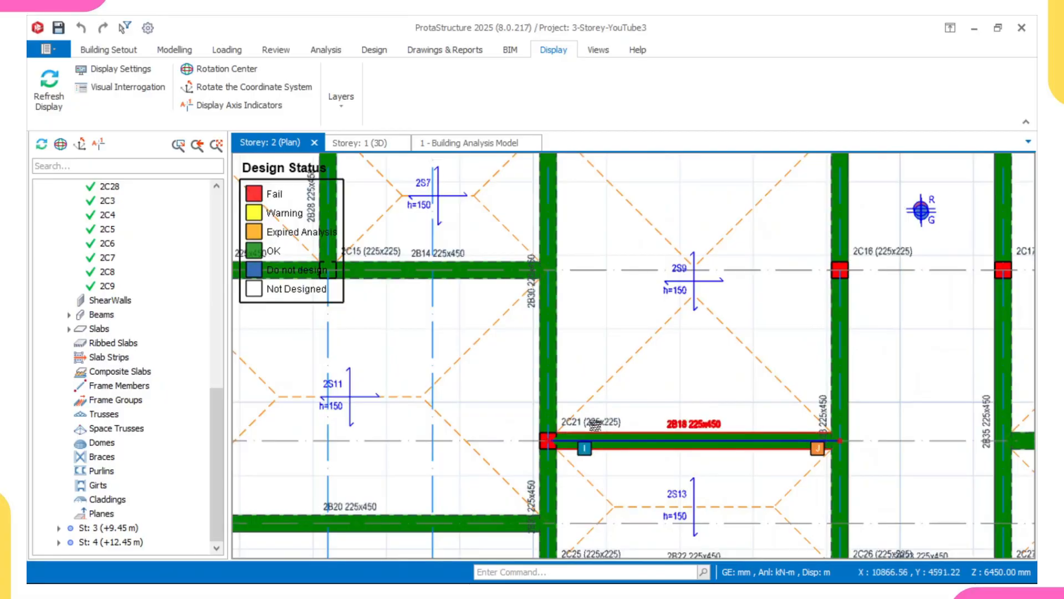
{"action": "mouse_move", "coordinate": [595, 425]}
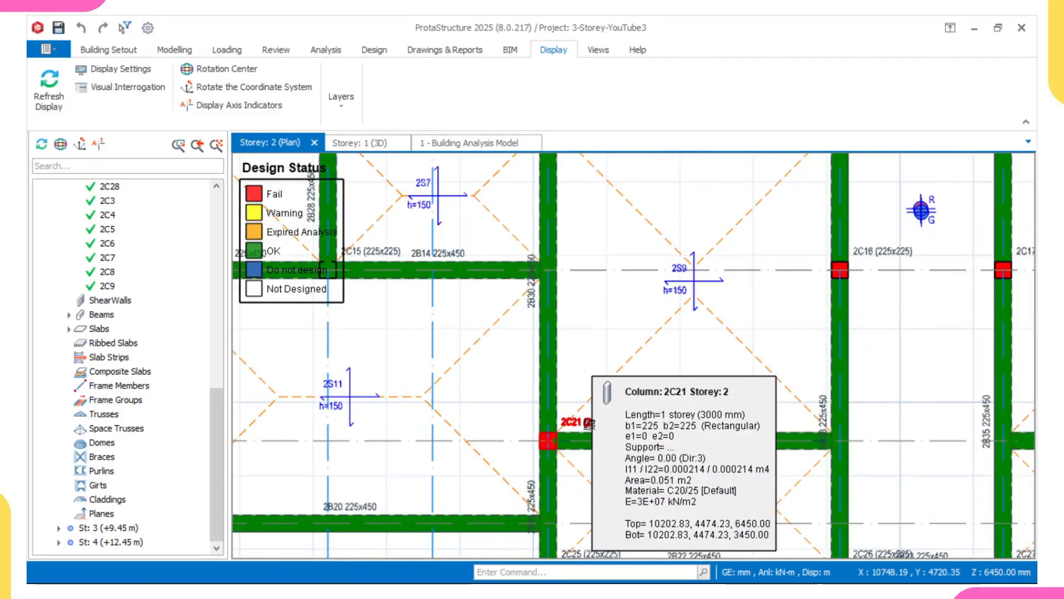
{"action": "scroll", "coordinate": [590, 425], "scroll_direction": "down", "scroll_amount": 5}
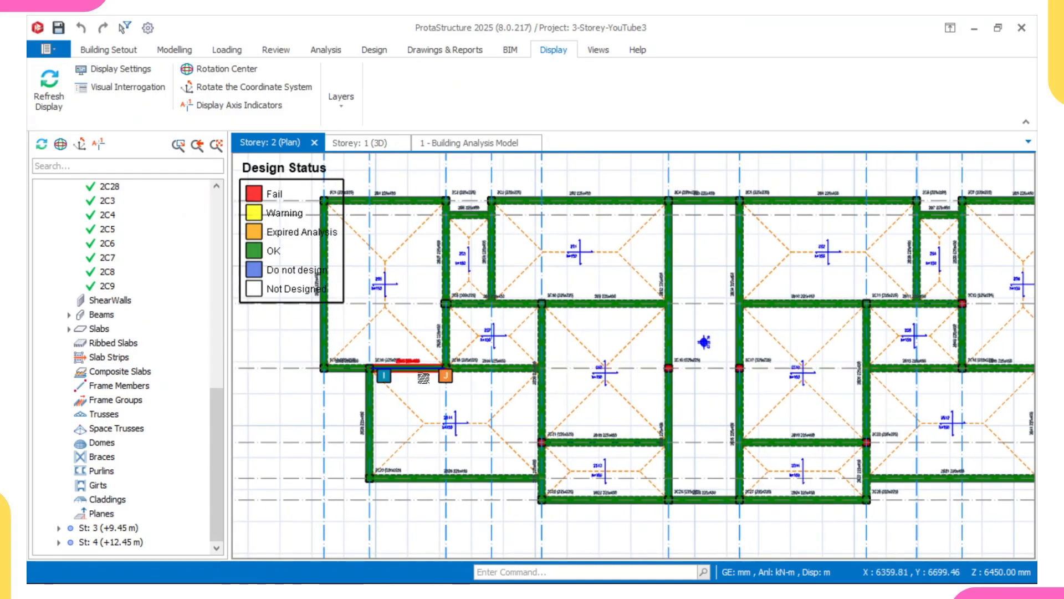
{"action": "scroll", "coordinate": [386, 402], "scroll_direction": "down", "scroll_amount": 3}
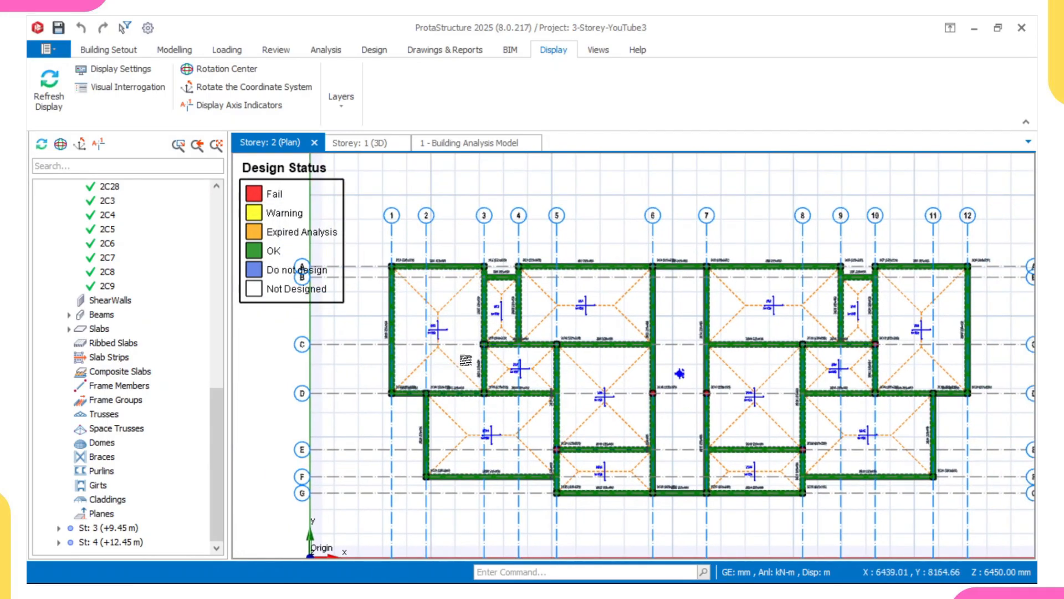
Open the storey 1 plan and look over its members.
{"action": "middle_click_drag", "start_coordinate": [465, 360], "coordinate": [449, 360]}
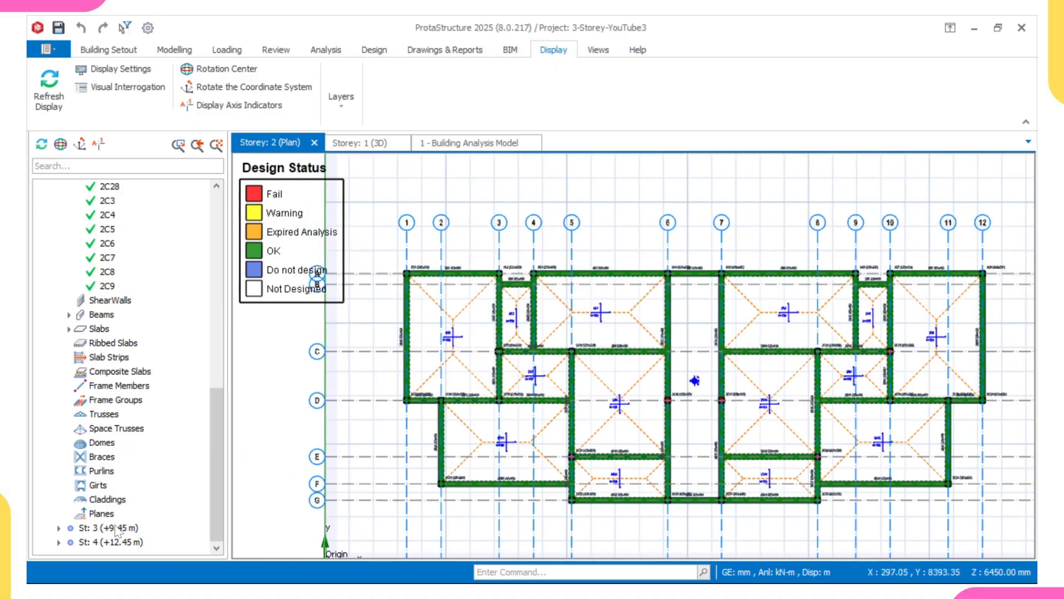
{"action": "scroll", "coordinate": [99, 308], "scroll_direction": "up", "scroll_amount": 10}
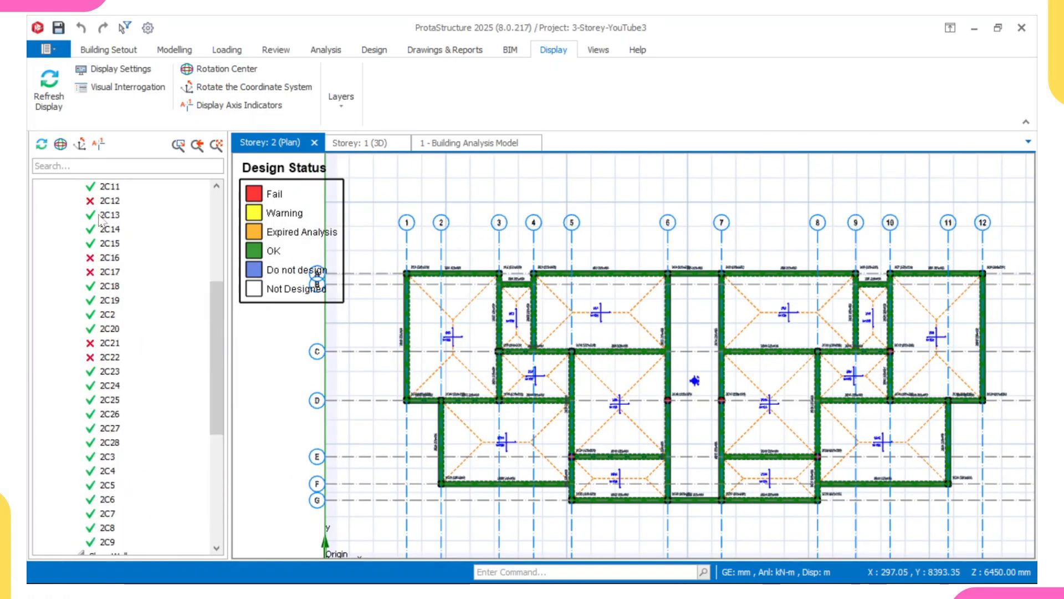
{"action": "double_click", "coordinate": [108, 285]}
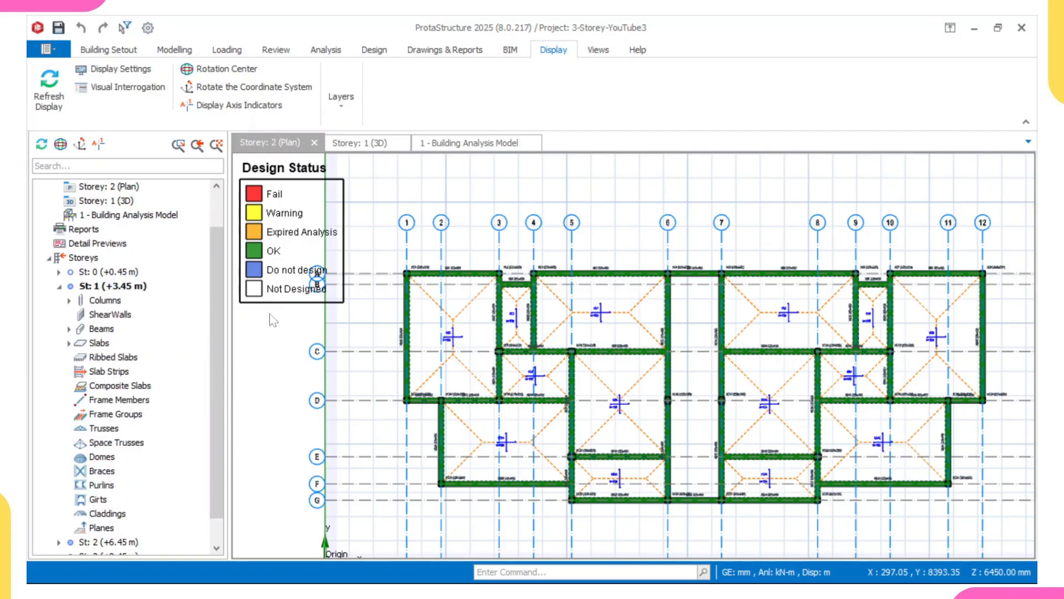
{"action": "middle_click_drag", "start_coordinate": [469, 349], "coordinate": [493, 364]}
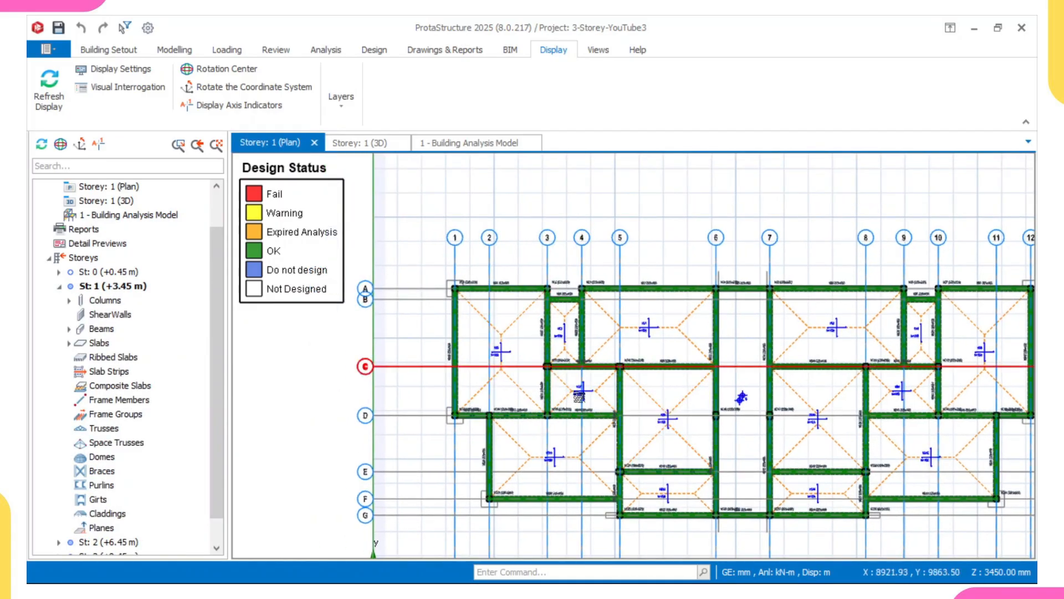
{"action": "scroll", "coordinate": [516, 349], "scroll_direction": "up", "scroll_amount": 3}
{"action": "scroll", "coordinate": [514, 351], "scroll_direction": "down", "scroll_amount": 2}
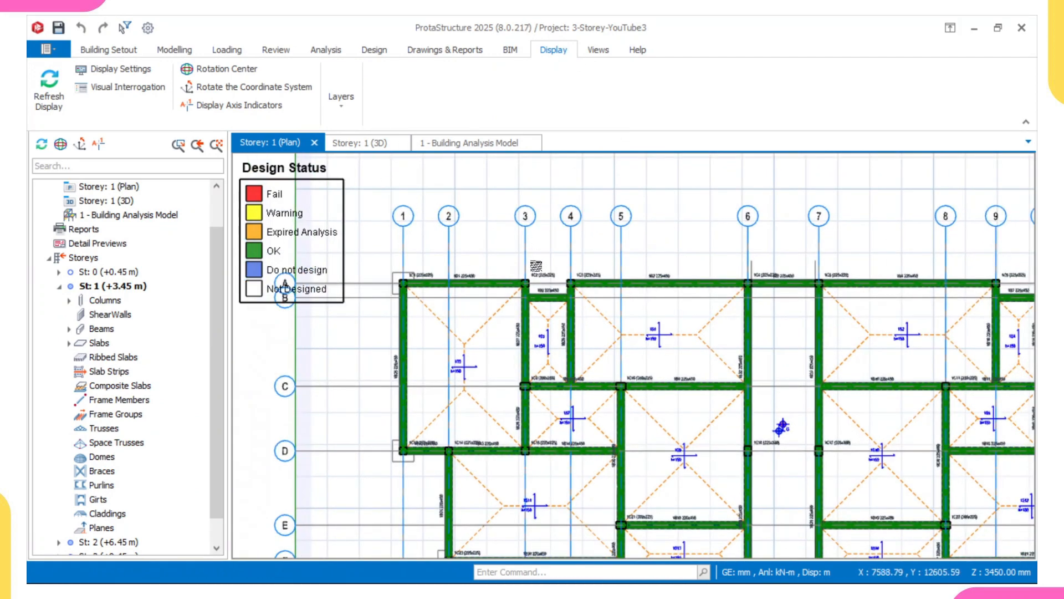
{"action": "scroll", "coordinate": [538, 270], "scroll_direction": "down", "scroll_amount": 1}
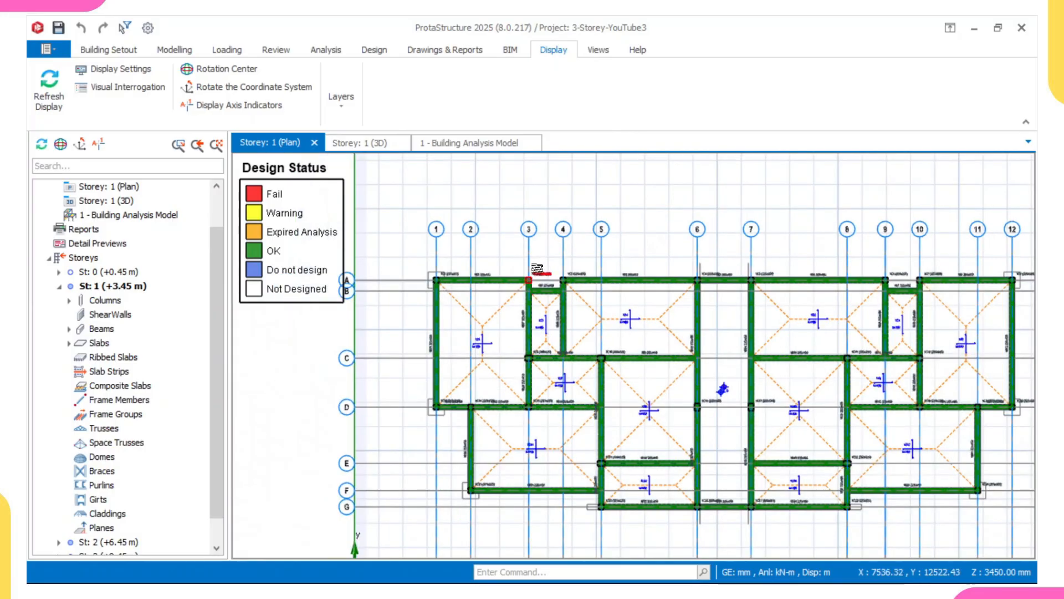
{"action": "mouse_move", "coordinate": [534, 269]}
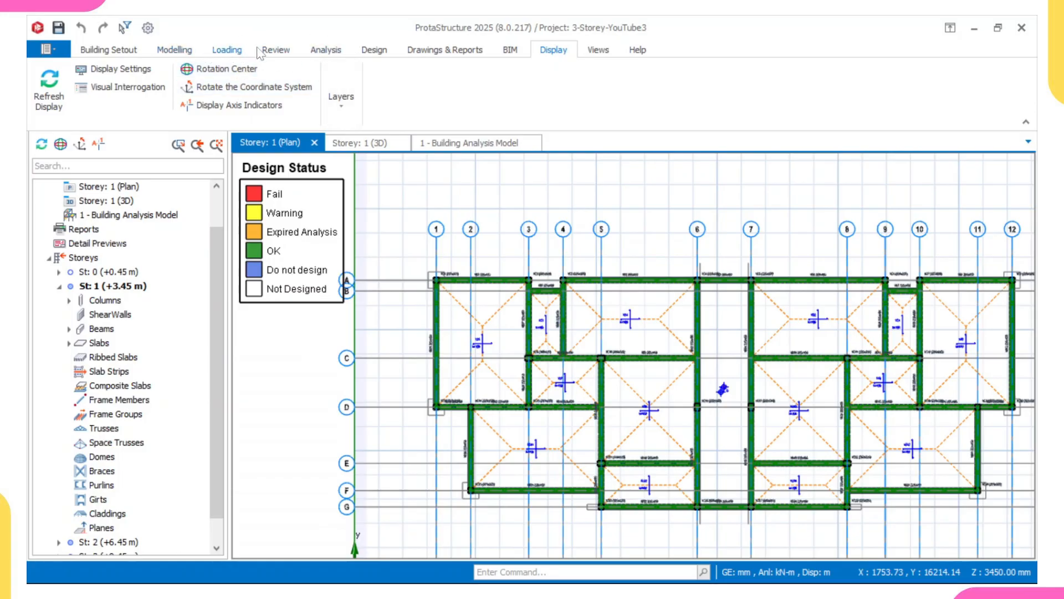
Start the Slab Strip tool and draw an X-direction strip across the storey 1 upper bays from grid line 1 to beyond grid line 6.
{"action": "left_click", "coordinate": [196, 53]}
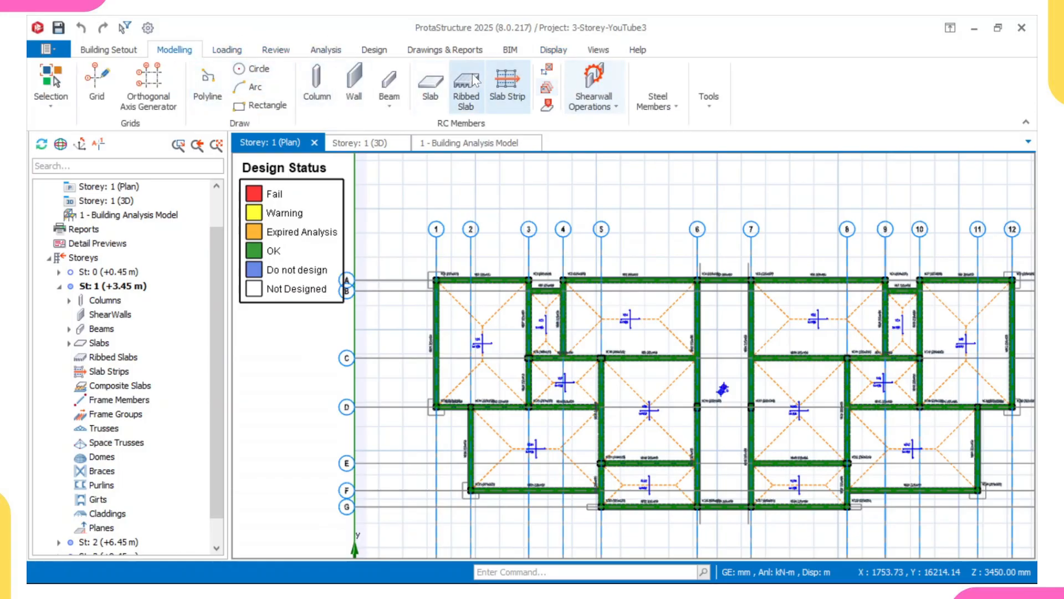
{"action": "left_click", "coordinate": [519, 84]}
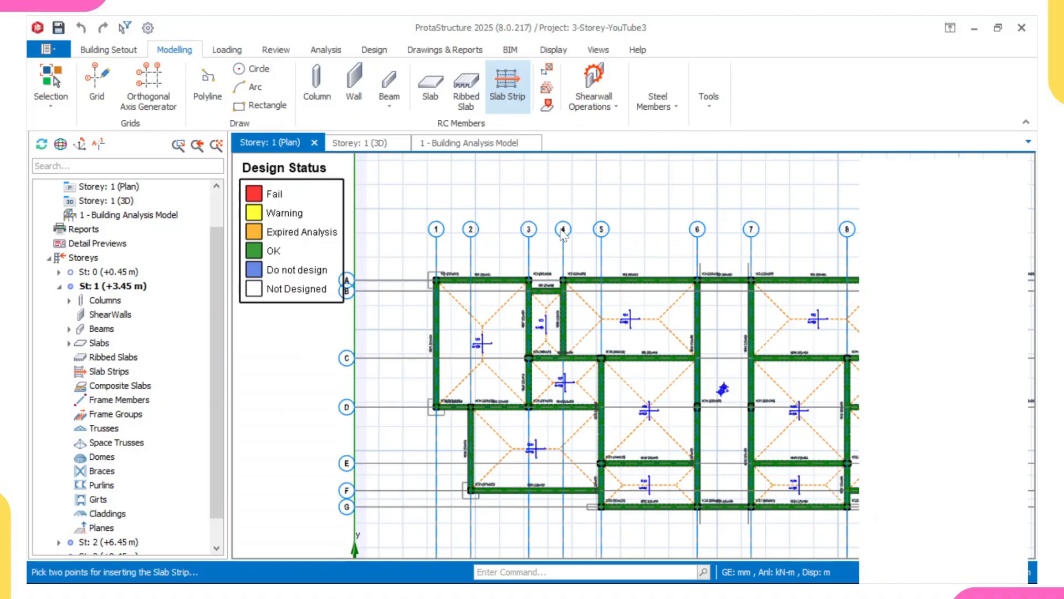
{"action": "middle_click_drag", "start_coordinate": [563, 233], "coordinate": [535, 233]}
{"action": "scroll", "coordinate": [580, 242], "scroll_direction": "down", "scroll_amount": 4}
{"action": "middle_click_drag", "start_coordinate": [596, 249], "coordinate": [565, 260]}
{"action": "scroll", "coordinate": [565, 260], "scroll_direction": "up", "scroll_amount": 2}
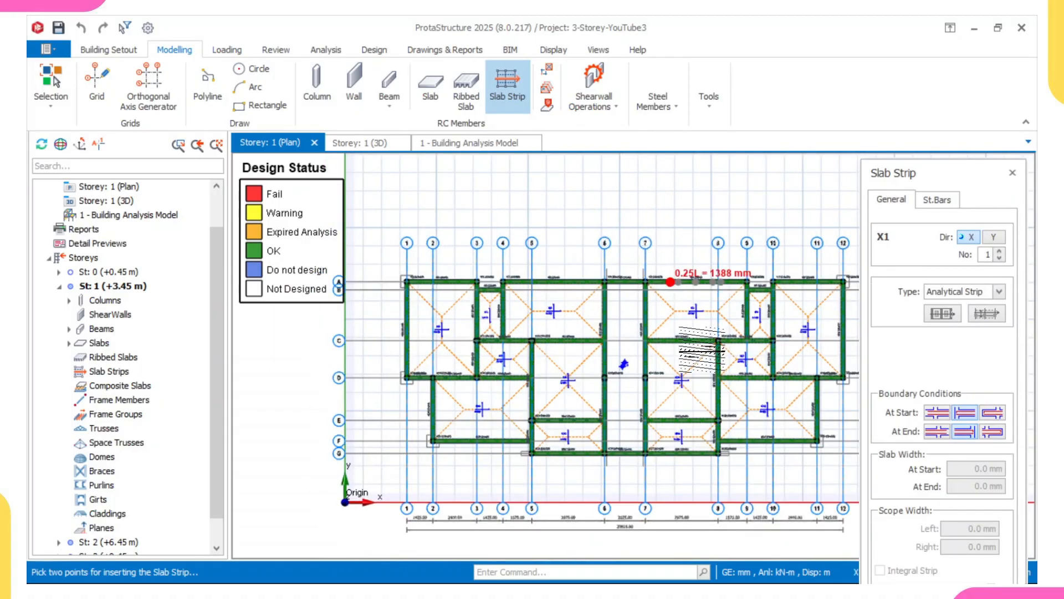
{"action": "scroll", "coordinate": [501, 361], "scroll_direction": "up", "scroll_amount": 3}
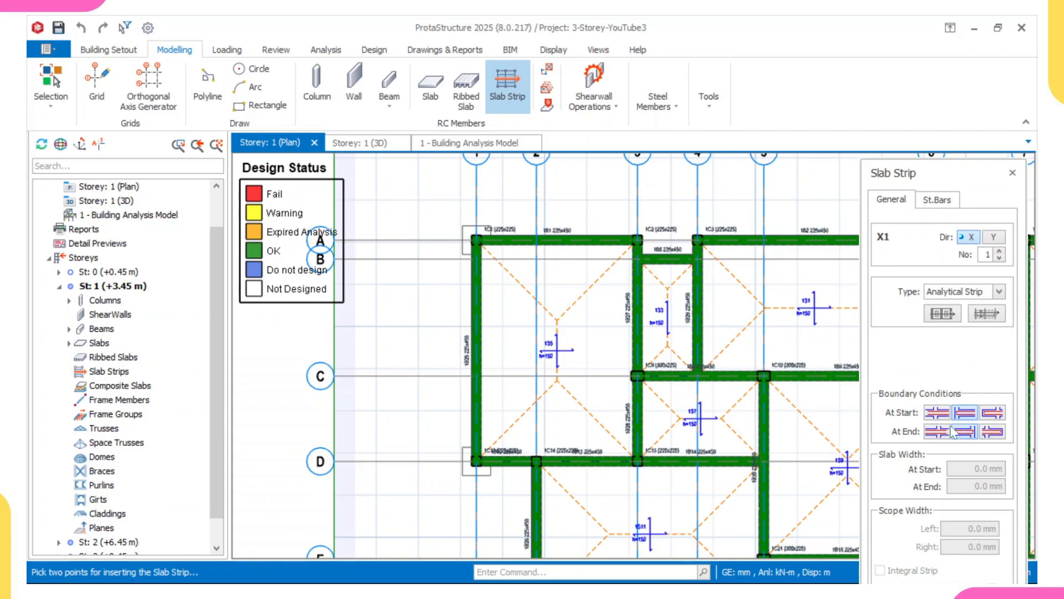
{"action": "scroll", "coordinate": [724, 448], "scroll_direction": "down", "scroll_amount": 1}
{"action": "middle_click_drag", "start_coordinate": [792, 419], "coordinate": [600, 408]}
{"action": "scroll", "coordinate": [690, 404], "scroll_direction": "up", "scroll_amount": 1}
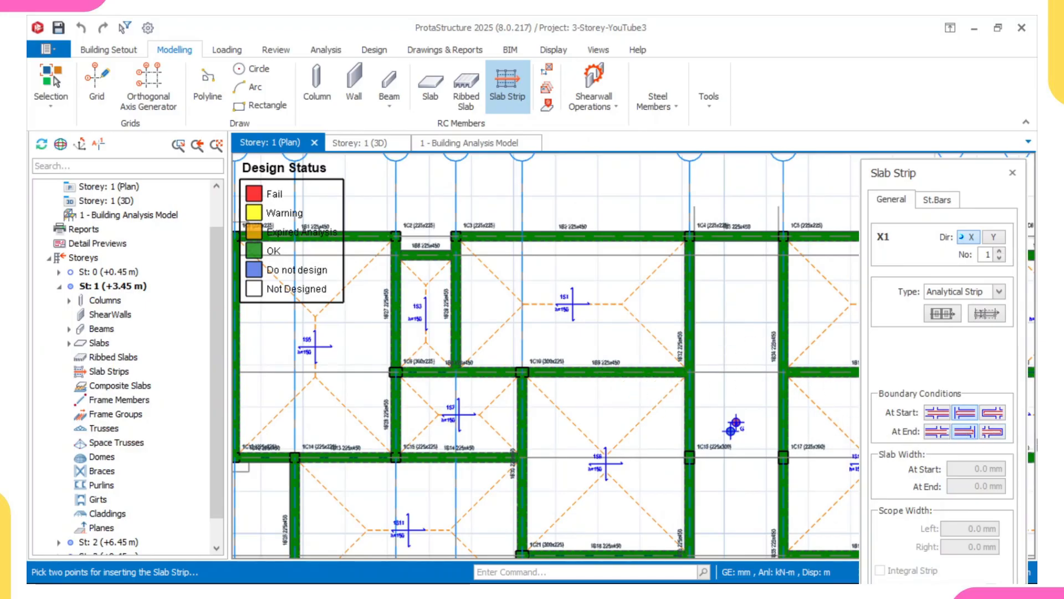
{"action": "scroll", "coordinate": [571, 419], "scroll_direction": "down", "scroll_amount": 1}
{"action": "middle_click_drag", "start_coordinate": [425, 398], "coordinate": [453, 403]}
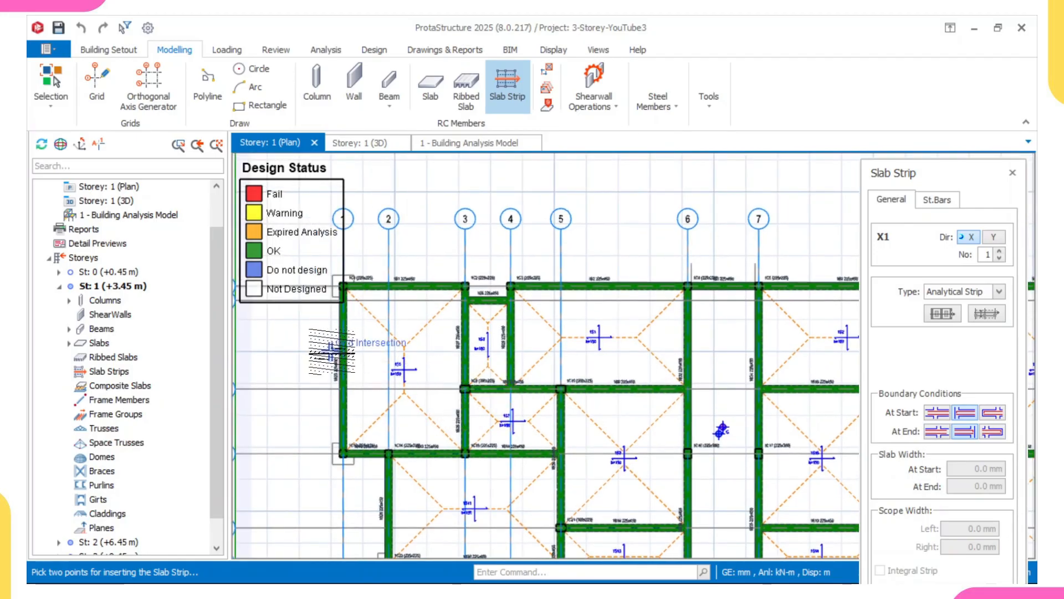
{"action": "left_click", "coordinate": [331, 351]}
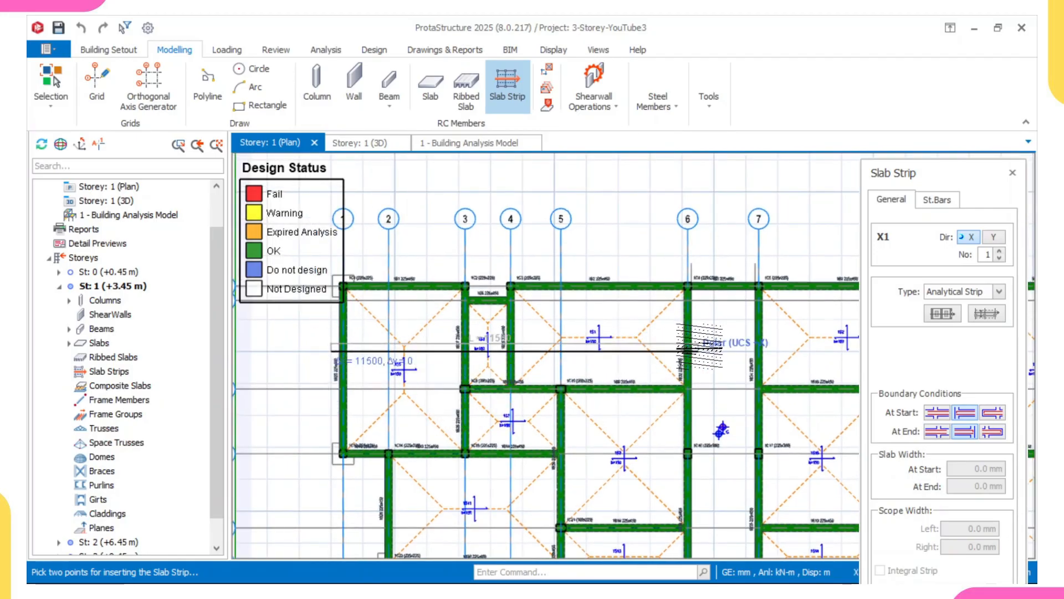
{"action": "left_click", "coordinate": [698, 350]}
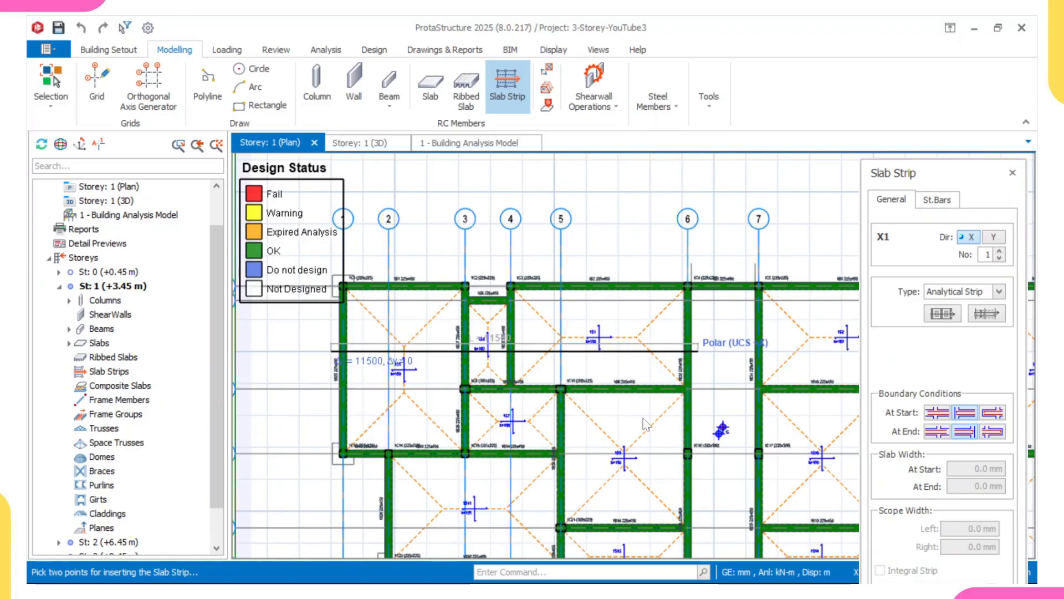
Draw an X-direction slab strip across the storey 1 lower bays, from grid line 2 to past grid line 5.
{"action": "scroll", "coordinate": [643, 419], "scroll_direction": "down", "scroll_amount": 1}
{"action": "middle_click_drag", "start_coordinate": [611, 445], "coordinate": [587, 358]}
{"action": "scroll", "coordinate": [452, 428], "scroll_direction": "up", "scroll_amount": 1}
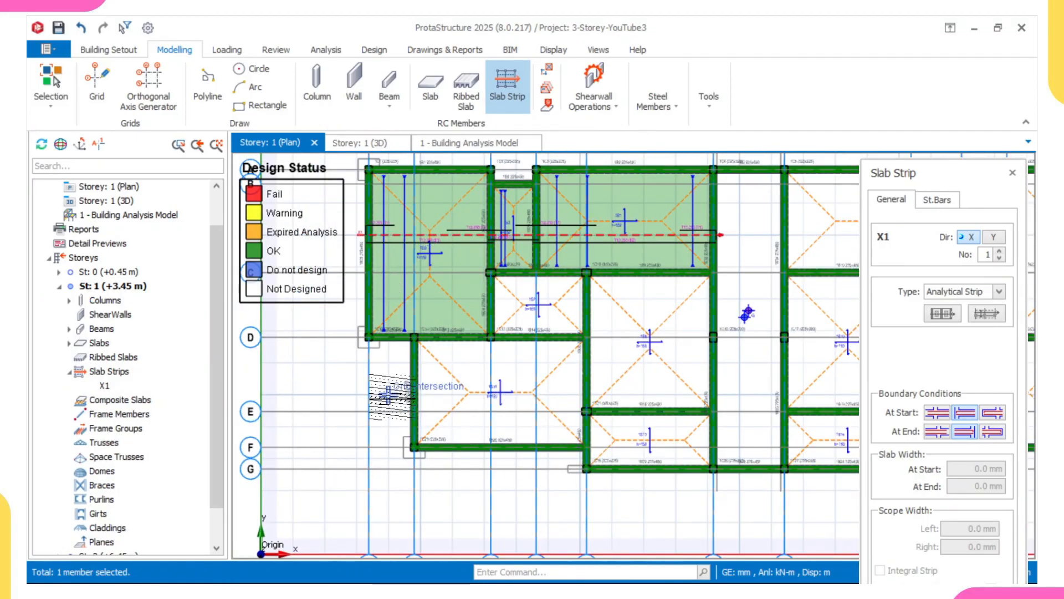
{"action": "left_click", "coordinate": [391, 394]}
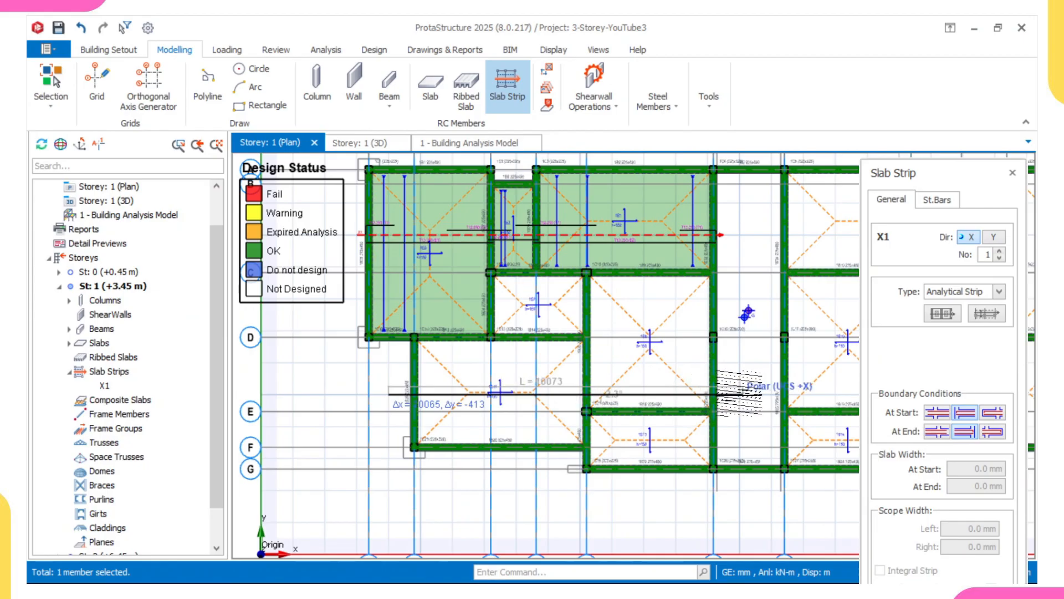
{"action": "left_click", "coordinate": [654, 423]}
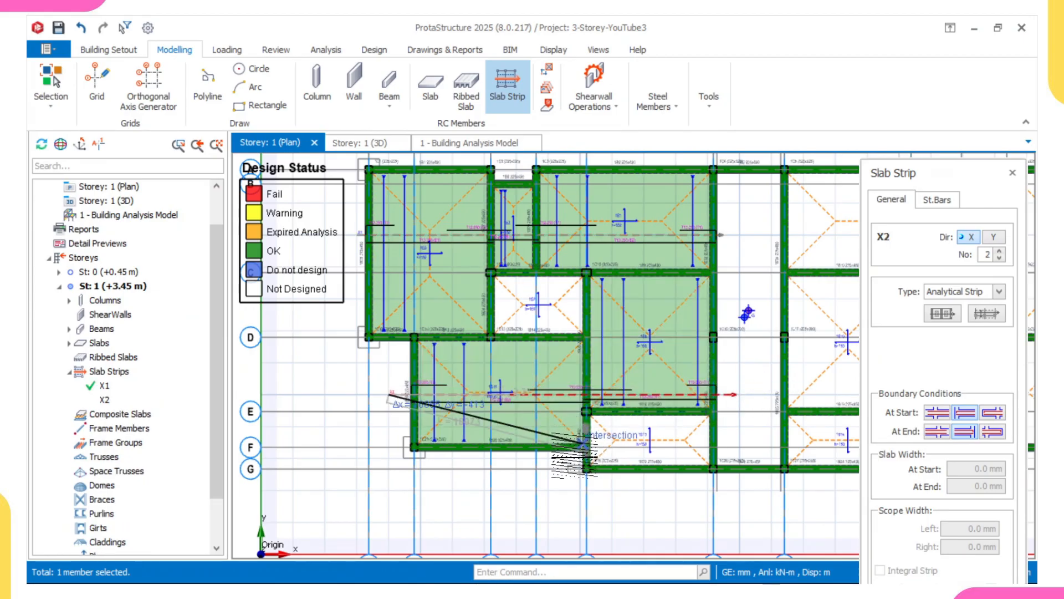
Draw an X-direction slab strip through the narrow bay between grid lines F and G, from grid line 5 to 6.
{"action": "scroll", "coordinate": [573, 465], "scroll_direction": "up", "scroll_amount": 2}
{"action": "left_click", "coordinate": [565, 468]}
{"action": "scroll", "coordinate": [650, 464], "scroll_direction": "down", "scroll_amount": 3}
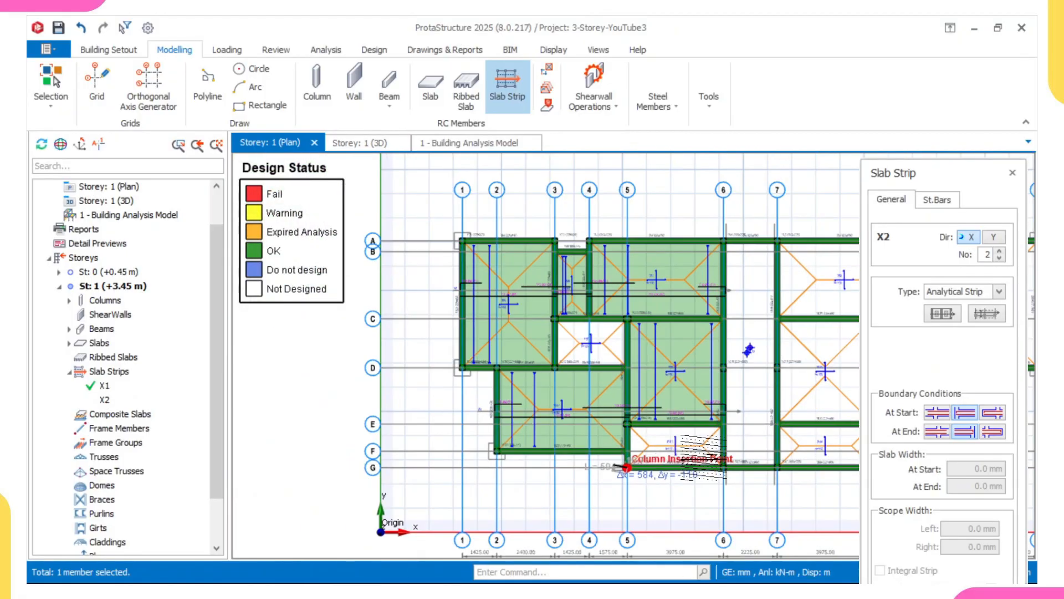
{"action": "middle_click_drag", "start_coordinate": [717, 459], "coordinate": [652, 461]}
{"action": "scroll", "coordinate": [703, 459], "scroll_direction": "up", "scroll_amount": 2}
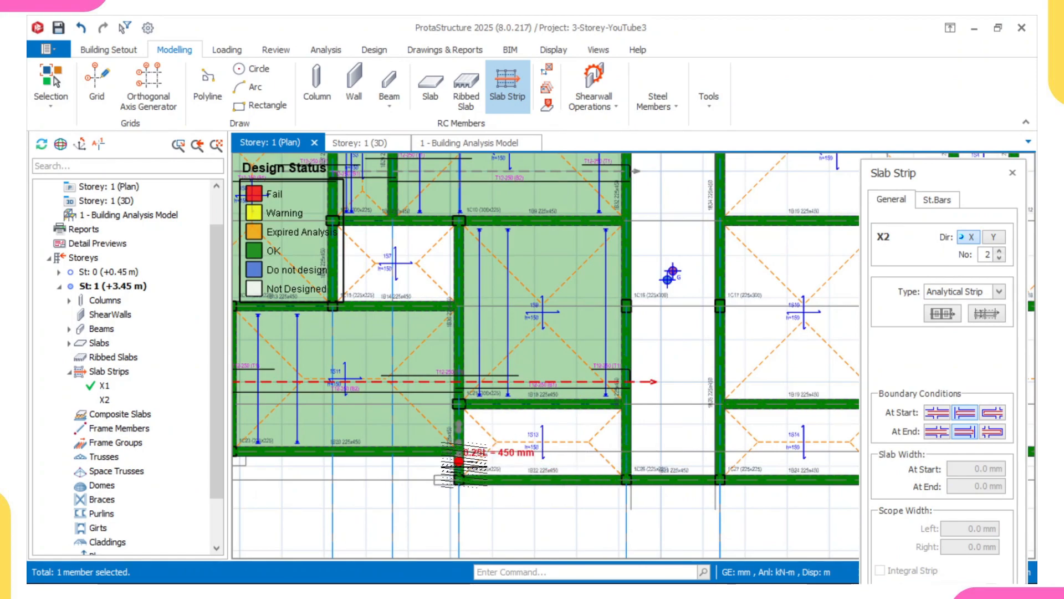
{"action": "scroll", "coordinate": [451, 468], "scroll_direction": "up", "scroll_amount": 3}
{"action": "scroll", "coordinate": [554, 460], "scroll_direction": "down", "scroll_amount": 3}
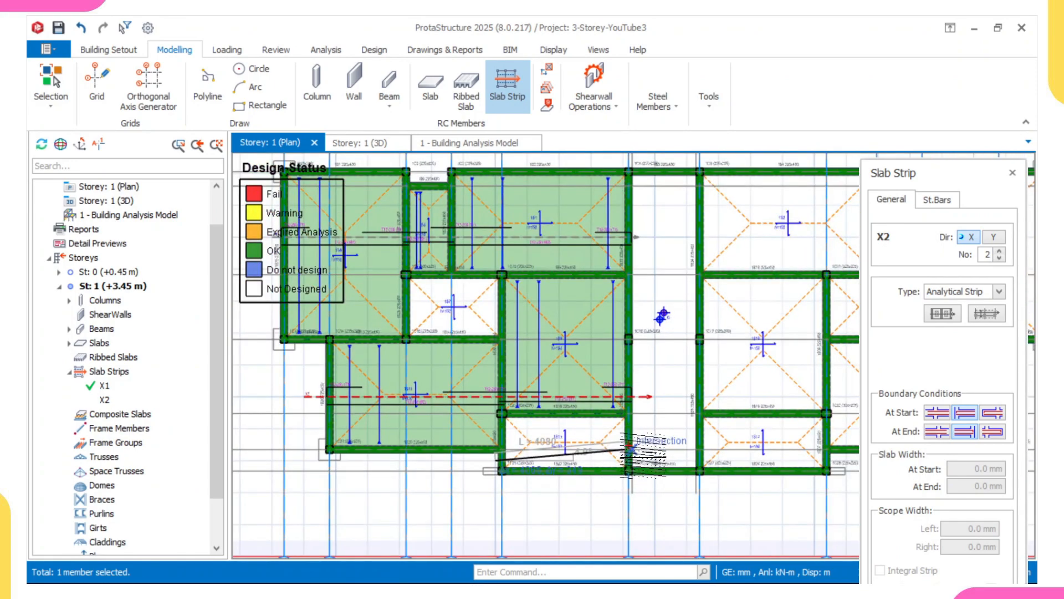
{"action": "scroll", "coordinate": [632, 449], "scroll_direction": "up", "scroll_amount": 2}
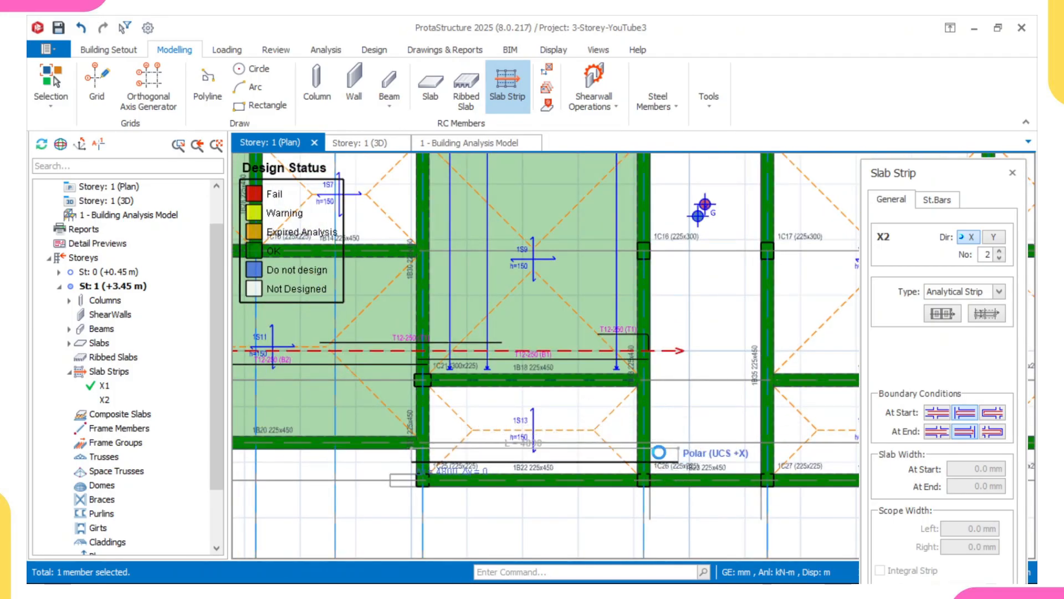
{"action": "left_click", "coordinate": [658, 446]}
Set both end boundary conditions to the first type and draw an X-direction strip through the middle bays between grid lines C and D to grid line 5.
{"action": "scroll", "coordinate": [656, 446], "scroll_direction": "down", "scroll_amount": 3}
{"action": "scroll", "coordinate": [499, 300], "scroll_direction": "up", "scroll_amount": 5}
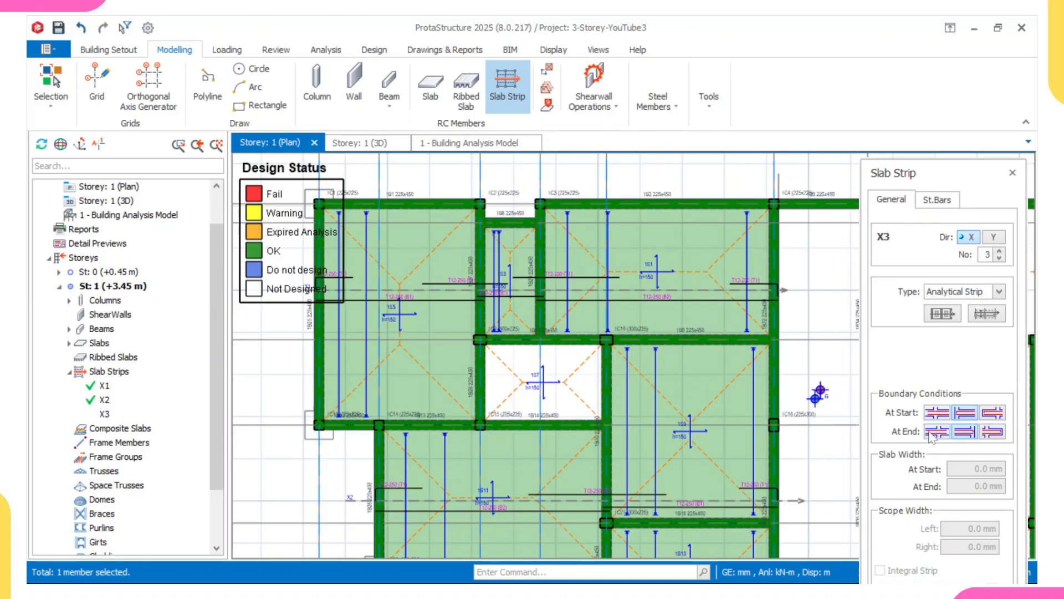
{"action": "left_click", "coordinate": [937, 413]}
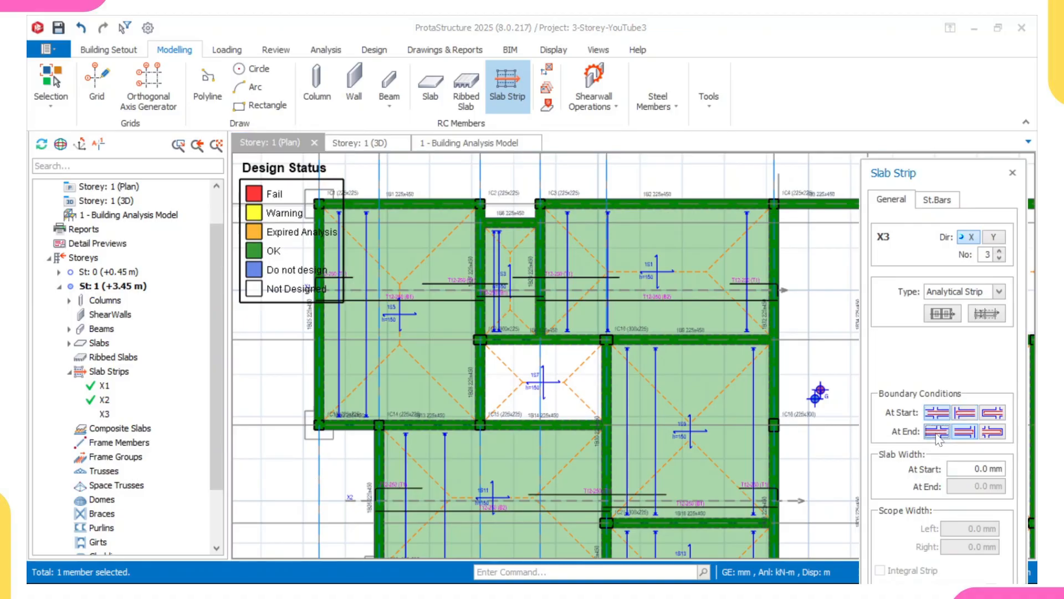
{"action": "left_click", "coordinate": [937, 431]}
{"action": "scroll", "coordinate": [448, 410], "scroll_direction": "up", "scroll_amount": 1}
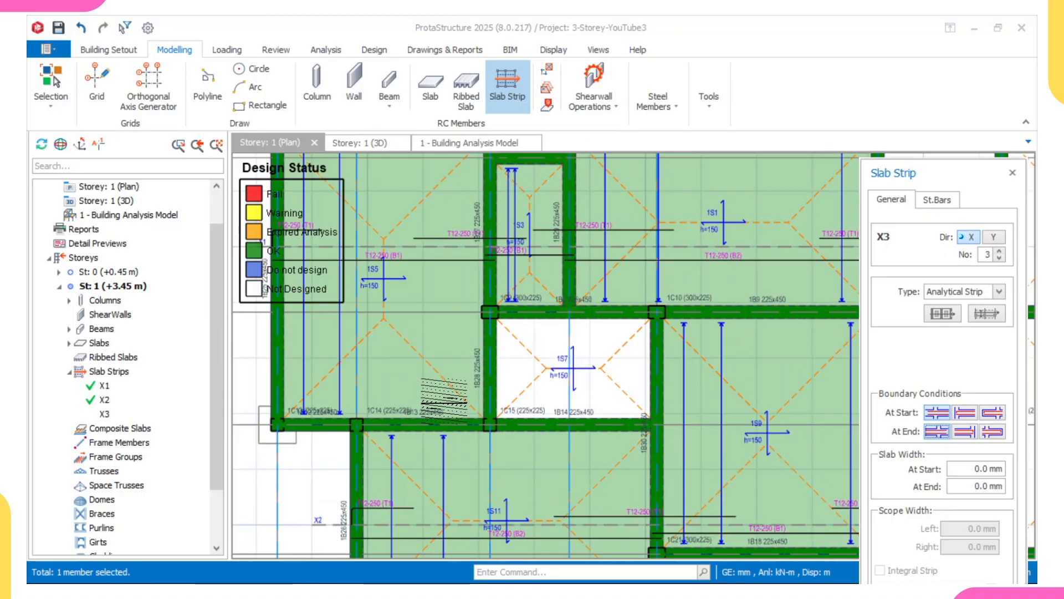
{"action": "left_click", "coordinate": [454, 370]}
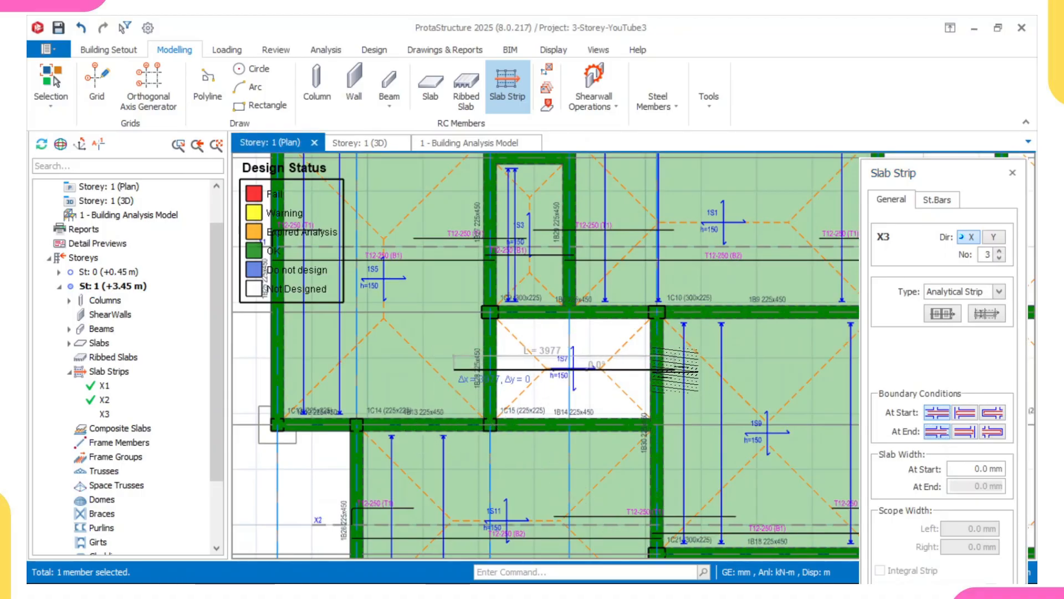
{"action": "left_click", "coordinate": [660, 388]}
{"action": "scroll", "coordinate": [659, 388], "scroll_direction": "down", "scroll_amount": 5}
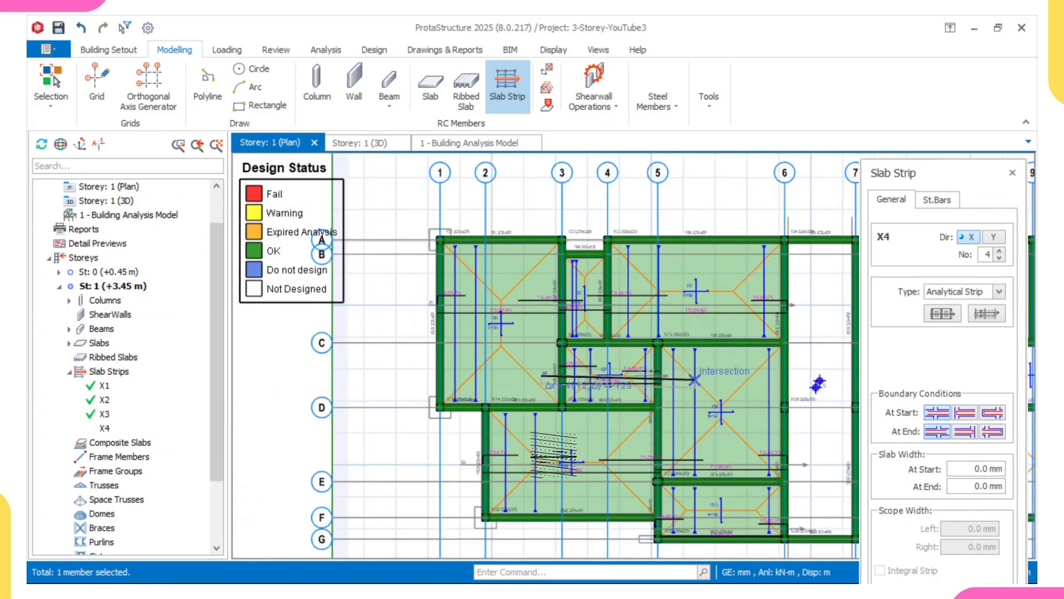
Switch the strip direction to Y with middle-type boundary conditions, and draw a strip between grid lines 2 and 3 spanning grid lines A to G.
{"action": "scroll", "coordinate": [570, 470], "scroll_direction": "up", "scroll_amount": 1}
{"action": "scroll", "coordinate": [570, 470], "scroll_direction": "down", "scroll_amount": 2}
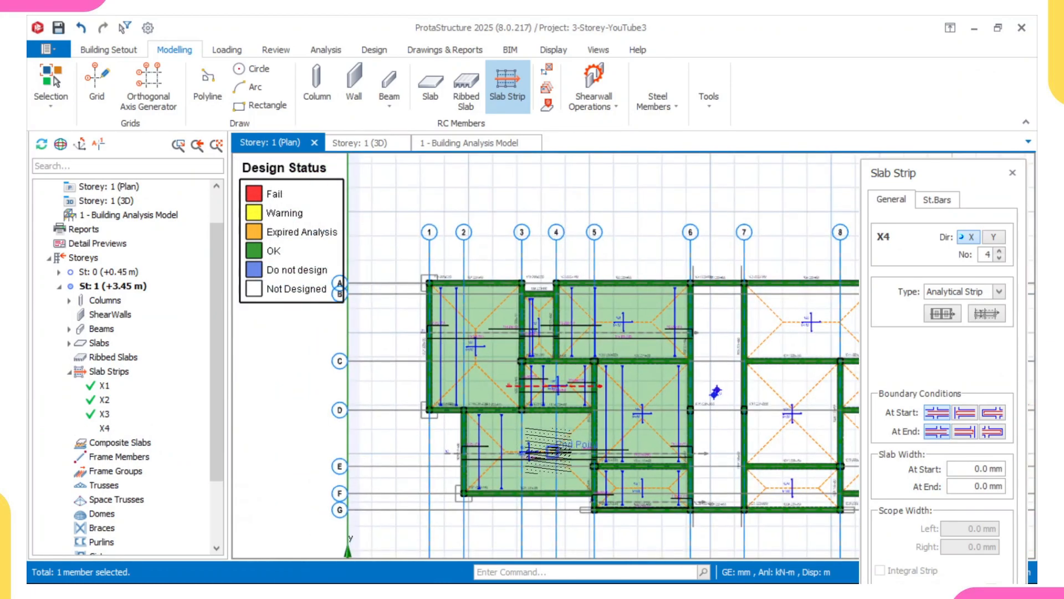
{"action": "middle_click_drag", "start_coordinate": [612, 419], "coordinate": [592, 400]}
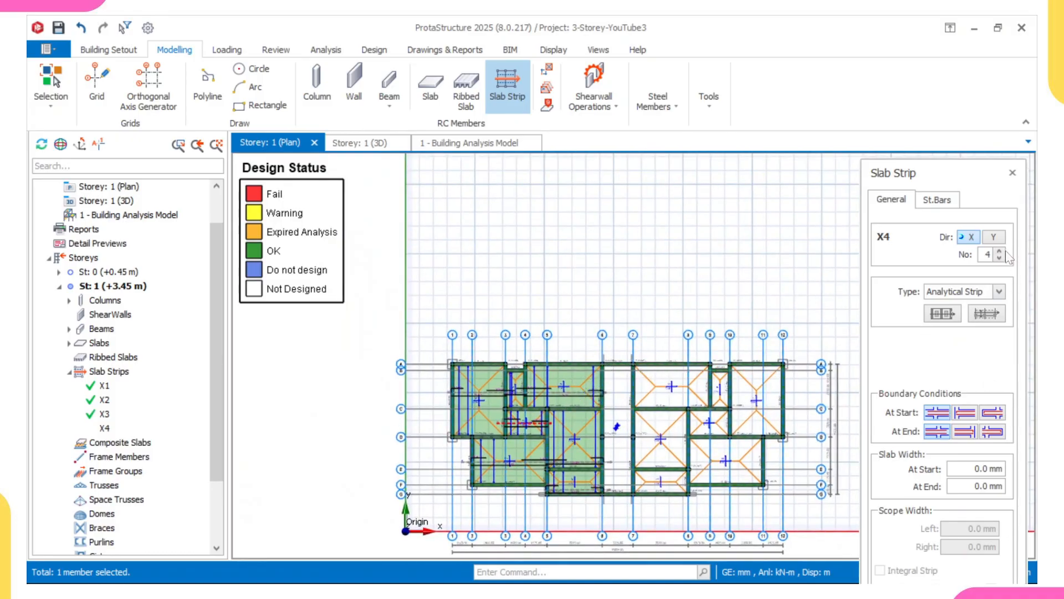
{"action": "left_click", "coordinate": [993, 237]}
{"action": "scroll", "coordinate": [621, 388], "scroll_direction": "up", "scroll_amount": 2}
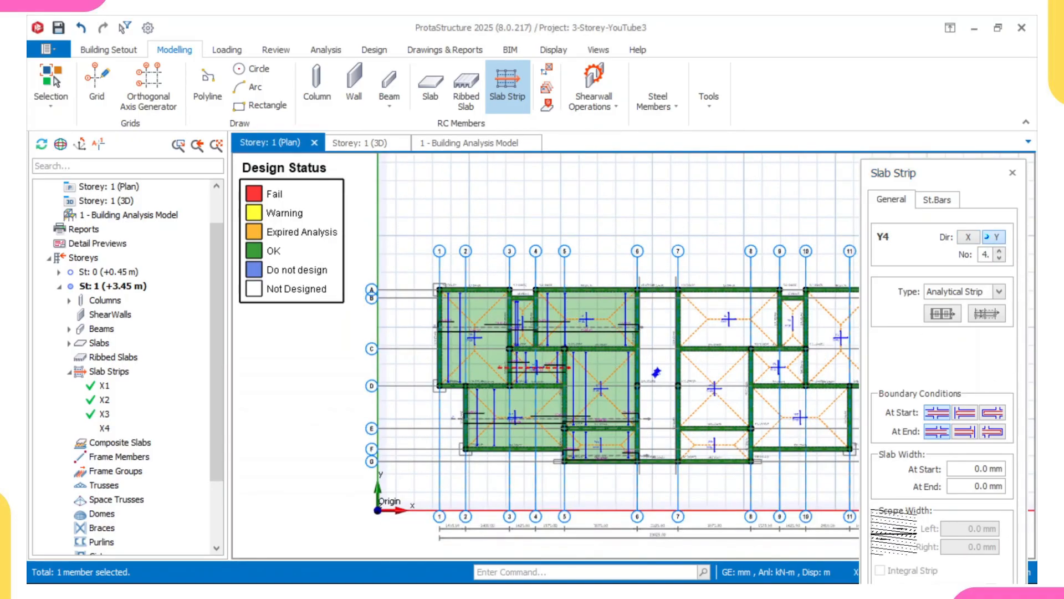
{"action": "left_click", "coordinate": [970, 419]}
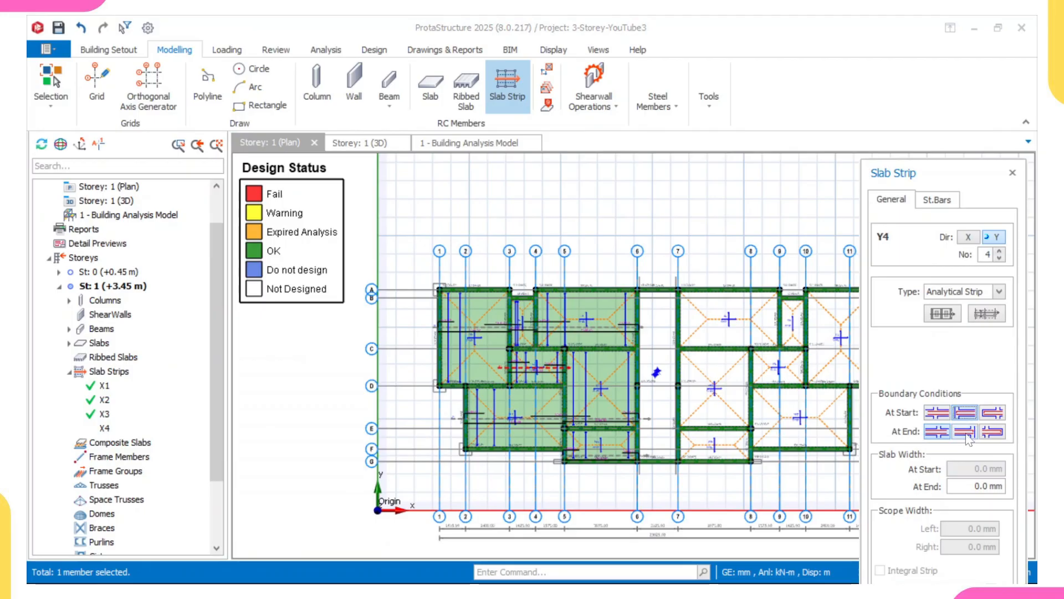
{"action": "left_click", "coordinate": [966, 433]}
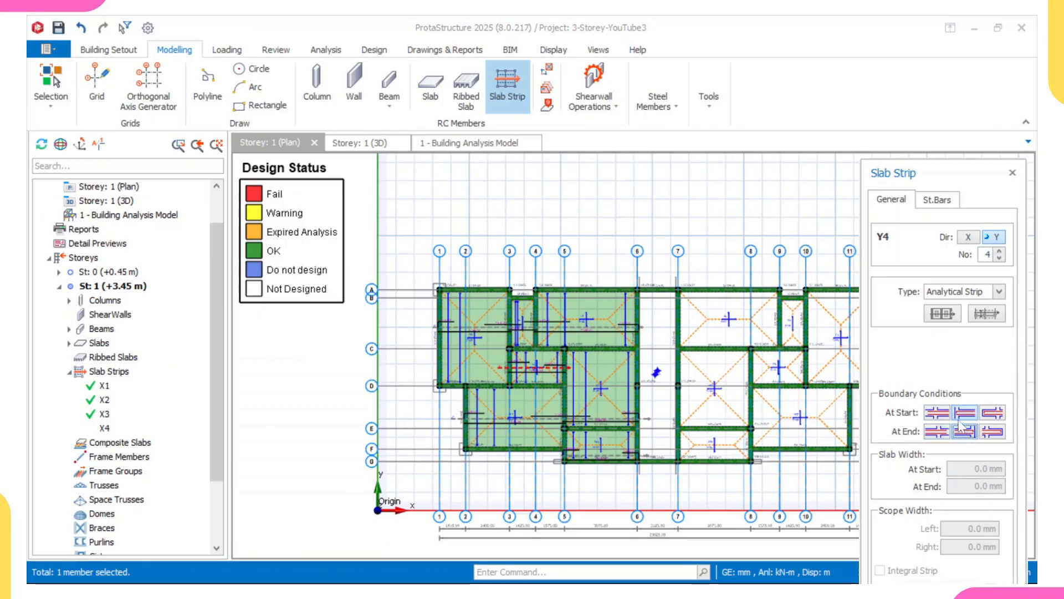
{"action": "scroll", "coordinate": [493, 286], "scroll_direction": "up", "scroll_amount": 2}
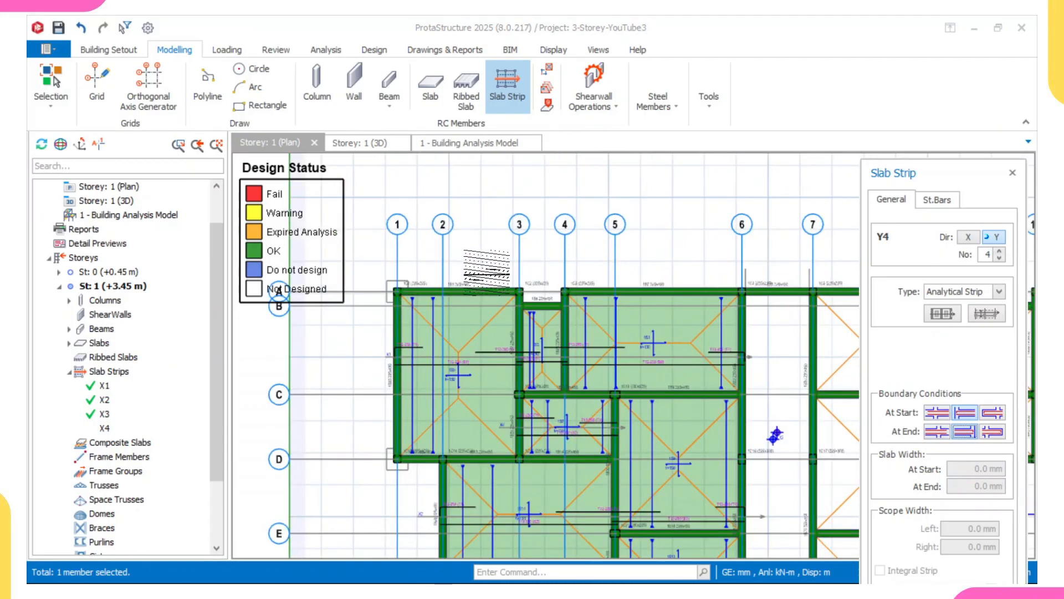
{"action": "scroll", "coordinate": [487, 275], "scroll_direction": "down", "scroll_amount": 3}
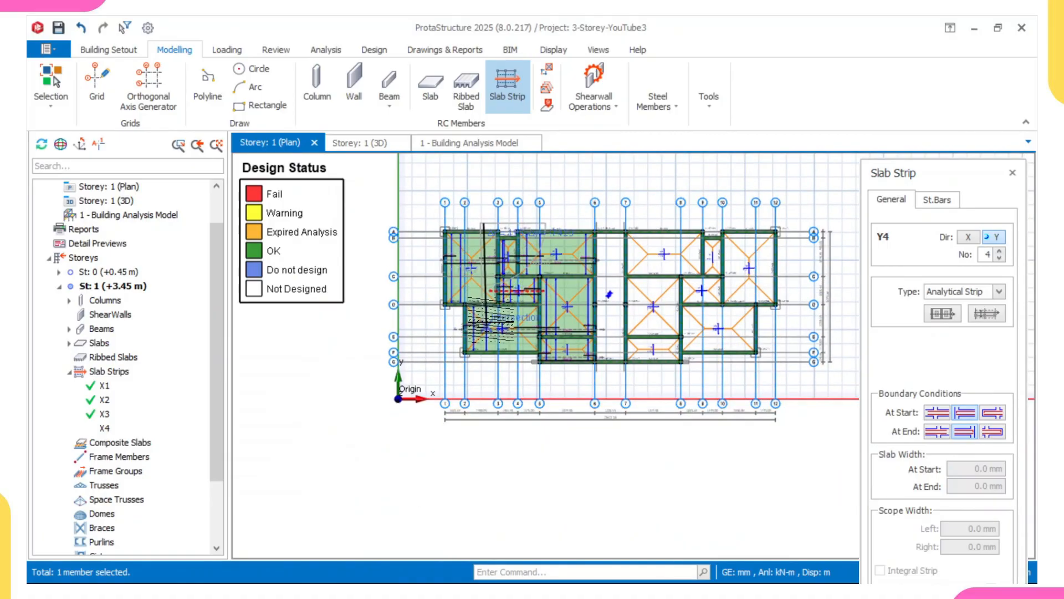
{"action": "scroll", "coordinate": [499, 327], "scroll_direction": "up", "scroll_amount": 2}
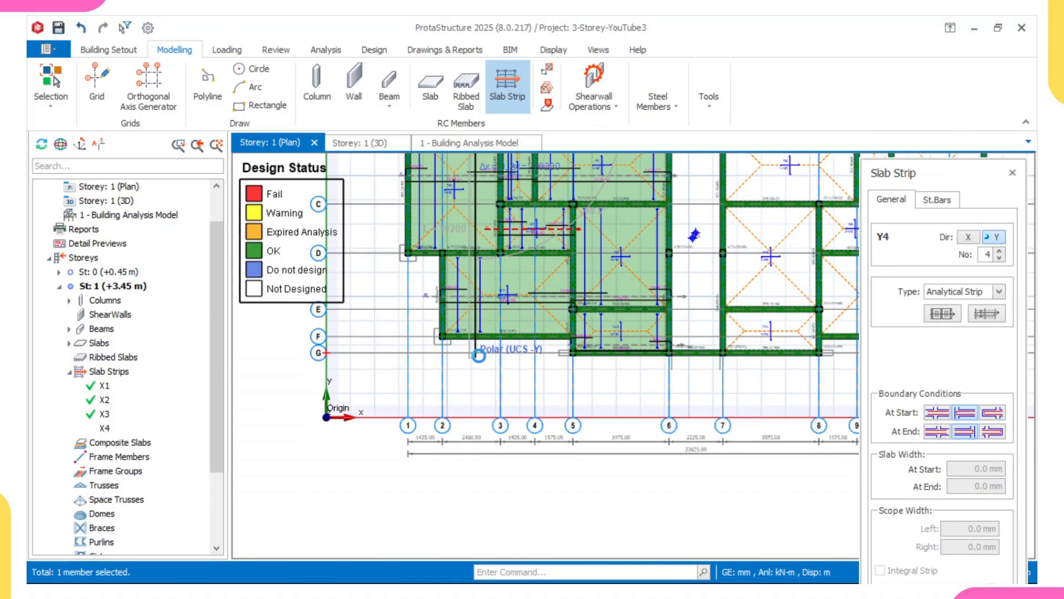
{"action": "left_click", "coordinate": [483, 359]}
{"action": "scroll", "coordinate": [483, 359], "scroll_direction": "down", "scroll_amount": 3}
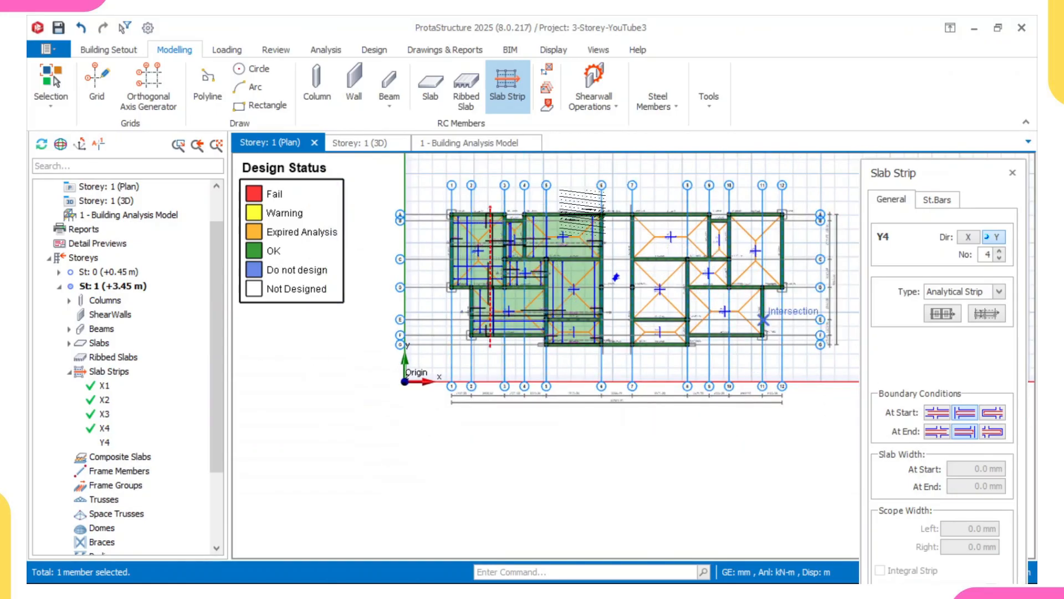
Change the end boundary condition and draw a Y-direction strip between grid lines 3 and 4 from grid line A down to D.
{"action": "scroll", "coordinate": [526, 233], "scroll_direction": "up", "scroll_amount": 1}
{"action": "scroll", "coordinate": [520, 205], "scroll_direction": "up", "scroll_amount": 2}
{"action": "scroll", "coordinate": [494, 246], "scroll_direction": "down", "scroll_amount": 1}
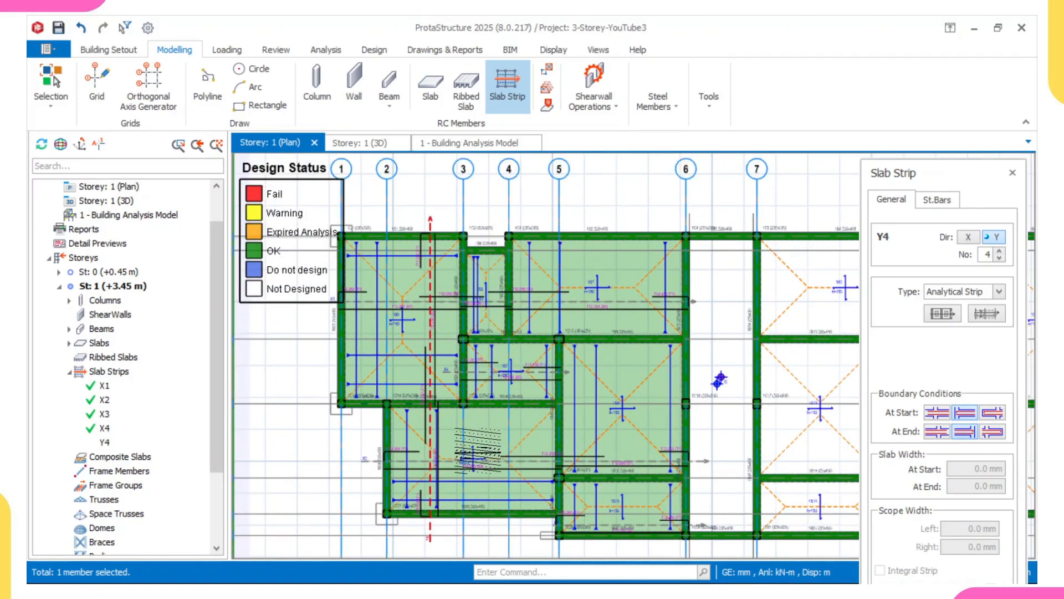
{"action": "left_click", "coordinate": [946, 434]}
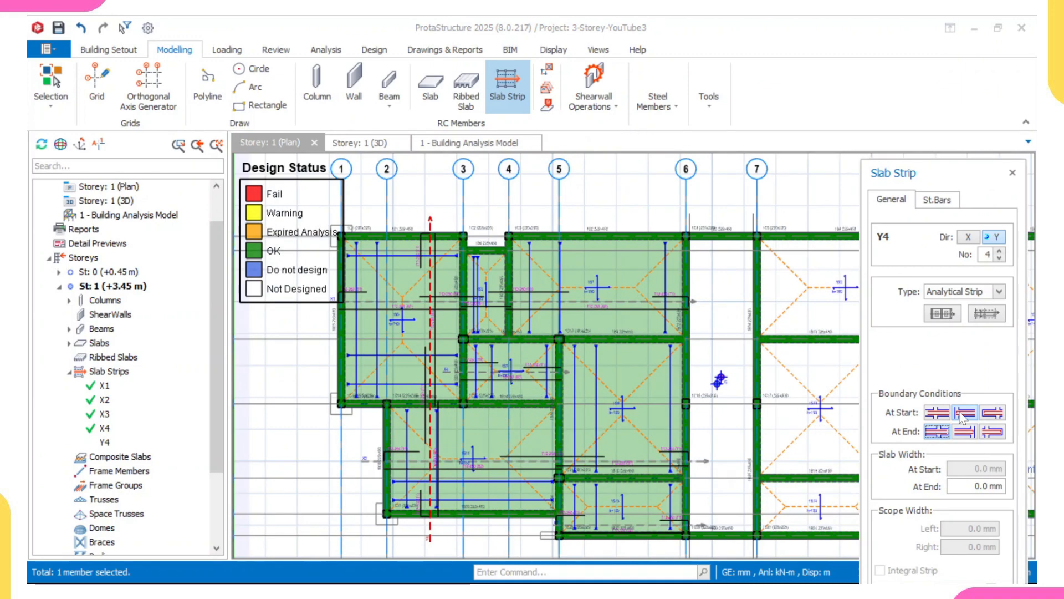
{"action": "scroll", "coordinate": [498, 223], "scroll_direction": "up", "scroll_amount": 3}
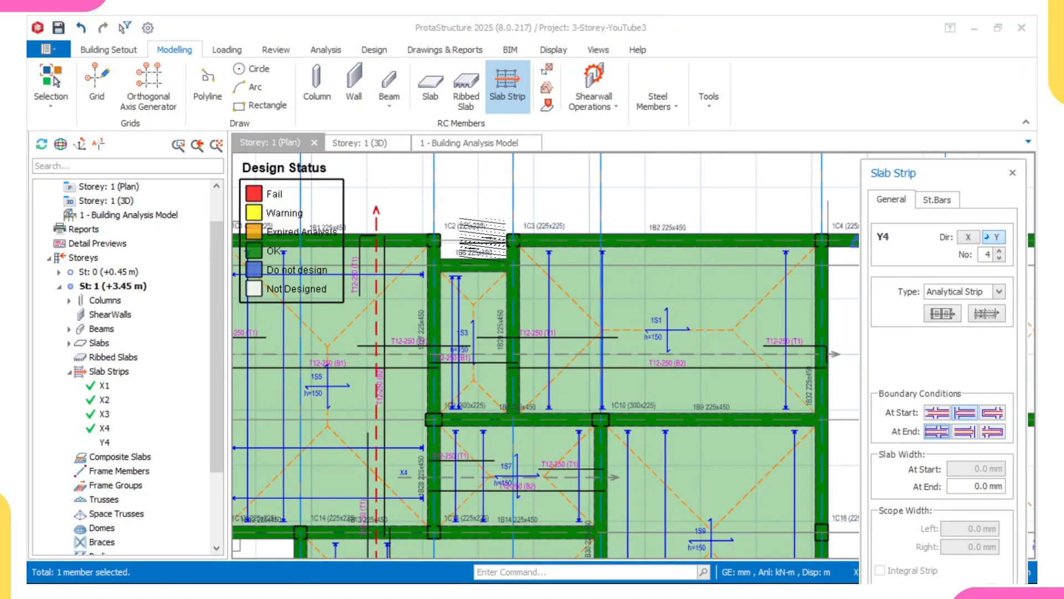
{"action": "left_click", "coordinate": [483, 245]}
{"action": "scroll", "coordinate": [466, 334], "scroll_direction": "down", "scroll_amount": 3}
{"action": "scroll", "coordinate": [481, 384], "scroll_direction": "down", "scroll_amount": 1}
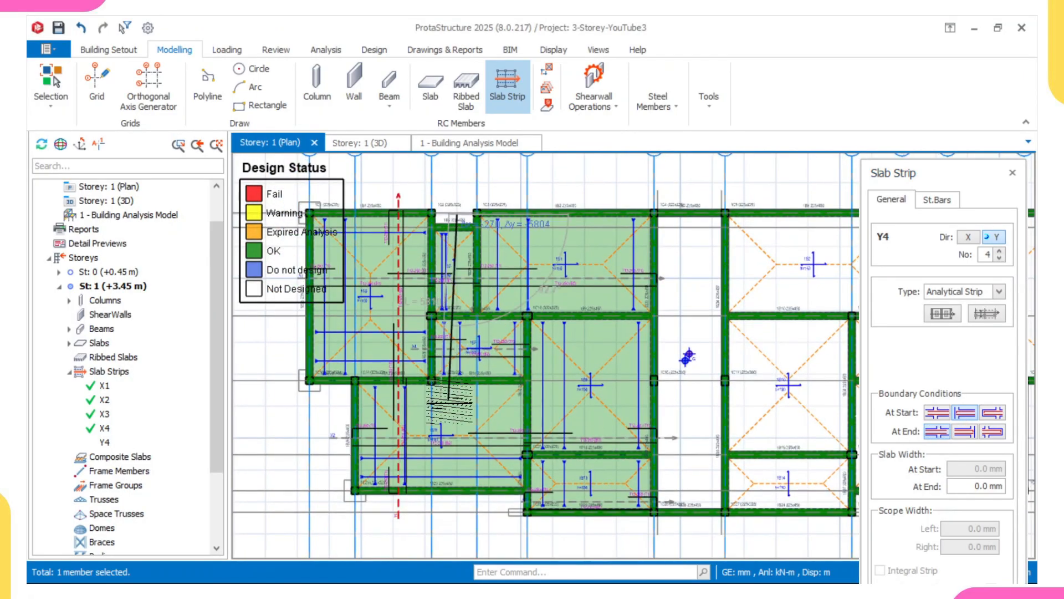
{"action": "scroll", "coordinate": [469, 391], "scroll_direction": "up", "scroll_amount": 3}
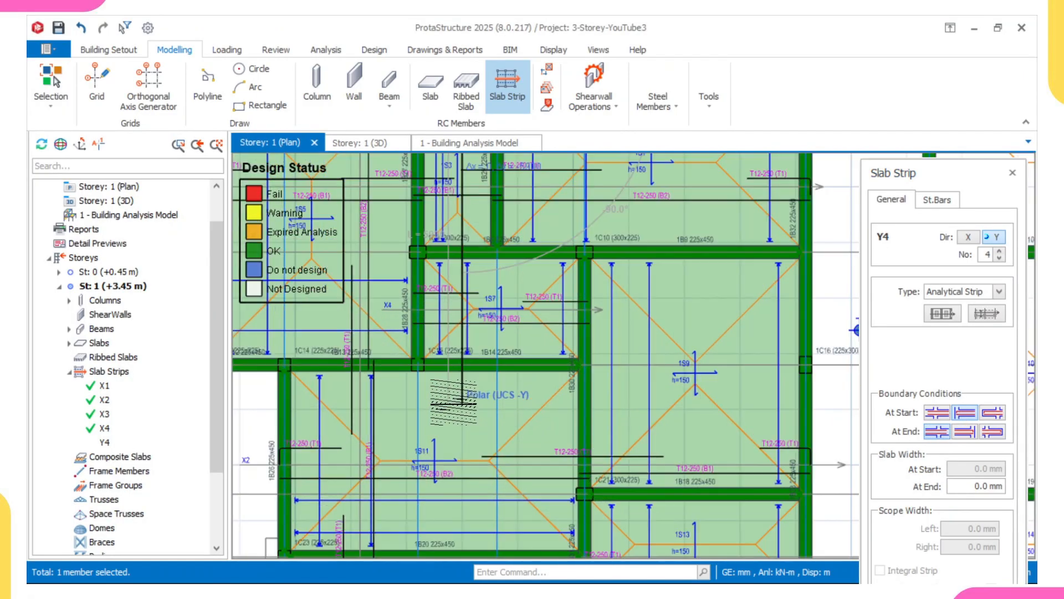
{"action": "left_click", "coordinate": [497, 360]}
Adjust the start boundary condition and draw a Y-direction strip between grid lines 5 and 6 from grid line A to G.
{"action": "scroll", "coordinate": [498, 359], "scroll_direction": "down", "scroll_amount": 4}
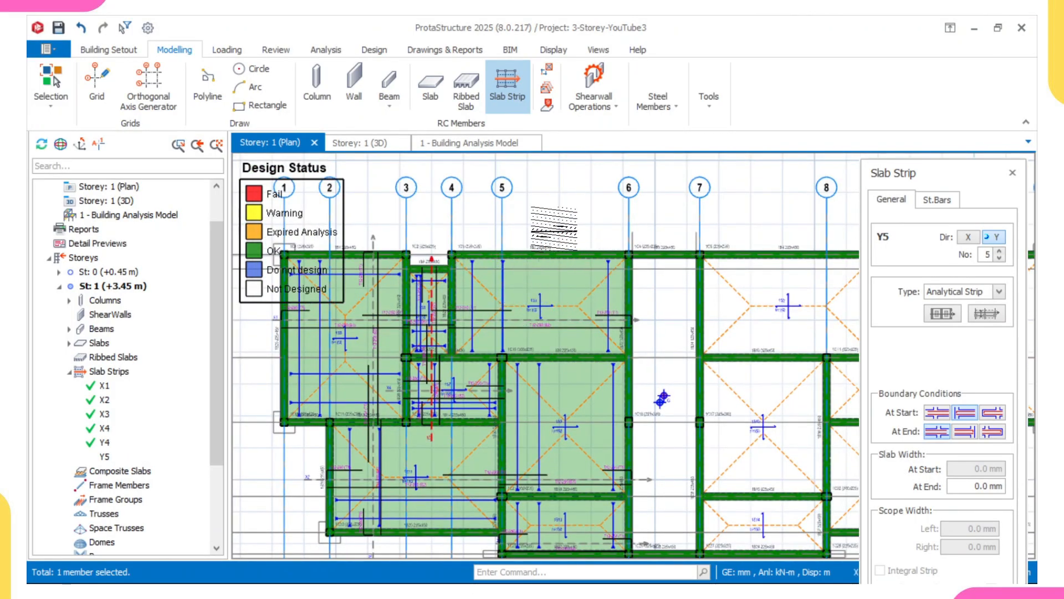
{"action": "scroll", "coordinate": [573, 372], "scroll_direction": "down", "scroll_amount": 1}
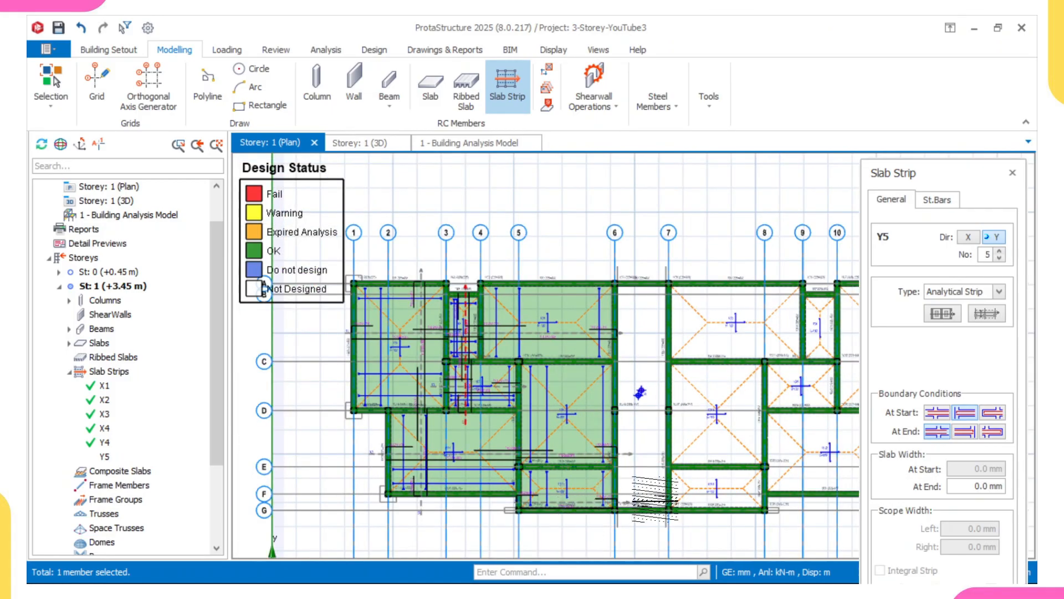
{"action": "left_click", "coordinate": [972, 414]}
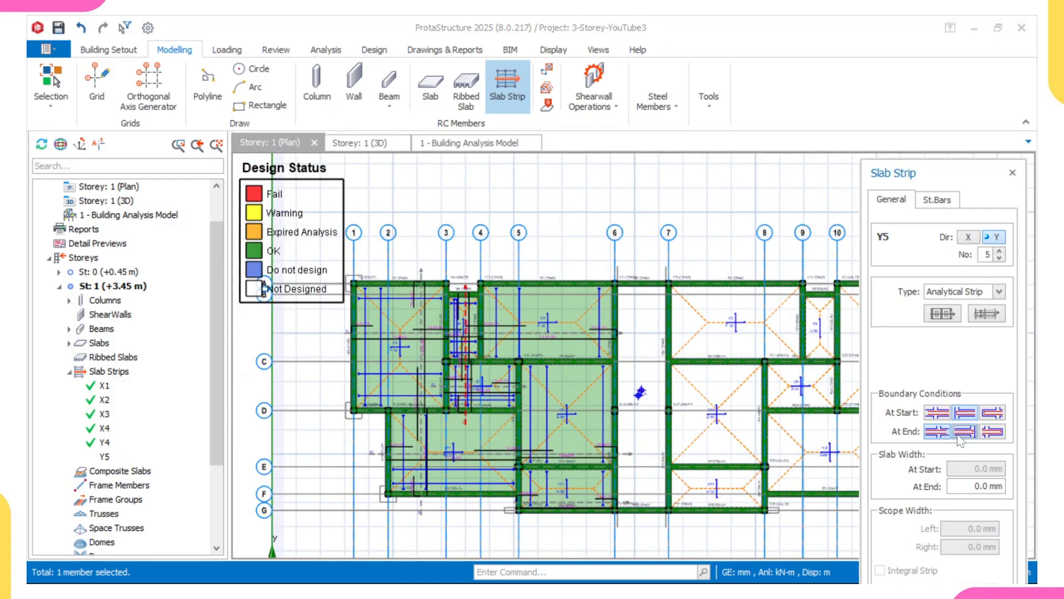
{"action": "scroll", "coordinate": [604, 388], "scroll_direction": "up", "scroll_amount": 1}
{"action": "scroll", "coordinate": [550, 355], "scroll_direction": "down", "scroll_amount": 3}
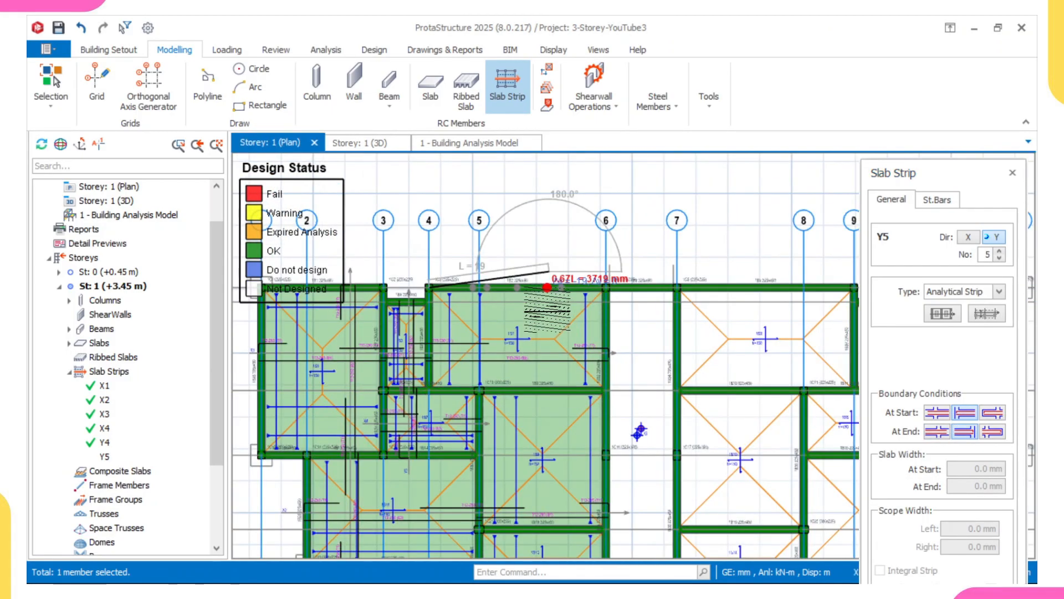
{"action": "scroll", "coordinate": [551, 355], "scroll_direction": "up", "scroll_amount": 2}
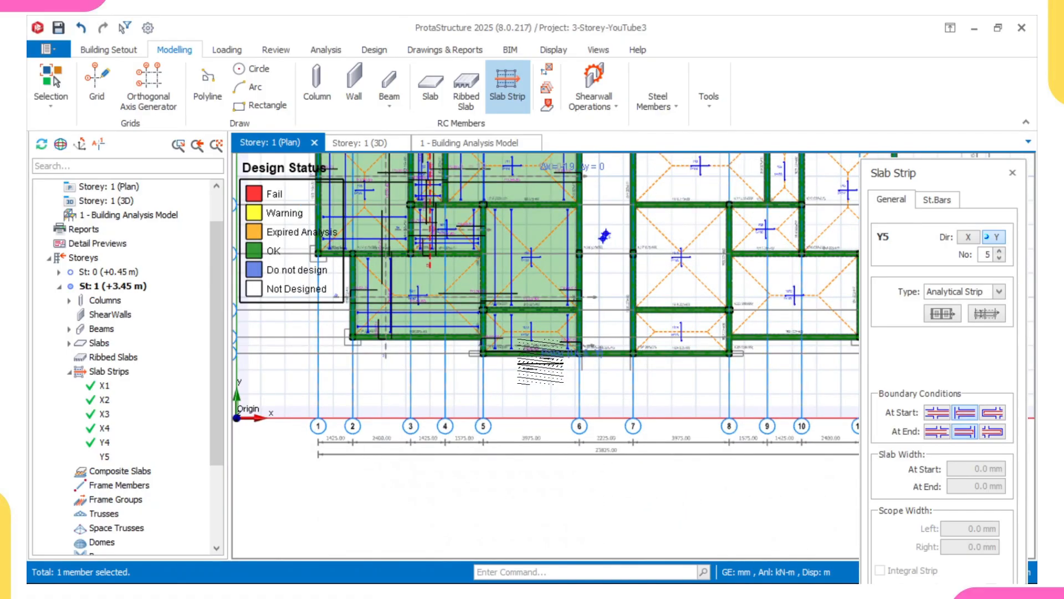
{"action": "scroll", "coordinate": [560, 353], "scroll_direction": "down", "scroll_amount": 2}
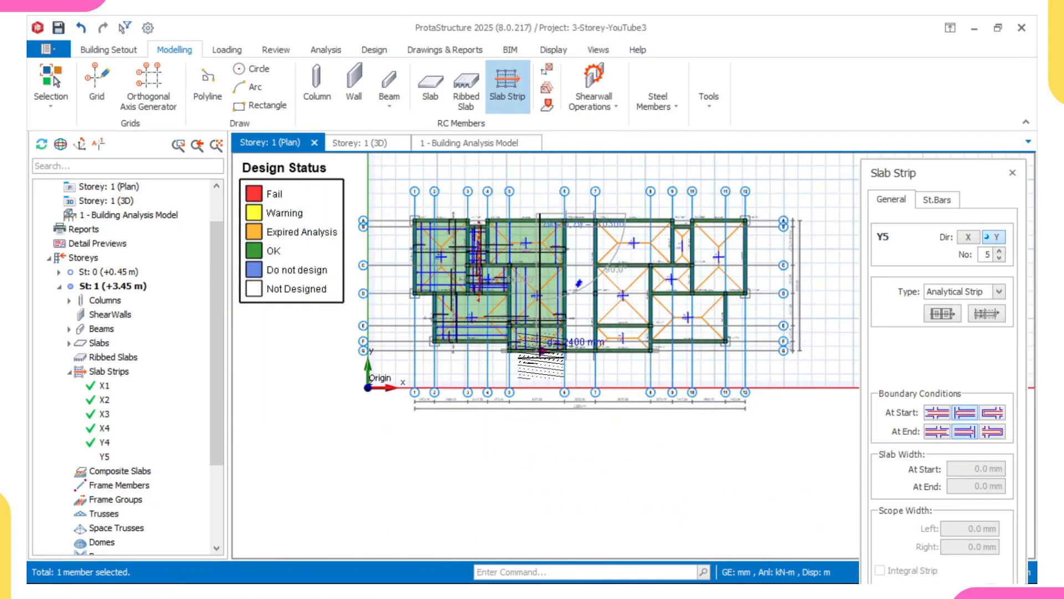
{"action": "scroll", "coordinate": [536, 350], "scroll_direction": "up", "scroll_amount": 3}
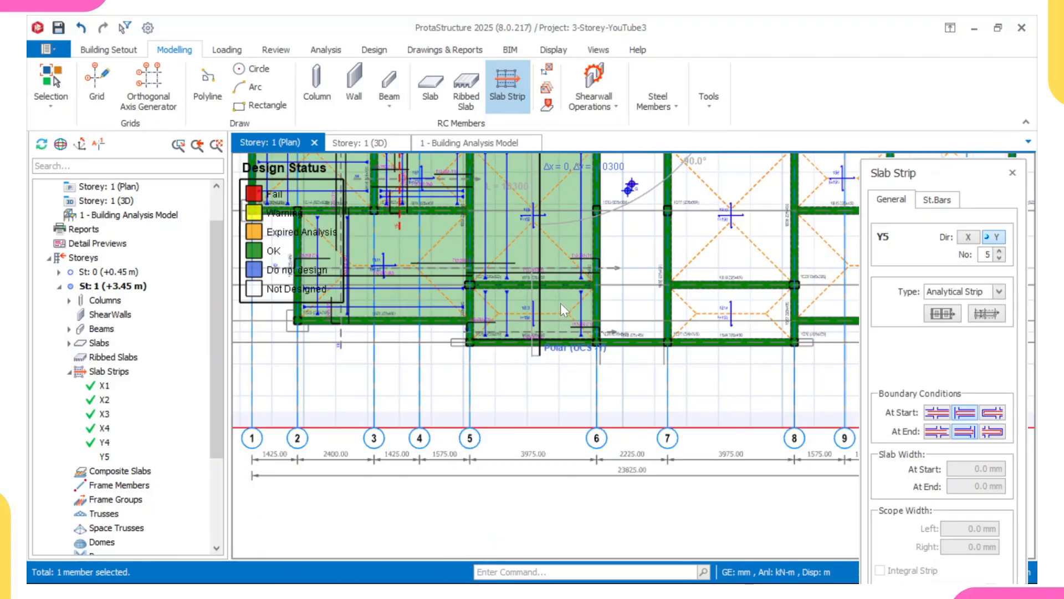
{"action": "left_click", "coordinate": [539, 351]}
{"action": "scroll", "coordinate": [523, 397], "scroll_direction": "down", "scroll_amount": 2}
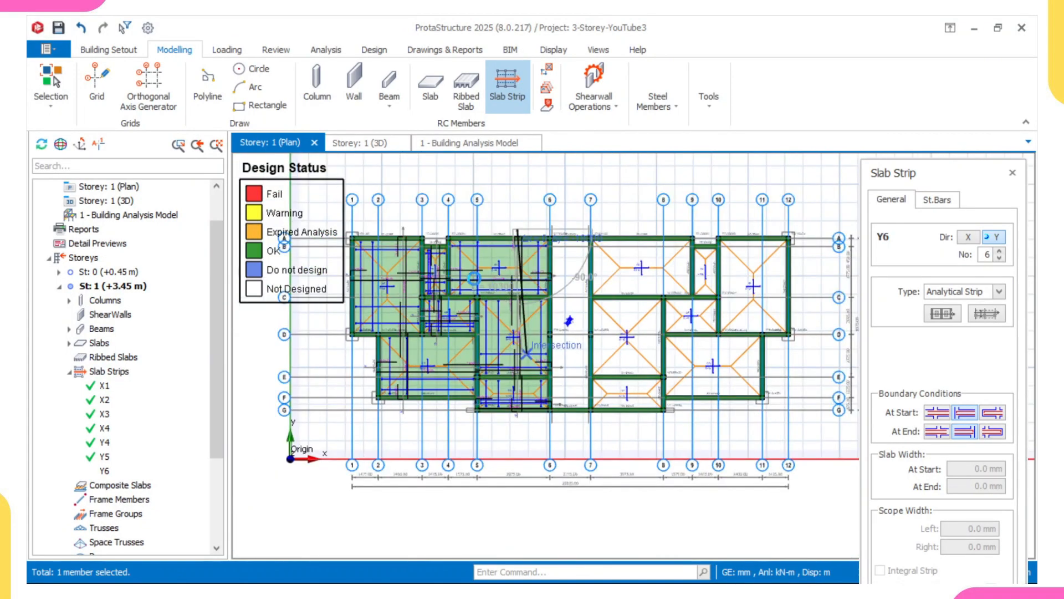
{"action": "scroll", "coordinate": [474, 279], "scroll_direction": "up", "scroll_amount": 5}
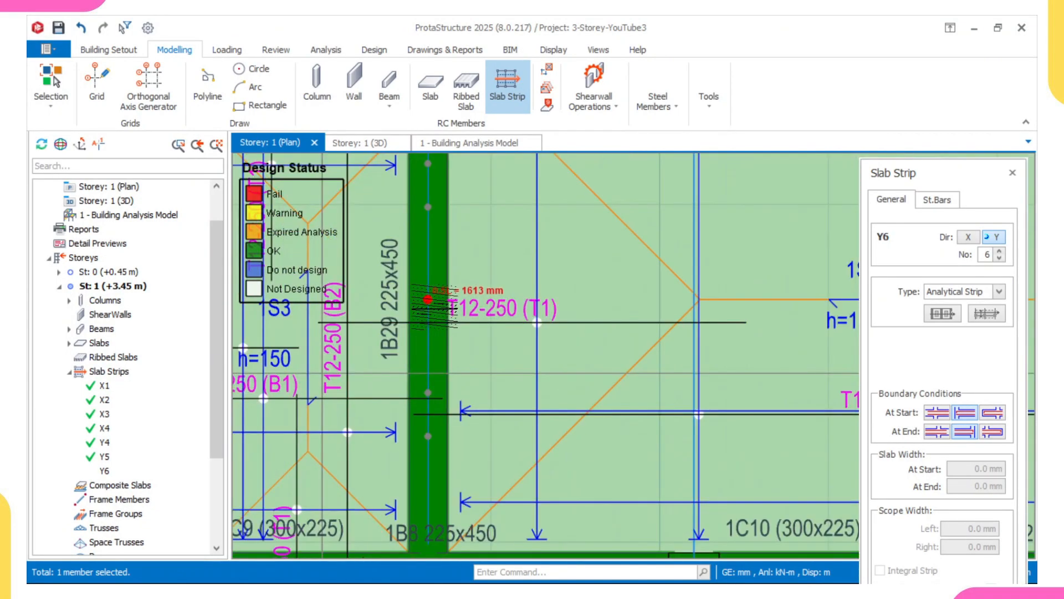
Inspect the storey 1 slab around beam 1B9 and column 1C10 at several zoom levels, then exit the Slab Strip command.
{"action": "scroll", "coordinate": [438, 307], "scroll_direction": "up", "scroll_amount": 1}
{"action": "scroll", "coordinate": [535, 307], "scroll_direction": "down", "scroll_amount": 5}
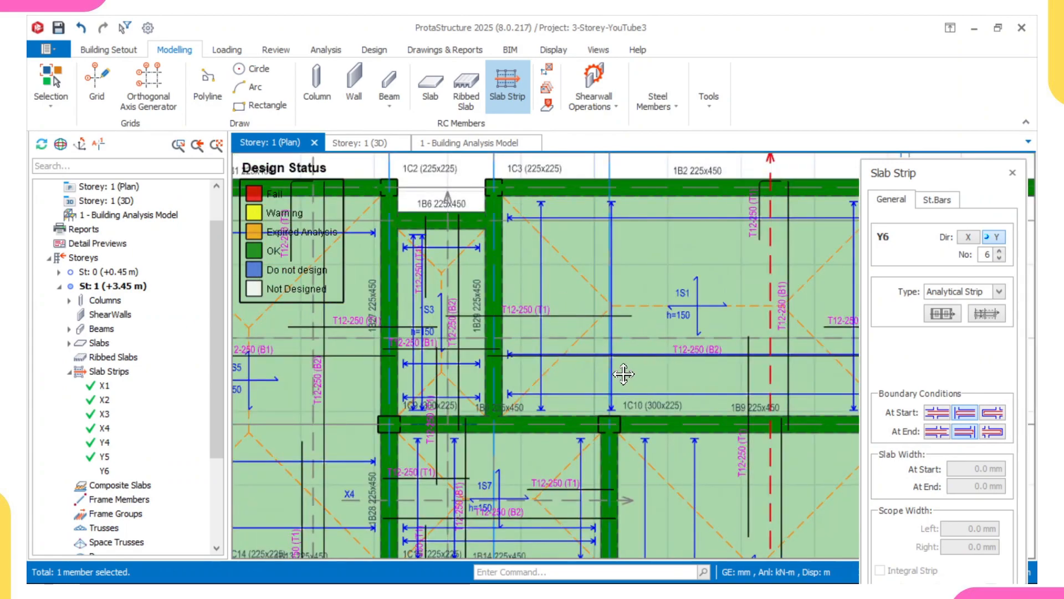
{"action": "scroll", "coordinate": [624, 374], "scroll_direction": "up", "scroll_amount": 3}
{"action": "scroll", "coordinate": [658, 348], "scroll_direction": "down", "scroll_amount": 4}
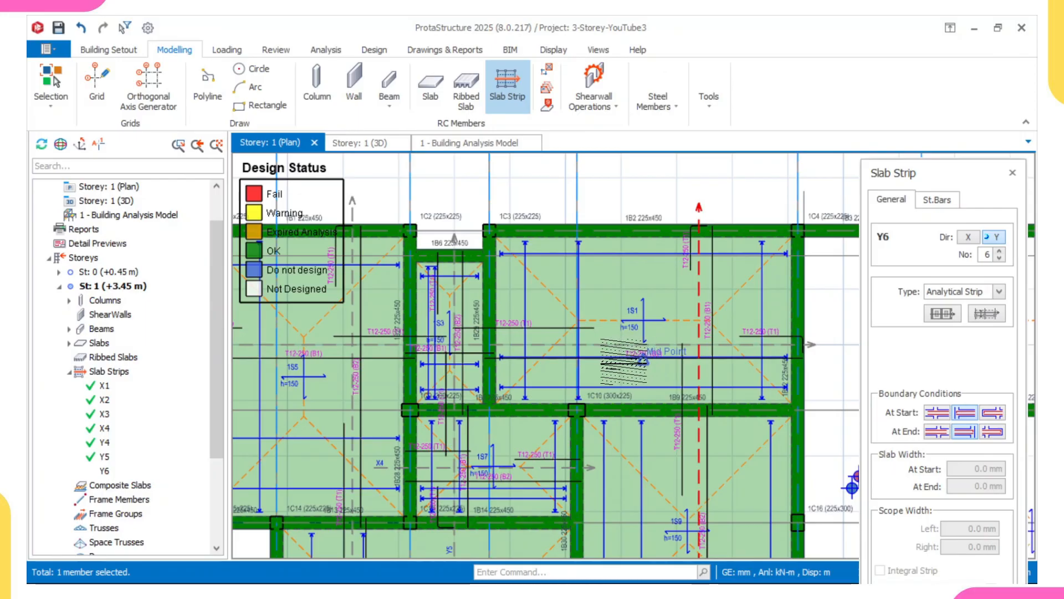
{"action": "middle_click_drag", "start_coordinate": [641, 359], "coordinate": [556, 351]}
{"action": "scroll", "coordinate": [604, 353], "scroll_direction": "up", "scroll_amount": 3}
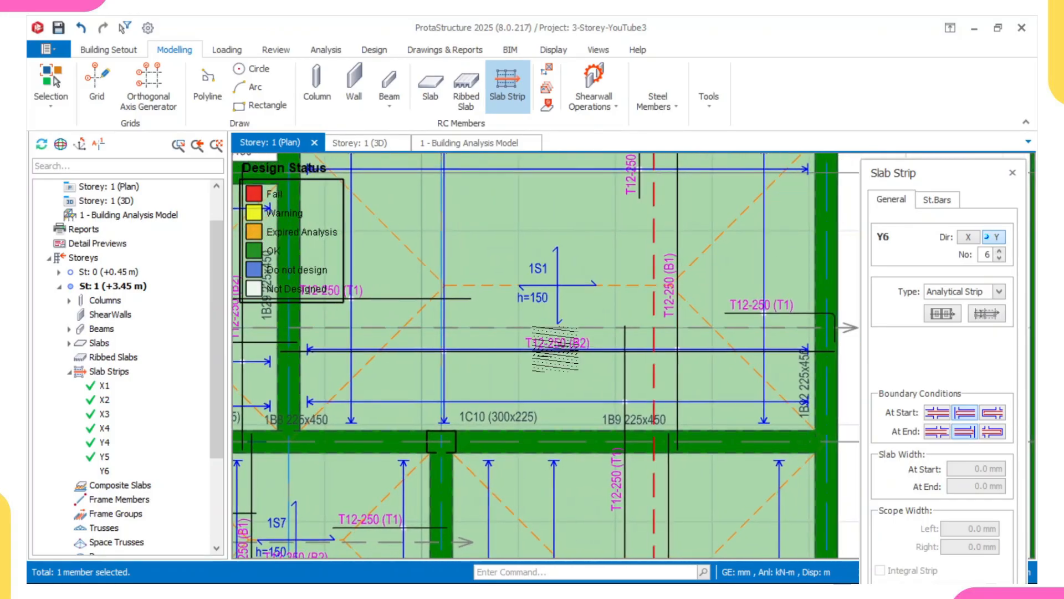
{"action": "scroll", "coordinate": [558, 375], "scroll_direction": "up", "scroll_amount": 1}
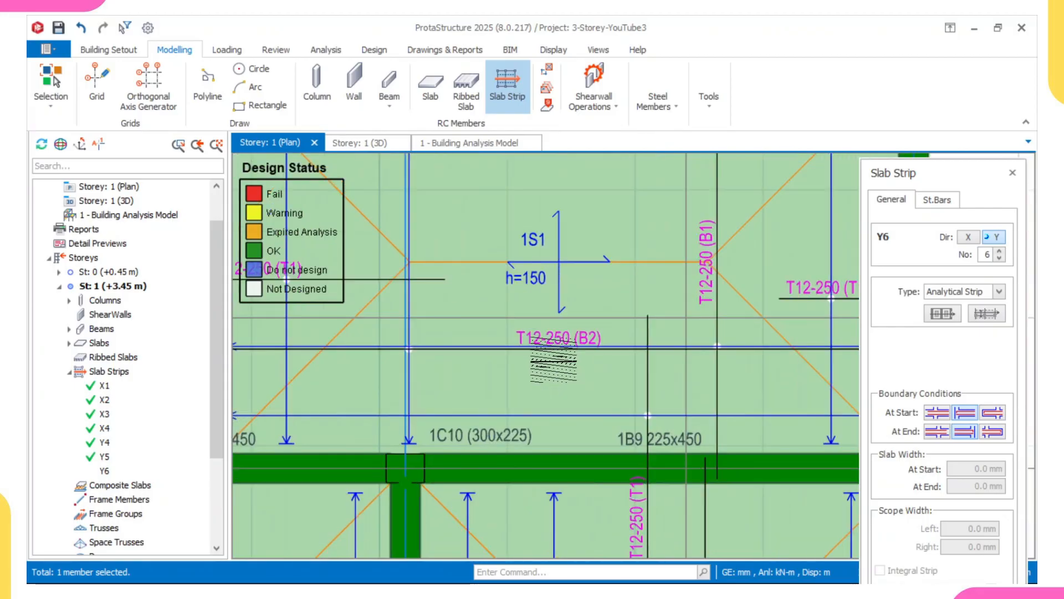
{"action": "scroll", "coordinate": [551, 336], "scroll_direction": "up", "scroll_amount": 2}
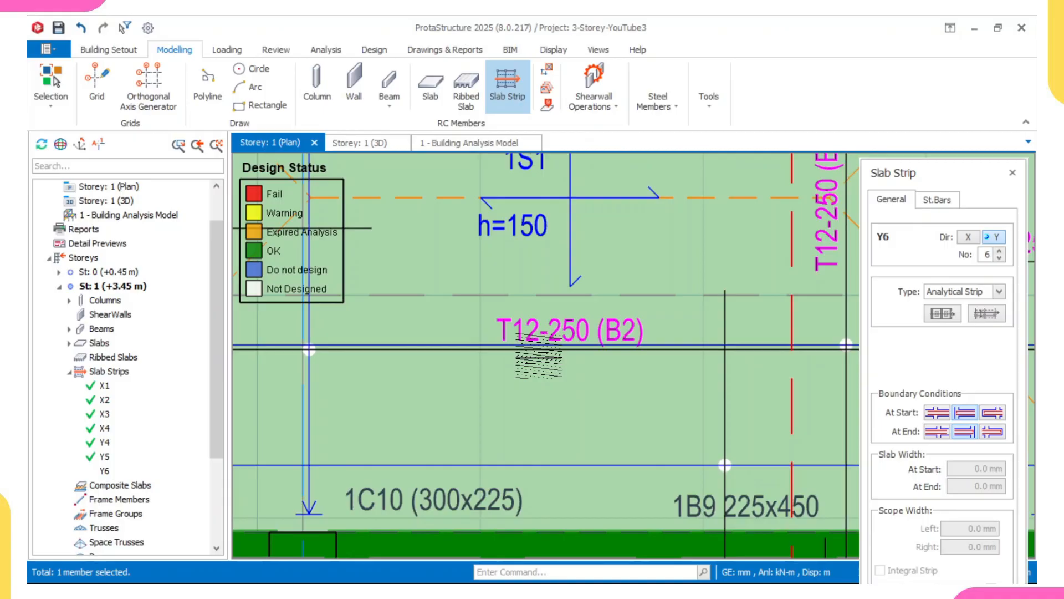
{"action": "scroll", "coordinate": [539, 355], "scroll_direction": "down", "scroll_amount": 1}
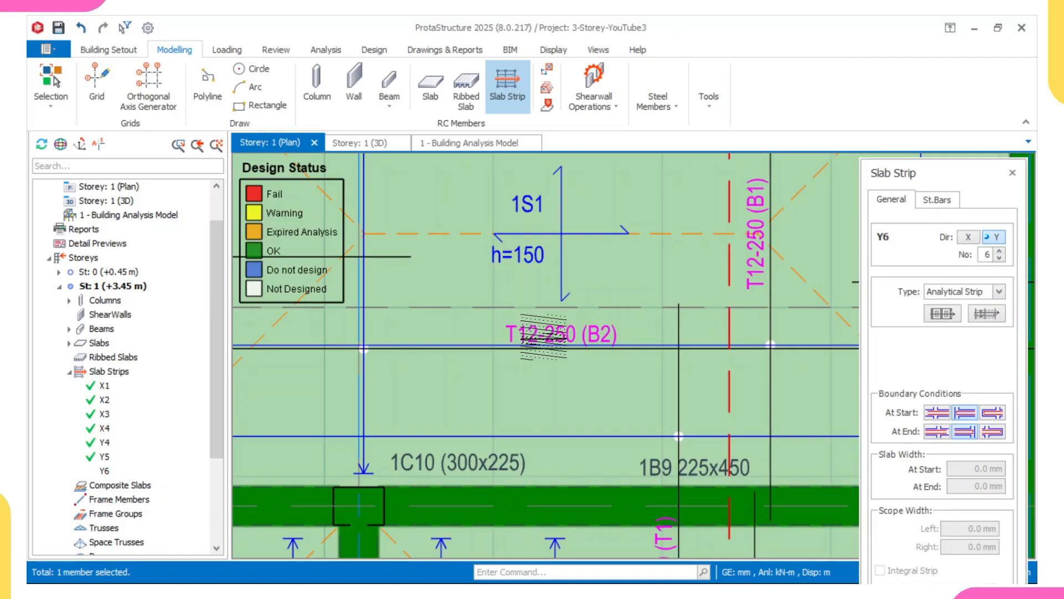
{"action": "scroll", "coordinate": [544, 337], "scroll_direction": "down", "scroll_amount": 1}
{"action": "scroll", "coordinate": [544, 341], "scroll_direction": "up", "scroll_amount": 2}
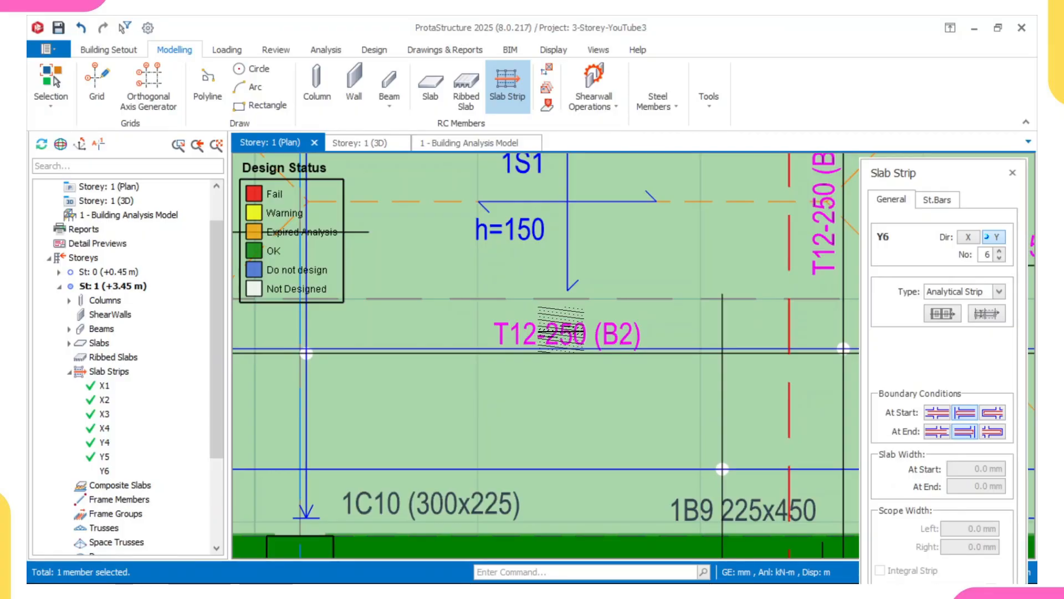
{"action": "scroll", "coordinate": [560, 328], "scroll_direction": "down", "scroll_amount": 2}
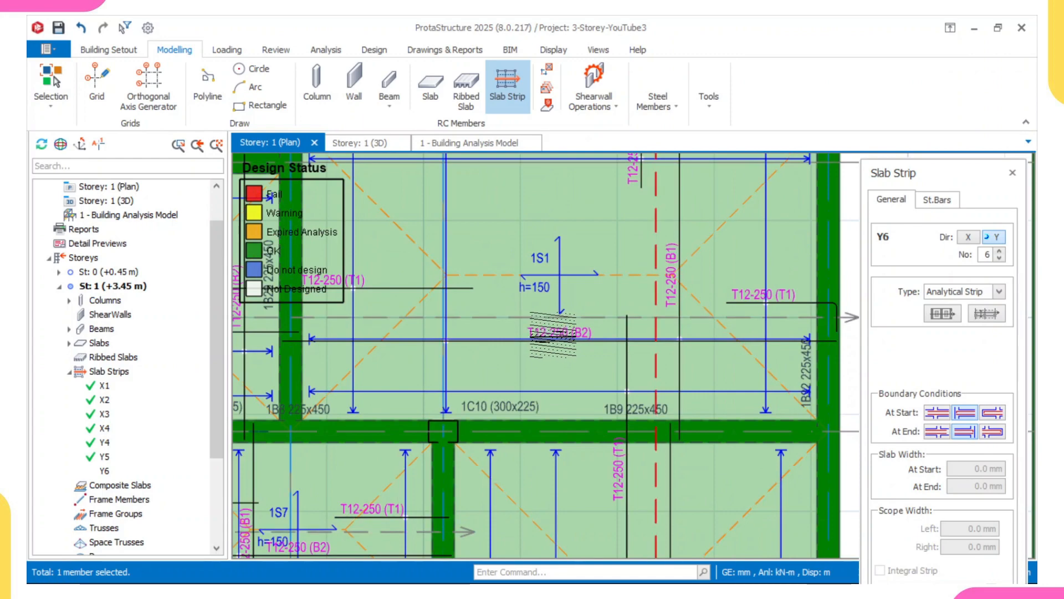
{"action": "scroll", "coordinate": [552, 336], "scroll_direction": "down", "scroll_amount": 1}
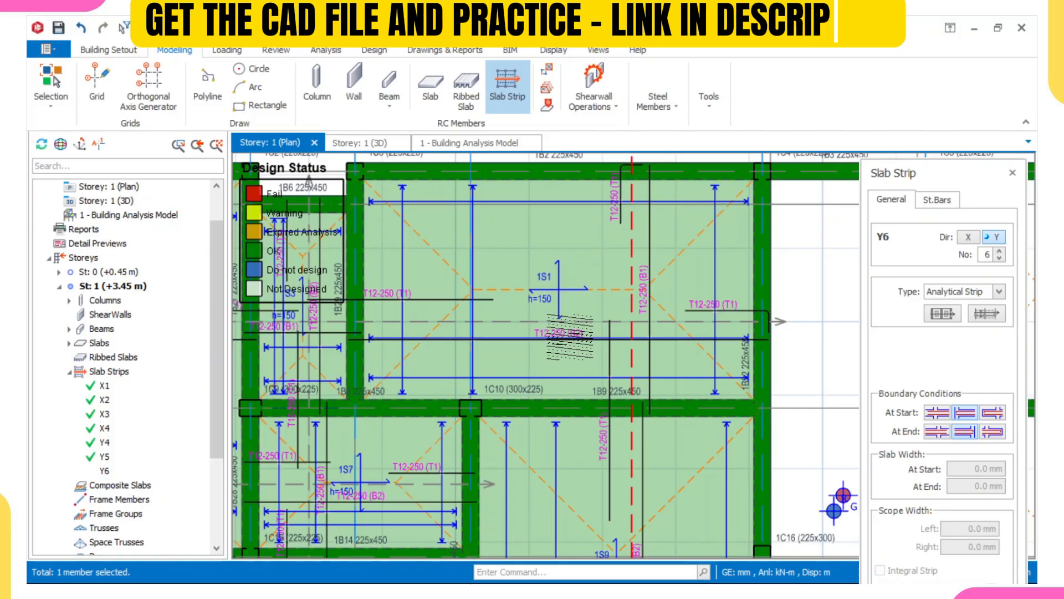
{"action": "scroll", "coordinate": [570, 336], "scroll_direction": "down", "scroll_amount": 3}
{"action": "scroll", "coordinate": [539, 350], "scroll_direction": "up", "scroll_amount": 1}
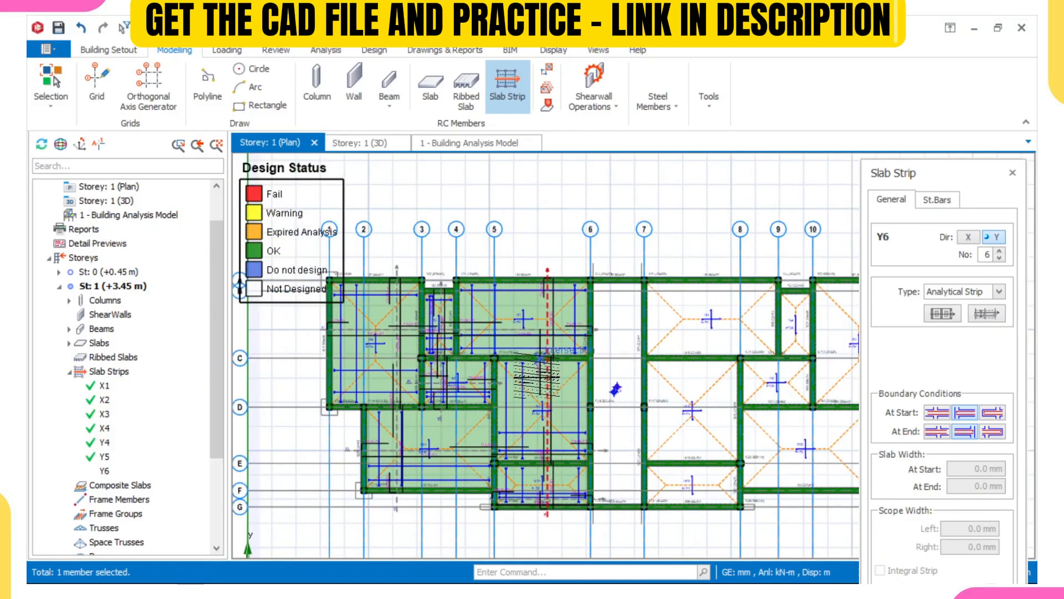
{"action": "middle_click_drag", "start_coordinate": [539, 350], "coordinate": [548, 345]}
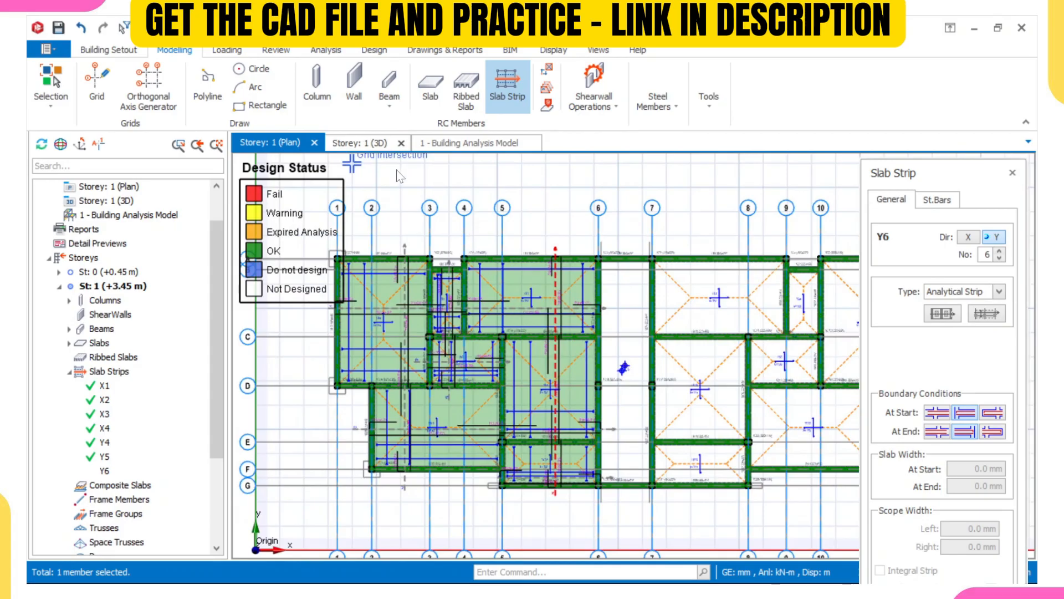
{"action": "key", "text": "Escape"}
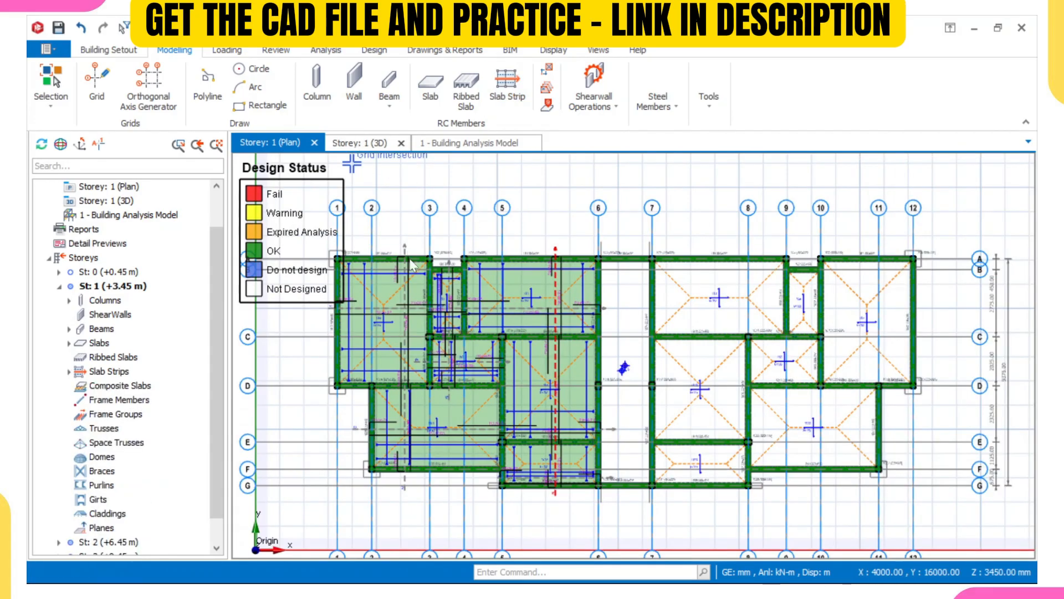
Switch to the storey 1 3D view and orbit around the building to review the slabs and members.
{"action": "left_click", "coordinate": [359, 144]}
{"action": "scroll", "coordinate": [650, 344], "scroll_direction": "down", "scroll_amount": 2}
{"action": "middle_click_drag", "start_coordinate": [650, 345], "coordinate": [652, 373]}
{"action": "scroll", "coordinate": [665, 425], "scroll_direction": "up", "scroll_amount": 2}
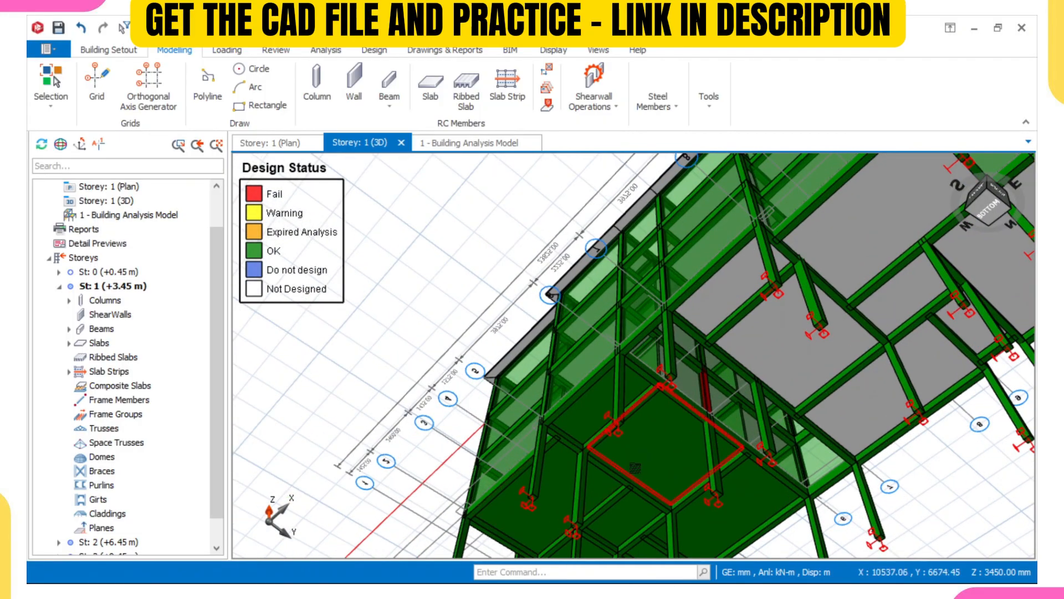
{"action": "scroll", "coordinate": [670, 465], "scroll_direction": "down", "scroll_amount": 2}
{"action": "middle_click_drag", "start_coordinate": [671, 464], "coordinate": [628, 464]}
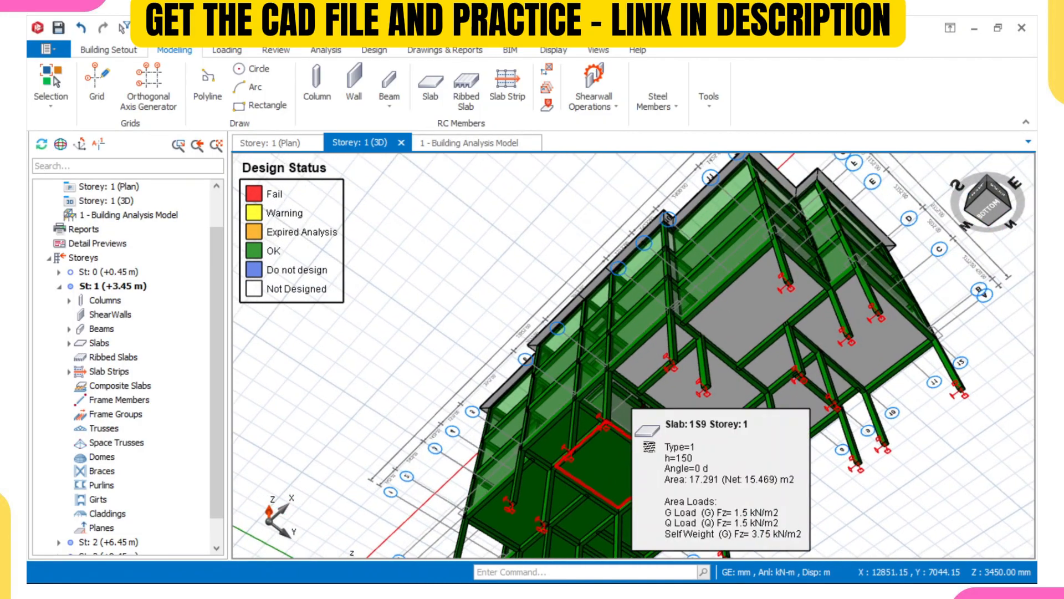
{"action": "middle_click_drag", "start_coordinate": [694, 377], "coordinate": [693, 445]}
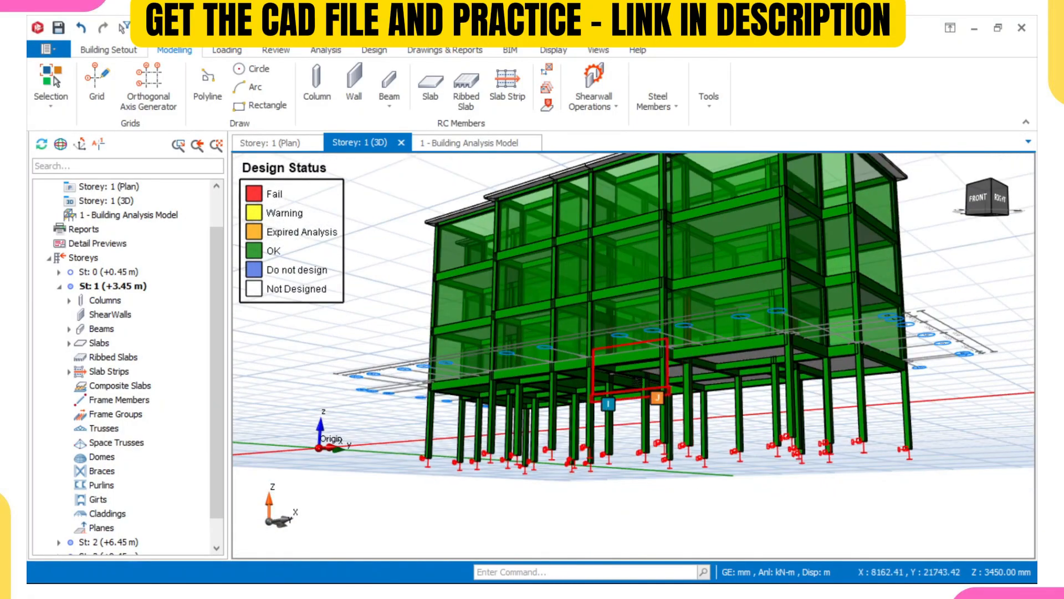